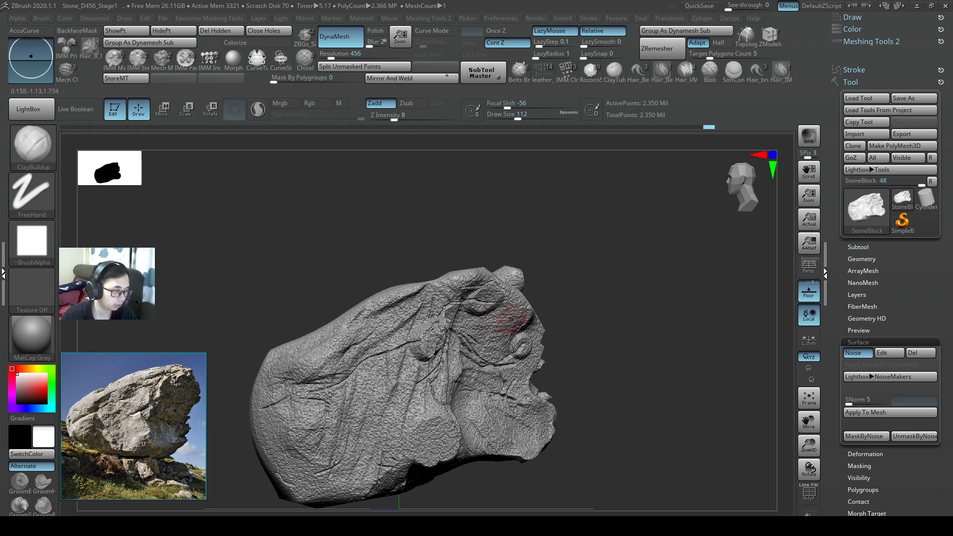
Step: Build up clay on the right half of the rock's front face with ClayBuildup at draw size 112
left_click_drag(512, 320, 467, 330)
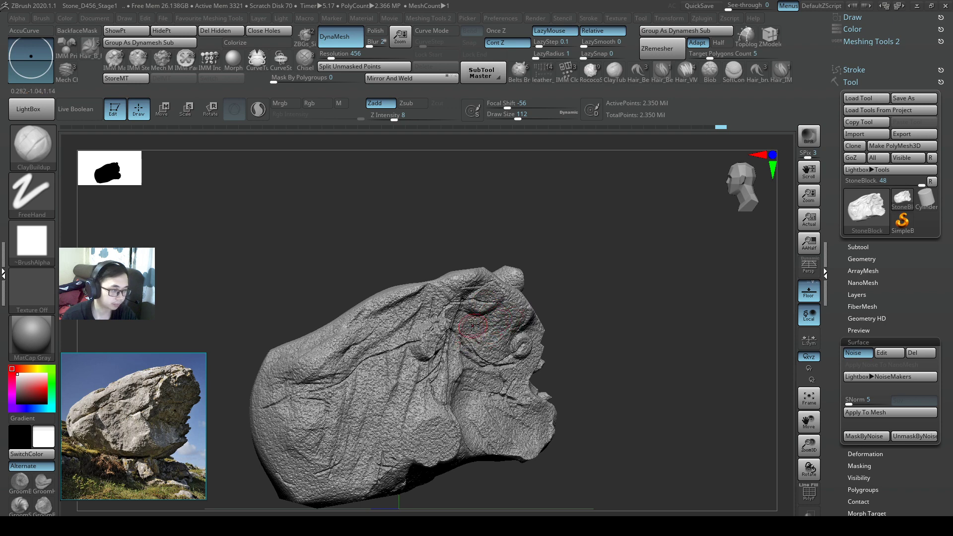
right_click_drag(461, 337, 451, 342)
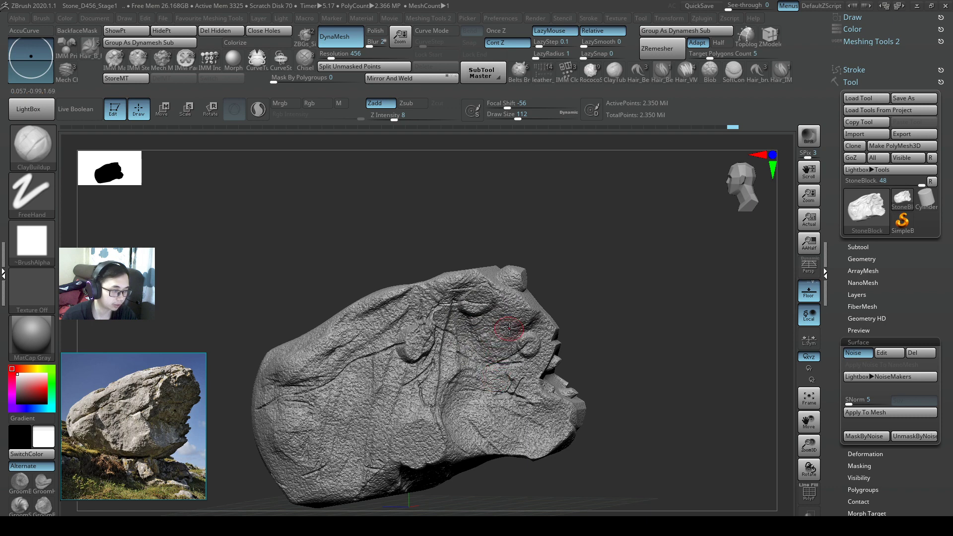
right_click_drag(485, 335, 472, 337)
mouse_move(480, 381)
left_mouse_down()
mouse_move(466, 394)
mouse_move(485, 420)
mouse_move(495, 404)
mouse_move(538, 422)
mouse_move(525, 436)
mouse_move(543, 432)
left_mouse_up()
Step: Build up the middle of the rock's front face with ClayBuildup strokes at draw sizes 149 and 192
key("s")
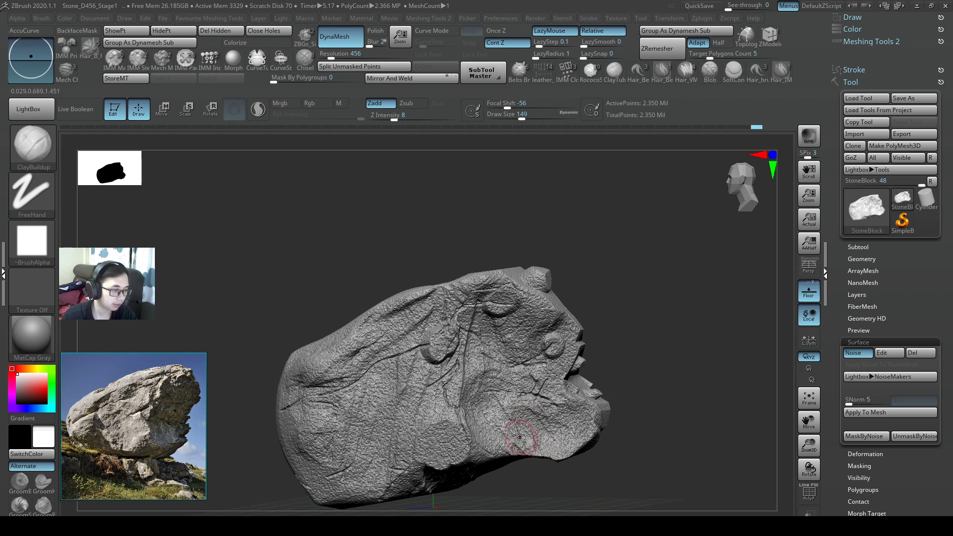
mouse_move(496, 419)
right_mouse_down("alt")
mouse_move(516, 410)
mouse_move(474, 372)
mouse_move(436, 367)
mouse_move(479, 342)
right_mouse_up("alt")
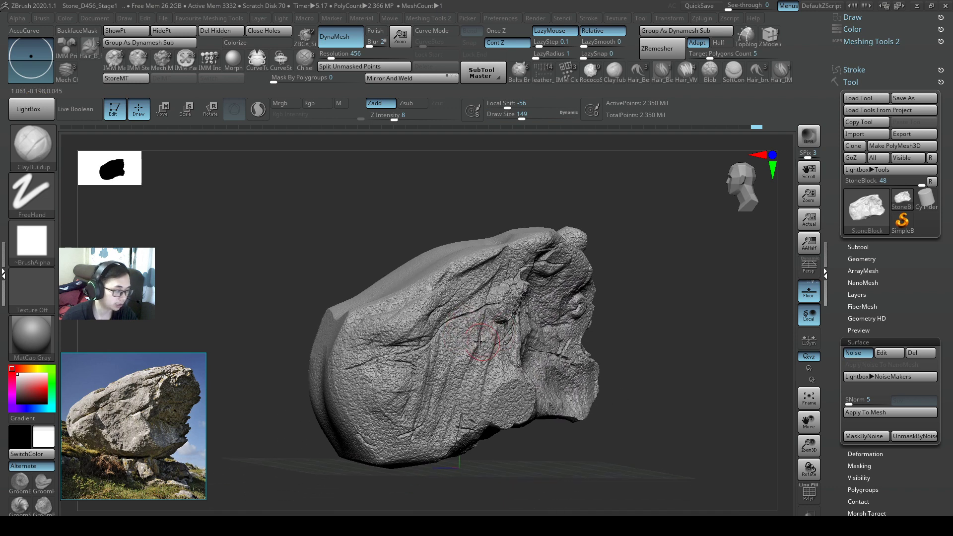
mouse_move(445, 337)
left_mouse_down()
mouse_move(449, 318)
mouse_move(450, 351)
mouse_move(444, 332)
mouse_move(463, 341)
mouse_move(472, 385)
mouse_move(491, 372)
mouse_move(480, 400)
left_mouse_up()
key("s")
mouse_move(503, 334)
left_mouse_down()
mouse_move(484, 349)
mouse_move(479, 374)
left_mouse_up()
right_click_drag(485, 382, 482, 393)
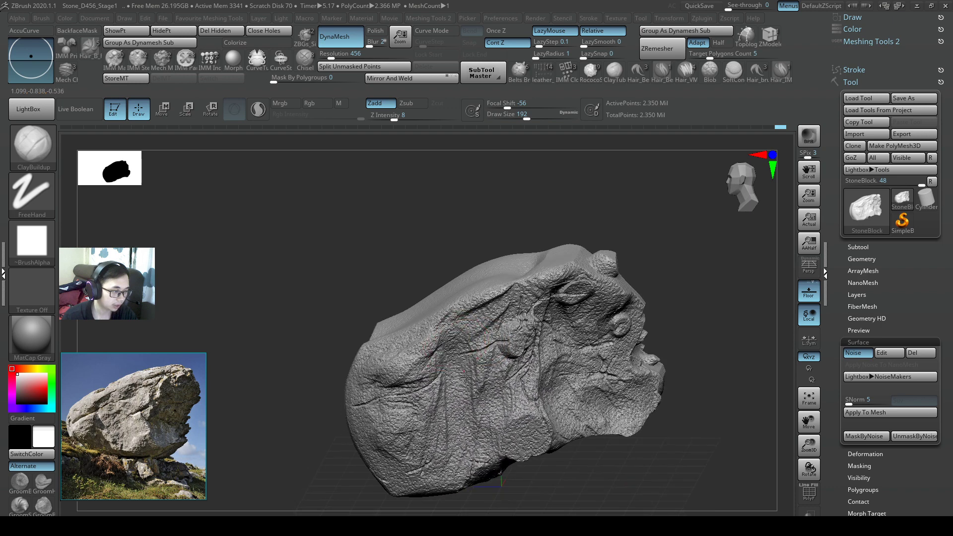
mouse_move(479, 395)
left_mouse_down()
mouse_move(491, 356)
mouse_move(498, 365)
left_mouse_up()
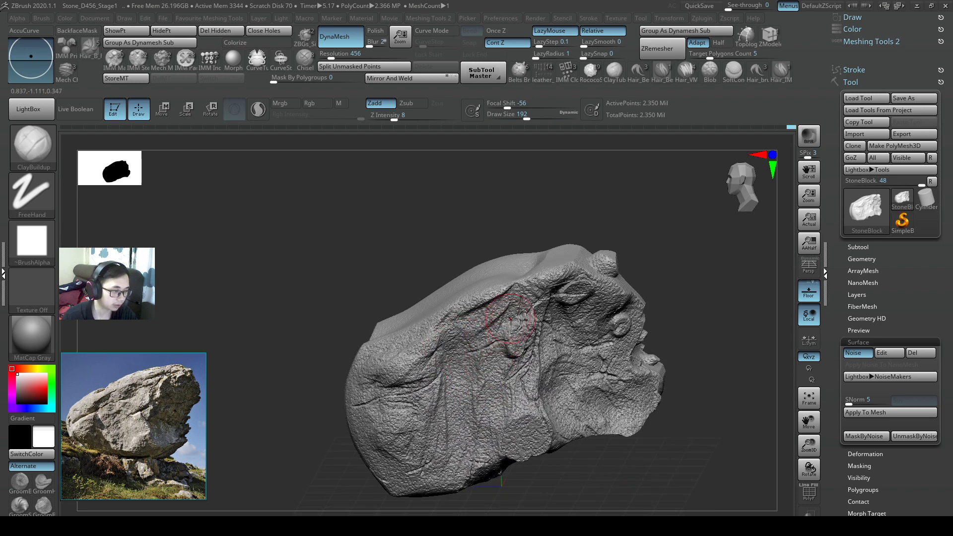
right_click_drag(511, 320, 516, 312)
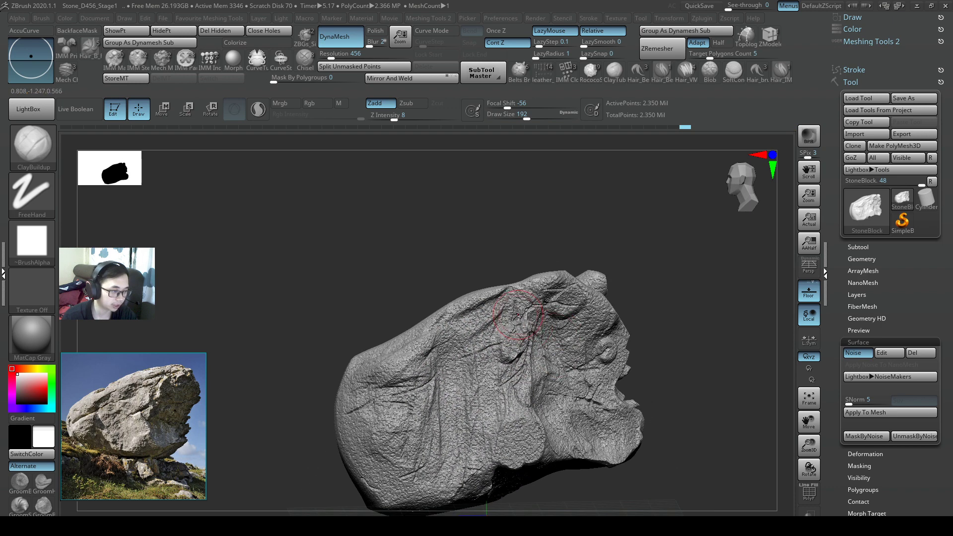
Step: Reshape the rock's top ridge with the SnakeHook brush, using draw sizes 585, 262 and 351
type("97")
key("Return")
right_click_drag(558, 280, 576, 310)
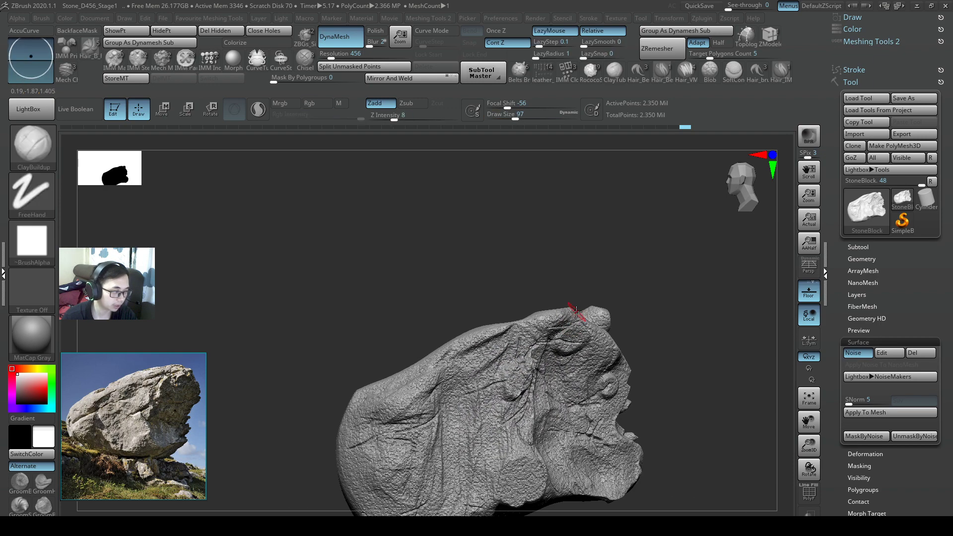
key("b")
key("s")
key("h")
key("s")
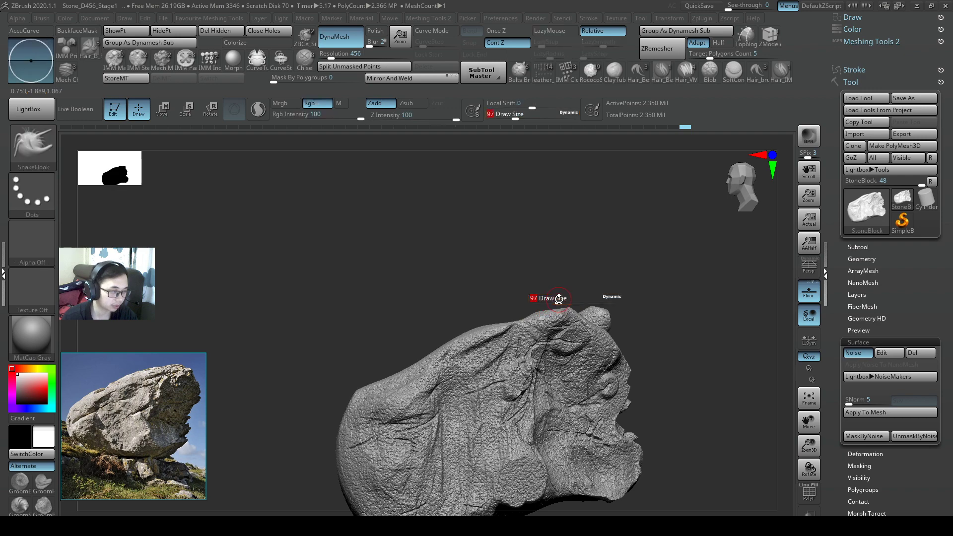
left_click_drag(559, 299, 599, 299)
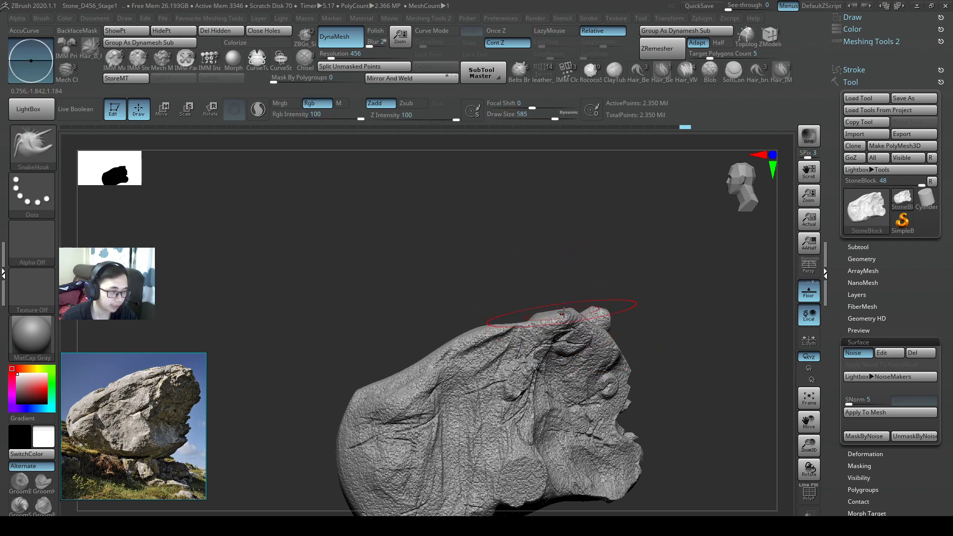
mouse_move(564, 313)
right_mouse_down()
mouse_move(581, 338)
mouse_move(571, 326)
right_mouse_up()
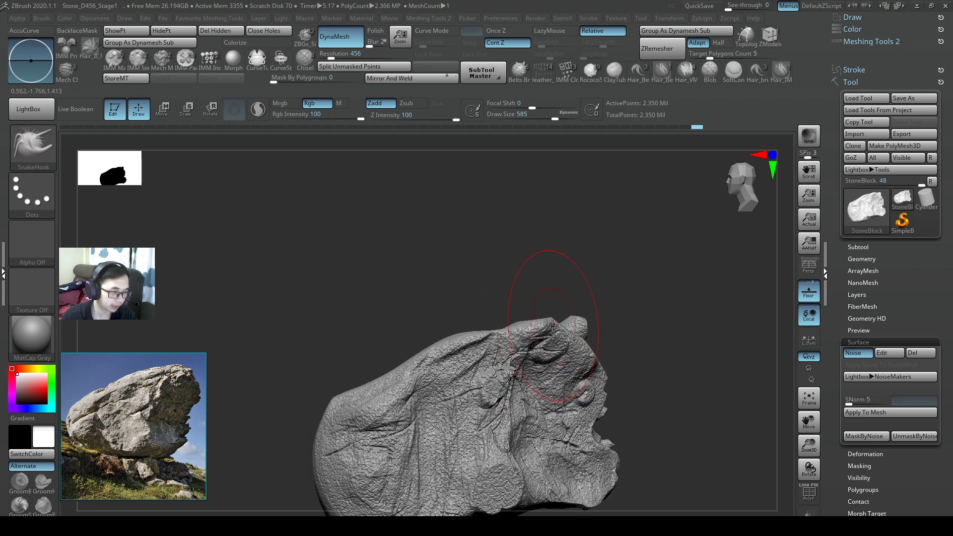
left_click_drag(553, 325, 491, 326)
key("s")
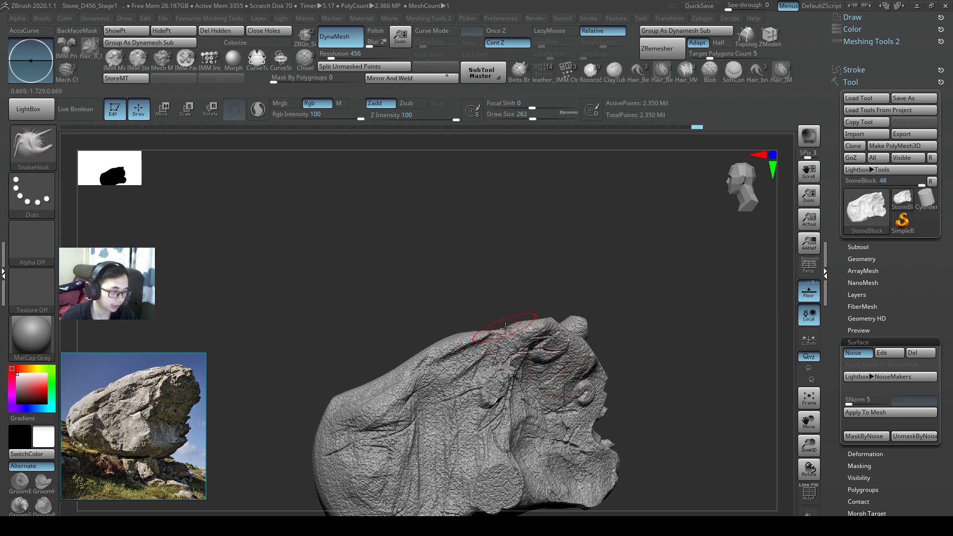
right_click_drag(499, 322, 497, 330)
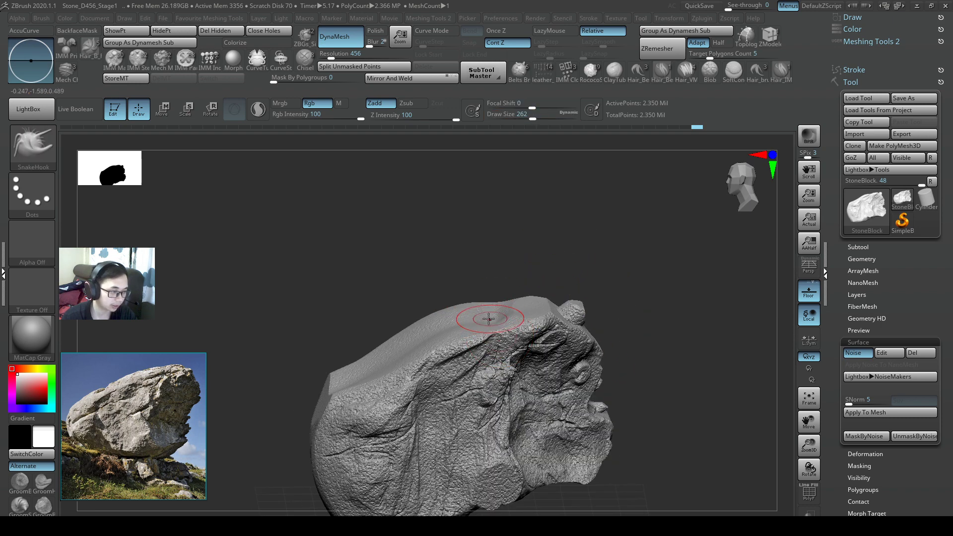
right_click_drag(493, 323, 503, 316)
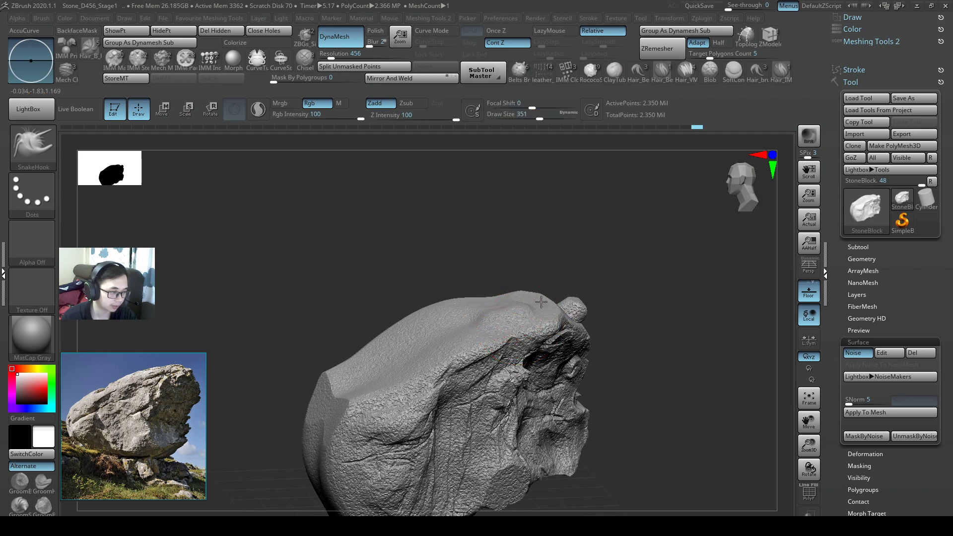
Step: Build up the top surface and its front edge with ClayBuildup at draw sizes 182 and 228
key("b")
key("c")
key("b")
key("s")
left_click_drag(533, 304, 520, 303)
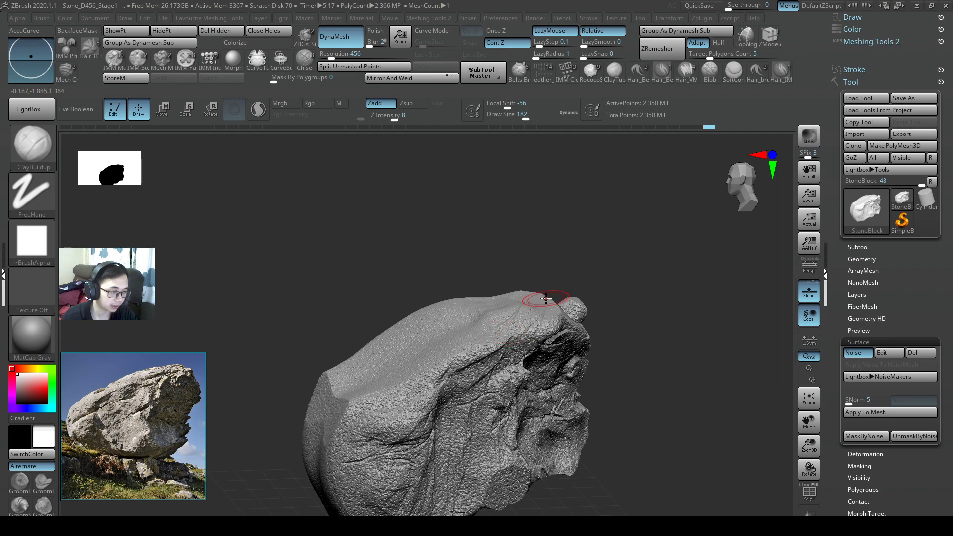
right_click_drag(504, 318, 458, 330)
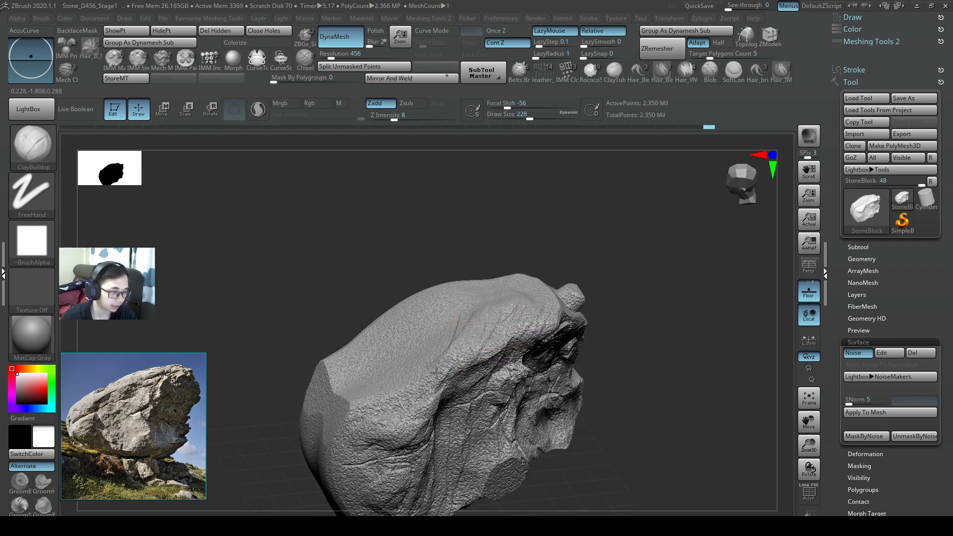
mouse_move(440, 333)
left_mouse_down()
mouse_move(352, 410)
mouse_move(379, 387)
left_mouse_up()
mouse_move(375, 388)
right_mouse_down()
mouse_move(355, 355)
mouse_move(388, 360)
right_mouse_up()
right_click_drag(474, 394, 441, 353)
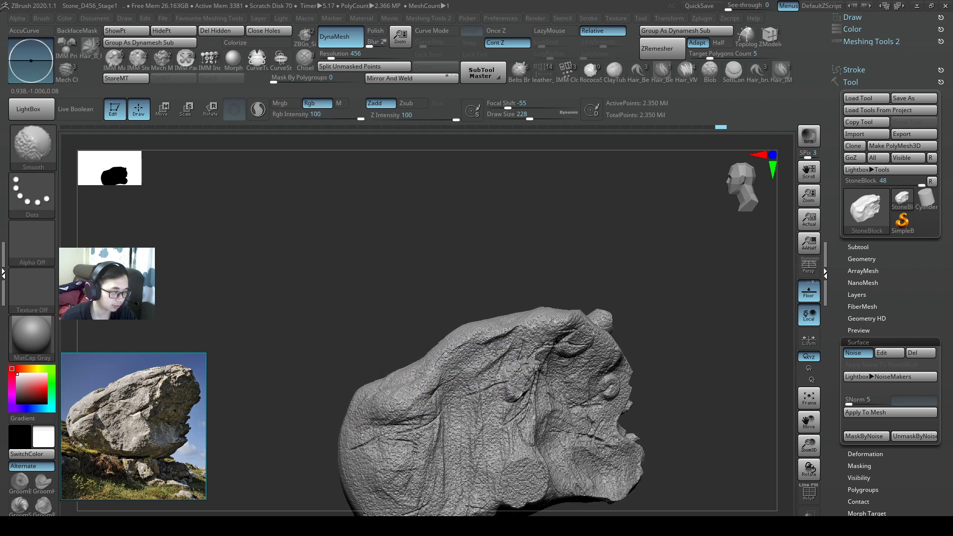
Step: Trim the rock's sloping upper-left edge with ClipCurve along a straight line at an angle of 70
left_click_drag(416, 342, 491, 325, "ctrl+shift")
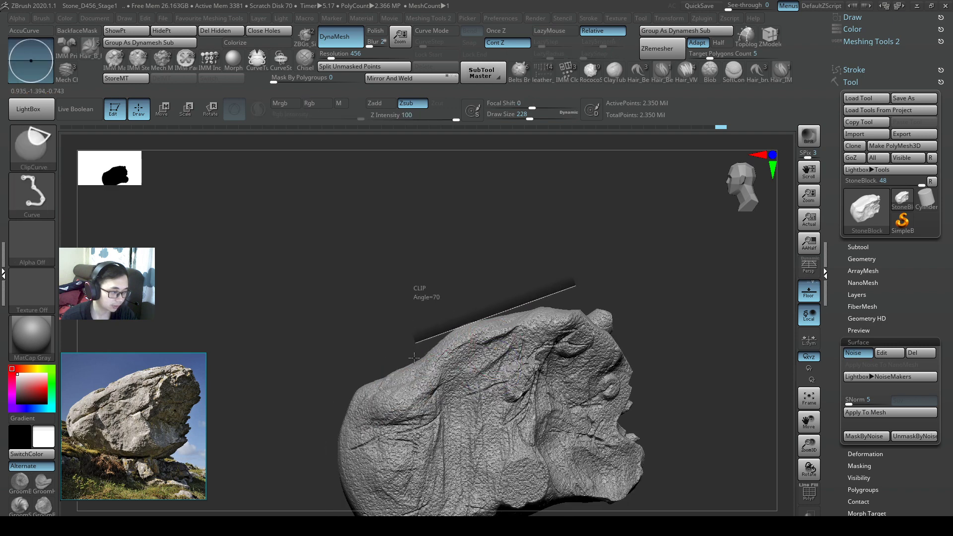
left_click_drag(415, 348, 585, 285, "ctrl+shift")
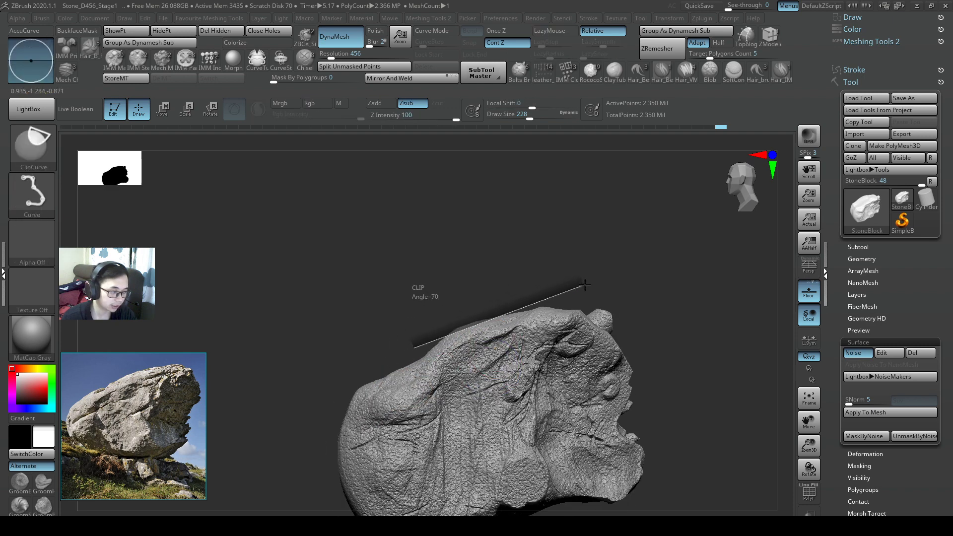
right_click_drag(429, 358, 481, 325, "alt")
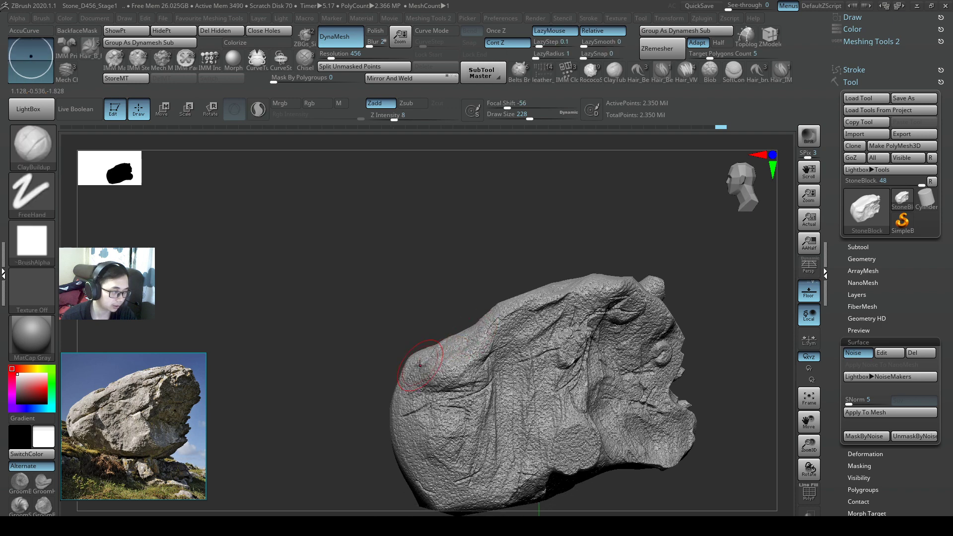
Step: Place the rock small beside the reference photo and pull its underside downward with an enlarged SnakeHook brush
right_click_drag(526, 383, 496, 366, "alt")
right_click_drag(415, 360, 292, 348, "alt")
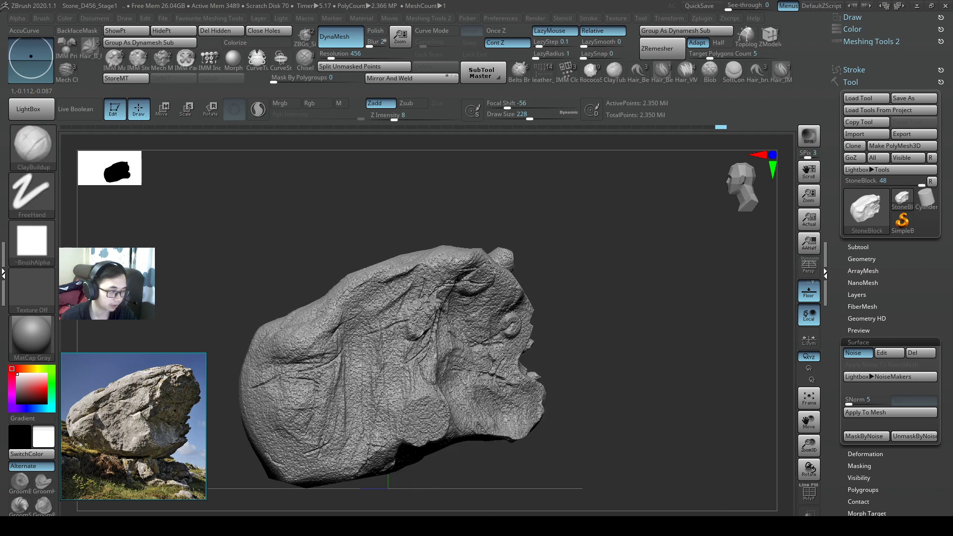
right_click_drag(449, 352, 448, 300, "ctrl")
mouse_move(445, 369)
right_mouse_down("alt")
mouse_move(320, 415)
mouse_move(353, 408)
right_mouse_up("alt")
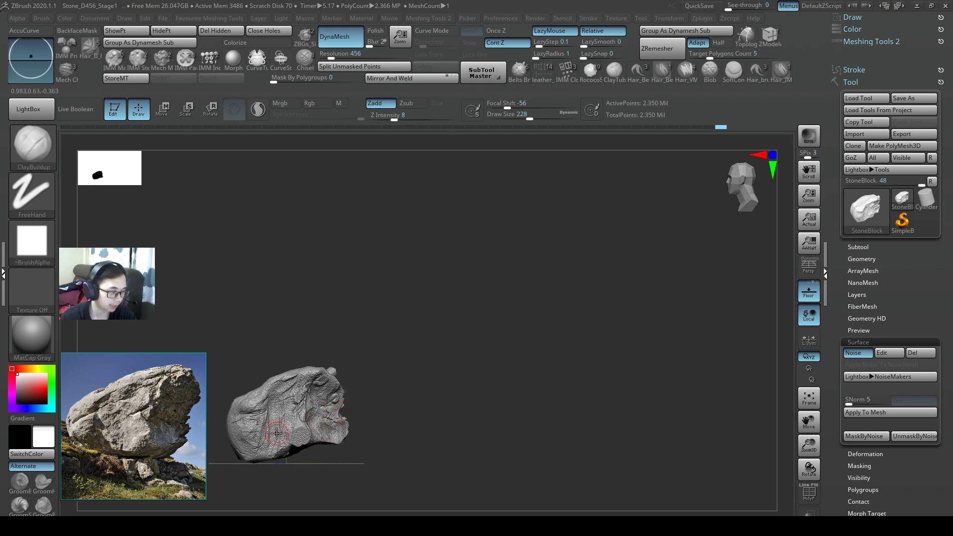
right_click_drag(320, 425, 322, 430, "ctrl")
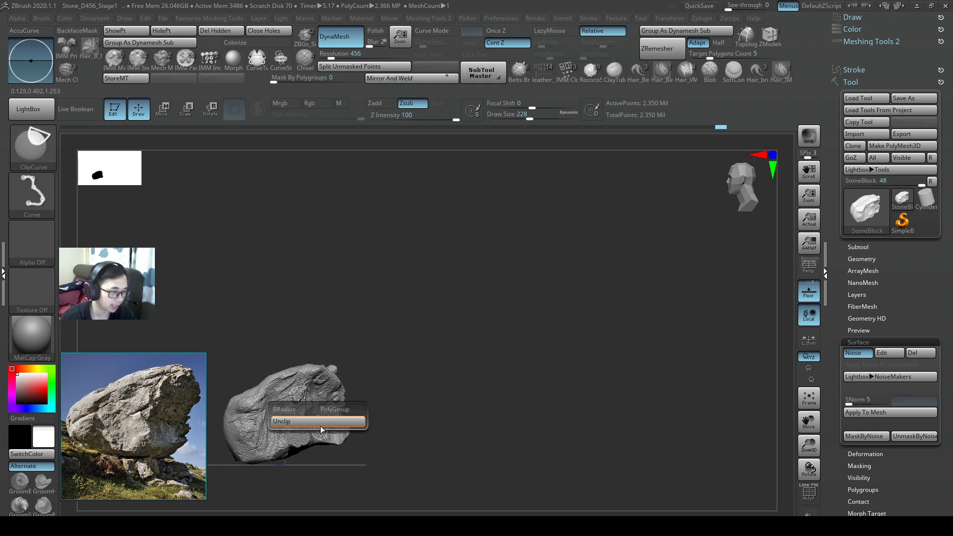
key("b")
key("s")
key("h")
key("s")
left_click_drag(354, 412, 361, 411)
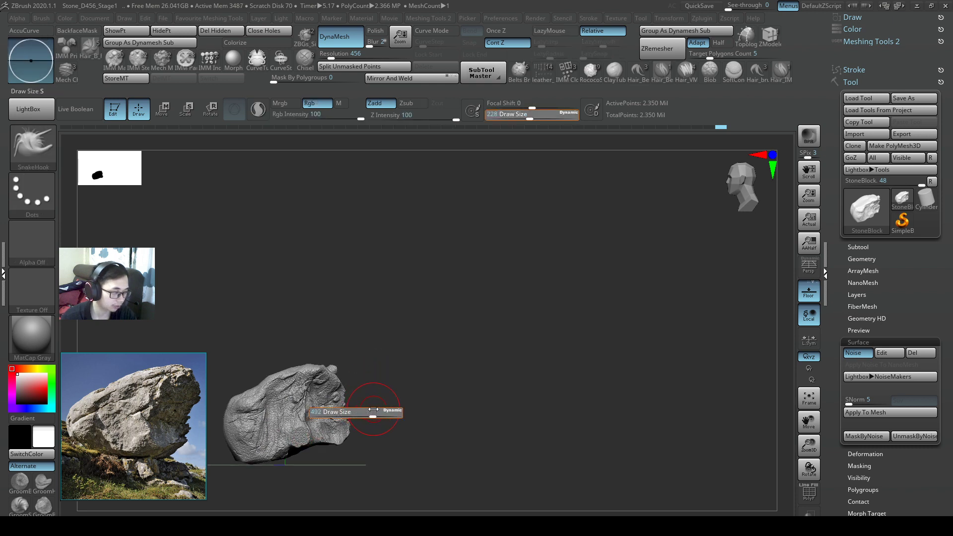
key("s")
left_click_drag(314, 438, 322, 465)
Step: Hide the floor grid and reshape the rock's underside with SnakeHook at draw sizes 825 and 753
left_click(810, 300)
left_click_drag(432, 462, 369, 457)
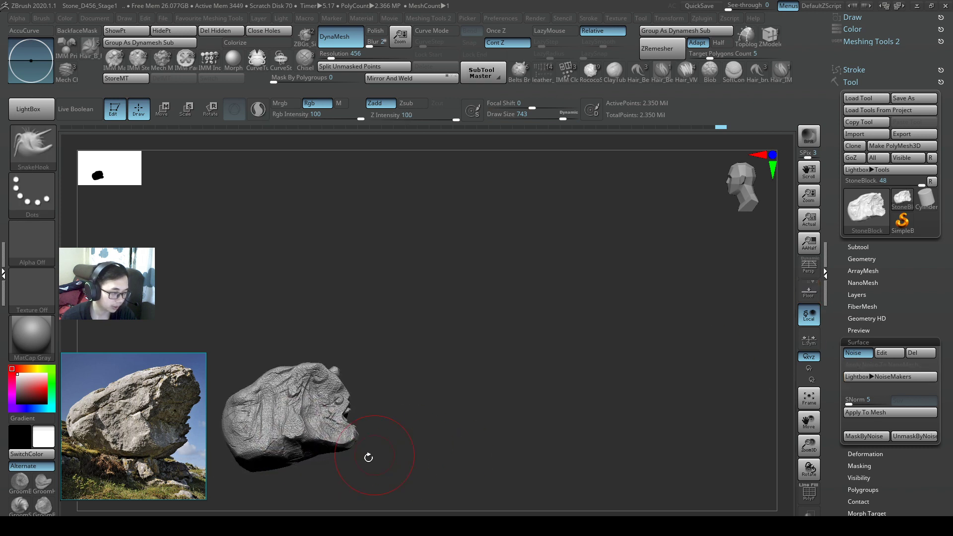
key("bracketright")
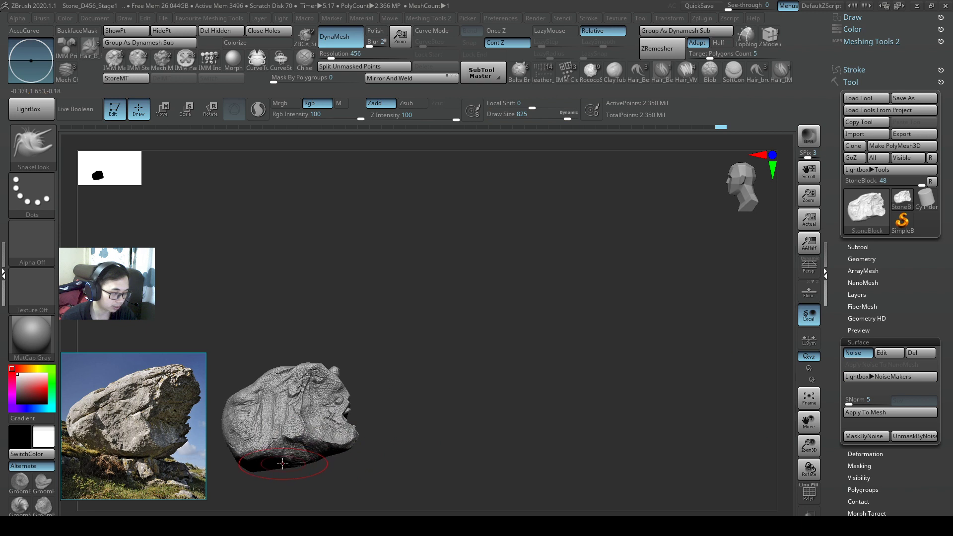
left_click_drag(281, 469, 309, 461)
key("bracketleft")
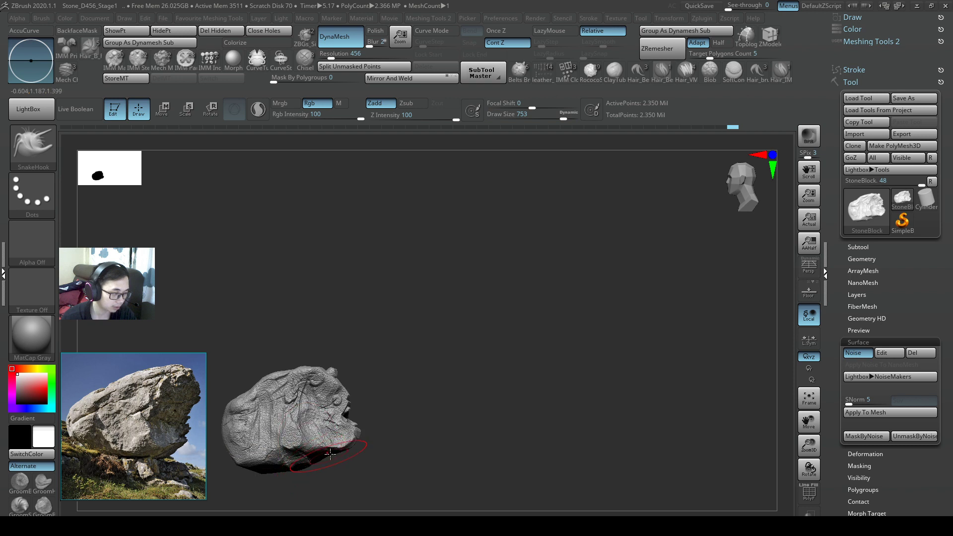
Step: Try to scale the rock with the transform gizmo, undo the last scaling and return to Draw mode
mouse_move(347, 445)
right_mouse_down()
mouse_move(358, 451)
mouse_move(371, 416)
mouse_move(358, 410)
mouse_move(374, 421)
mouse_move(423, 401)
mouse_move(404, 424)
right_mouse_up()
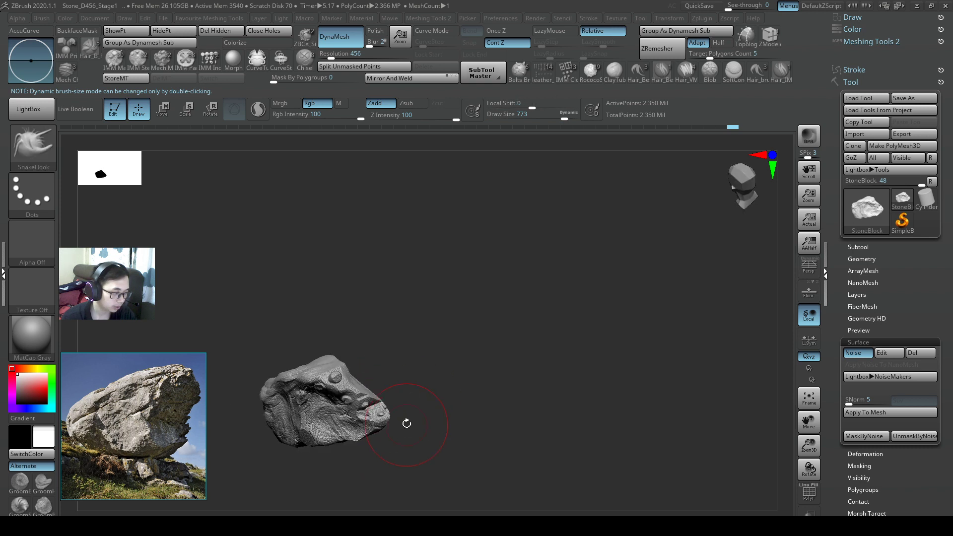
key("e")
left_click_drag(329, 408, 353, 414)
right_click_drag(353, 414, 391, 396)
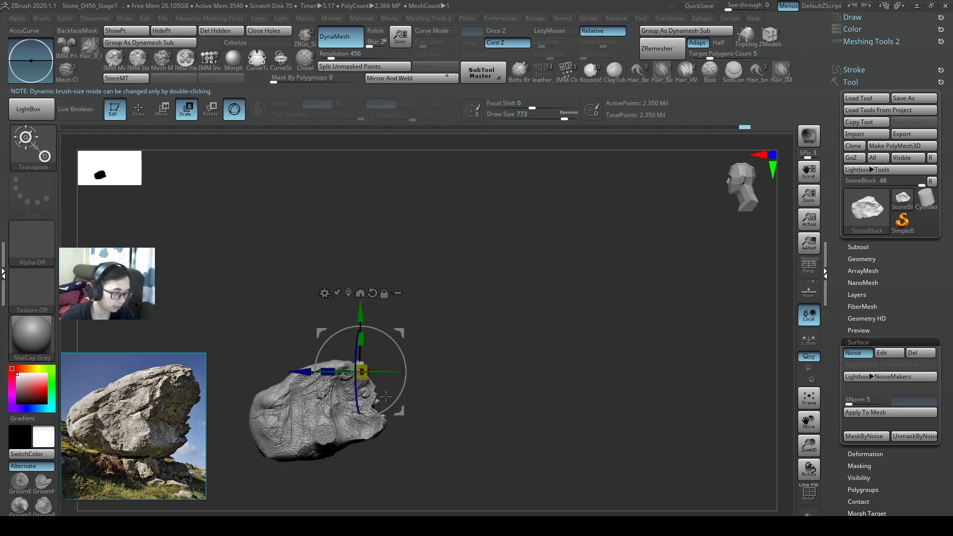
left_click_drag(383, 382, 376, 374)
key("ctrl+z")
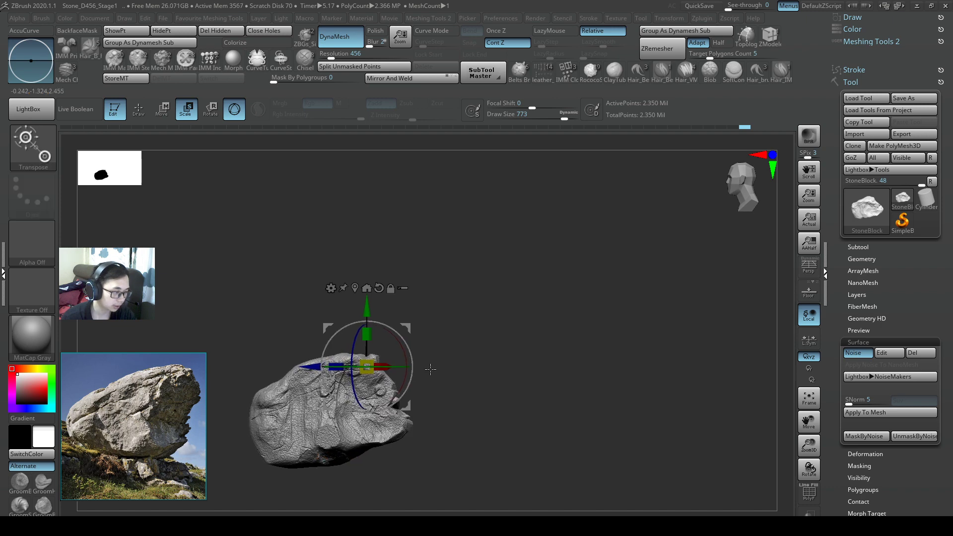
key("q")
Step: Build up the front face beneath the upper ridge with ClayBuildup at draw size 217, undoing the last stroke down the middle
mouse_move(430, 369)
right_mouse_down("ctrl")
mouse_move(415, 385)
mouse_move(449, 379)
right_mouse_up("ctrl")
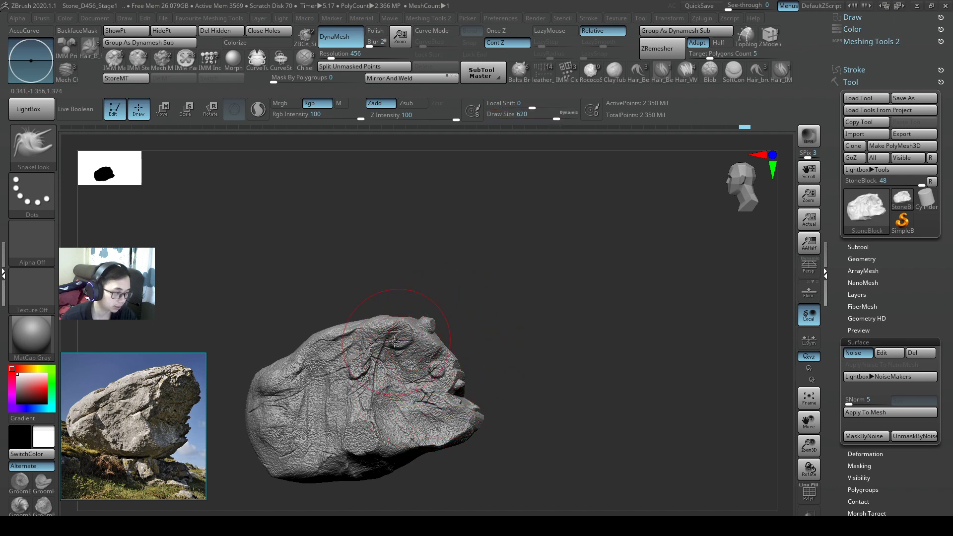
key("b")
key("c")
key("b")
key("s")
mouse_move(392, 339)
left_mouse_down()
mouse_move(379, 339)
mouse_move(391, 335)
mouse_move(385, 351)
mouse_move(370, 342)
mouse_move(387, 328)
mouse_move(318, 368)
mouse_move(353, 373)
mouse_move(346, 368)
mouse_move(355, 393)
left_mouse_up()
mouse_move(358, 404)
right_mouse_down()
mouse_move(381, 397)
mouse_move(354, 393)
right_mouse_up()
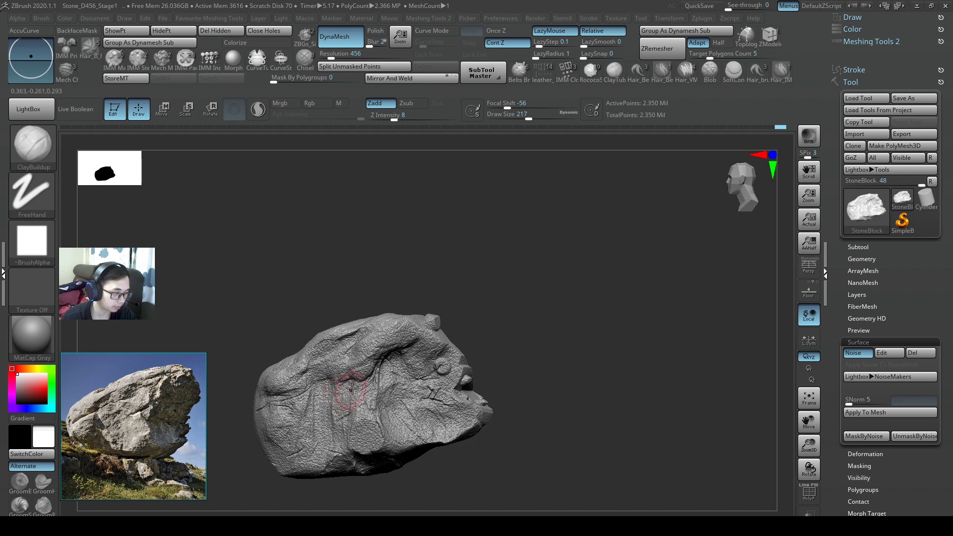
left_click_drag(350, 416, 364, 441)
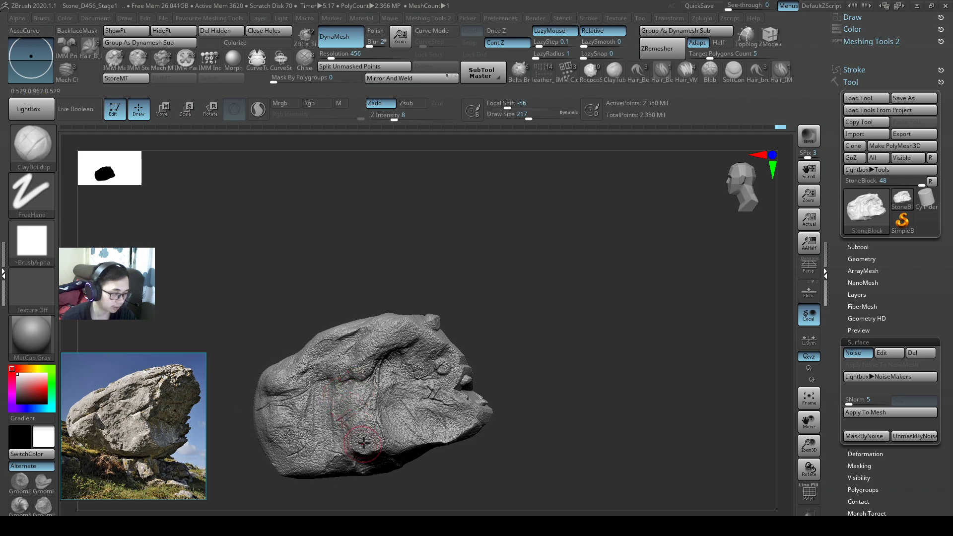
key("ctrl+z")
Step: Clip the pointed tip on the rock's lower right side with ClipCurve
mouse_move(402, 432)
right_mouse_down()
mouse_move(394, 436)
mouse_move(412, 451)
right_mouse_up()
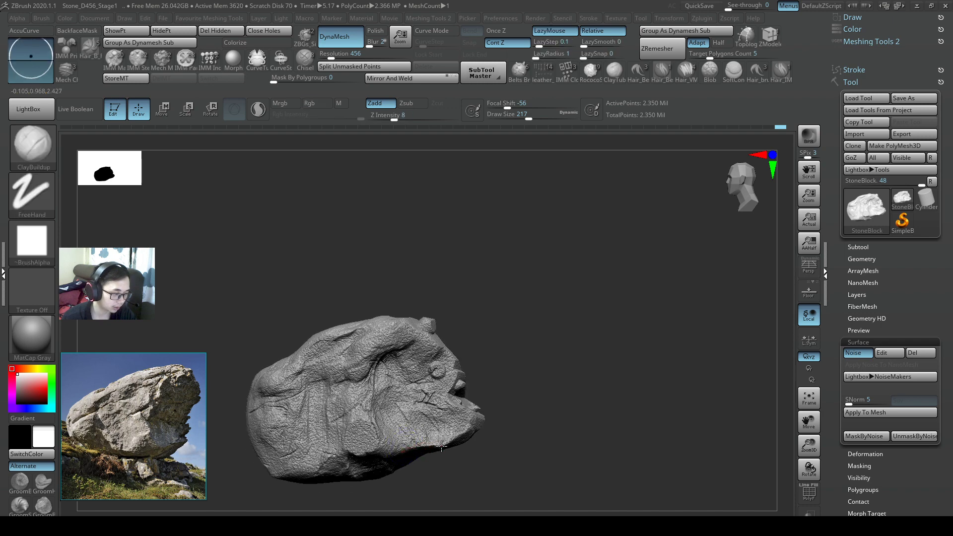
left_click_drag(491, 397, 477, 438, "ctrl+shift")
right_click_drag(435, 450, 470, 448, "alt")
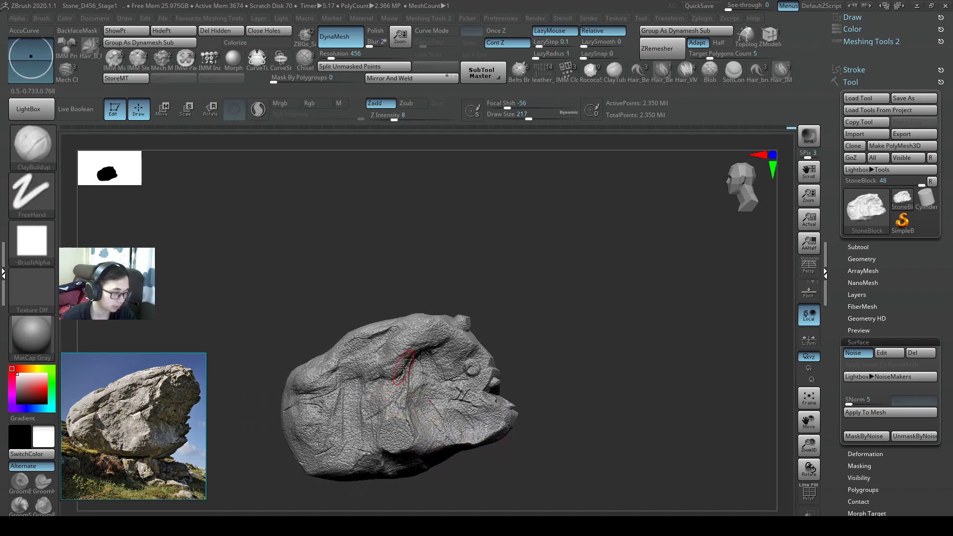
Step: Carve cracks into the front face beneath the upper ridge with Orb_Cracks at draw size 31
mouse_move(403, 368)
right_mouse_down()
mouse_move(428, 386)
mouse_move(419, 378)
right_mouse_up()
key("2")
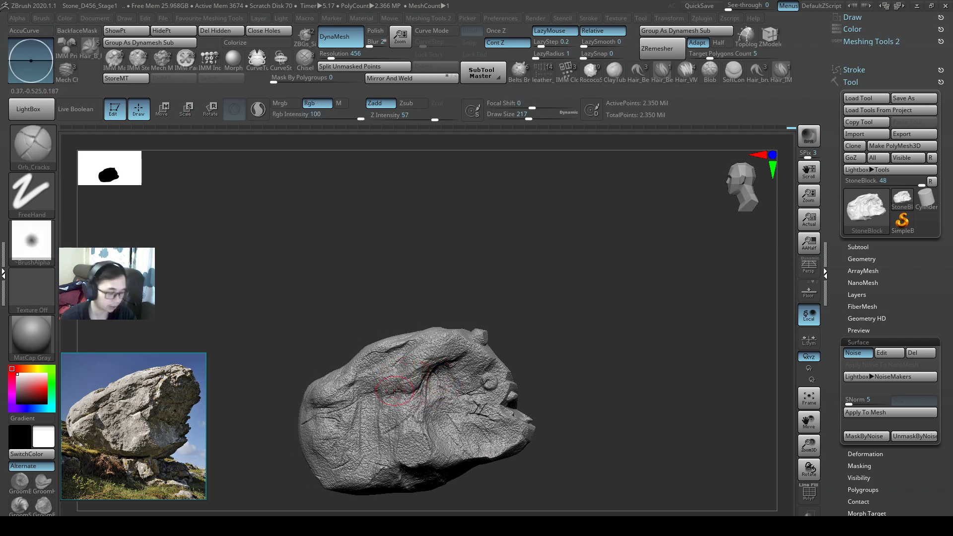
key("s")
mouse_move(398, 396)
left_mouse_down()
mouse_move(320, 409)
mouse_move(350, 398)
left_mouse_up()
key("ctrl+z")
key("s")
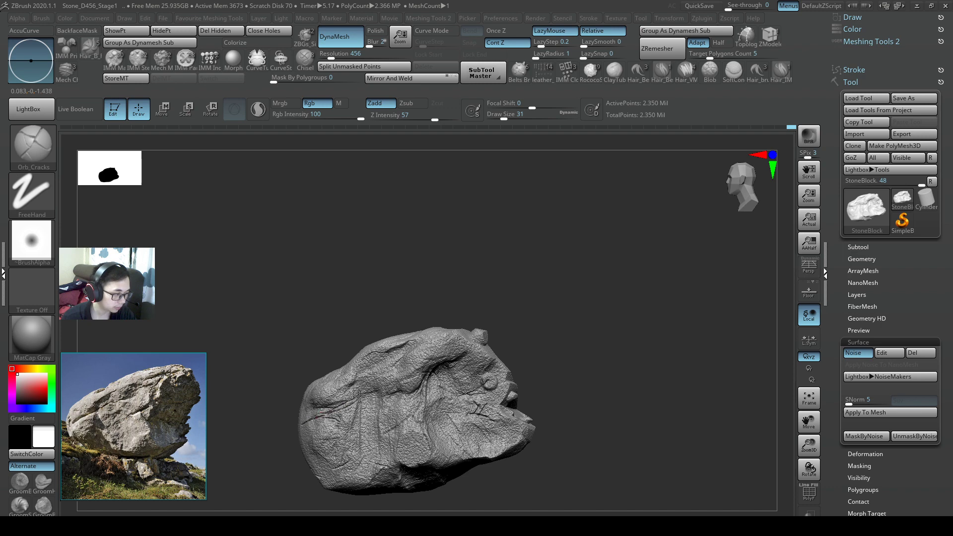
left_click_drag(359, 396, 400, 391)
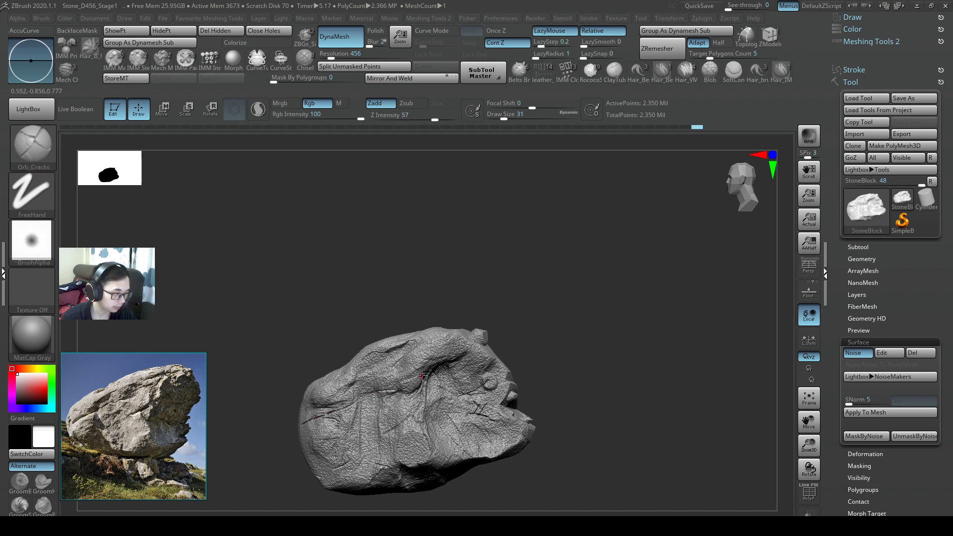
left_click_drag(456, 360, 427, 371)
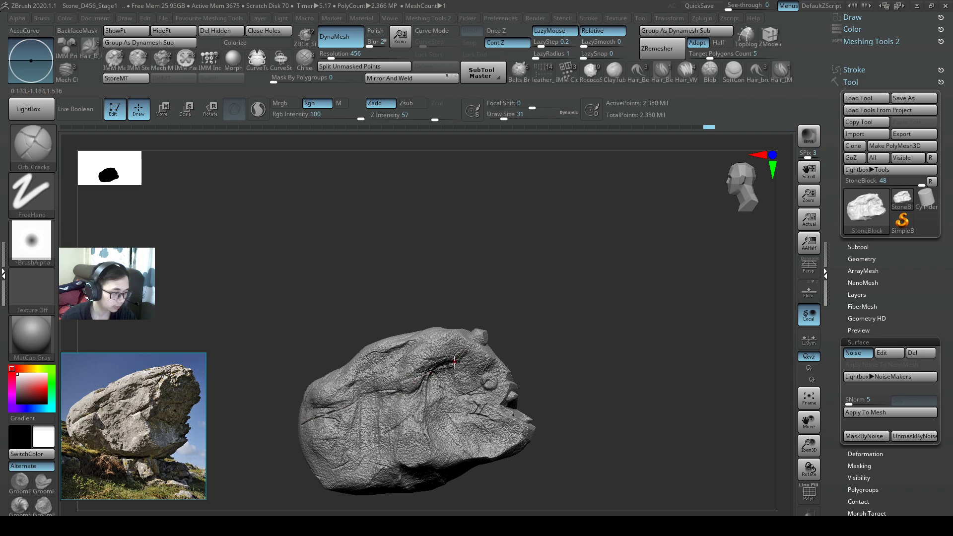
Step: Try larger Orb_Cracks strokes at draw size 145 around the upper ridge and undo the last one
right_click_drag(455, 362, 416, 382, "alt")
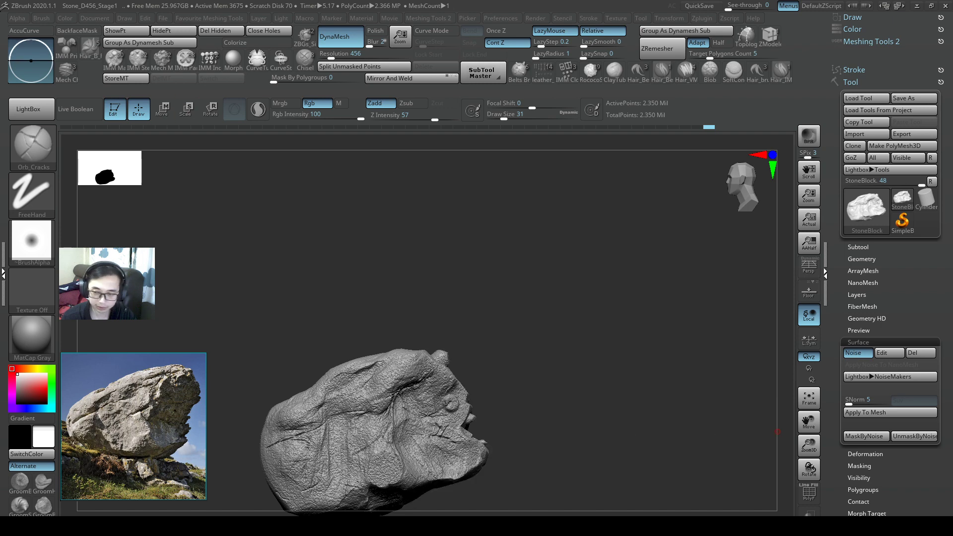
key("space")
mouse_move(358, 336)
left_mouse_down()
mouse_move(443, 308)
mouse_move(400, 298)
left_mouse_up()
right_click_drag(416, 322, 471, 301, "alt")
key("s")
left_click_drag(471, 301, 486, 302)
key("s")
left_click_drag(472, 362, 490, 363)
right_click_drag(490, 365, 476, 369)
mouse_move(477, 368)
left_mouse_down("shift")
mouse_move(485, 366)
mouse_move(468, 339)
left_mouse_up("shift")
key("s")
key("s")
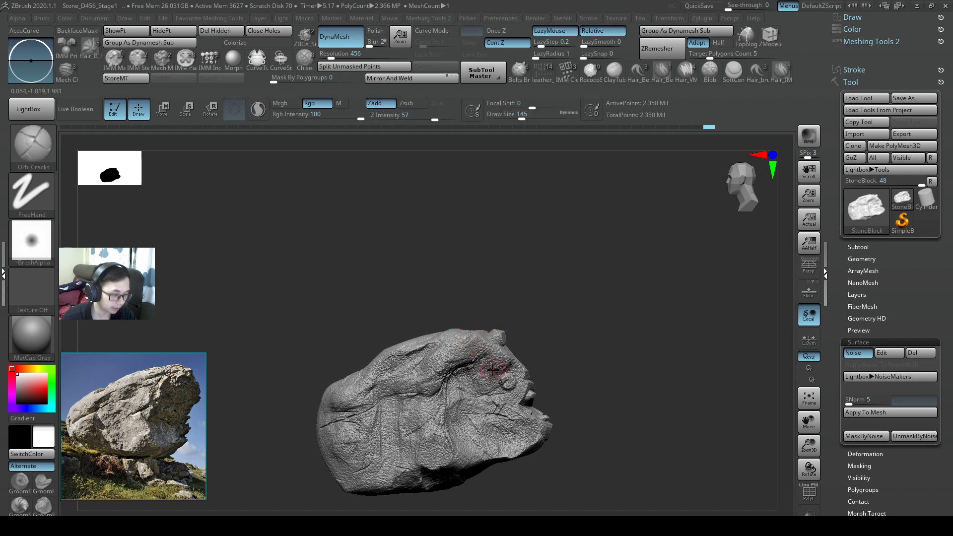
mouse_move(560, 321)
left_mouse_down()
mouse_move(567, 313)
mouse_move(556, 319)
left_mouse_up()
right_click_drag(508, 383, 535, 371, "alt")
right_click_drag(482, 335, 489, 315, "alt")
left_click_drag(441, 333, 435, 336)
key("ctrl+z")
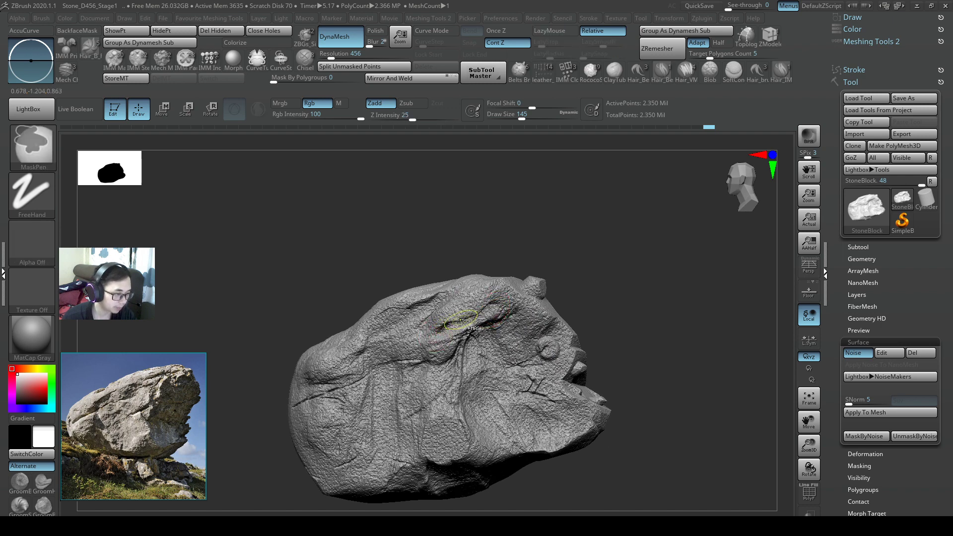
Step: Reshape the hollow beneath the upper ridge with ClayBuildup at draw size 145 and SnakeHook at draw size 453
key("b")
key("c")
key("b")
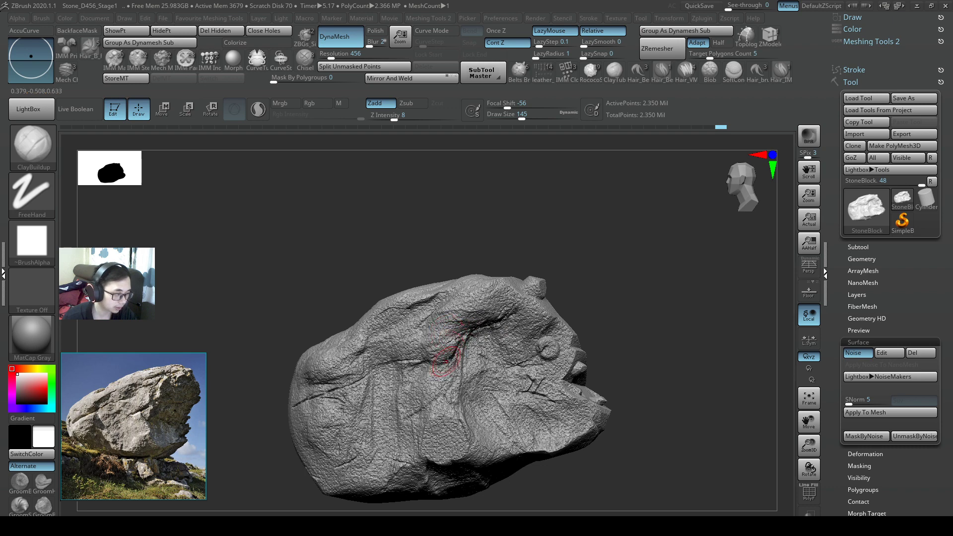
key("b")
key("s")
key("h")
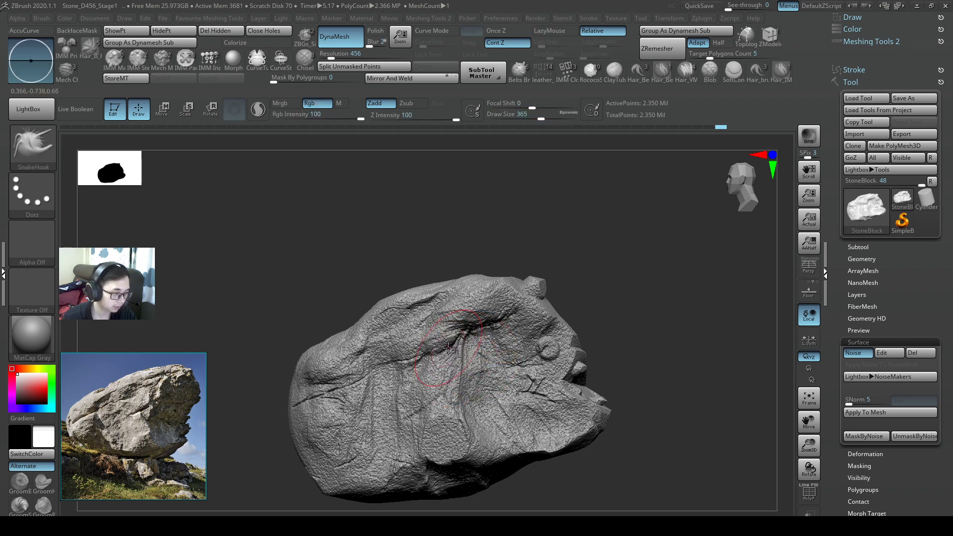
key("s")
mouse_move(479, 321)
left_mouse_down()
mouse_move(470, 327)
mouse_move(480, 307)
left_mouse_up()
mouse_move(474, 274)
left_mouse_down()
mouse_move(501, 289)
mouse_move(500, 315)
mouse_move(510, 308)
left_mouse_up()
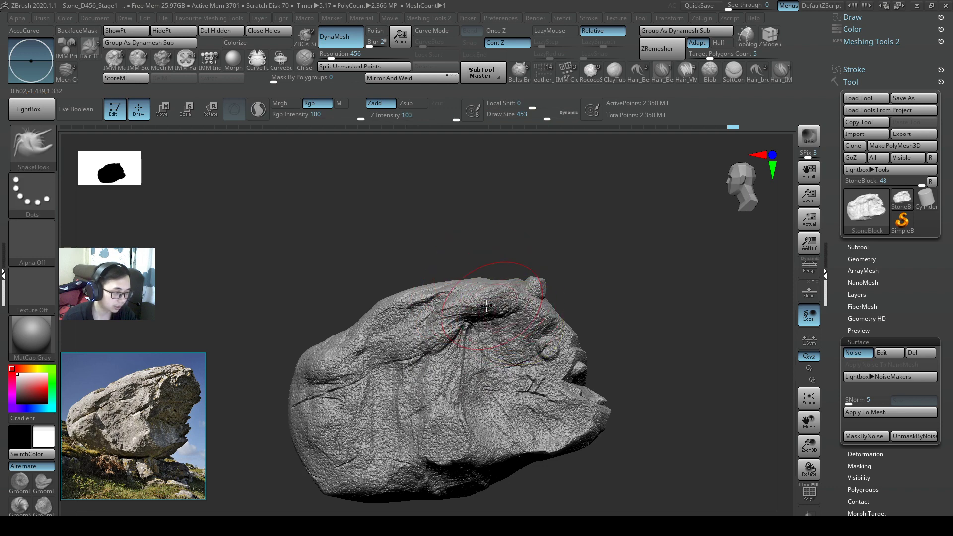
Step: Pull the left shoulder of the upper ridge and the rock's left end into shape with SnakeHook at draw size 430
right_click_drag(493, 268, 453, 316, "ctrl")
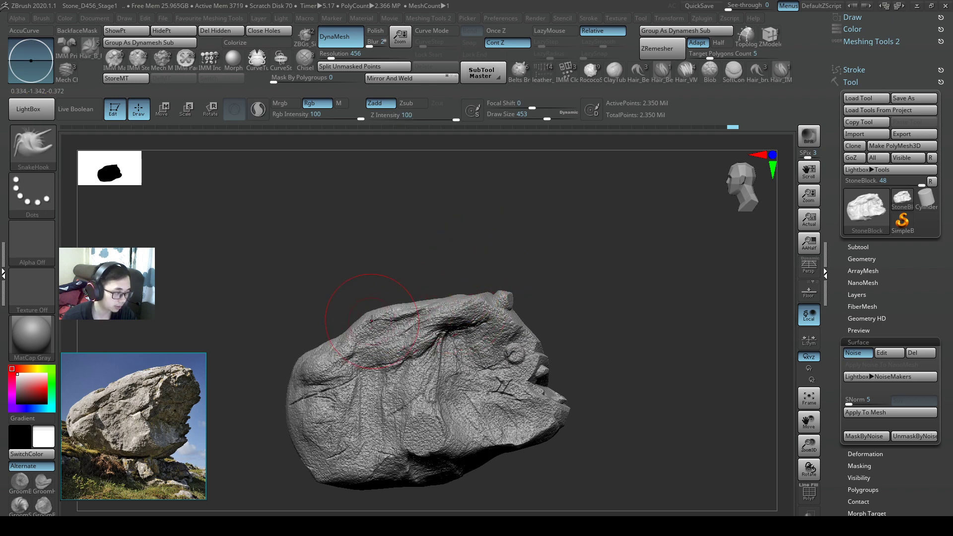
key("s")
mouse_move(383, 324)
left_mouse_down()
mouse_move(394, 322)
mouse_move(347, 341)
left_mouse_up()
left_click_drag(348, 329, 365, 342)
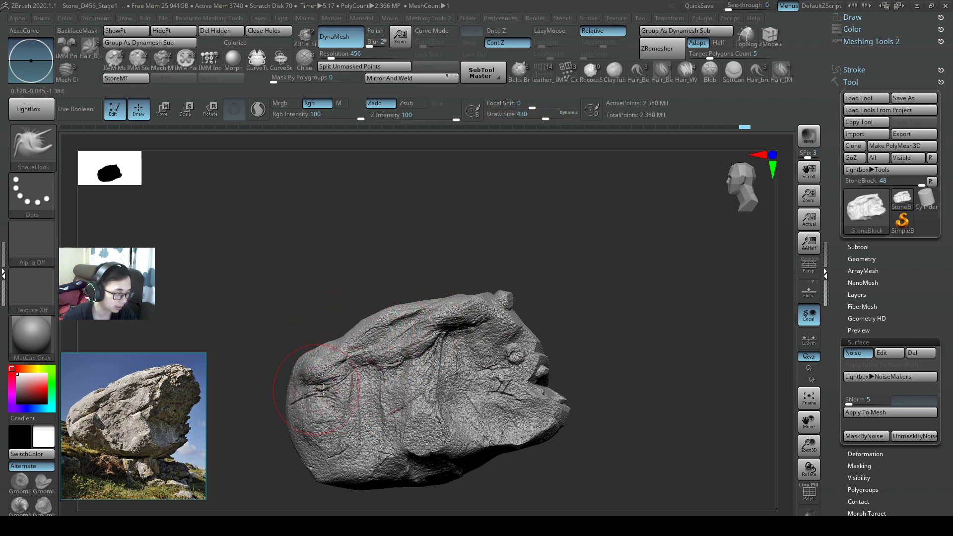
left_click_drag(331, 392, 333, 382)
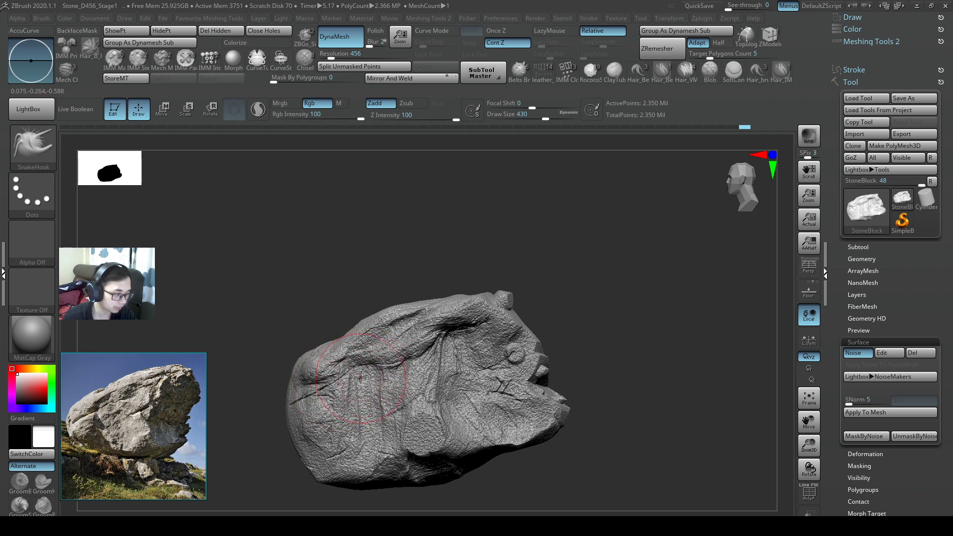
Step: Build up vertical forms on the front face's left half with ClayBuildup at draw sizes 234 and 262, undoing unwanted strokes
key("b")
key("c")
key("b")
left_click_drag(353, 378, 344, 445)
left_click_drag(359, 387, 364, 444)
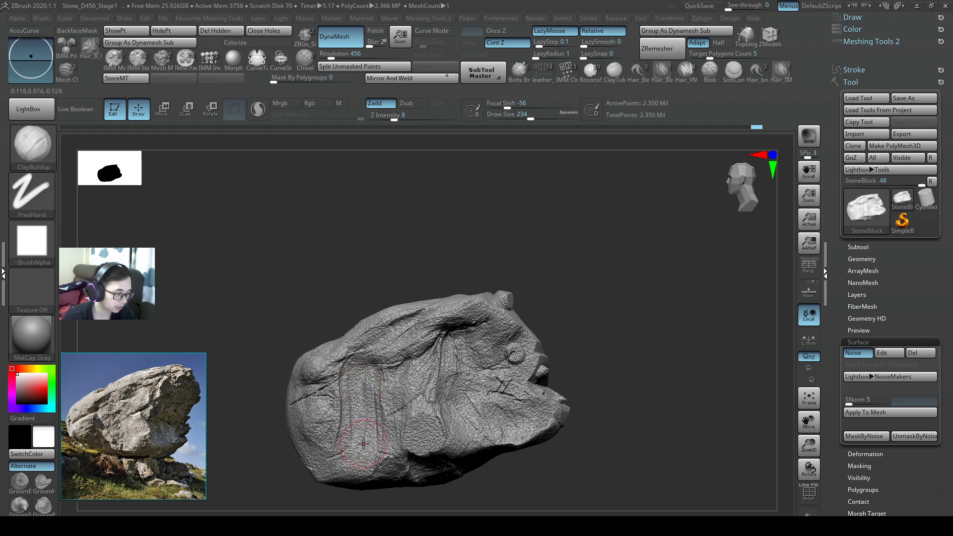
key("ctrl+z")
key("s")
left_click_drag(383, 390, 377, 432)
mouse_move(389, 386)
left_mouse_down()
mouse_move(392, 426)
mouse_move(366, 440)
mouse_move(402, 478)
mouse_move(449, 478)
mouse_move(442, 476)
left_mouse_up()
key("ctrl+z")
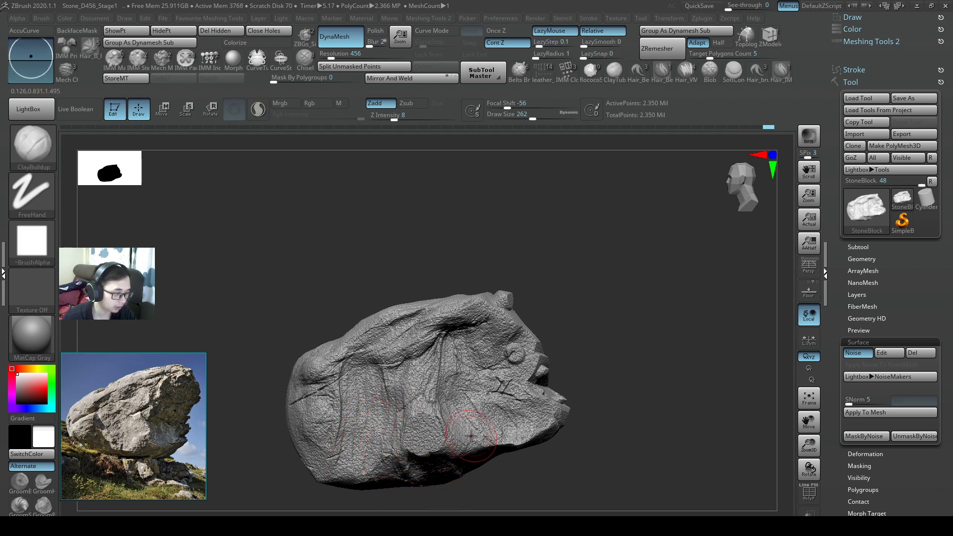
Step: Work the lower right area of the front face with ClayBuildup at draw size 262
left_click_drag(477, 416, 490, 433)
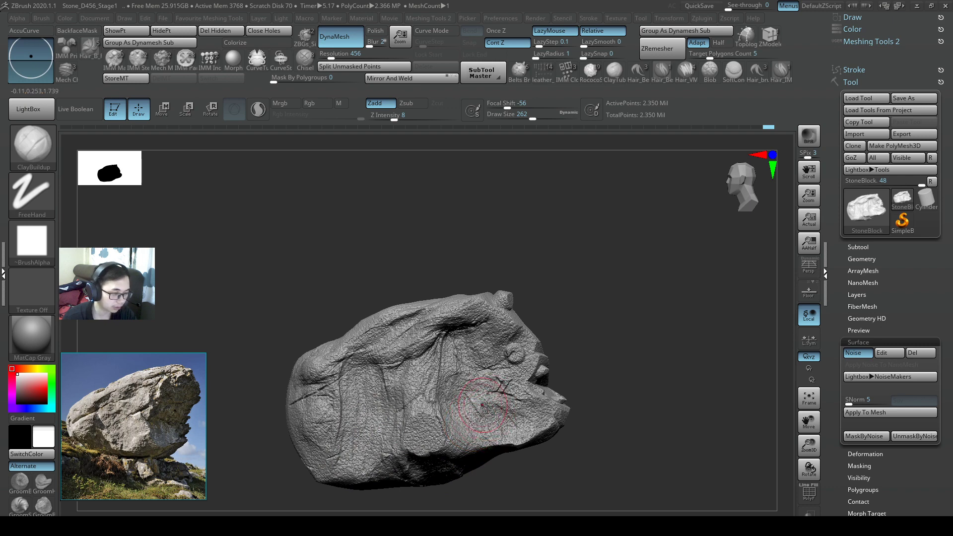
mouse_move(570, 420)
left_mouse_down()
mouse_move(578, 441)
mouse_move(611, 403)
mouse_move(599, 402)
left_mouse_up()
mouse_move(574, 410)
right_mouse_down()
mouse_move(540, 415)
mouse_move(567, 401)
right_mouse_up()
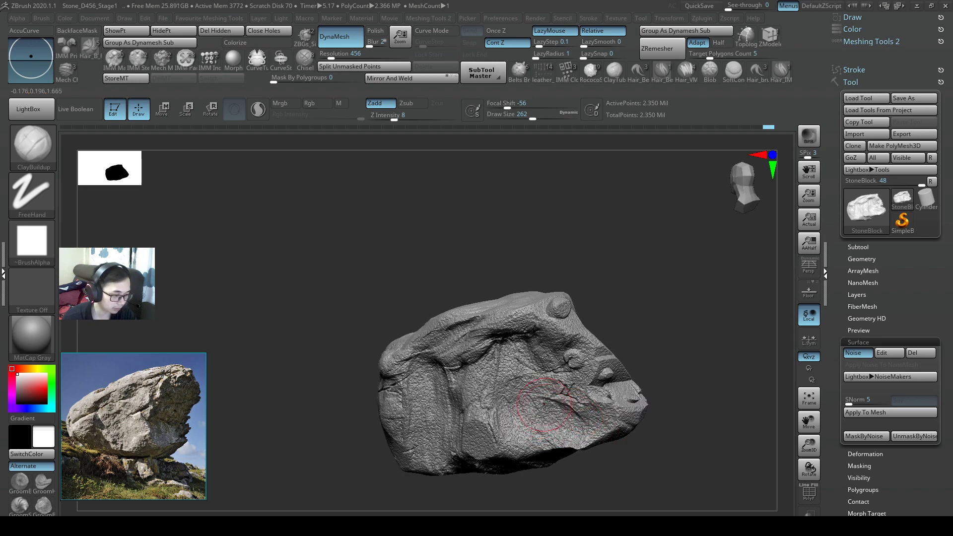
mouse_move(525, 411)
left_mouse_down()
mouse_move(514, 424)
mouse_move(563, 428)
left_mouse_up()
mouse_move(563, 428)
right_mouse_down()
mouse_move(588, 435)
mouse_move(566, 403)
right_mouse_up()
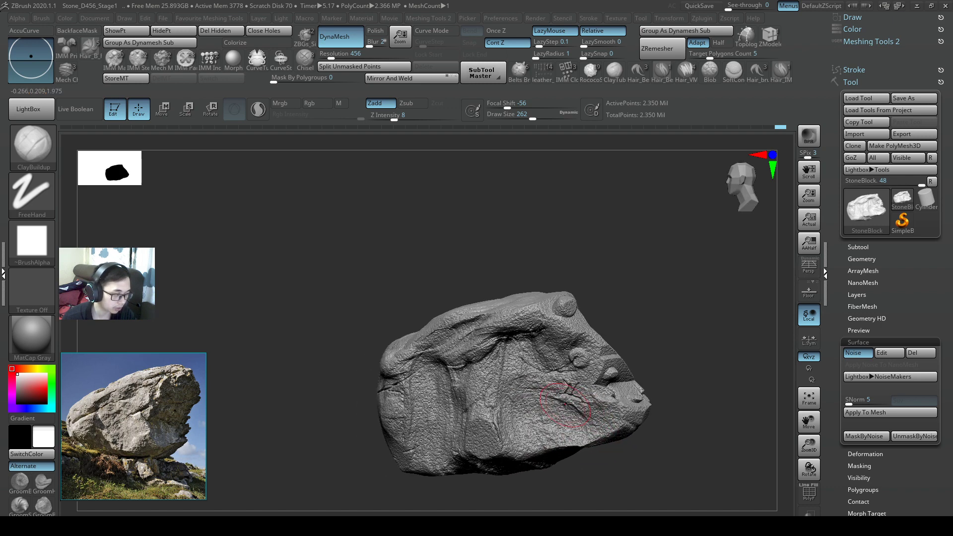
Step: Refine the middle of the front face with ClayBuildup at draw sizes 202 and 163
key("s")
left_click_drag(573, 390, 568, 391)
right_click_drag(543, 385, 526, 352)
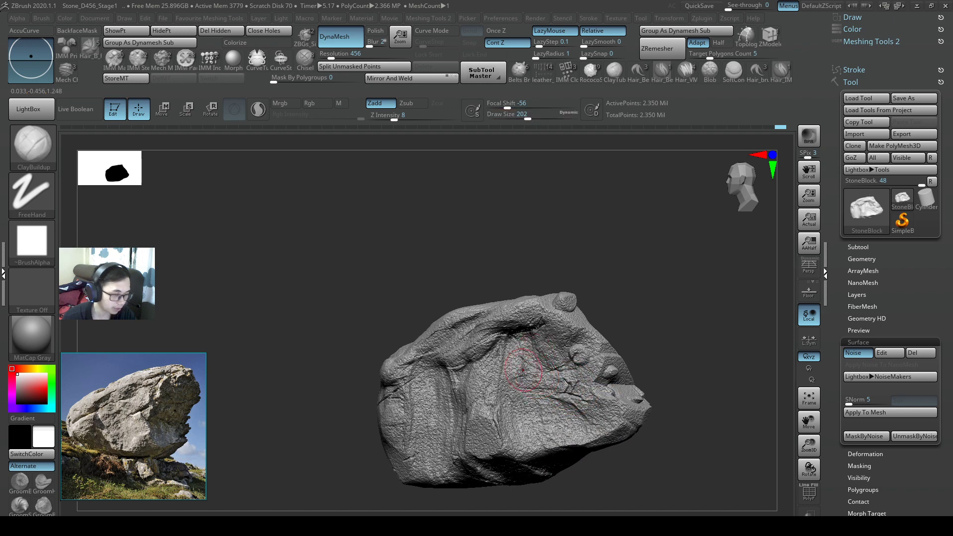
key("s")
left_click_drag(489, 395, 486, 394)
right_click_drag(485, 387, 492, 380)
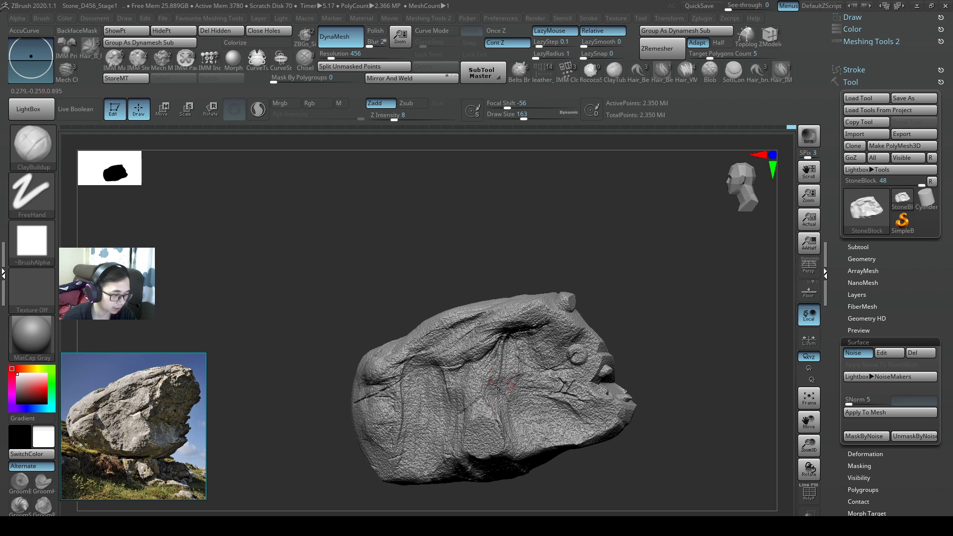
left_click_drag(498, 394, 498, 399)
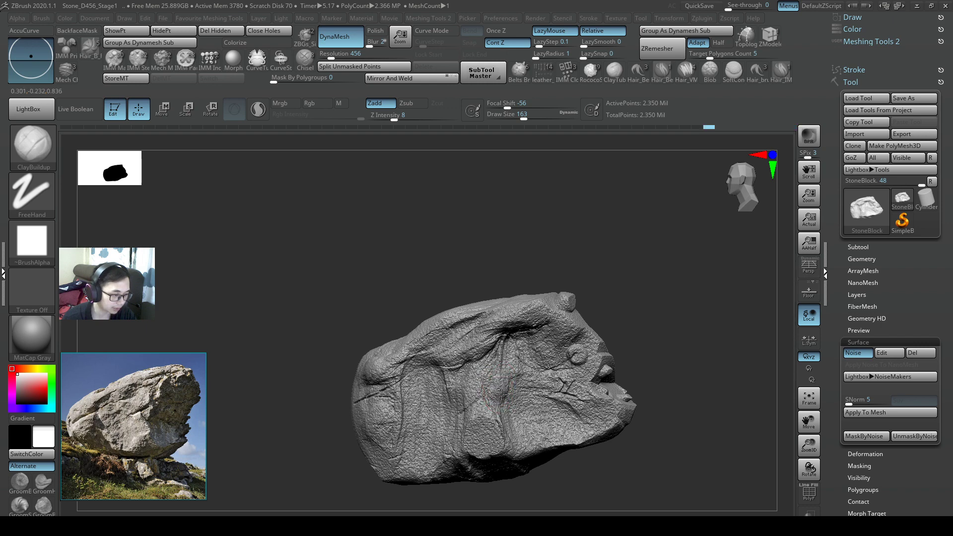
Step: Carve fine cracks into the middle of the front face and along the upper ridge with Orb_Cracks at draw sizes 23 and 25
mouse_move(498, 388)
right_mouse_down()
mouse_move(519, 391)
mouse_move(510, 394)
right_mouse_up()
key("2")
key("s")
left_click_drag(514, 394, 496, 394)
key("s")
key("s")
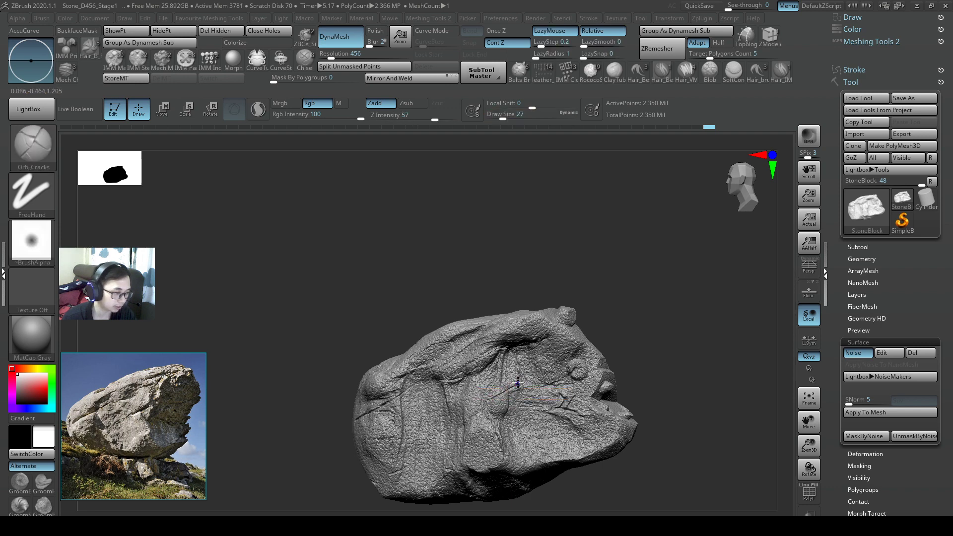
right_click_drag(517, 382, 535, 380)
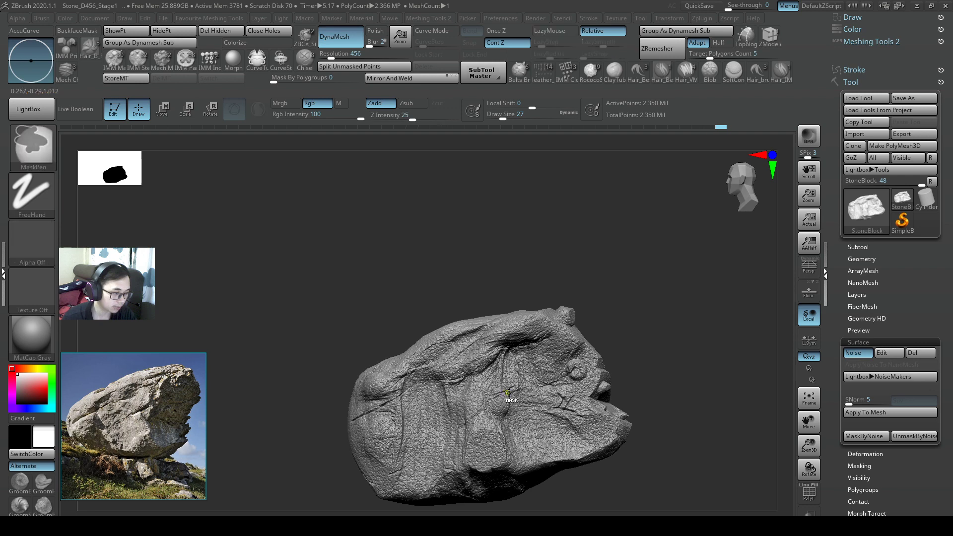
key("s")
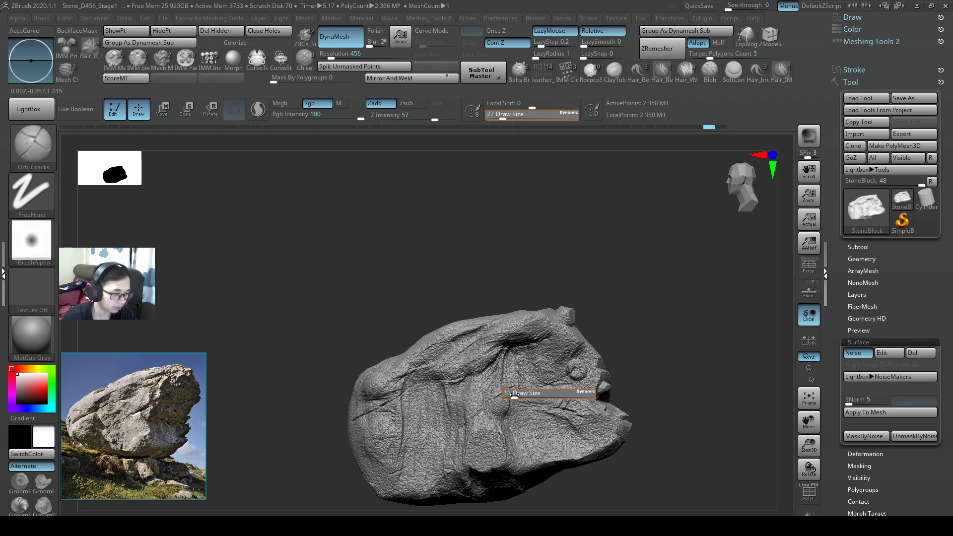
left_click_drag(521, 394, 510, 396)
key("s")
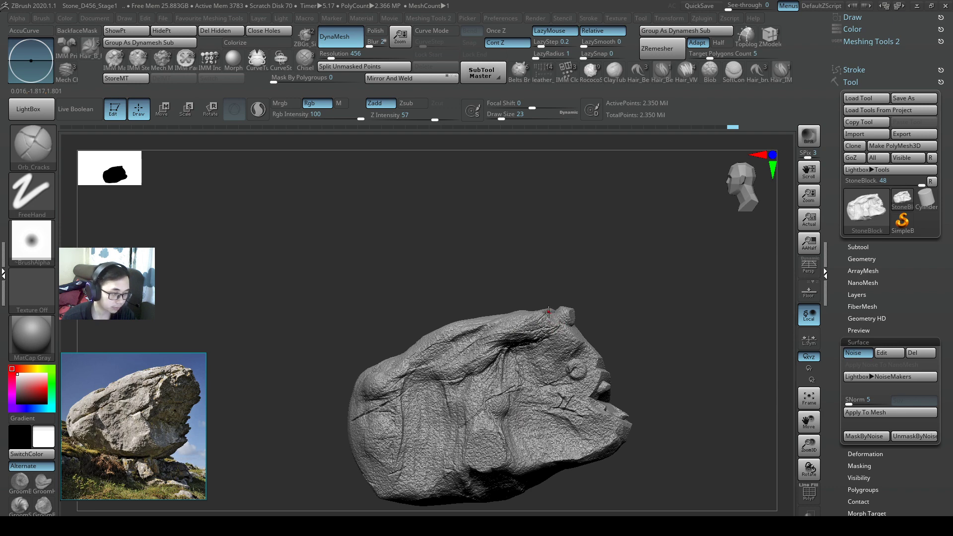
key("s")
left_click(528, 335)
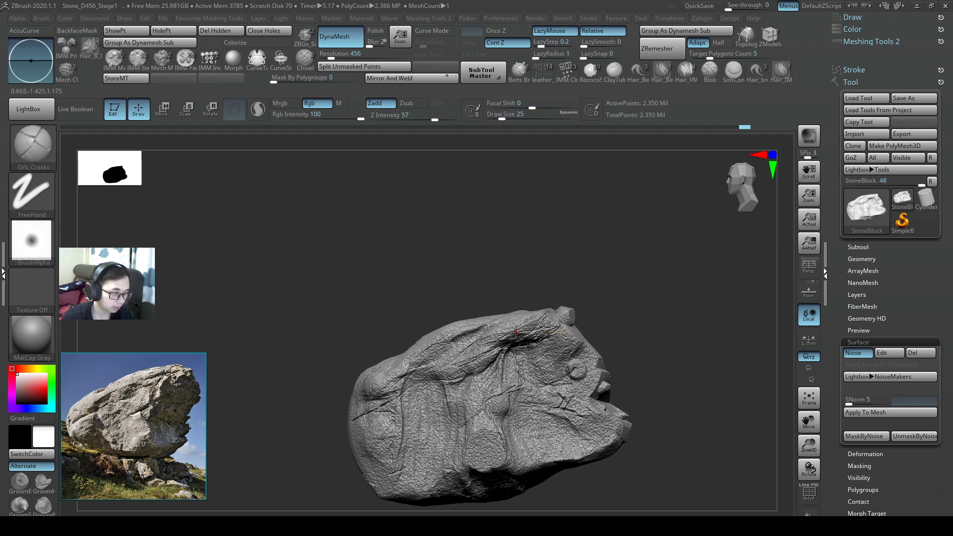
Step: Work the rock around the cracks under the upper ridge with ClayBuildup at draw sizes 87 and 108
key("b")
key("c")
key("b")
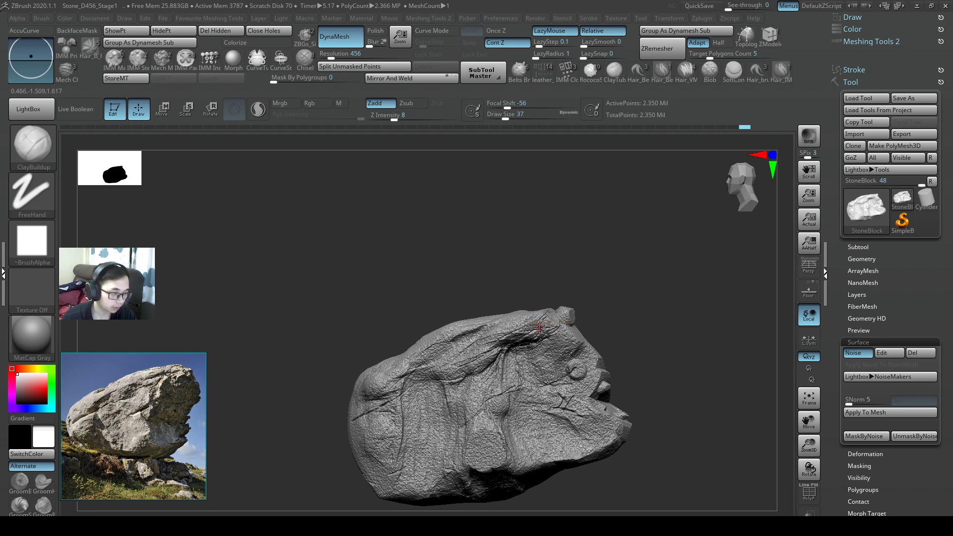
key("s")
left_click(547, 330)
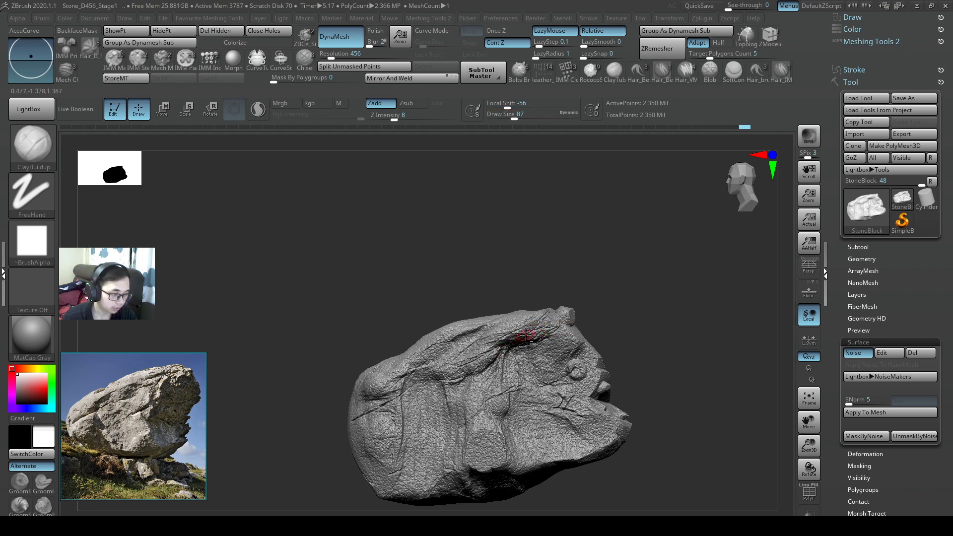
left_click_drag(528, 335, 477, 358)
key("s")
left_click(505, 347)
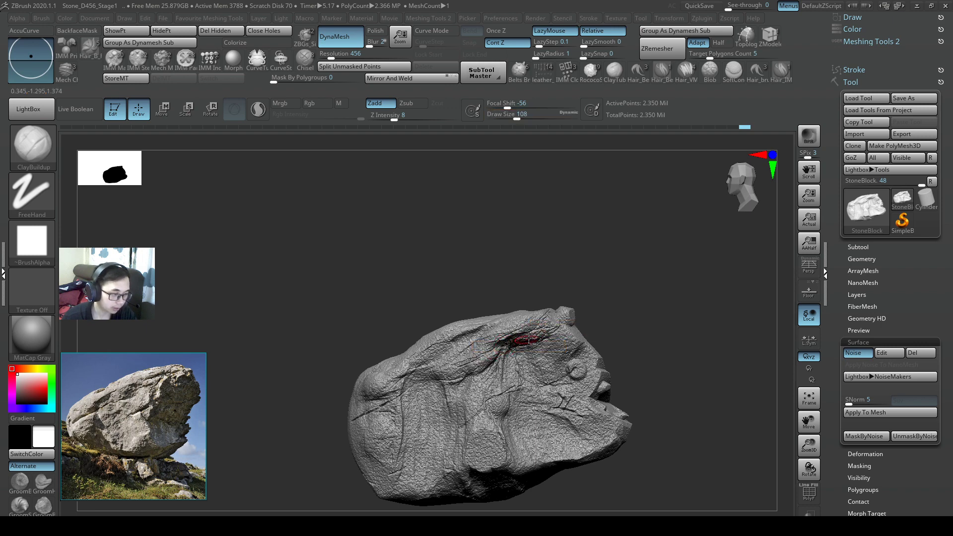
left_click_drag(543, 328, 452, 371)
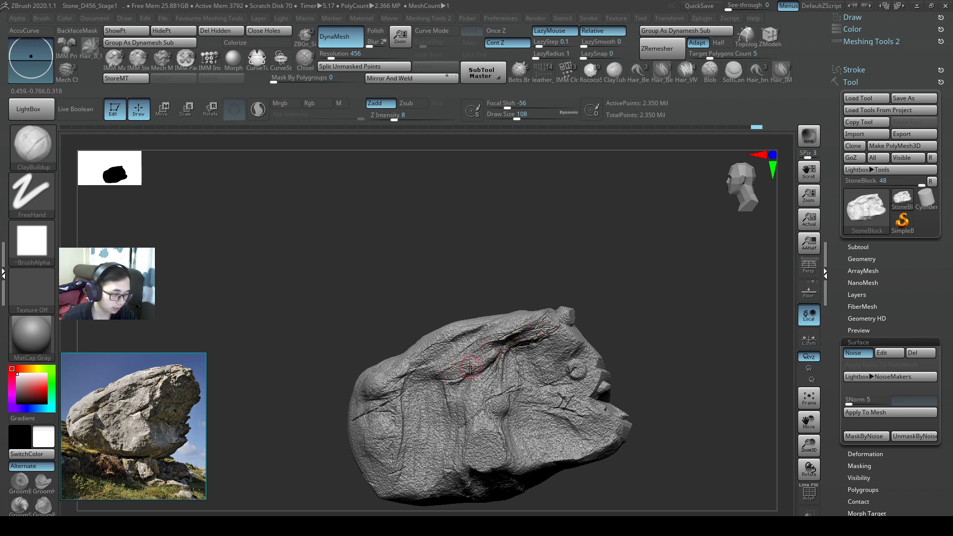
Step: Blend the ridge's lower edge into the front face with ClayBuildup at draw size 97
key("s")
left_click(468, 367)
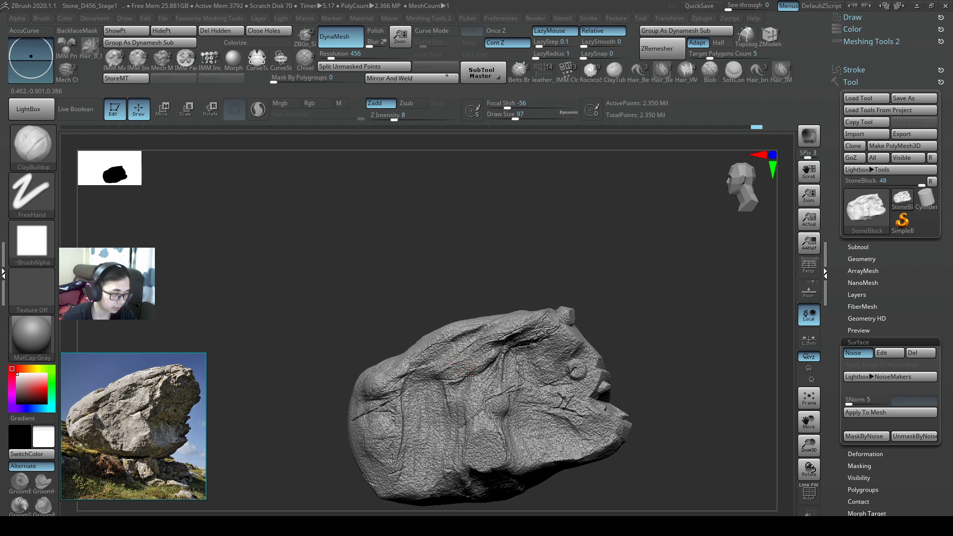
left_click_drag(477, 358, 473, 391)
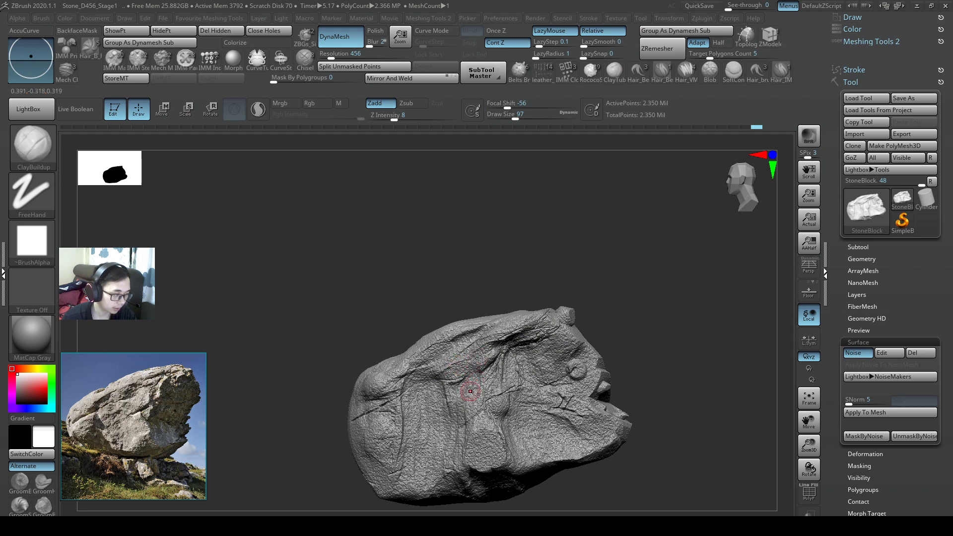
Step: Trim the protruding edge of the front face with ClipCurve cuts made from the rock's end view
mouse_move(489, 382)
right_mouse_down()
mouse_move(535, 388)
mouse_move(553, 377)
right_mouse_up()
right_click_drag(527, 290, 528, 278)
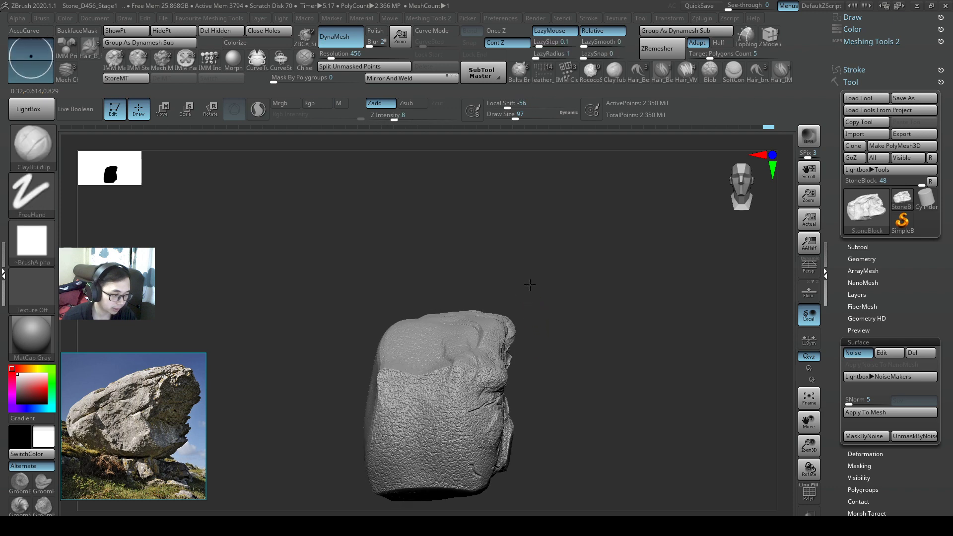
left_click_drag(515, 292, 515, 356, "ctrl+shift")
left_click_drag(514, 308, 513, 313, "ctrl+shift")
left_click_drag(507, 307, 518, 324, "ctrl+shift")
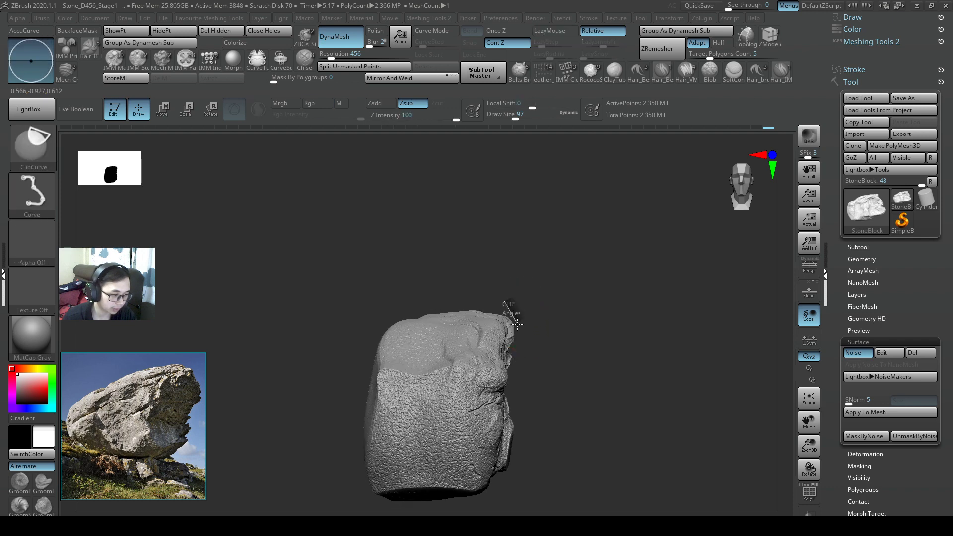
mouse_move(554, 373)
right_mouse_down()
mouse_move(542, 378)
mouse_move(602, 347)
right_mouse_up()
left_click_drag(600, 347, 598, 402, "ctrl+shift")
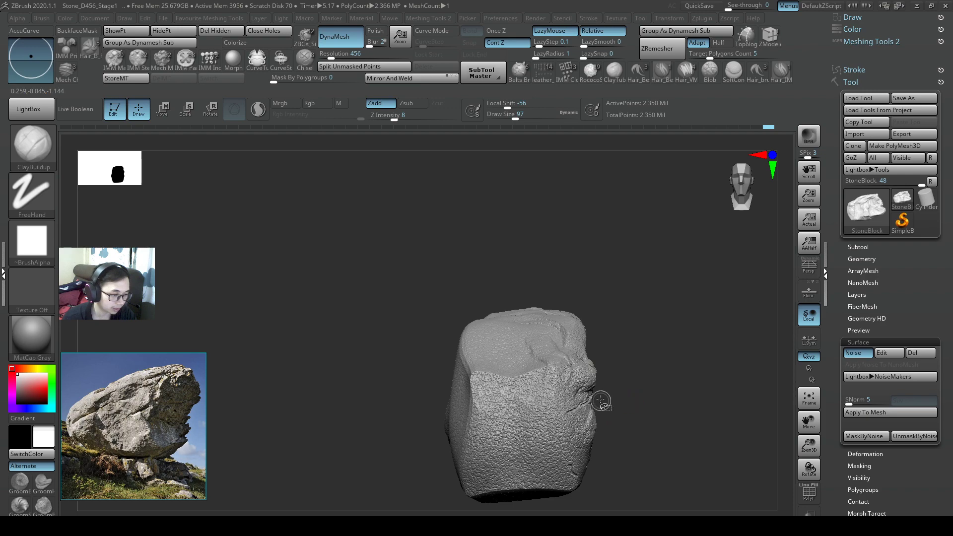
Step: Trim the rock's end profile and lower edge with ClipCurve cuts from the end and front views
left_click_drag(600, 401, 591, 446, "ctrl+shift")
mouse_move(620, 446)
right_mouse_down()
mouse_move(573, 450)
mouse_move(519, 412)
mouse_move(520, 435)
mouse_move(500, 458)
mouse_move(558, 436)
right_mouse_up()
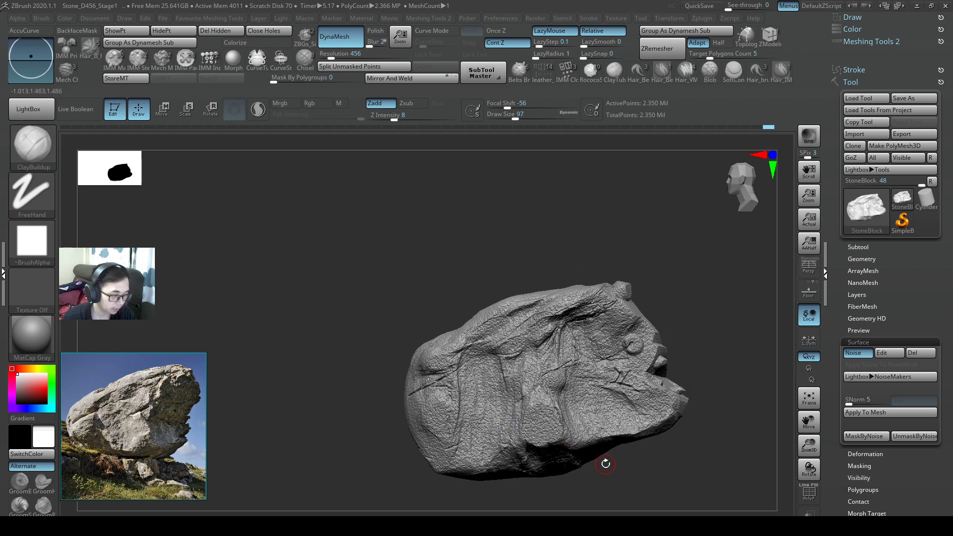
mouse_move(619, 455)
left_mouse_down("ctrl+shift")
mouse_move(506, 486)
mouse_move(405, 449)
mouse_move(420, 454)
left_mouse_up("ctrl+shift")
mouse_move(556, 441)
right_mouse_down()
mouse_move(169, 438)
mouse_move(212, 435)
right_mouse_up()
Step: Examine the upper edge and the cracks of the boulder in the reference photo
scroll(141, 397, "up", 5)
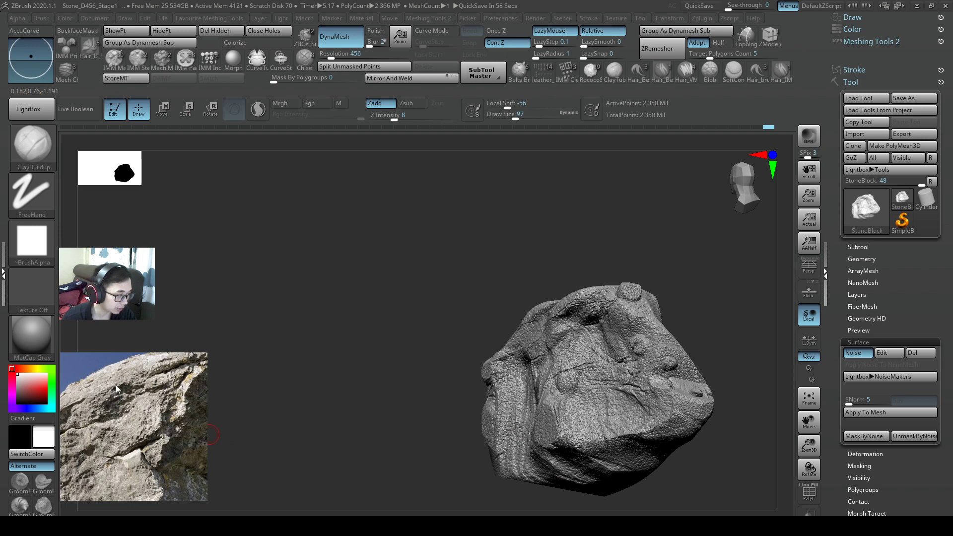
scroll(115, 385, "down", 1)
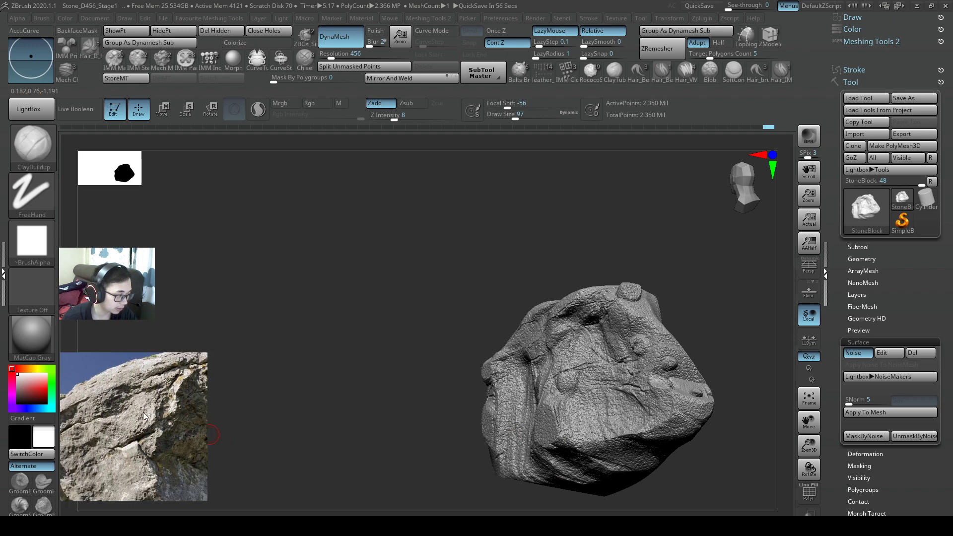
scroll(143, 417, "down", 3)
scroll(91, 419, "up", 2)
scroll(107, 422, "up", 1)
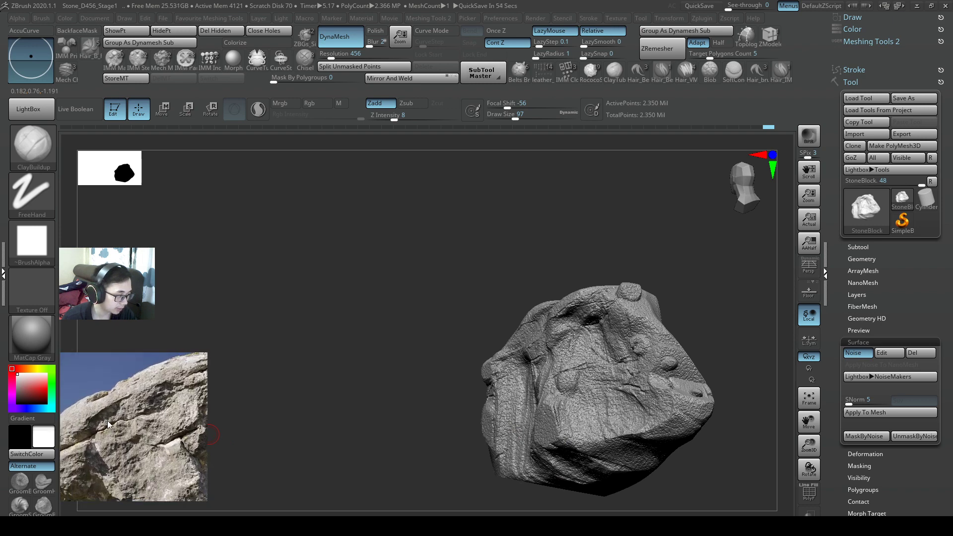
middle_click_drag(108, 424, 152, 425)
scroll(144, 427, "down", 2)
scroll(150, 425, "down", 4)
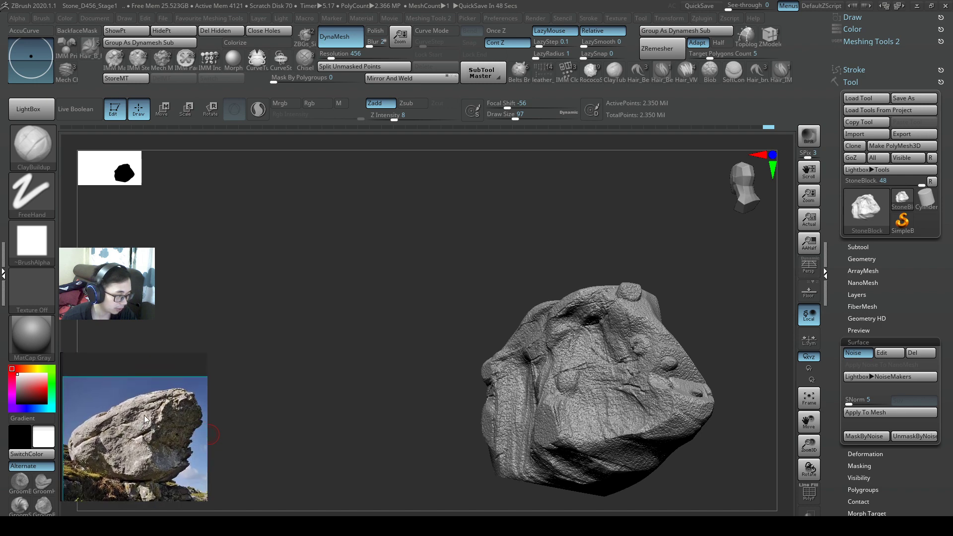
scroll(147, 422, "up", 2)
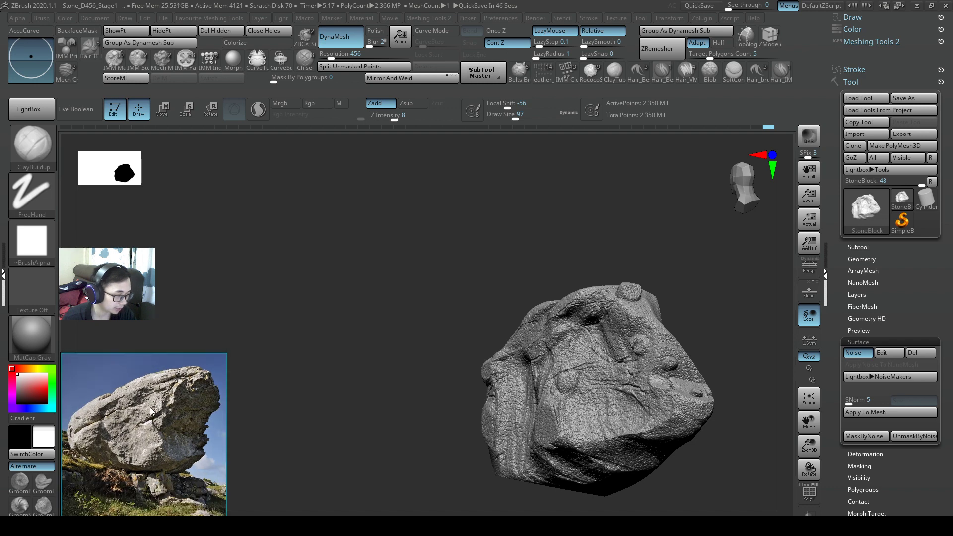
Step: Set up the Clay_DragRect brush with a chipped-rock image alpha and a draw size of 338
right_click_drag(563, 360, 540, 399)
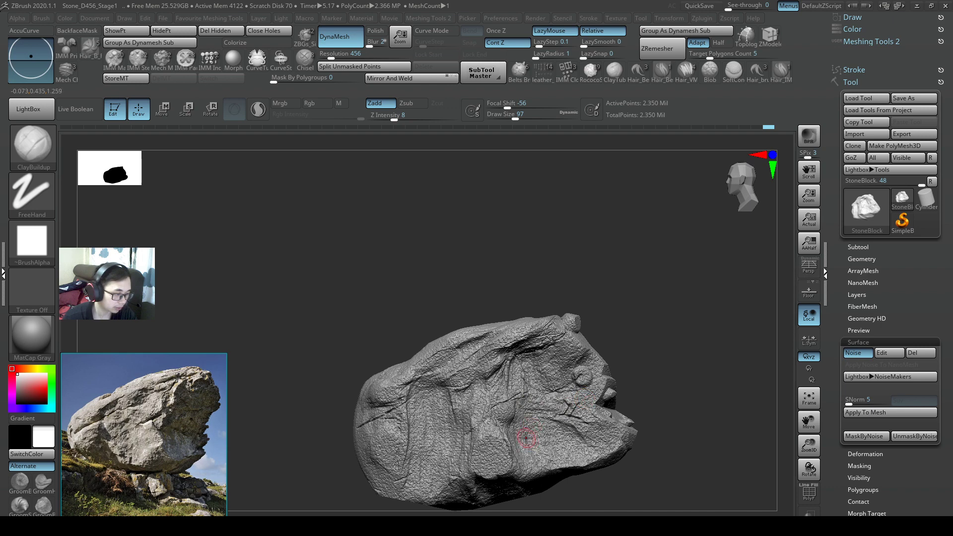
right_click_drag(517, 437, 543, 440)
key("s")
left_click_drag(500, 427, 511, 426)
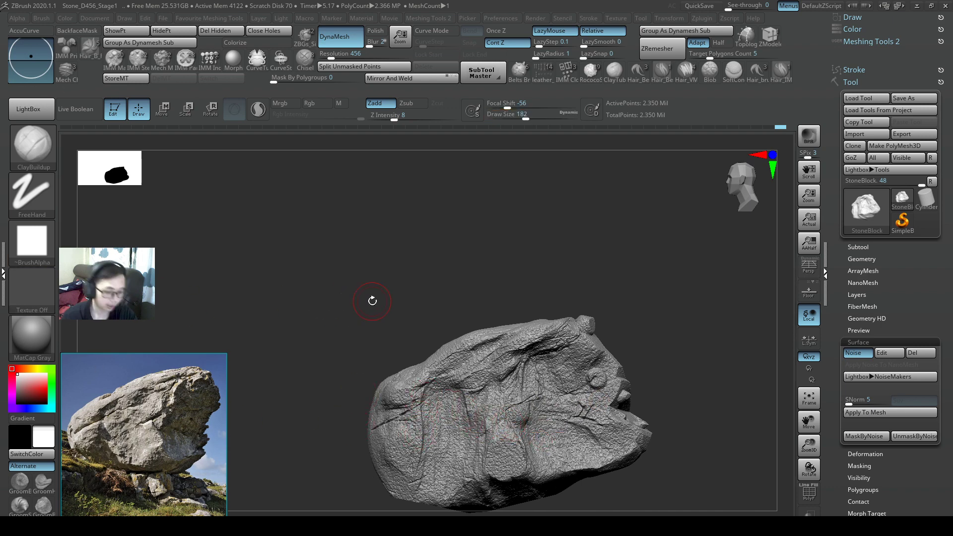
key("2")
left_click(45, 248)
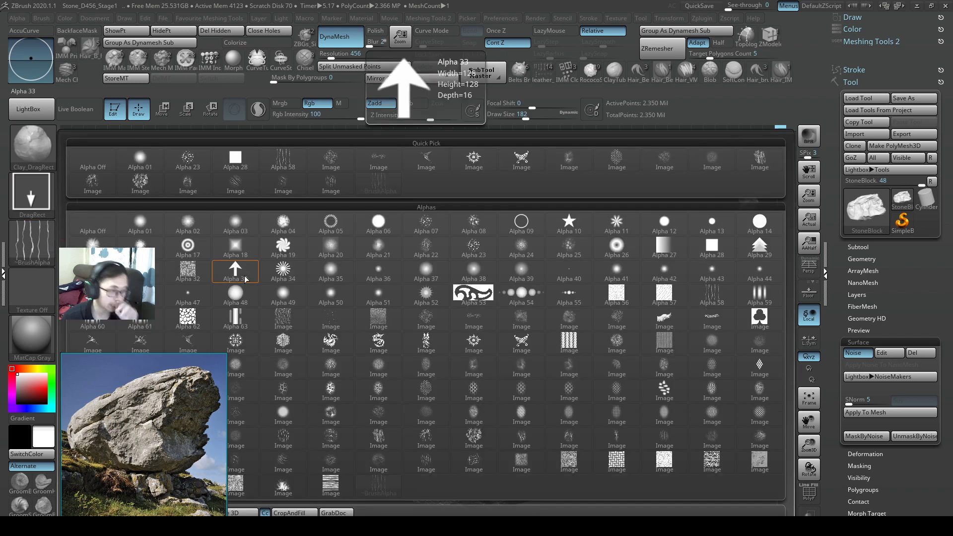
mouse_move(390, 432)
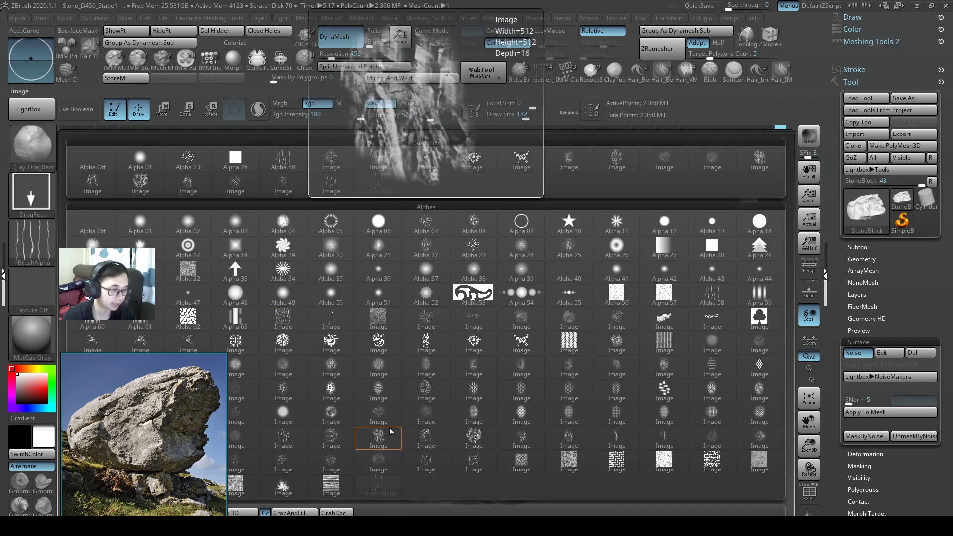
left_click(333, 440)
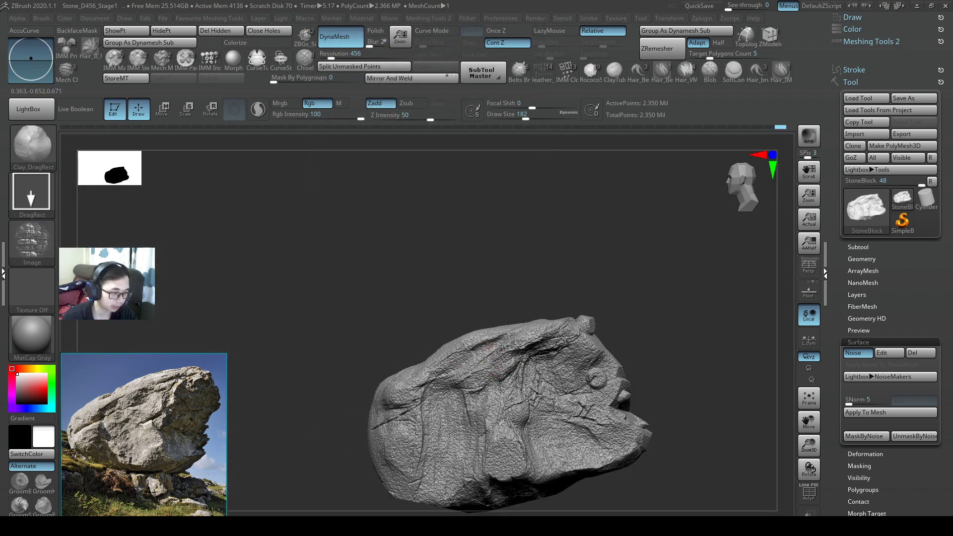
key("s")
left_click_drag(564, 411, 571, 411)
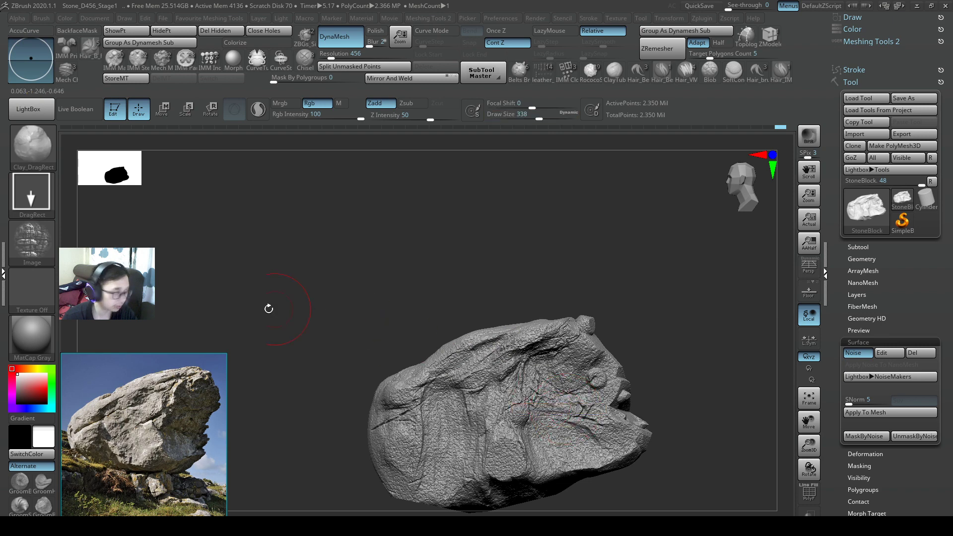
left_click(40, 232)
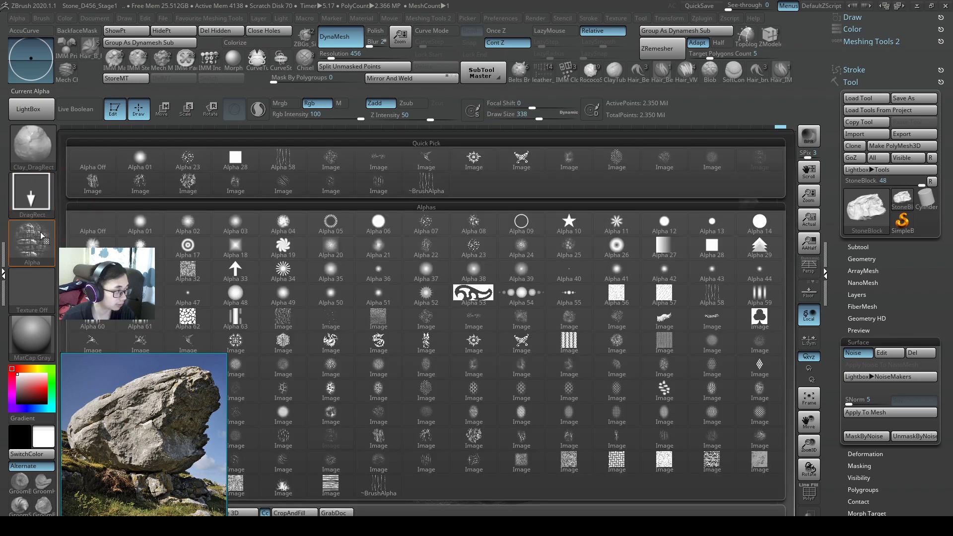
left_click(474, 436)
Step: Stamp the rock alpha over the middle and lower parts of the front face with Clay_DragRect
left_click_drag(509, 373, 569, 417)
left_click_drag(614, 454, 643, 475)
left_click_drag(564, 412, 629, 472)
left_click_drag(557, 447, 621, 440)
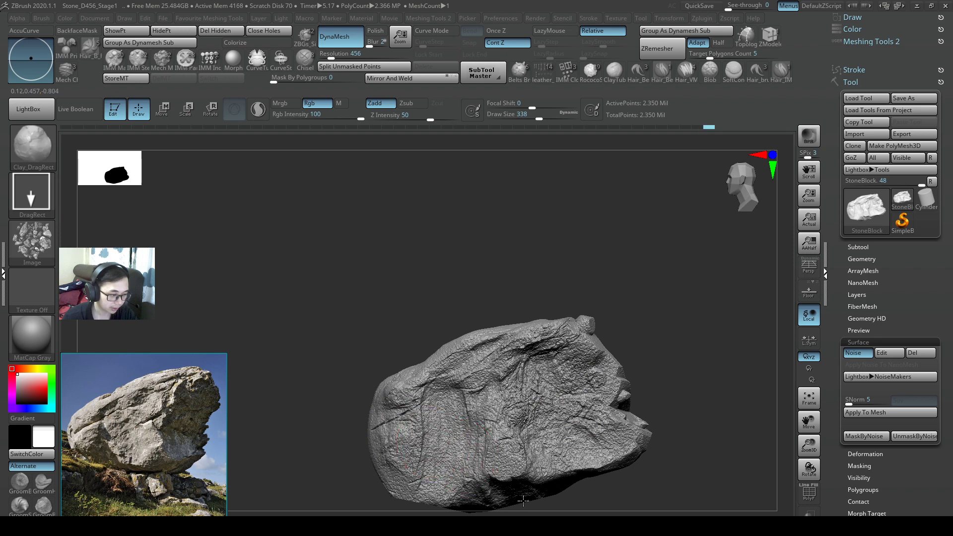
key("ctrl")
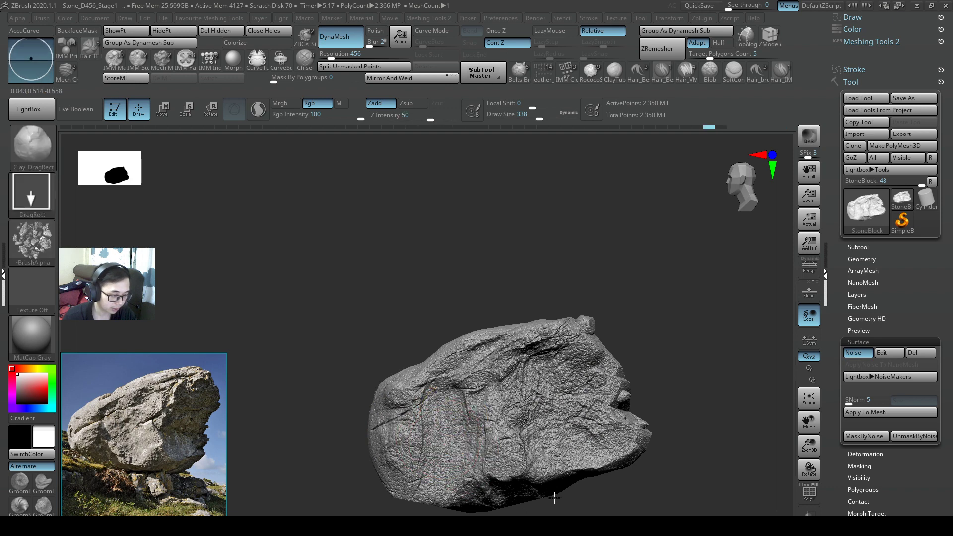
Step: Inspect the stamped front face and the top of the rock with the surface noise off, and re-enable the noise
left_click(865, 356)
right_click_drag(551, 351, 560, 370)
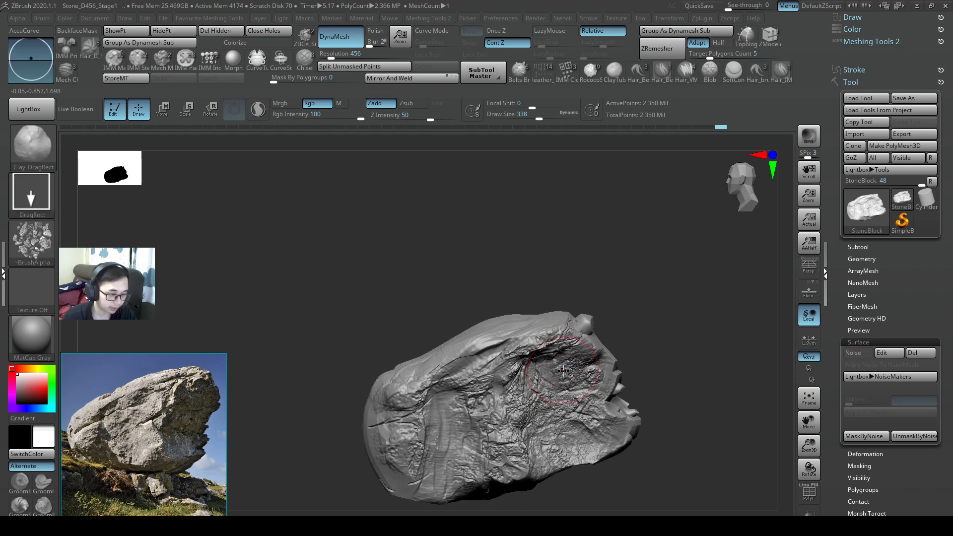
left_click(869, 355)
left_click(869, 354)
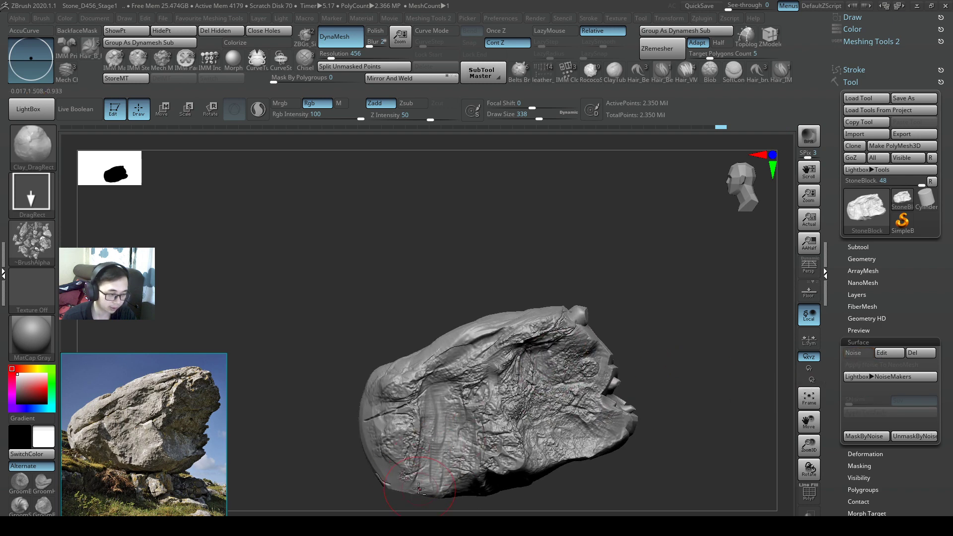
right_click_drag(475, 357, 517, 323)
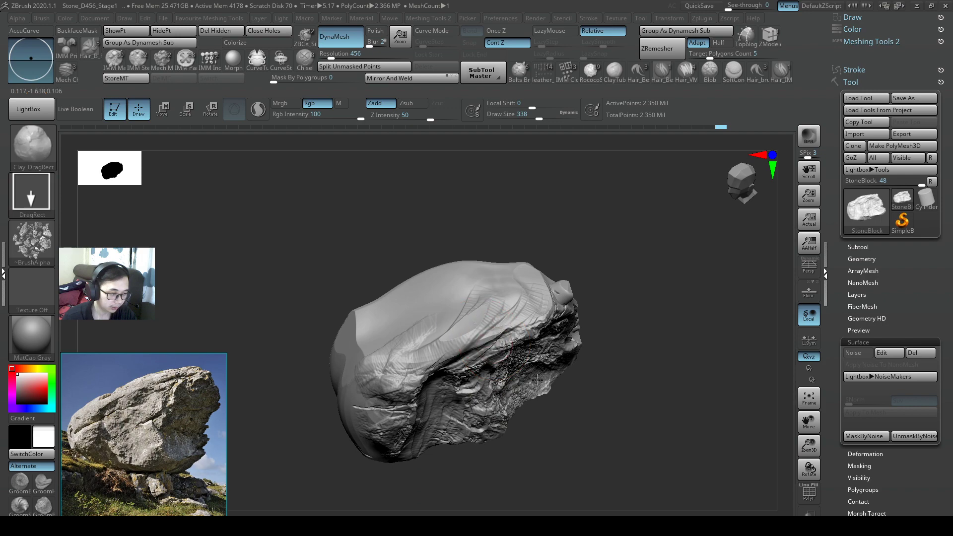
right_click_drag(558, 391, 571, 345)
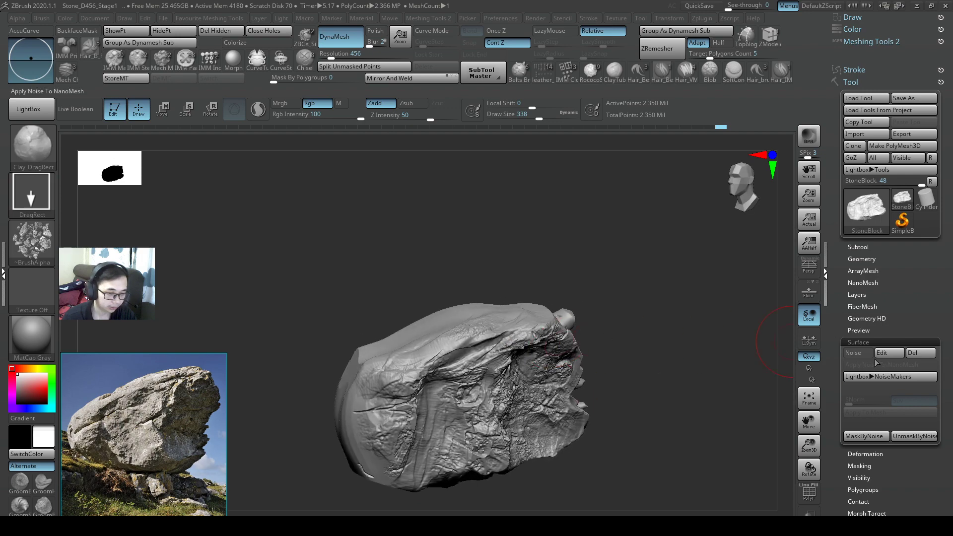
left_click(861, 353)
Step: Tilt the gizmo slightly and squash the rock along its upright axis
right_click_drag(550, 375, 422, 389)
mouse_move(491, 392)
right_mouse_down("alt")
mouse_move(535, 441)
mouse_move(550, 426)
mouse_move(547, 347)
mouse_move(521, 358)
right_mouse_up("alt")
key("b")
key("s")
key("h")
key("w")
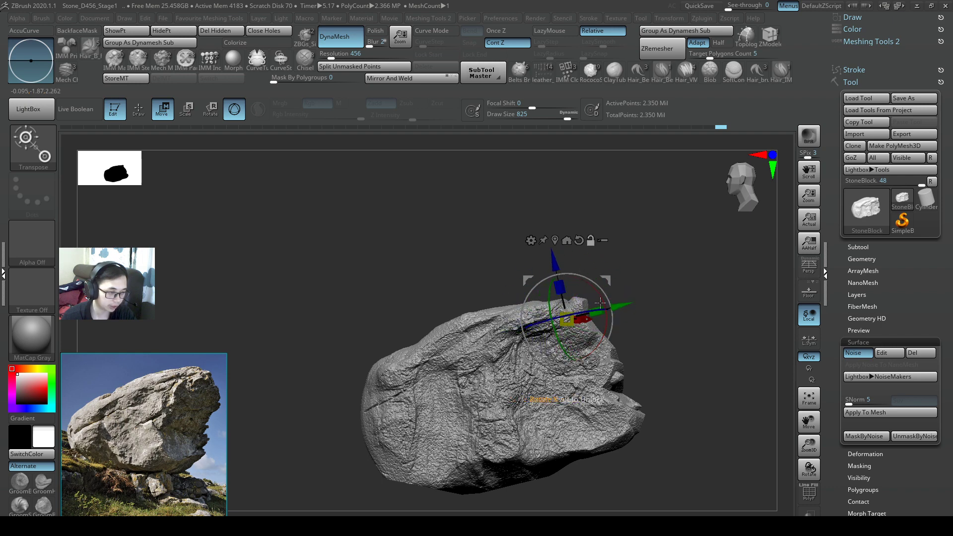
left_click_drag(609, 327, 604, 332)
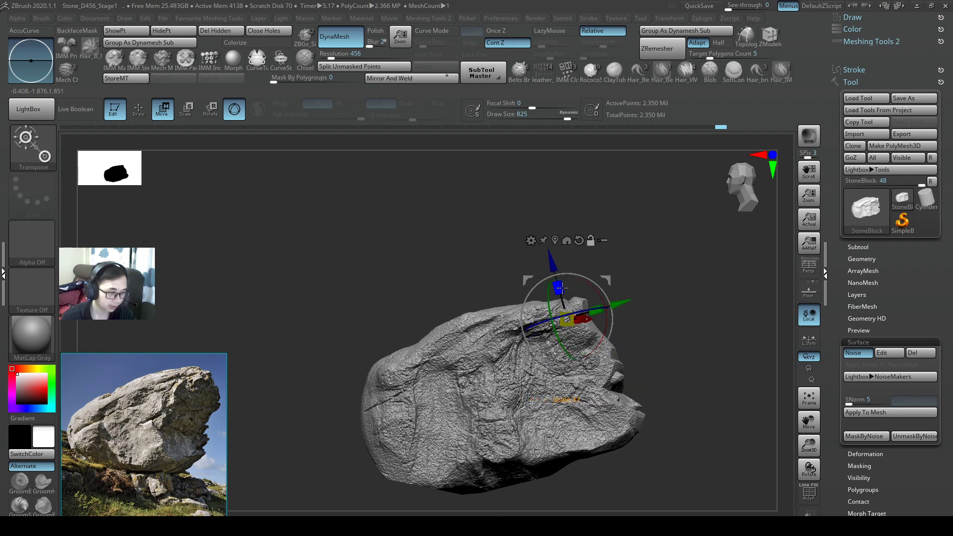
left_click_drag(560, 286, 573, 297)
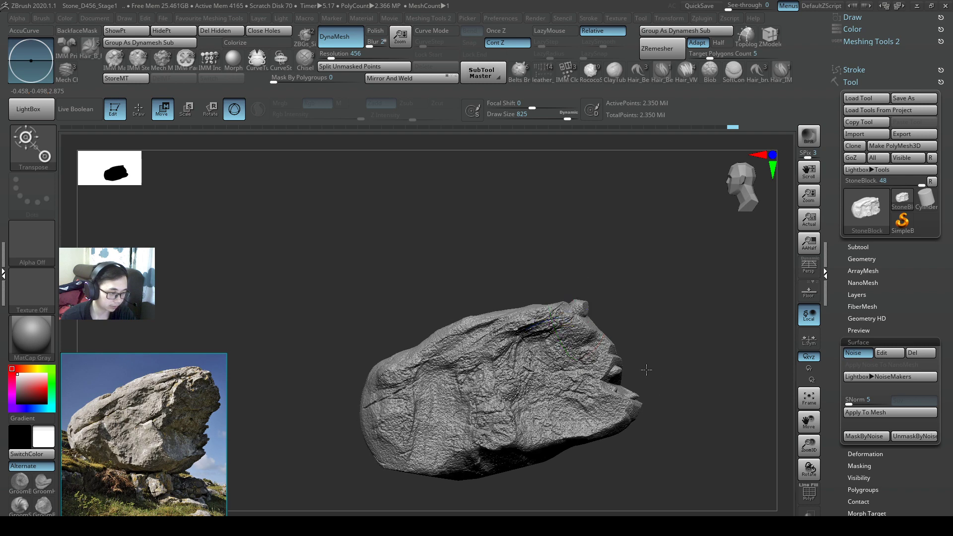
left_click_drag(634, 352, 614, 366, "alt")
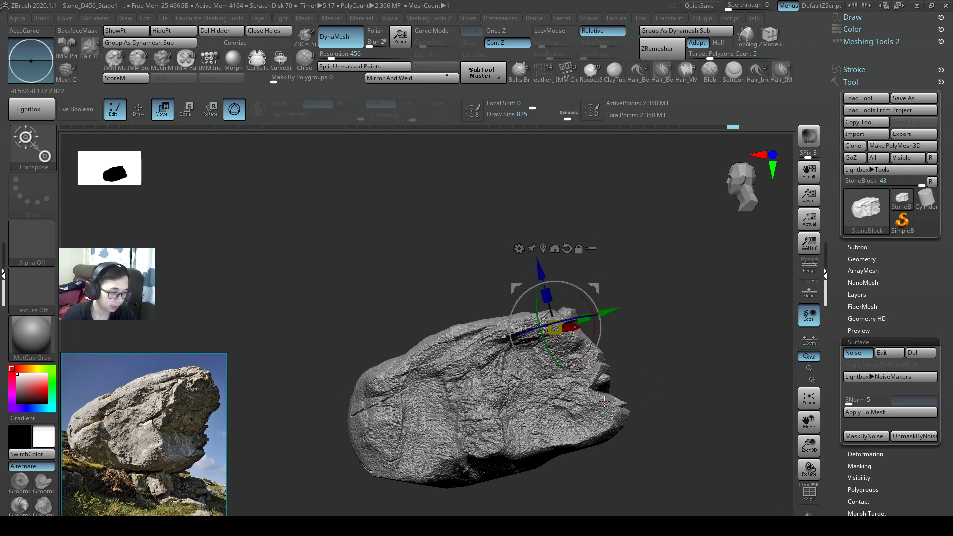
Step: Reshape the pointed lower end of the rock with SnakeHook at draw sizes 620 and 773
key("q")
key("s")
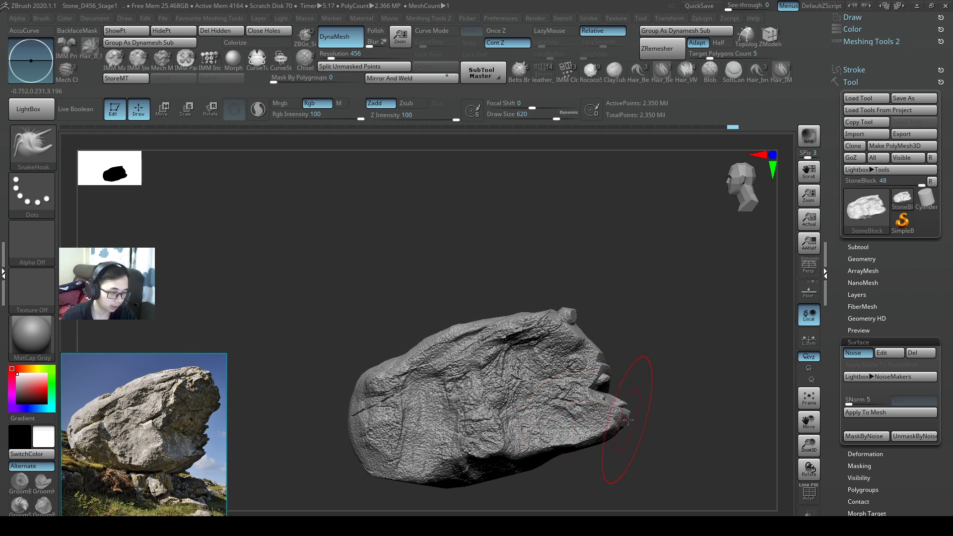
left_click_drag(663, 445, 625, 407)
key("s")
mouse_move(600, 438)
left_mouse_down()
mouse_move(608, 439)
mouse_move(596, 502)
left_mouse_up()
left_click_drag(475, 434, 482, 460)
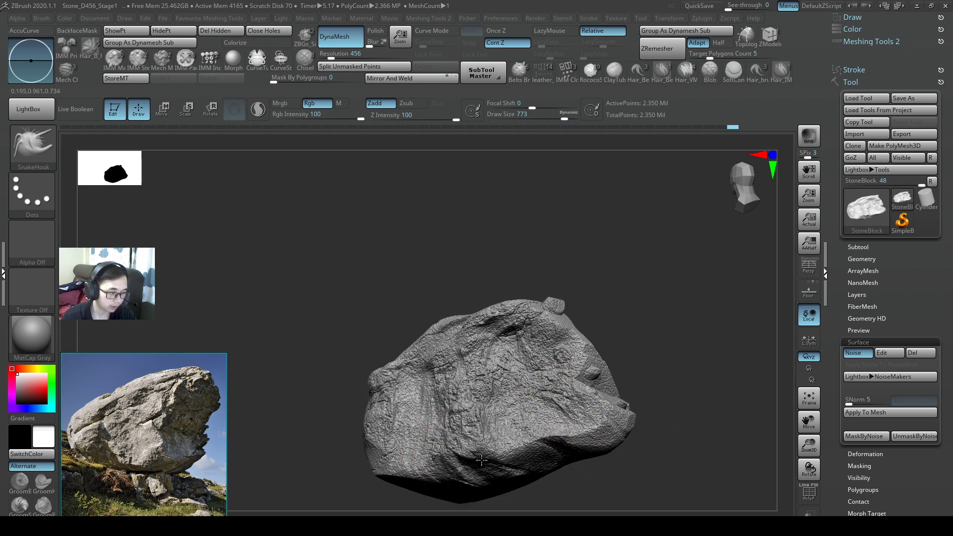
right_click_drag(490, 460, 504, 461)
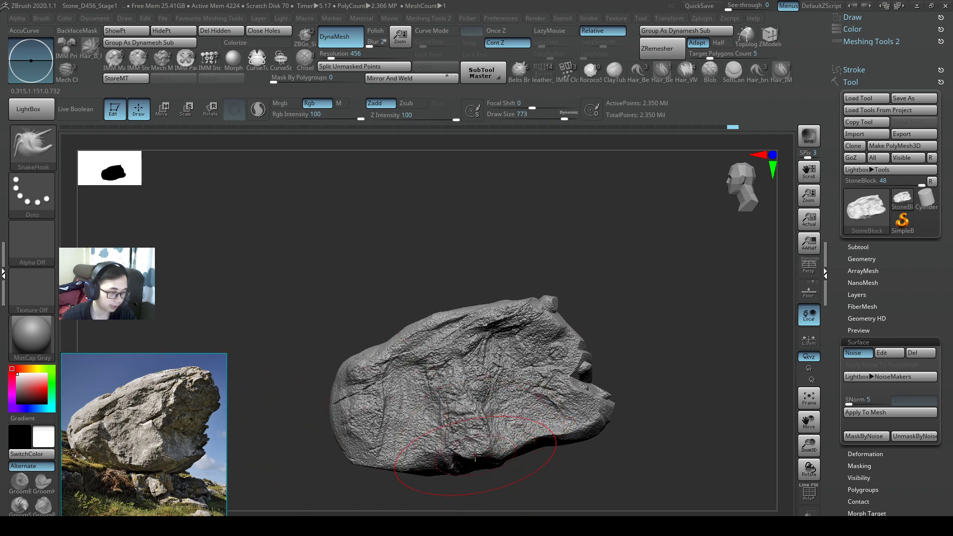
Step: Pull out the middle of the underside and the lower edge toward the pointed end with SnakeHook at draw size 773
left_click_drag(475, 455, 492, 465)
key("ctrl")
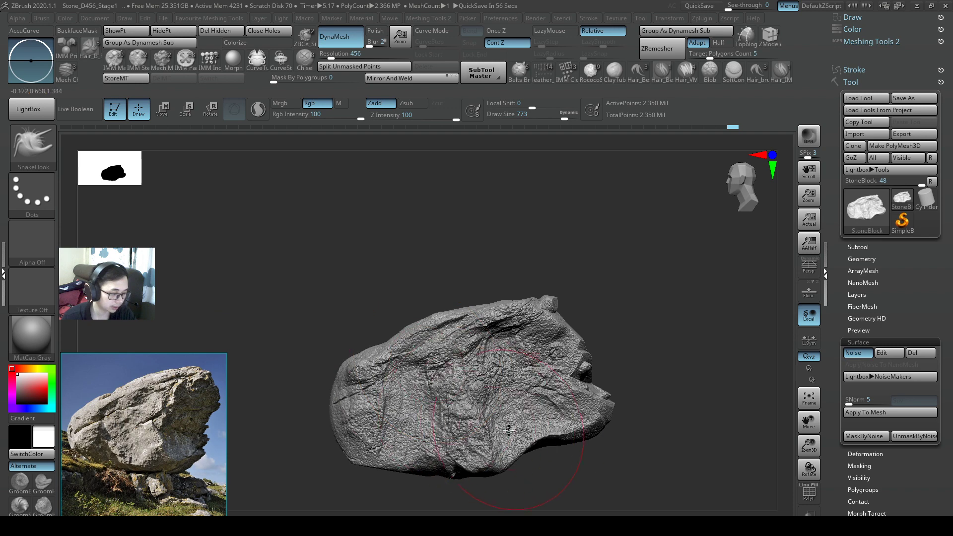
mouse_move(559, 440)
left_mouse_down()
mouse_move(554, 452)
mouse_move(610, 442)
mouse_move(602, 411)
mouse_move(618, 437)
mouse_move(614, 413)
left_mouse_up()
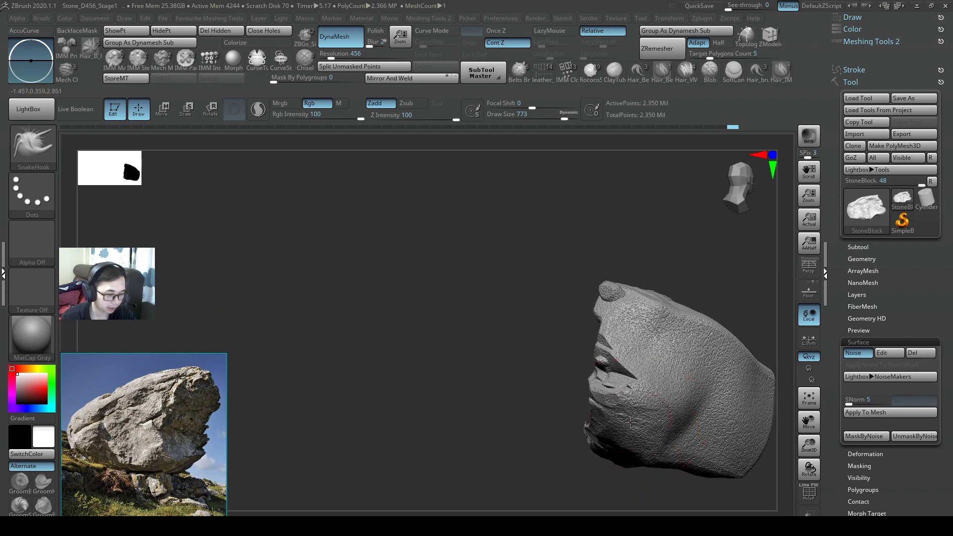
mouse_move(556, 417)
left_mouse_down()
mouse_move(669, 413)
mouse_move(616, 422)
mouse_move(593, 379)
mouse_move(558, 411)
left_mouse_up()
key("shift")
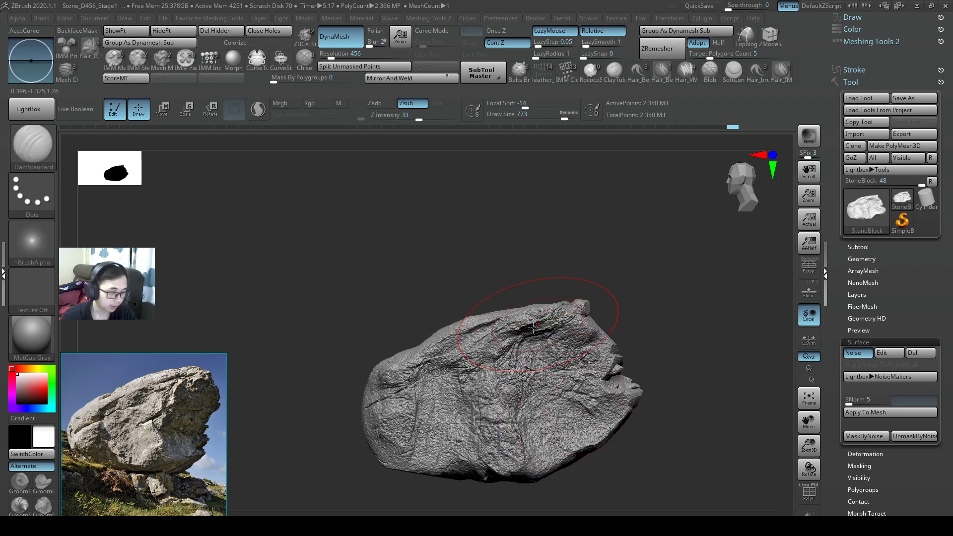
Step: Carve a long crease from under the upper ridge down the front face with DamStandard at draw size 124
key("ctrl")
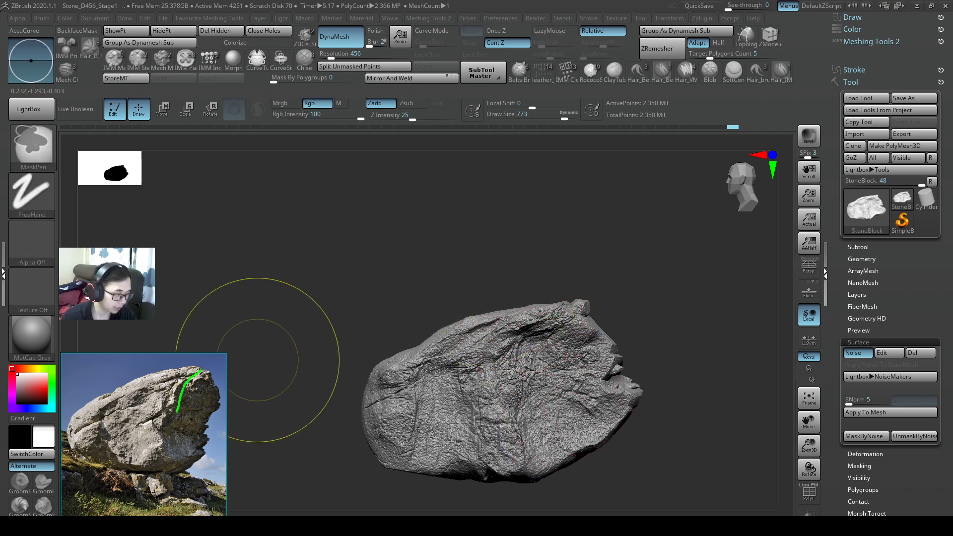
key("s")
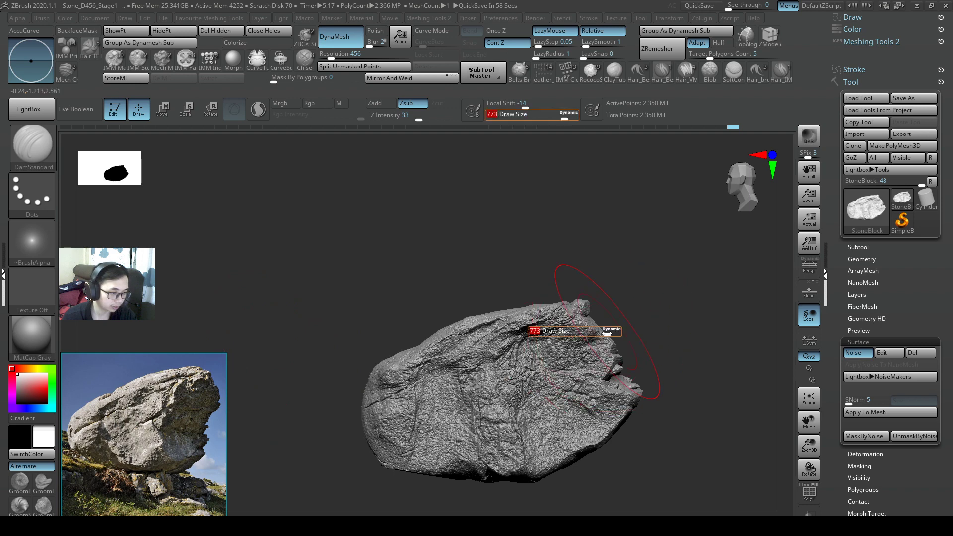
mouse_move(569, 336)
left_mouse_down()
mouse_move(550, 326)
mouse_move(513, 379)
mouse_move(514, 429)
mouse_move(526, 427)
left_mouse_up()
key("s")
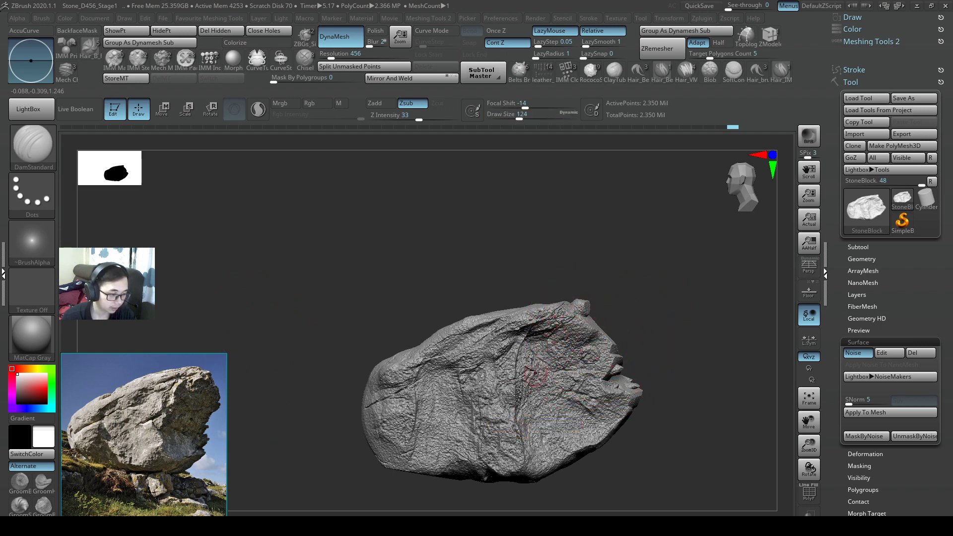
key("s")
mouse_move(557, 334)
left_mouse_down()
mouse_move(565, 331)
mouse_move(524, 339)
mouse_move(518, 357)
left_mouse_up()
key("ctrl+z")
mouse_move(559, 328)
left_mouse_down()
mouse_move(535, 331)
mouse_move(519, 355)
mouse_move(529, 346)
left_mouse_up()
key("ctrl+z")
Step: Extend the crease at the base of the front face and deepen its upper end with DamStandard at draw size 128
key("s")
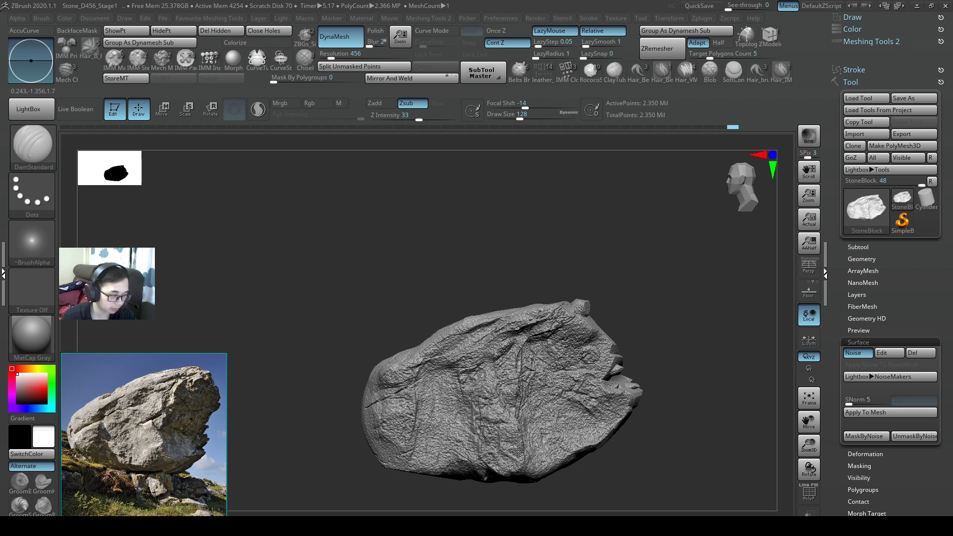
left_click_drag(518, 459, 512, 472)
mouse_move(572, 400)
right_mouse_down()
mouse_move(526, 365)
mouse_move(553, 353)
right_mouse_up()
left_click_drag(553, 352, 557, 322)
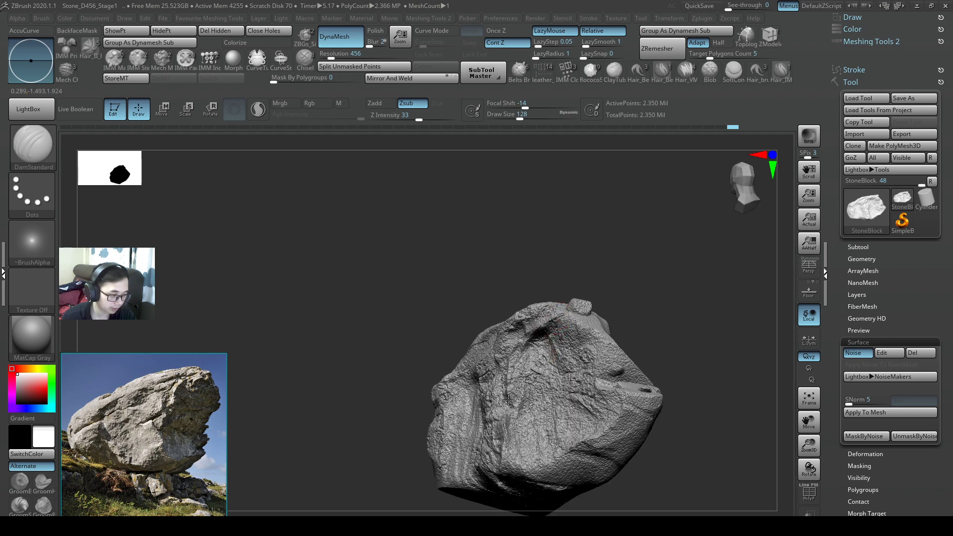
right_click_drag(523, 416, 588, 400)
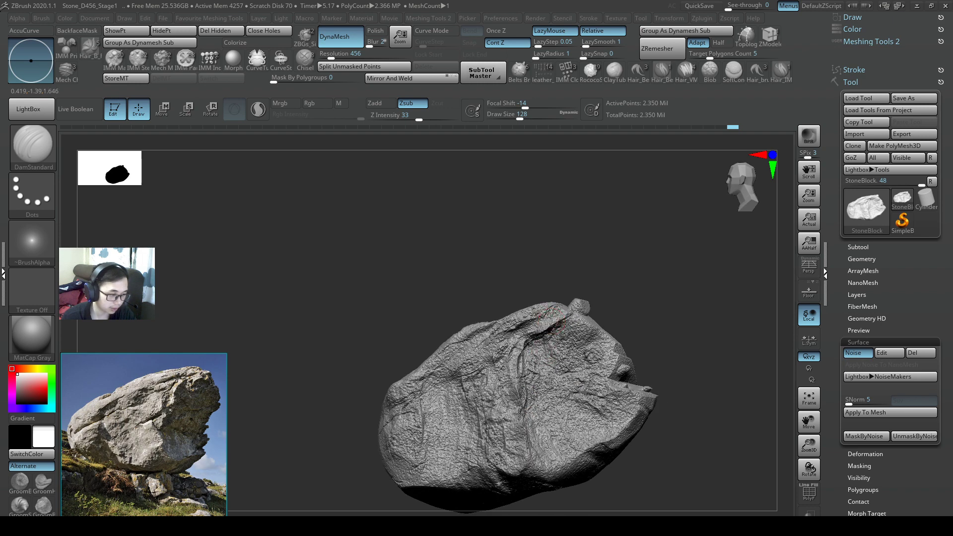
Step: Undo the last crease stroke and deepen the lower end of the front face's crease with DamStandard at draw size 128
key("ctrl+z")
mouse_move(523, 359)
right_mouse_down()
mouse_move(532, 379)
mouse_move(523, 353)
right_mouse_up()
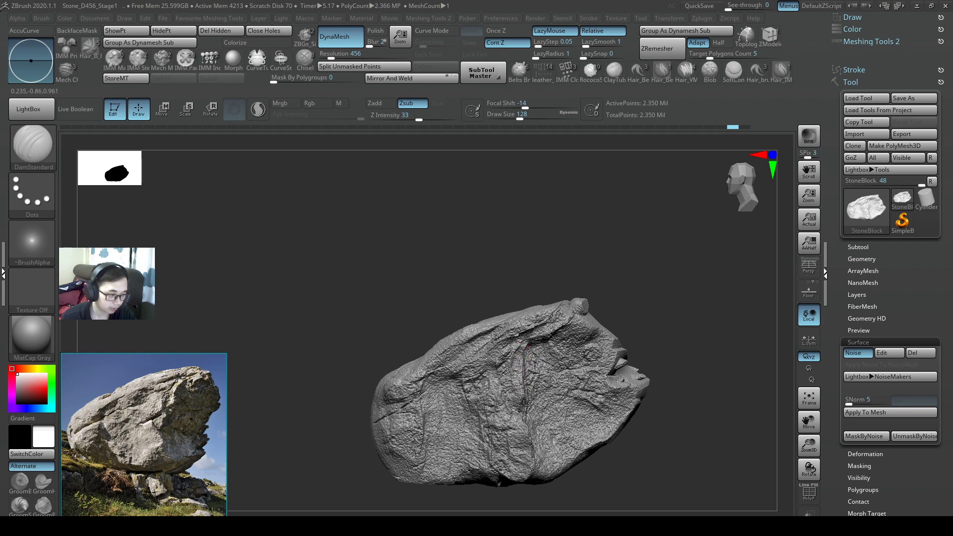
left_click_drag(533, 446, 536, 459)
mouse_move(588, 425)
right_mouse_down()
mouse_move(531, 422)
mouse_move(594, 415)
right_mouse_up()
right_click_drag(592, 372, 570, 351)
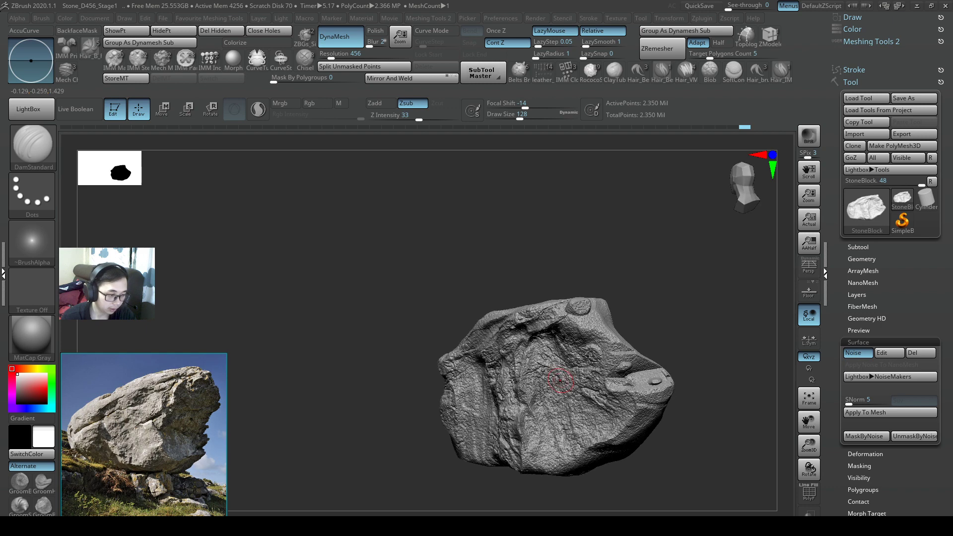
Step: Swell the rock surface alongside the front crease with the Inflat brush at draw size 274
key("b")
key("i")
key("n")
key("s")
left_click(581, 384)
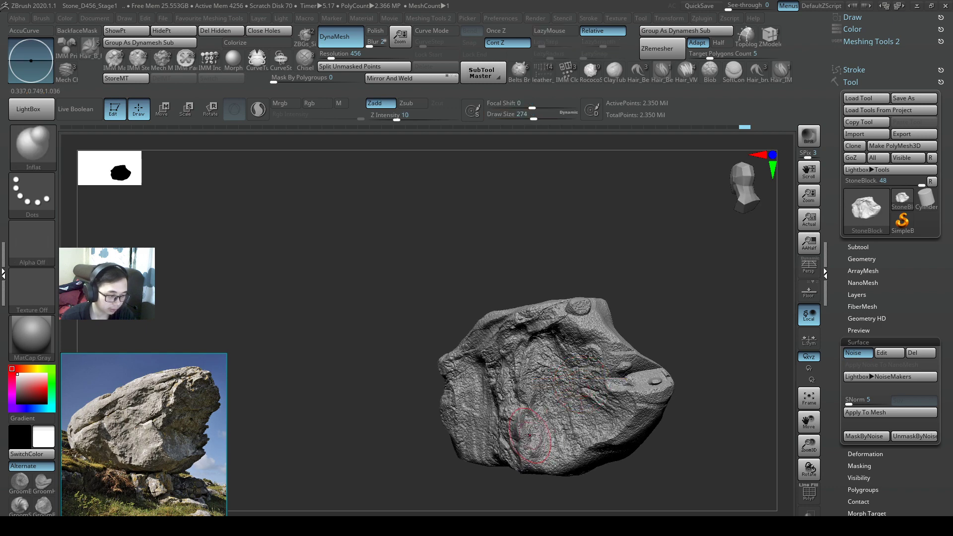
right_click_drag(560, 431, 550, 421)
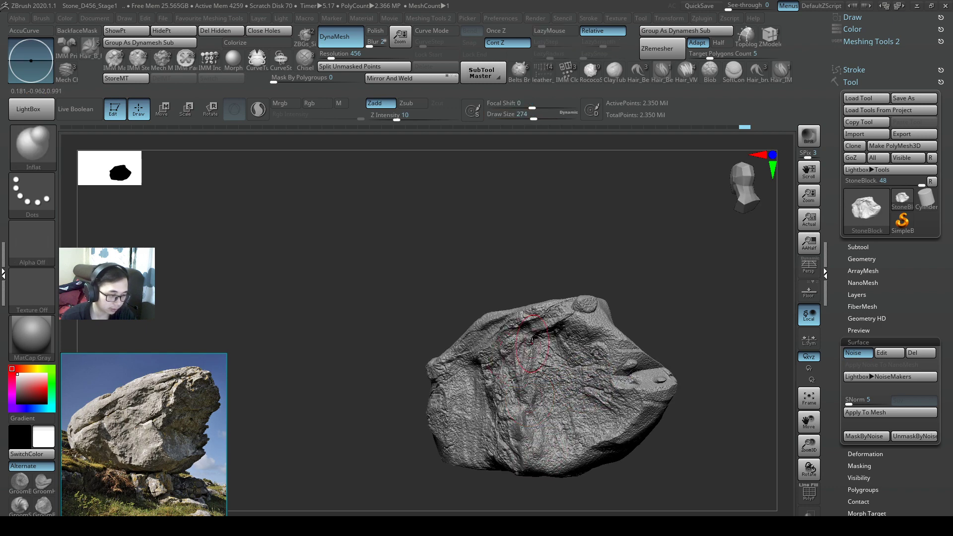
mouse_move(543, 346)
right_mouse_down()
mouse_move(570, 333)
mouse_move(559, 349)
right_mouse_up()
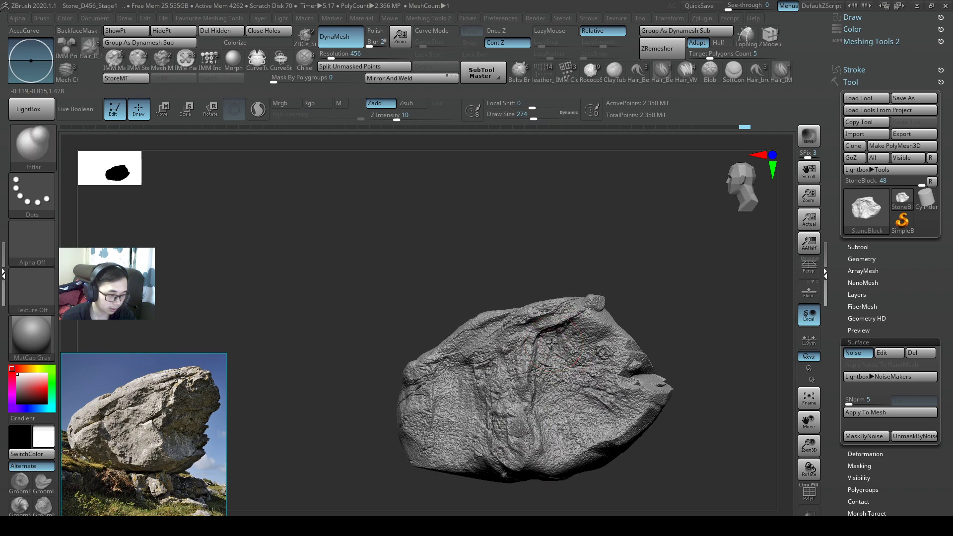
Step: Inflate the area below the upper ridge at the crease's upper end with Inflat at draw sizes 379 and 268
key("s")
left_click(567, 351)
left_click_drag(553, 351, 554, 345)
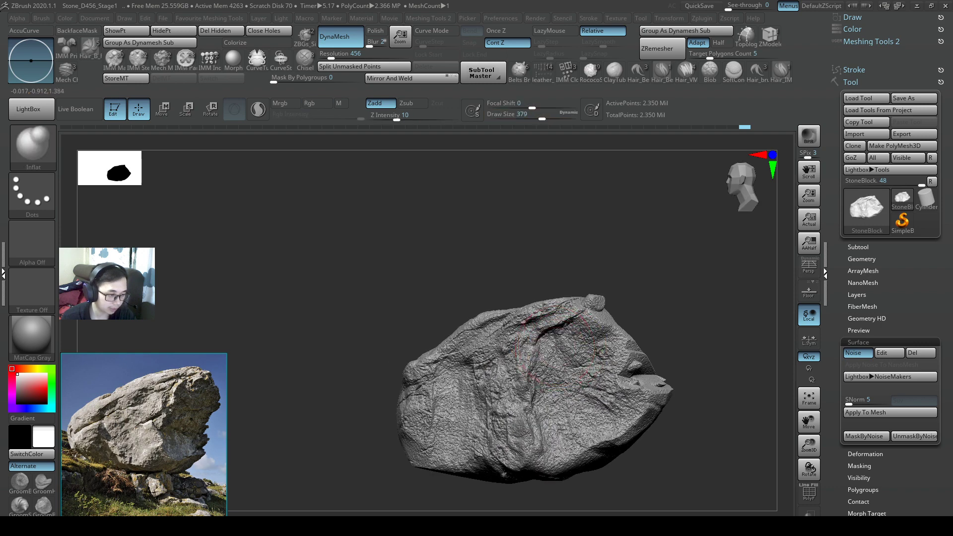
mouse_move(557, 342)
right_mouse_down()
mouse_move(541, 319)
mouse_move(594, 322)
mouse_move(583, 313)
right_mouse_up()
key("s")
left_click(561, 346)
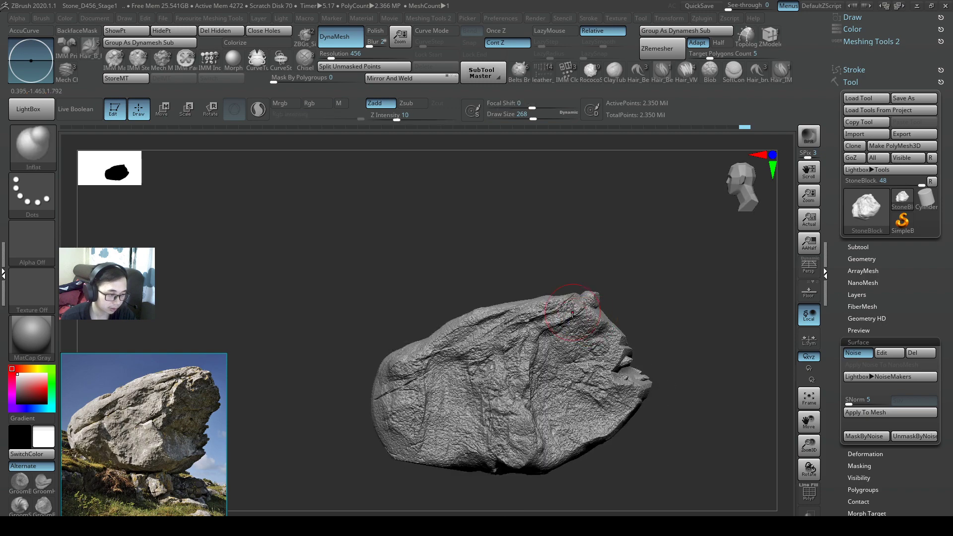
Step: Build up the bulge beside the front crease with ClayBuildup at draw sizes 182 and 223
key("b")
key("c")
key("b")
key("s")
left_click(574, 315)
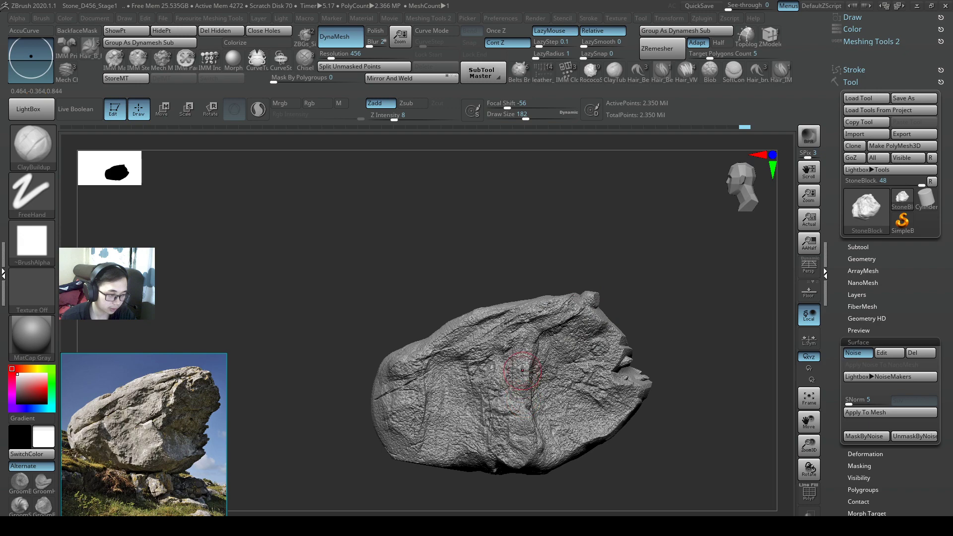
key("bracketright")
key("bracketright")
mouse_move(506, 347)
left_mouse_down()
mouse_move(522, 412)
mouse_move(540, 400)
left_mouse_up()
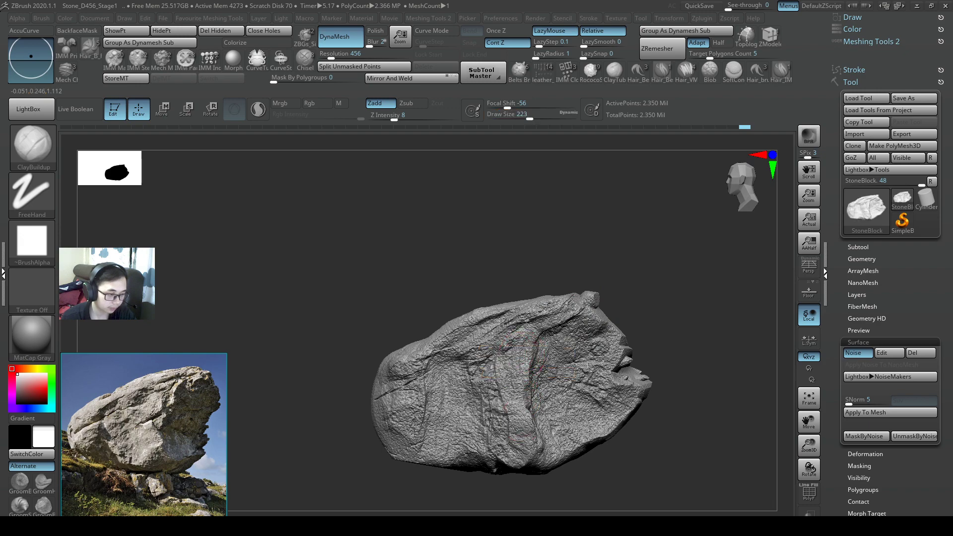
mouse_move(541, 399)
right_mouse_down()
mouse_move(549, 395)
mouse_move(539, 397)
mouse_move(536, 419)
right_mouse_up()
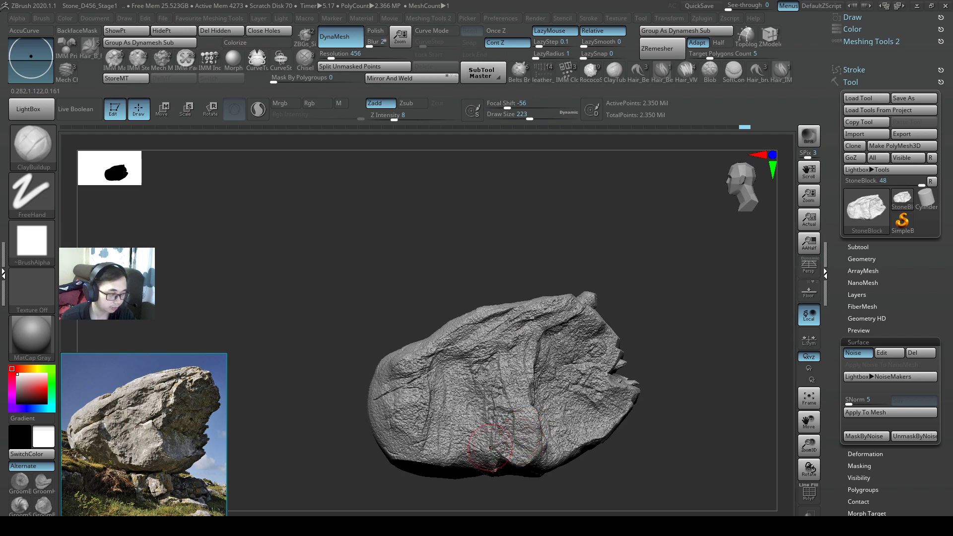
Step: Fill out the lower front bulge down to the base with ClayBuildup at draw sizes 124, 217 and 120
key("s")
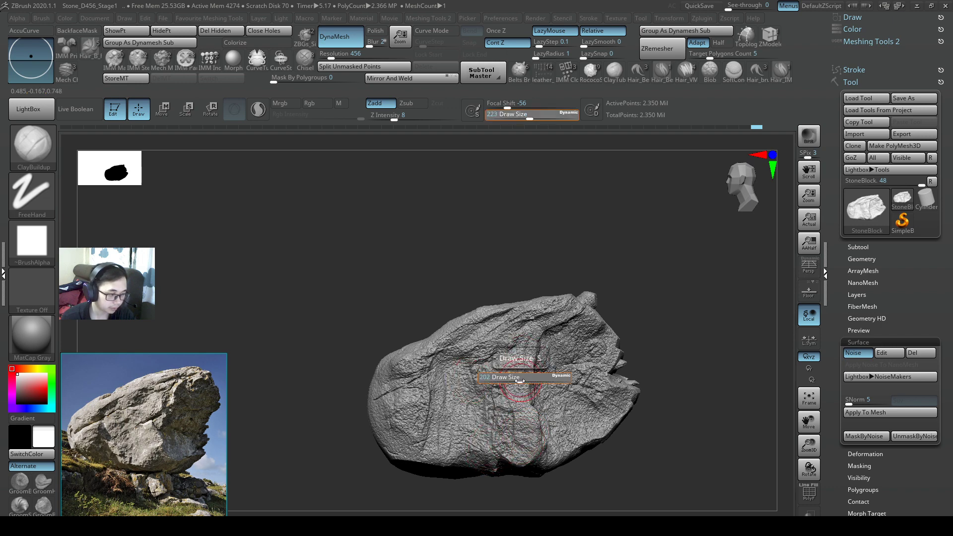
left_click_drag(526, 373, 511, 391)
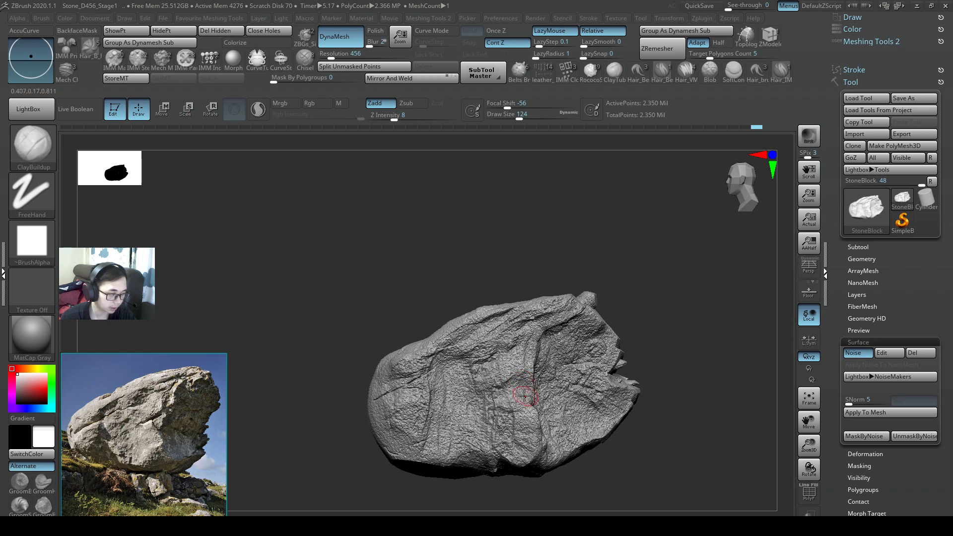
mouse_move(527, 392)
left_mouse_down()
mouse_move(535, 370)
mouse_move(492, 437)
mouse_move(496, 462)
mouse_move(519, 457)
mouse_move(485, 454)
left_mouse_up()
key("bracketright")
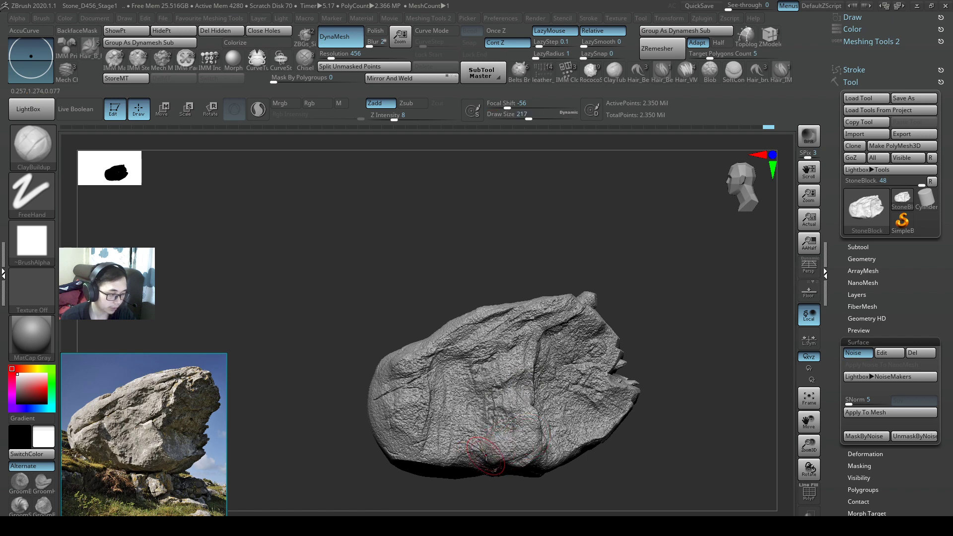
key("bracketleft")
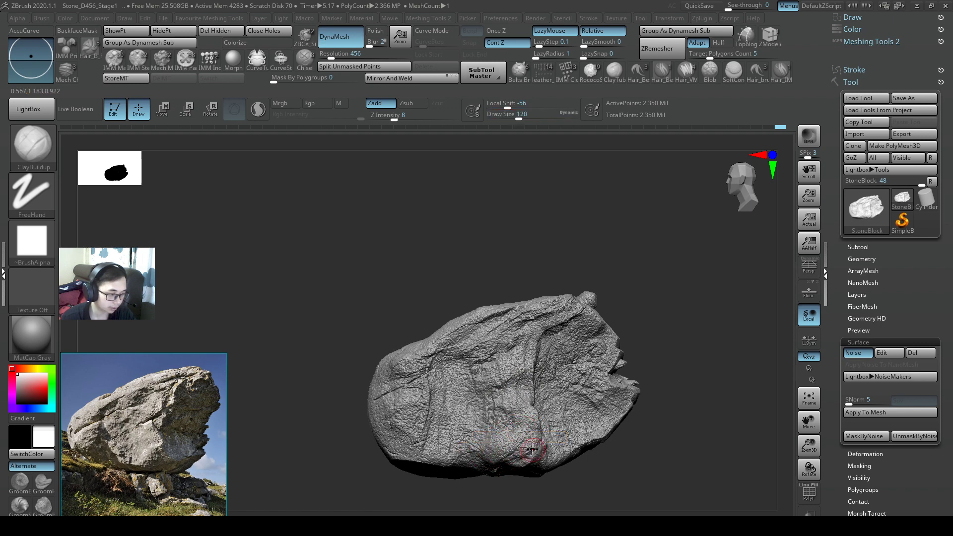
Step: Flatten the surface around the base of the front crease with hPolish at draw size 234
key("b")
key("h")
key("p")
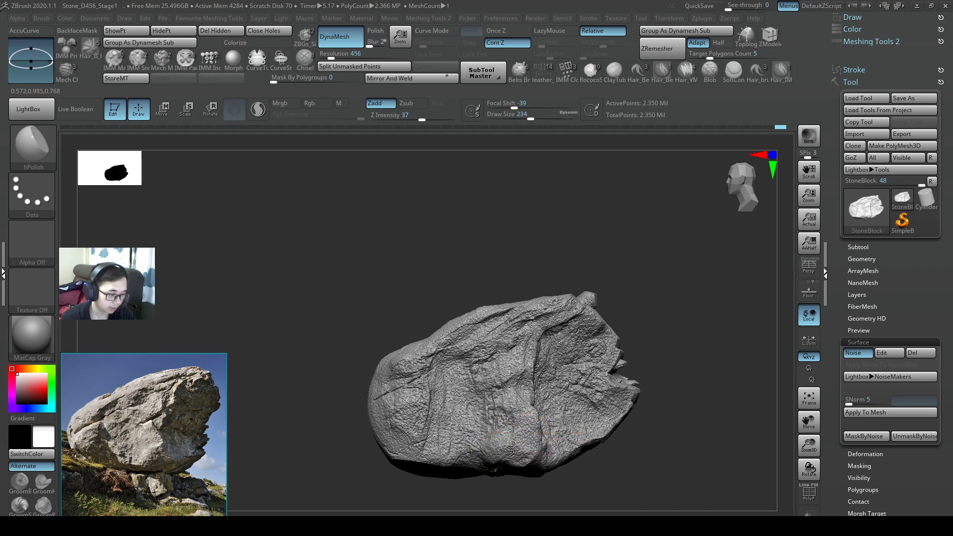
Step: Reshape the lower part of the rock's rounded end with SnakeHook at draw sizes 593 and 500
key("b")
key("s")
key("h")
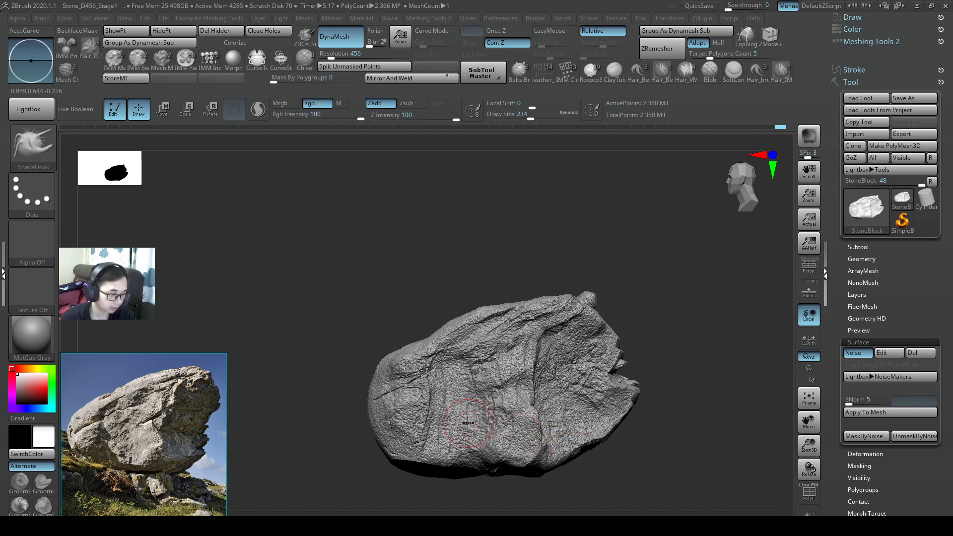
key("s")
left_click_drag(492, 419, 448, 420)
right_click_drag(448, 419, 358, 461)
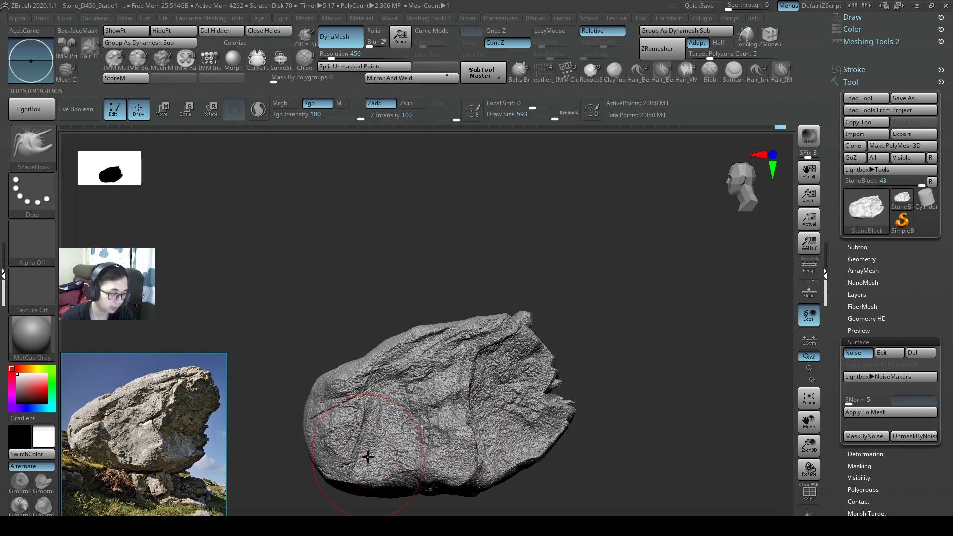
key("s")
left_click_drag(368, 456, 365, 463)
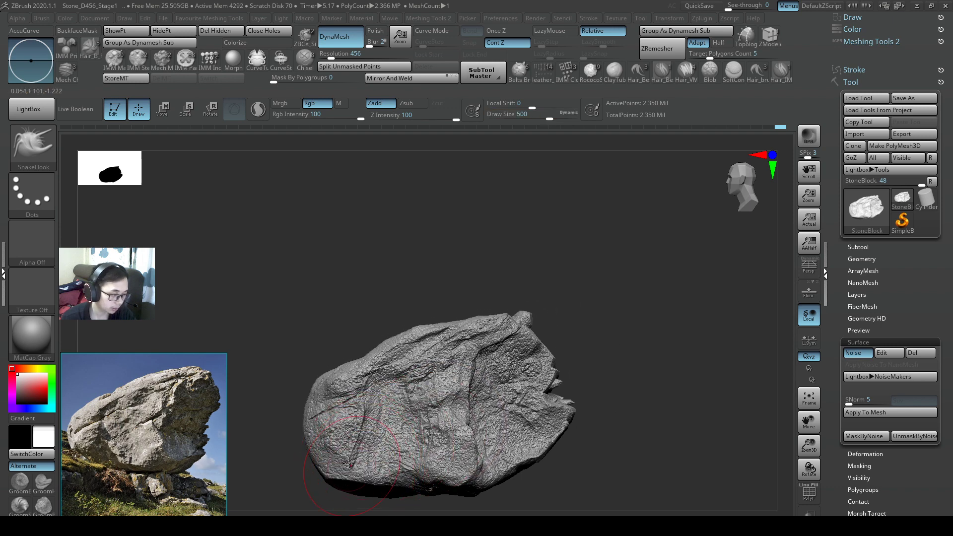
Step: Pull out the upper corner and the notched edge below it with SnakeHook at draw sizes 814 and 743
mouse_move(343, 446)
right_mouse_down("ctrl")
mouse_move(427, 374)
mouse_move(342, 407)
mouse_move(356, 399)
right_mouse_up("ctrl")
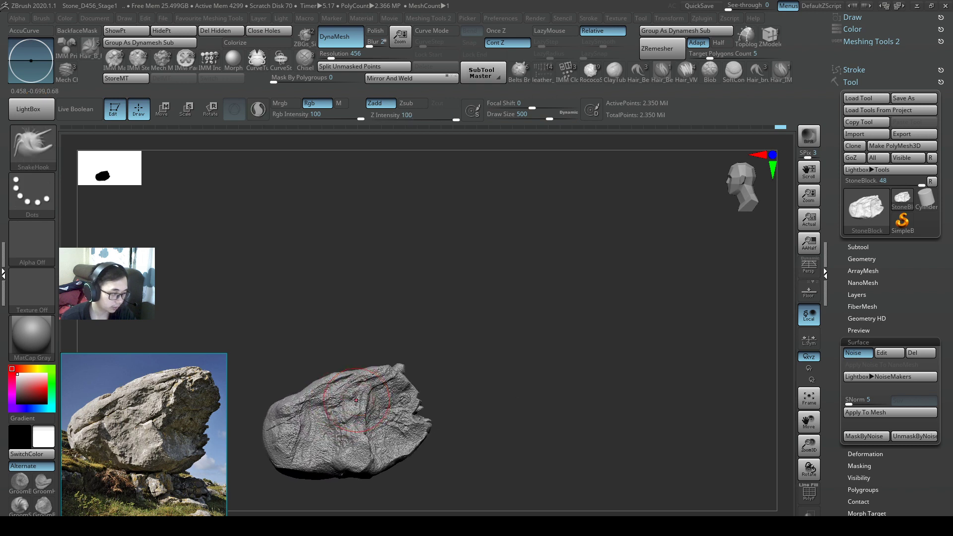
key("s")
mouse_move(378, 371)
left_mouse_down()
mouse_move(395, 371)
mouse_move(381, 367)
left_mouse_up()
key("s")
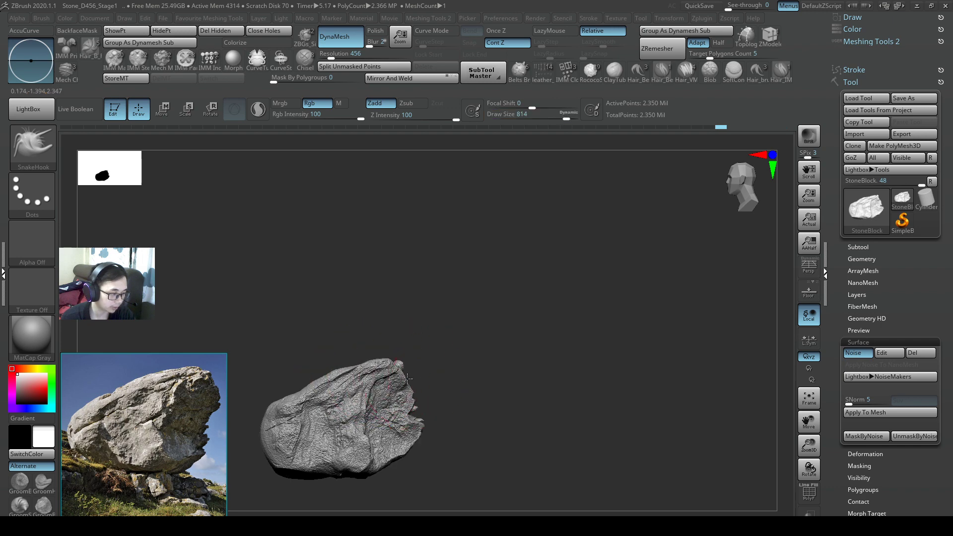
key("space")
key("s")
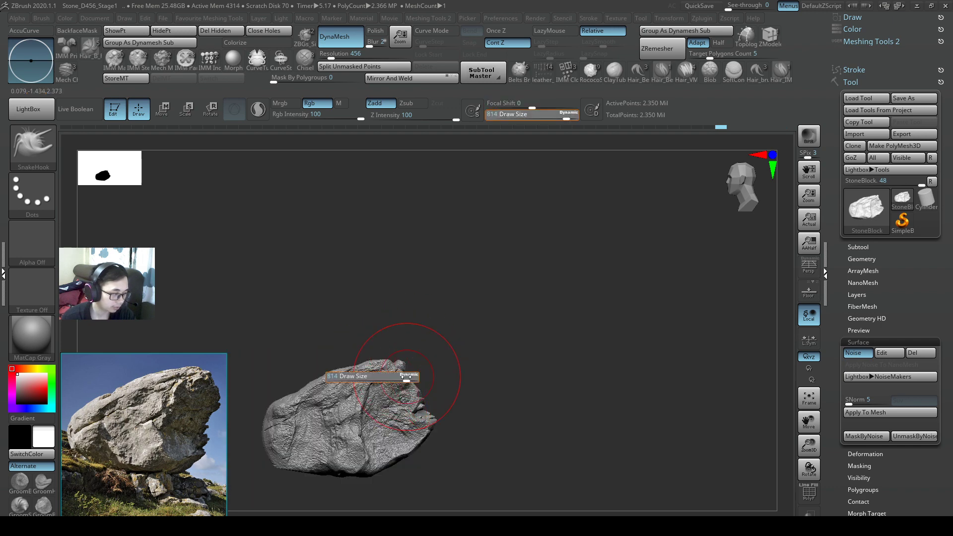
mouse_move(406, 372)
left_mouse_down()
mouse_move(408, 363)
mouse_move(379, 360)
left_mouse_up()
Step: Adjust the underside and the upper edge of the rounded end with SnakeHook at draw size 743
key("s")
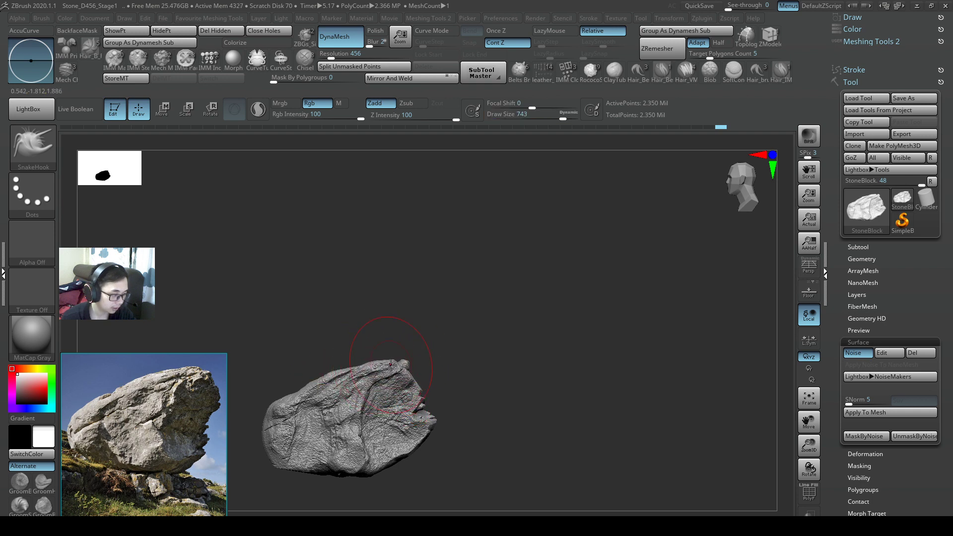
left_click_drag(343, 491, 321, 486)
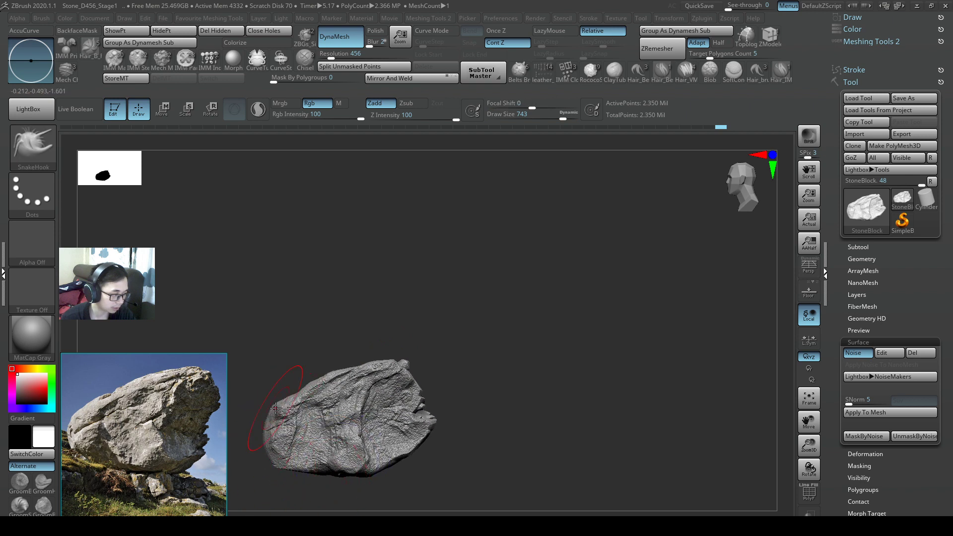
left_click_drag(283, 403, 279, 411)
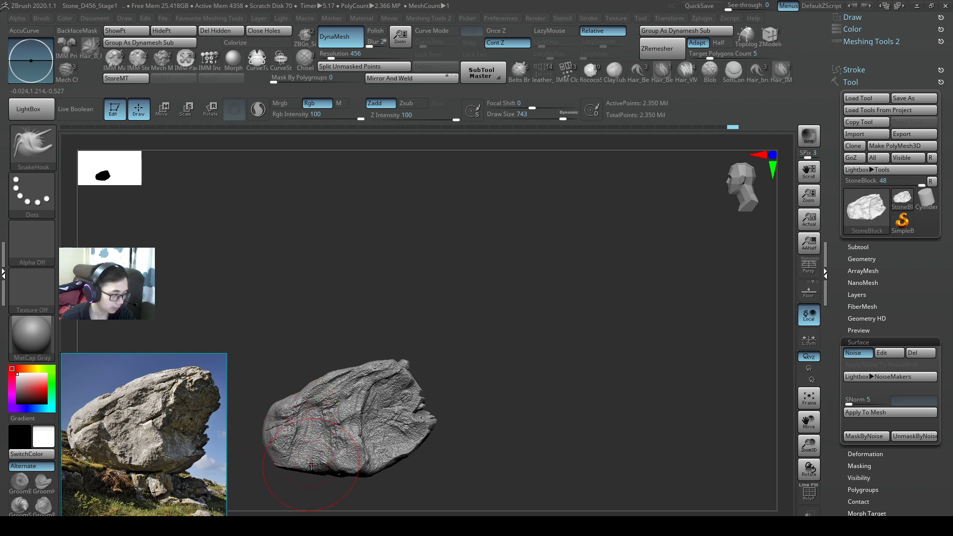
mouse_move(311, 465)
right_mouse_down()
mouse_move(450, 396)
mouse_move(459, 415)
mouse_move(444, 398)
right_mouse_up()
Step: Reshape the lower edge of the front face with SnakeHook, reducing the draw size from 695 to 453
key("s")
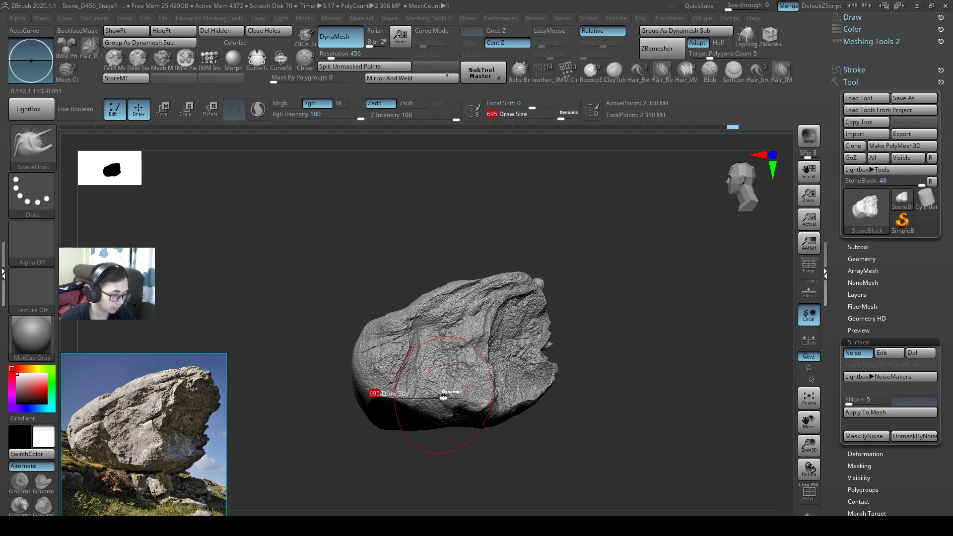
left_click_drag(444, 397, 433, 398)
right_click_drag(427, 402, 445, 412)
left_click_drag(424, 416, 398, 403)
key("s")
mouse_move(396, 404)
right_mouse_down()
mouse_move(405, 404)
mouse_move(387, 409)
right_mouse_up()
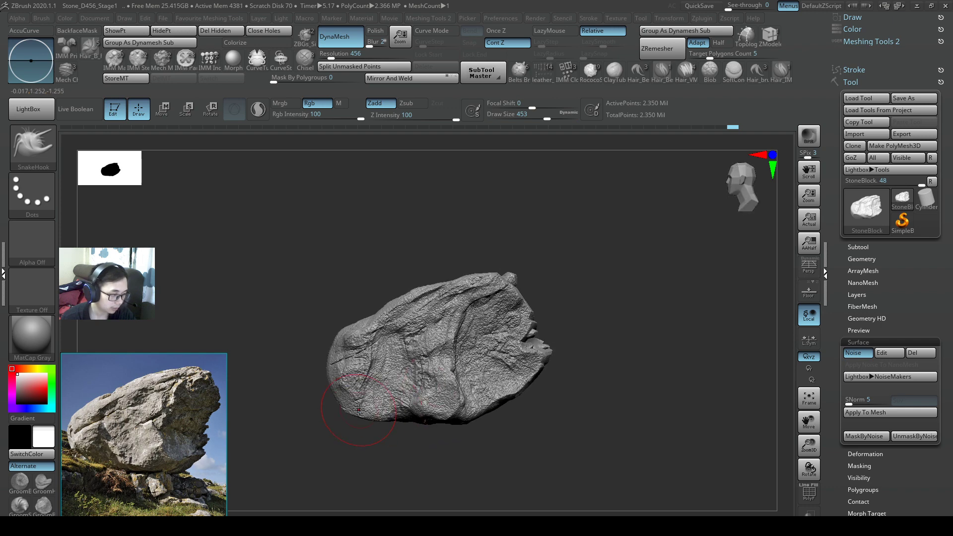
Step: Refine the bottom corner of the rounded end with SnakeHook at draw sizes 453 and 620
left_click_drag(359, 410, 363, 397)
mouse_move(385, 422)
right_mouse_down()
mouse_move(392, 412)
mouse_move(387, 425)
right_mouse_up()
key("s")
left_click_drag(377, 425, 387, 425)
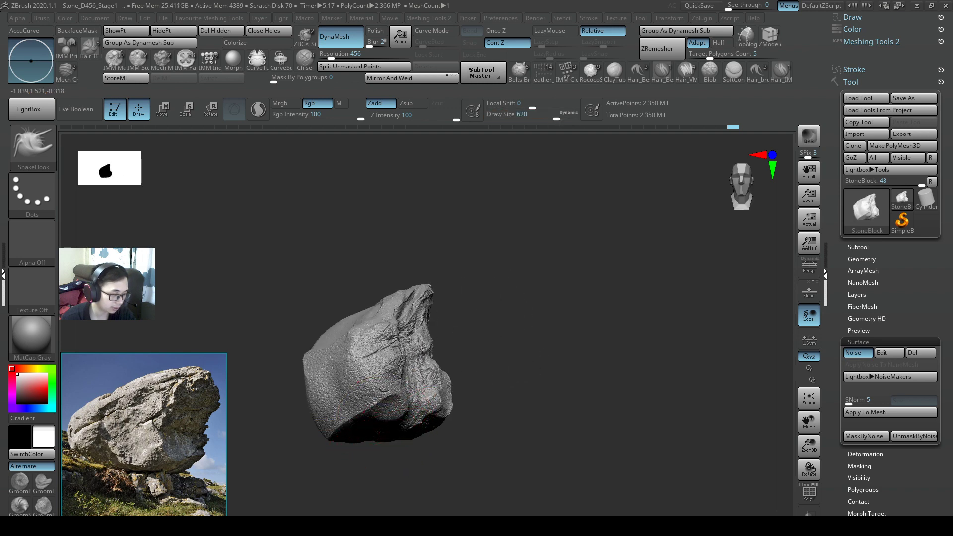
right_click_drag(540, 439, 322, 427)
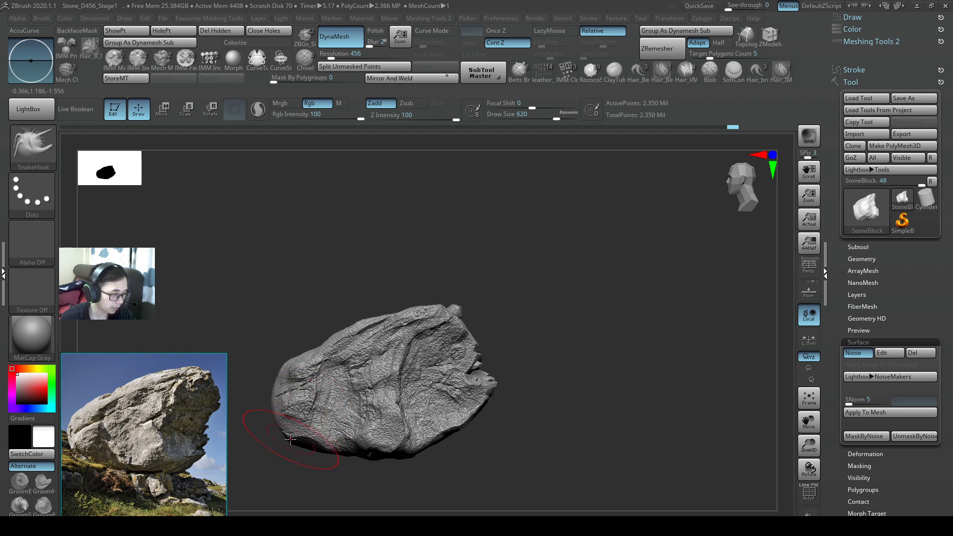
Step: Try to pull out the upper edge of the rounded end with SnakeHook, and undo the pull
key("s")
key("s")
mouse_move(300, 364)
left_mouse_down()
mouse_move(313, 365)
mouse_move(283, 373)
left_mouse_up()
key("ctrl+z")
mouse_move(417, 344)
right_mouse_down("alt")
mouse_move(379, 351)
mouse_move(478, 315)
right_mouse_up("alt")
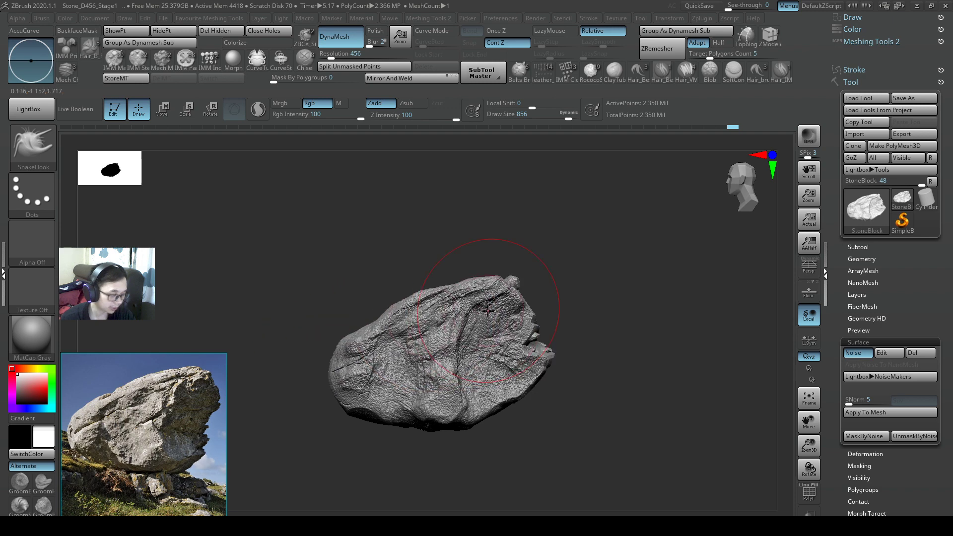
Step: Engrave fine cracks below the upper ridge of the front face with Orb_Cracks at draw sizes 39 and 23
key("3")
key("s")
mouse_move(452, 328)
left_mouse_down()
mouse_move(409, 336)
mouse_move(407, 319)
left_mouse_up()
key("s")
key("s")
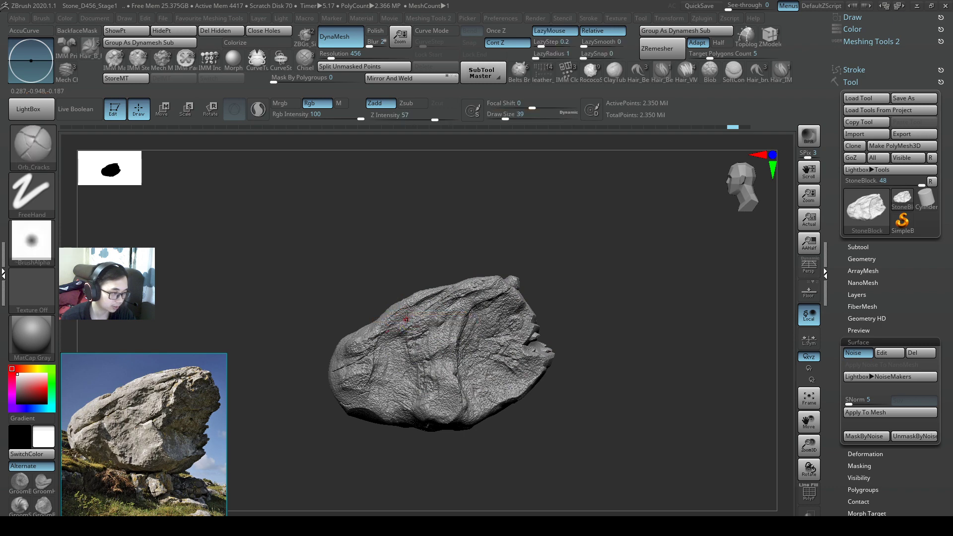
key("ctrl")
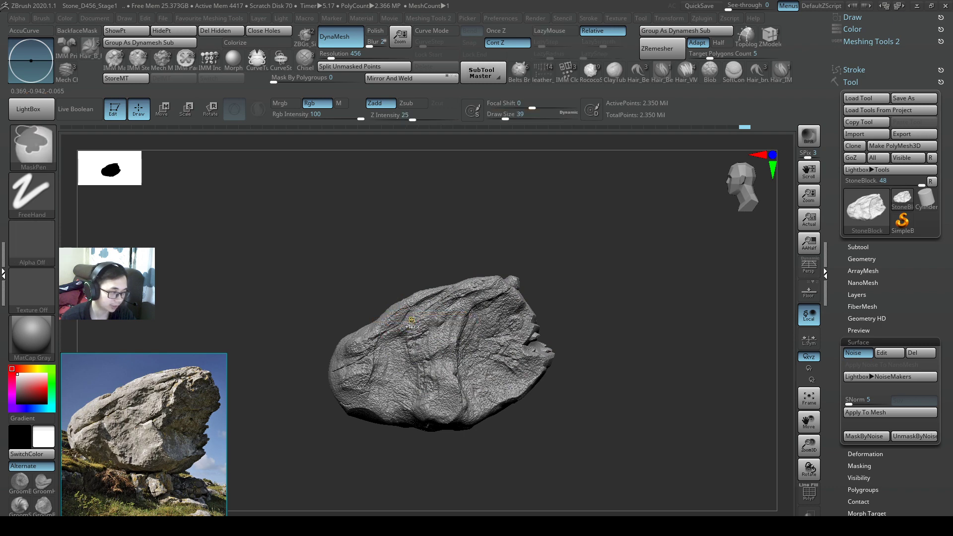
key("ctrl")
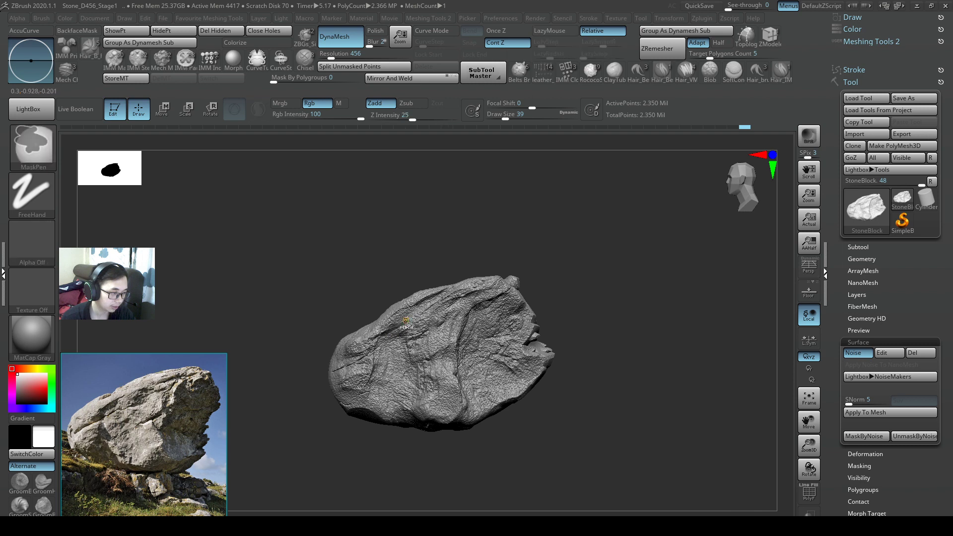
key("s")
left_click_drag(406, 320, 394, 326)
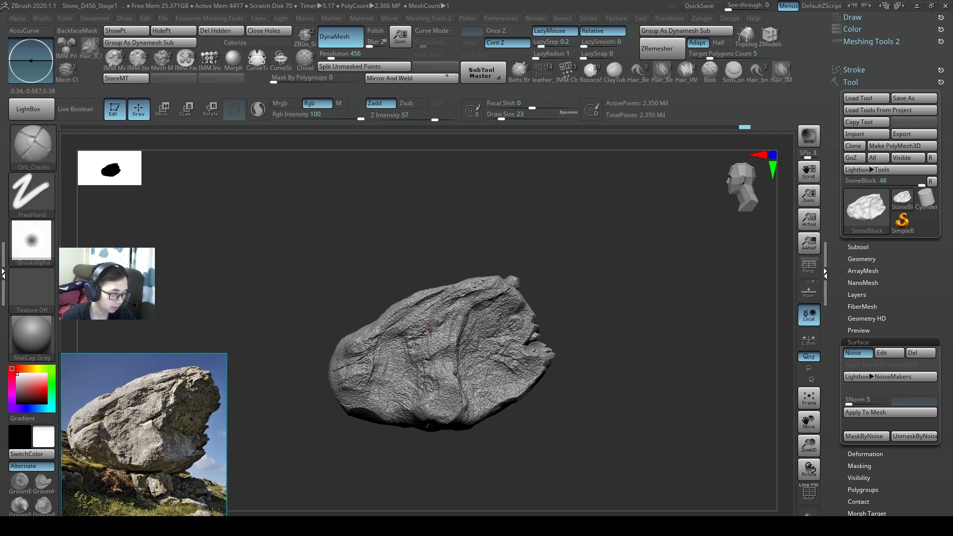
Step: Build up small patches of stone below the upper ridge of the front face with ClayBuildup, raising the draw size to 37
key("1")
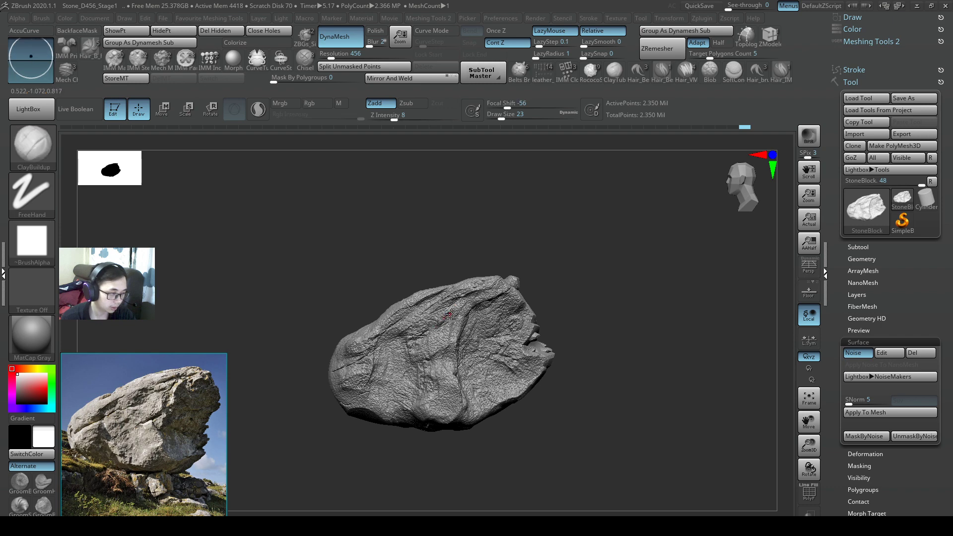
key("s")
key("s")
left_click_drag(451, 316, 442, 329)
key("s")
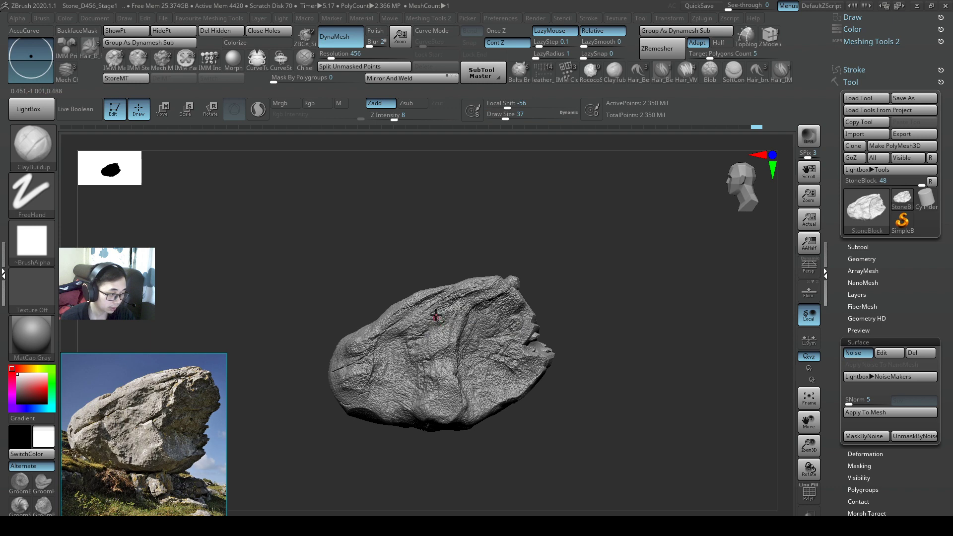
key("s")
left_click_drag(436, 326, 439, 326)
Step: Reshape the lower edge of the front face toward the jagged end with SnakeHook at draw sizes 365 and 484
right_click_drag(438, 381, 419, 394, "alt")
key("2")
key("s")
mouse_move(479, 392)
left_mouse_down()
mouse_move(497, 394)
mouse_move(527, 371)
left_mouse_up()
key("s")
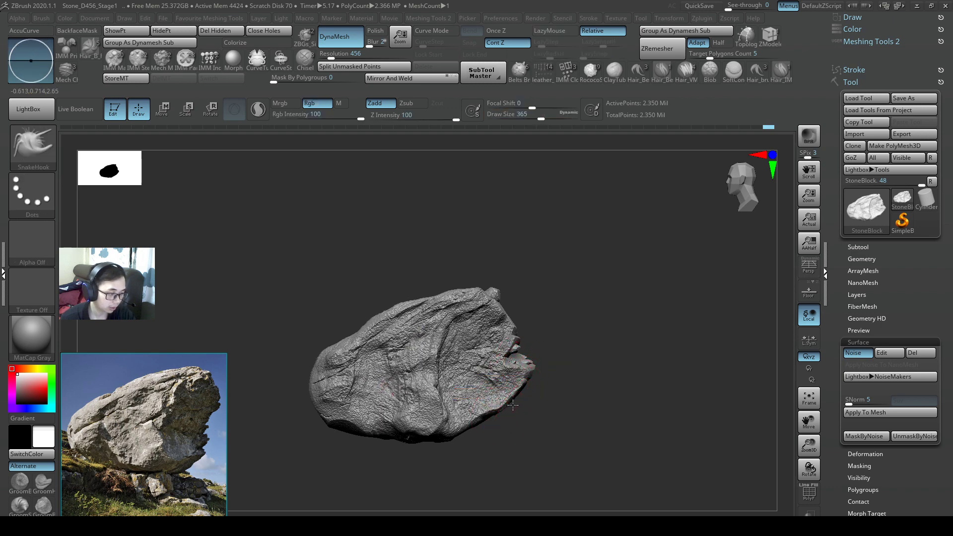
key("s")
left_click_drag(517, 404, 525, 404)
left_click_drag(448, 410, 443, 420)
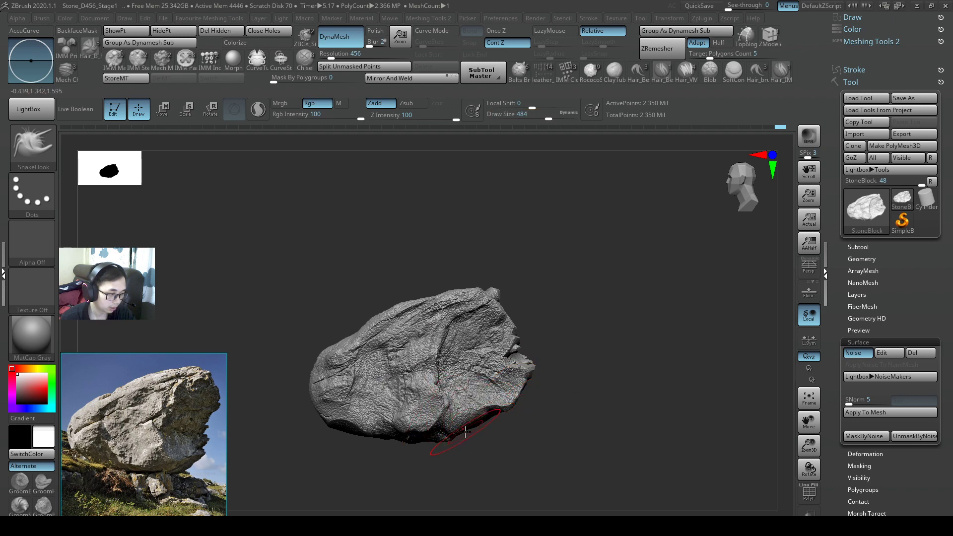
mouse_move(401, 441)
left_mouse_down()
mouse_move(409, 444)
mouse_move(385, 440)
left_mouse_up()
Step: Adjust the underside below the front face with broad SnakeHook pulls at draw size 657, checking the block from its end
key("s")
right_click_drag(430, 420, 491, 409)
left_click_drag(452, 407, 418, 441, "ctrl+shift")
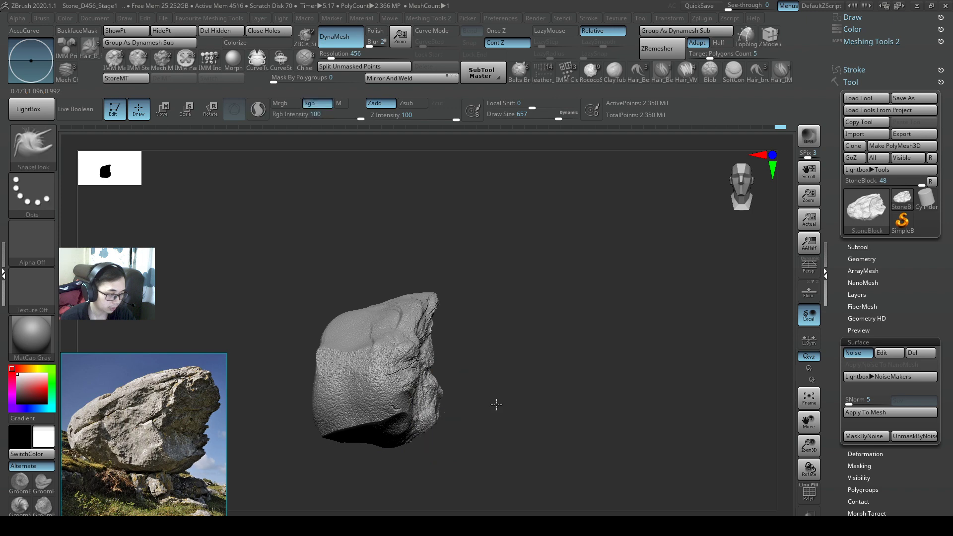
right_click_drag(496, 404, 445, 409)
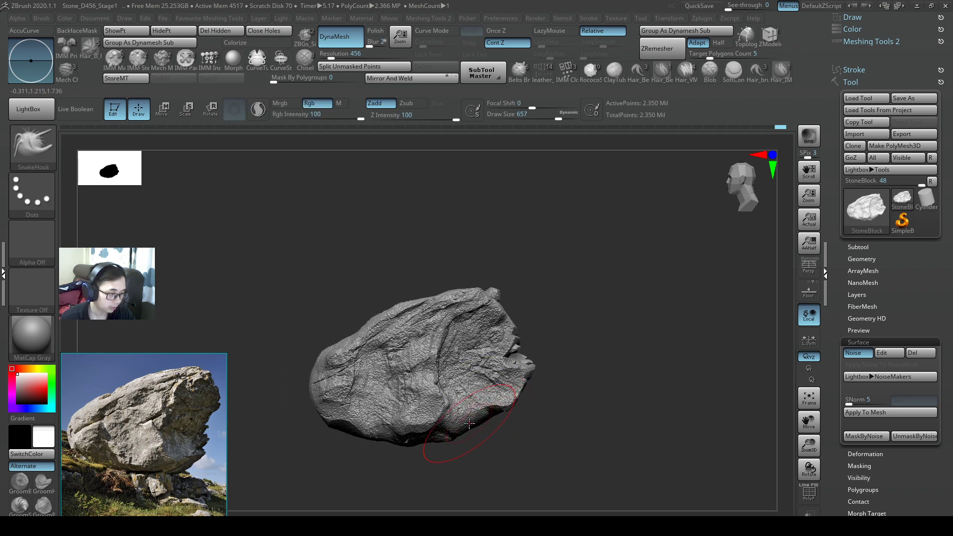
left_click_drag(461, 425, 430, 403)
Step: Carve a crease across the lower front face toward the jagged end with DamStandard at draw size 245
key("2")
key("s")
right_click_drag(495, 411, 483, 410)
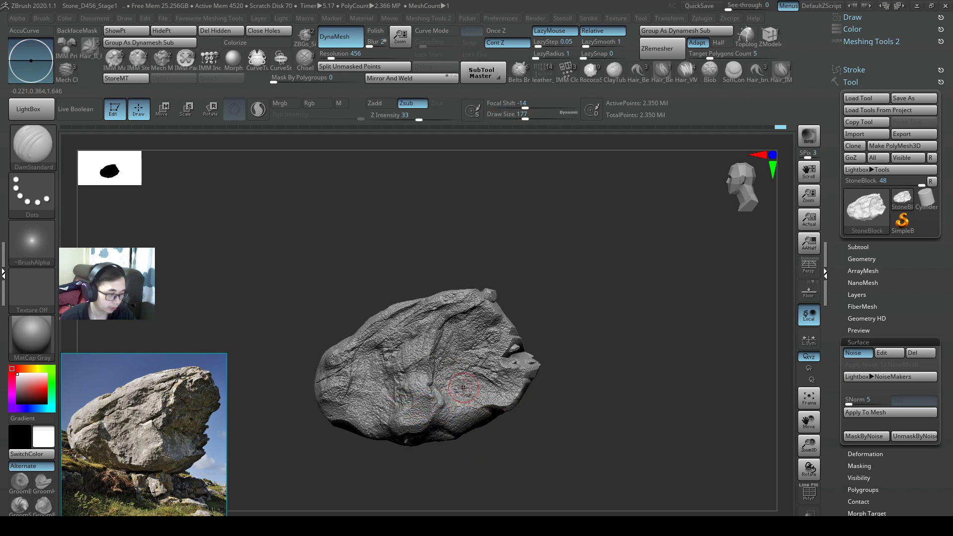
key("s")
mouse_move(467, 390)
left_mouse_down()
mouse_move(443, 409)
mouse_move(500, 400)
mouse_move(539, 369)
mouse_move(526, 379)
left_mouse_up()
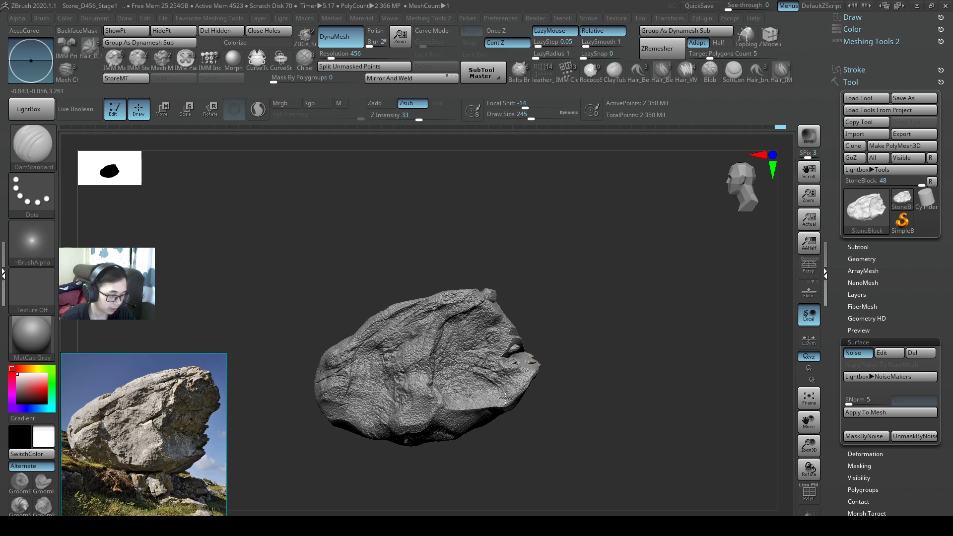
Step: Reshape the area around the notch in the jagged end with SnakeHook at draw sizes 245 to 344, undoing an unwanted pull
right_click_drag(496, 395, 508, 392)
key("b")
key("s")
key("h")
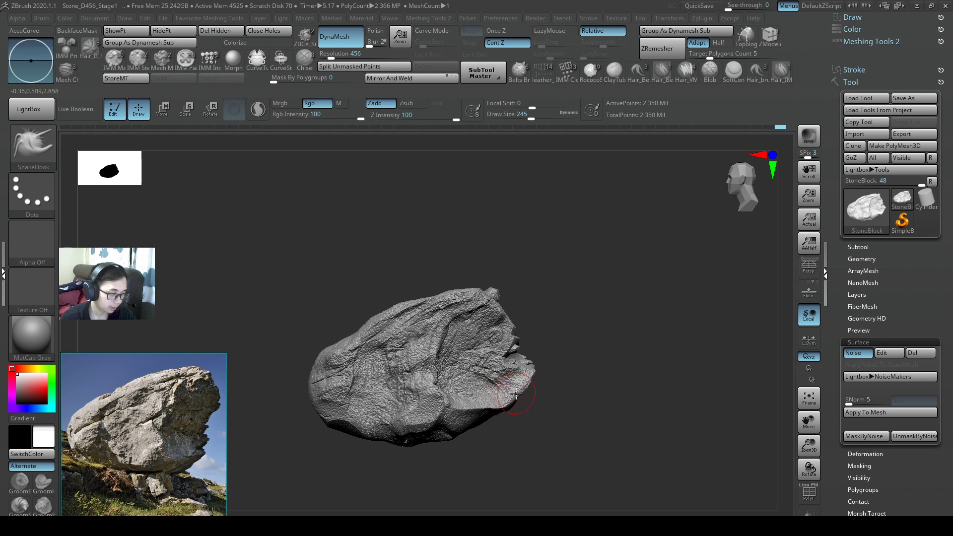
key("s")
mouse_move(519, 399)
left_mouse_down()
mouse_move(531, 400)
mouse_move(512, 398)
mouse_move(530, 376)
mouse_move(524, 371)
left_mouse_up()
key("s")
key("ctrl+z")
key("s")
mouse_move(514, 371)
left_mouse_down()
mouse_move(485, 376)
mouse_move(499, 372)
mouse_move(488, 374)
mouse_move(494, 363)
mouse_move(483, 376)
mouse_move(472, 358)
left_mouse_up()
key("s")
key("s")
key("s")
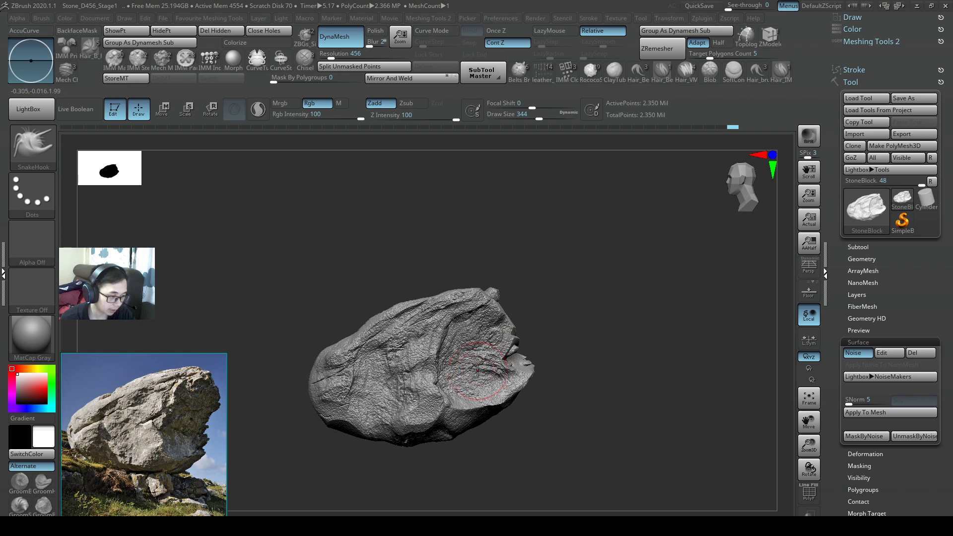
Step: Rework the lower edge below the notch with DamStandard at draw size 344 and Inflat at draw size 393
key("b")
key("d")
key("s")
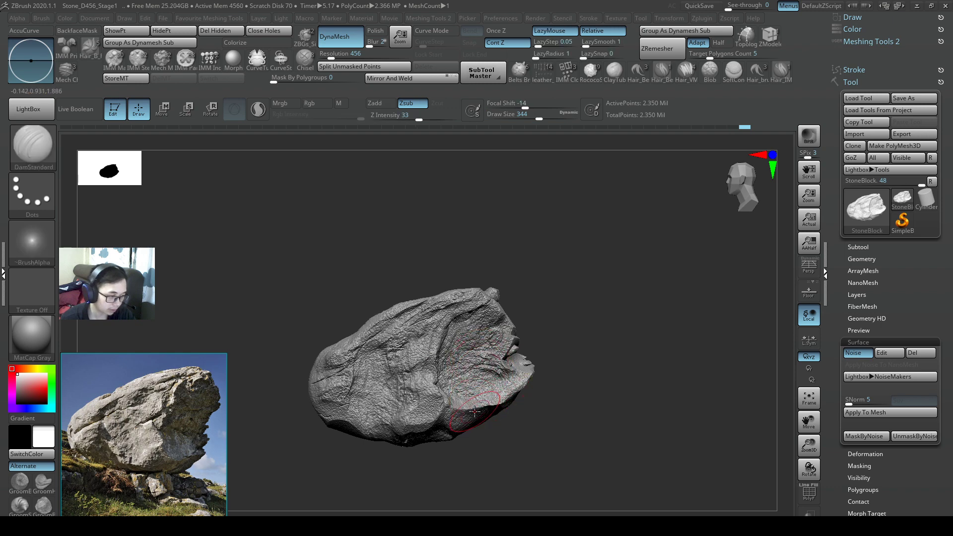
right_click_drag(464, 422, 478, 402)
key("b")
key("s")
key("h")
key("b")
key("d")
key("s")
key("b")
key("i")
key("n")
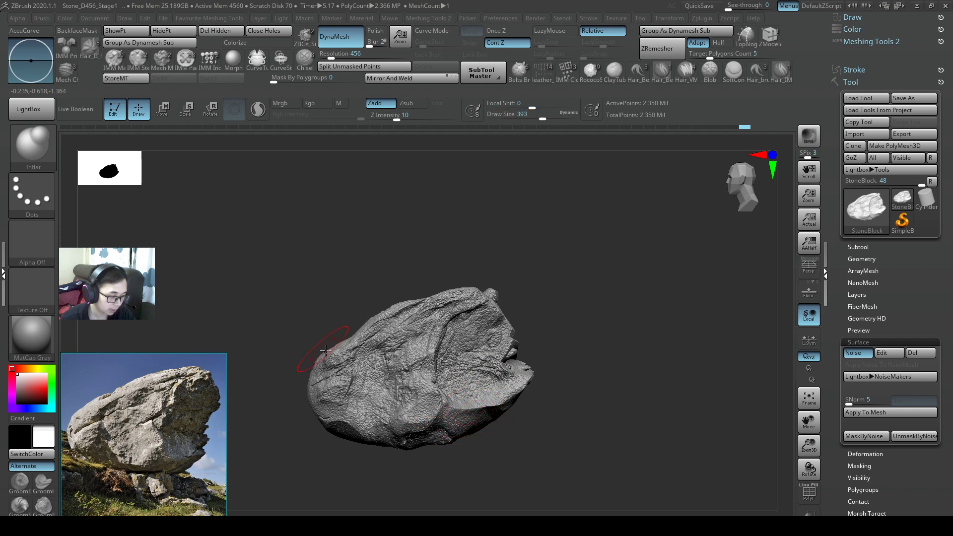
Step: Stamp rocky texture along the underside with Clay_DragRect at draw size 393, and remesh the block with DynaMesh at resolution 456
key("2")
right_click_drag(431, 408, 446, 417)
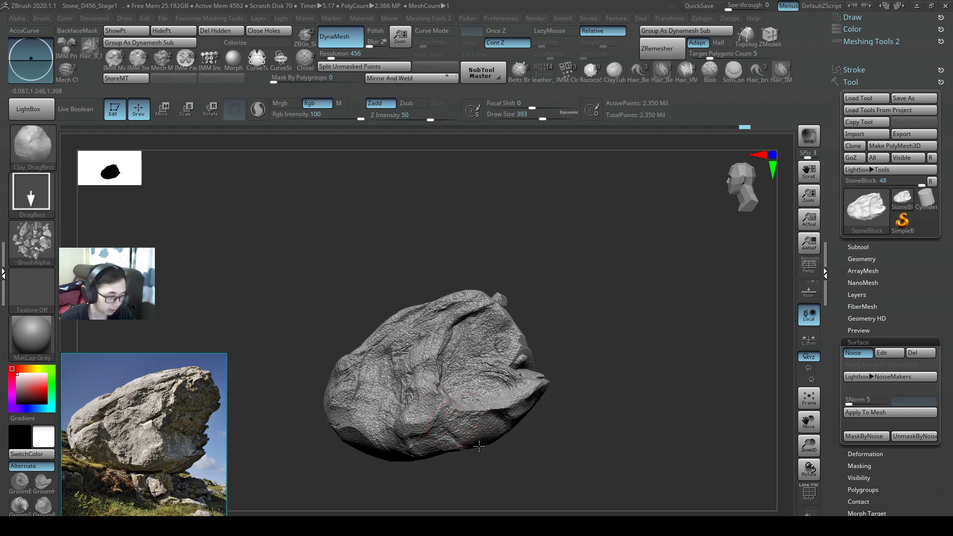
right_click_drag(495, 432, 469, 440)
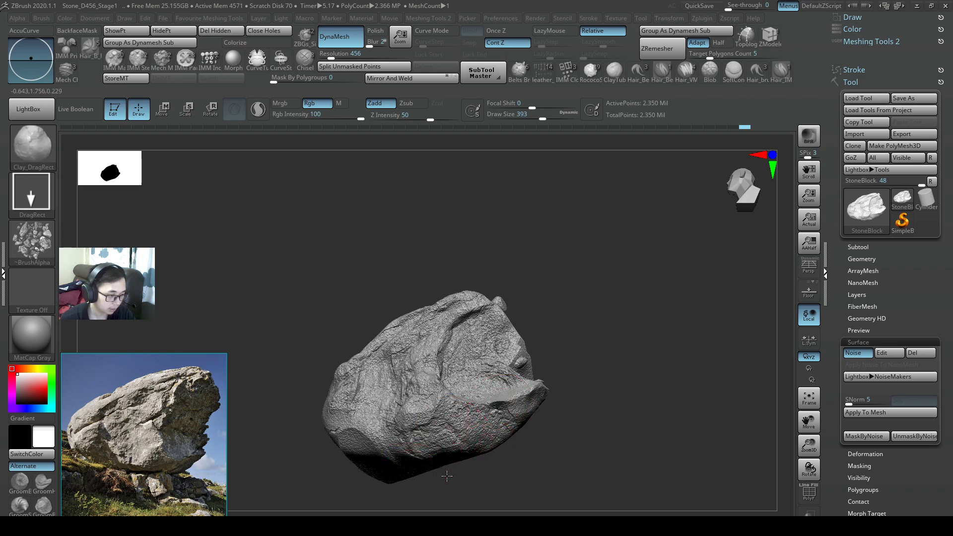
mouse_move(470, 414)
right_mouse_down()
mouse_move(478, 448)
mouse_move(501, 392)
mouse_move(466, 420)
mouse_move(463, 406)
mouse_move(448, 445)
mouse_move(477, 435)
mouse_move(474, 410)
mouse_move(537, 404)
right_mouse_up()
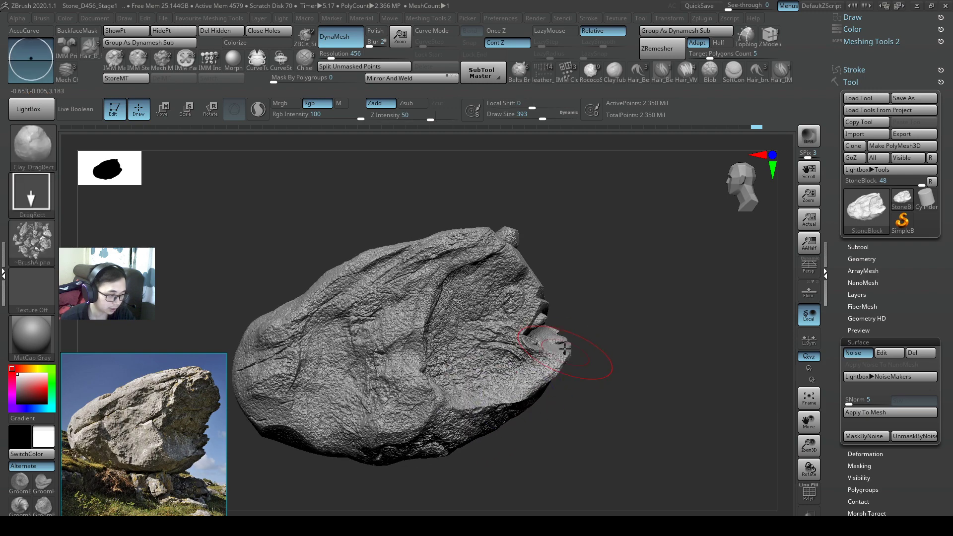
right_click_drag(581, 378, 604, 353, "alt")
left_click(343, 36)
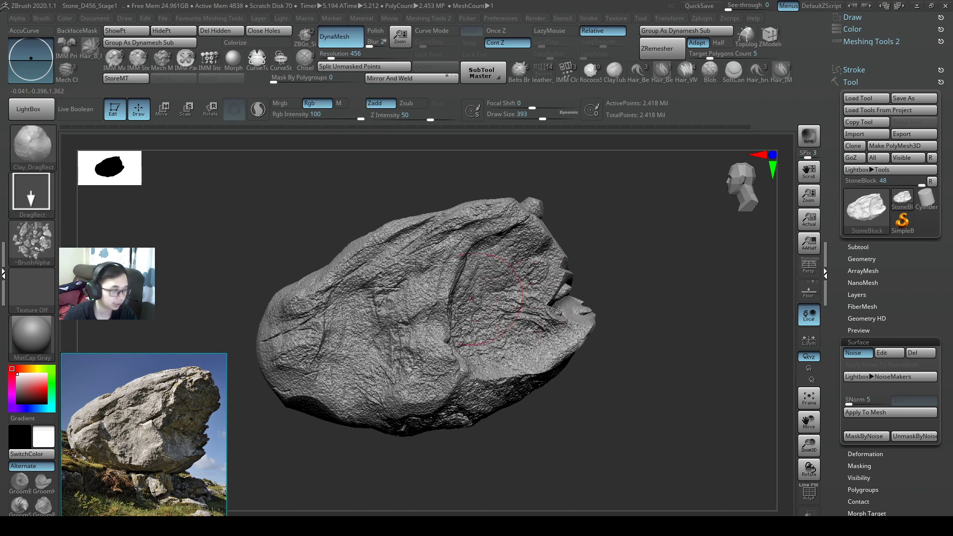
Step: Reshape the lower edge of the protruding tip below the notch with SnakeHook at draw sizes 358 and 311
right_click_drag(539, 266, 540, 301, "alt")
key("b")
key("s")
key("h")
key("s")
left_click_drag(585, 386, 582, 388)
right_click_drag(582, 388, 582, 389)
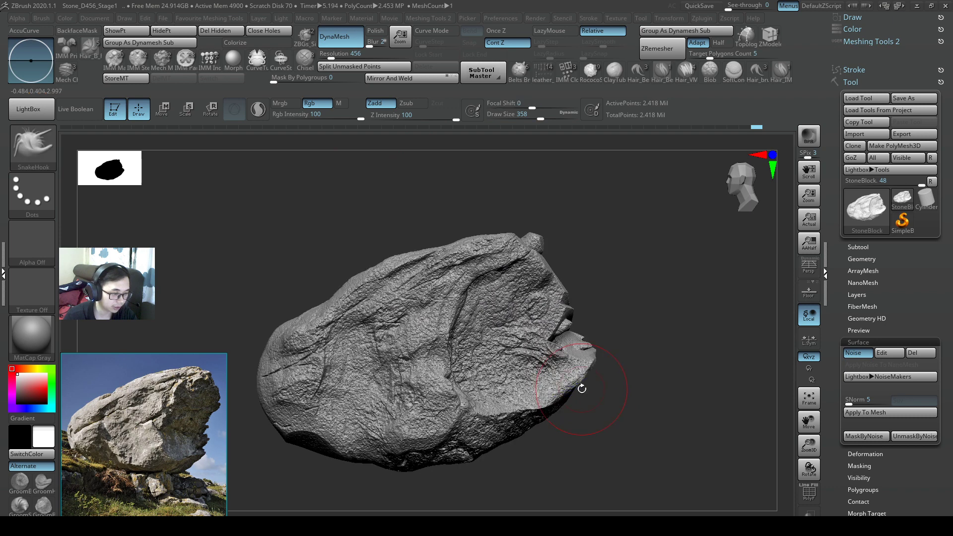
key("s")
mouse_move(580, 383)
left_mouse_down()
mouse_move(570, 381)
mouse_move(582, 368)
mouse_move(540, 388)
left_mouse_up()
key("s")
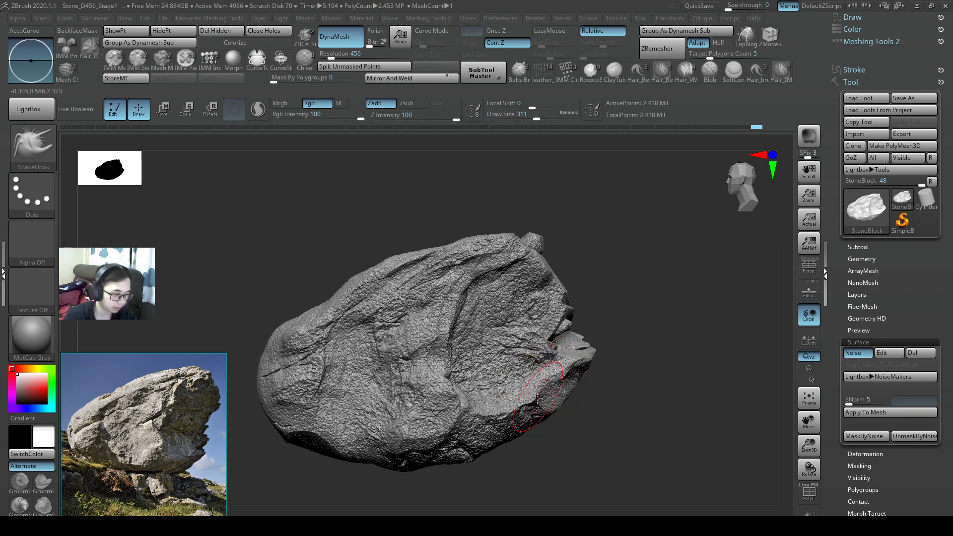
Step: Swell the surface below the notch of the front face with Inflat at draw size 351
mouse_move(503, 368)
right_mouse_down()
mouse_move(467, 380)
mouse_move(455, 434)
mouse_move(514, 396)
mouse_move(522, 369)
right_mouse_up()
key("b")
key("i")
key("n")
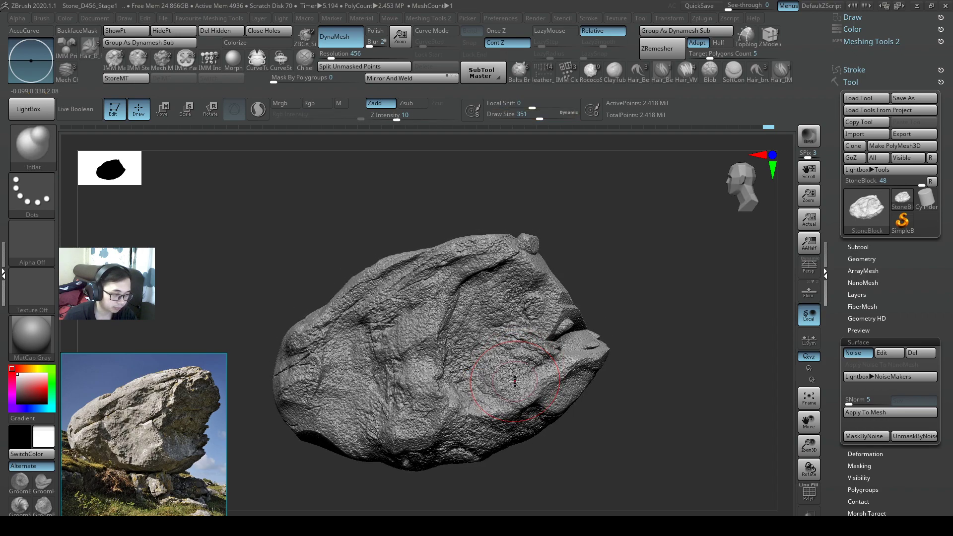
Step: Flatten the shallow hollow below the notch with hPolish at draw sizes 351 and 415, checking it from several angles
key("b")
key("h")
key("p")
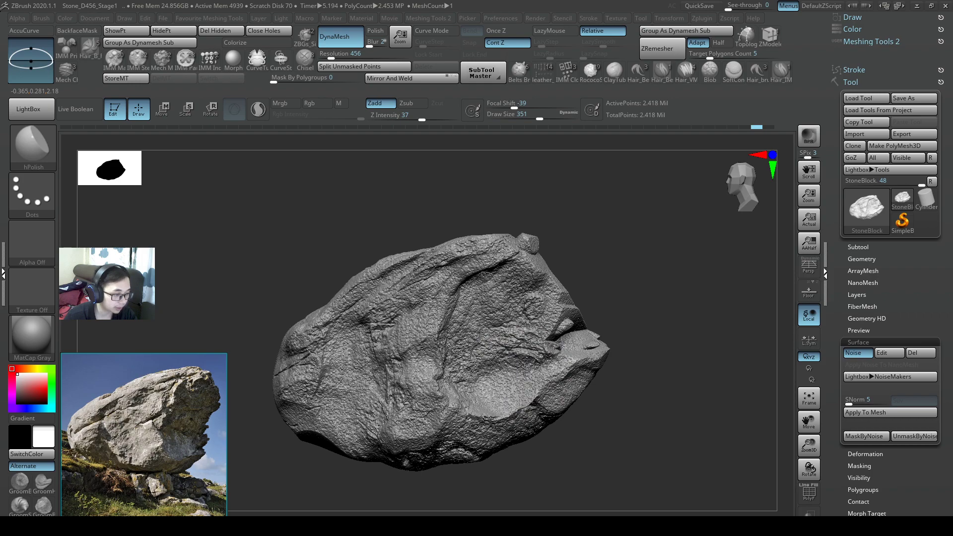
mouse_move(524, 369)
right_mouse_down()
mouse_move(552, 321)
mouse_move(519, 377)
right_mouse_up()
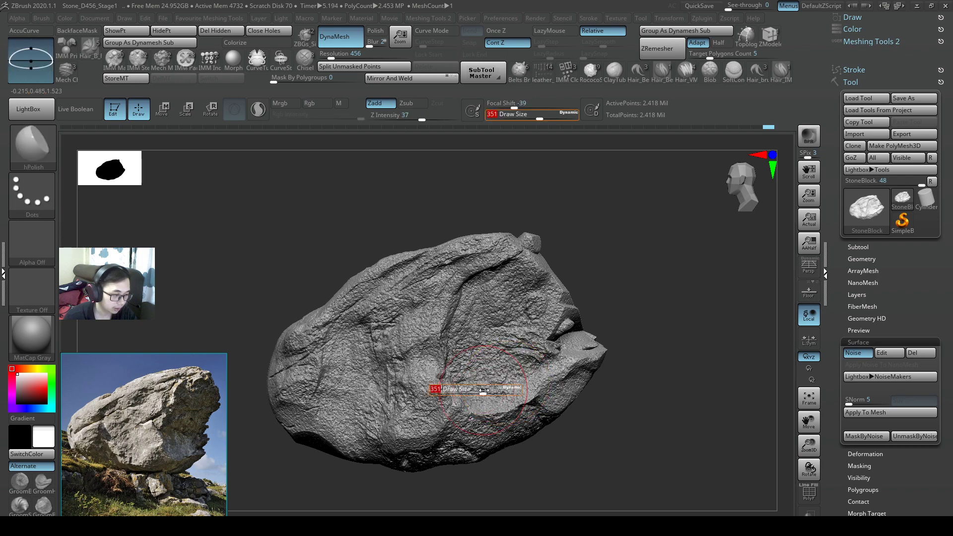
key("bracketright")
mouse_move(490, 407)
right_mouse_down()
mouse_move(534, 378)
mouse_move(557, 379)
mouse_move(591, 359)
mouse_move(564, 368)
right_mouse_up()
mouse_move(564, 368)
left_mouse_down("ctrl+shift")
mouse_move(549, 391)
mouse_move(589, 426)
left_mouse_up("ctrl+shift")
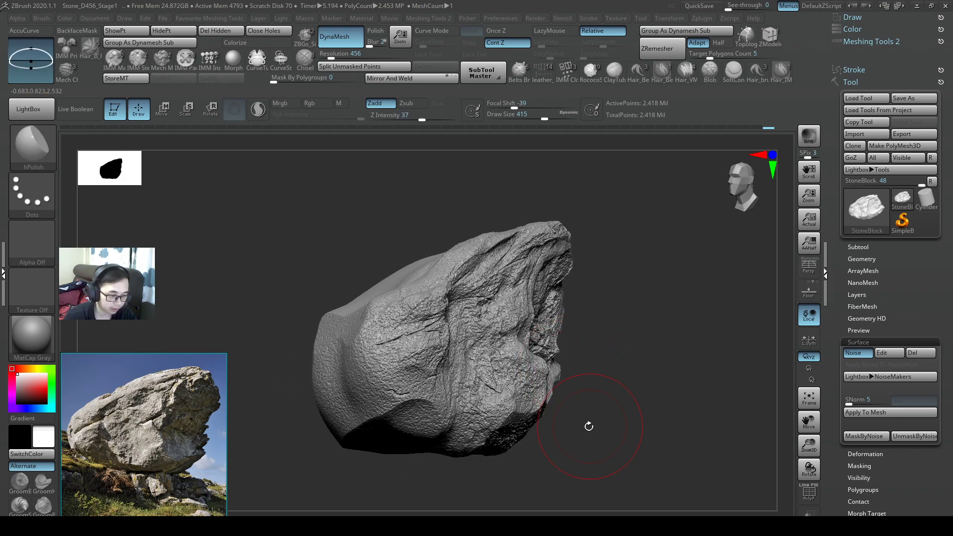
mouse_move(590, 425)
right_mouse_down()
mouse_move(546, 419)
mouse_move(546, 332)
right_mouse_up()
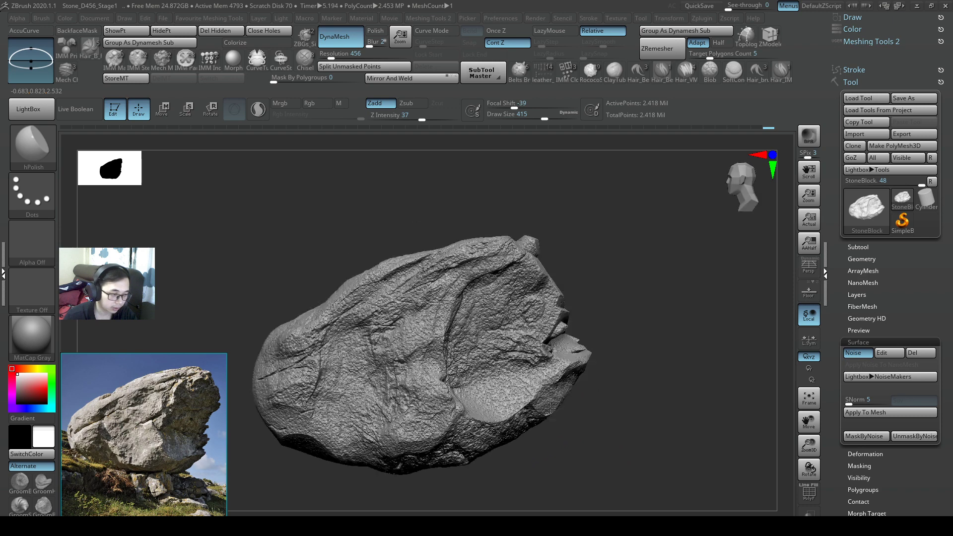
left_click_drag(546, 332, 601, 418, "ctrl+shift")
right_click_drag(626, 351, 651, 355)
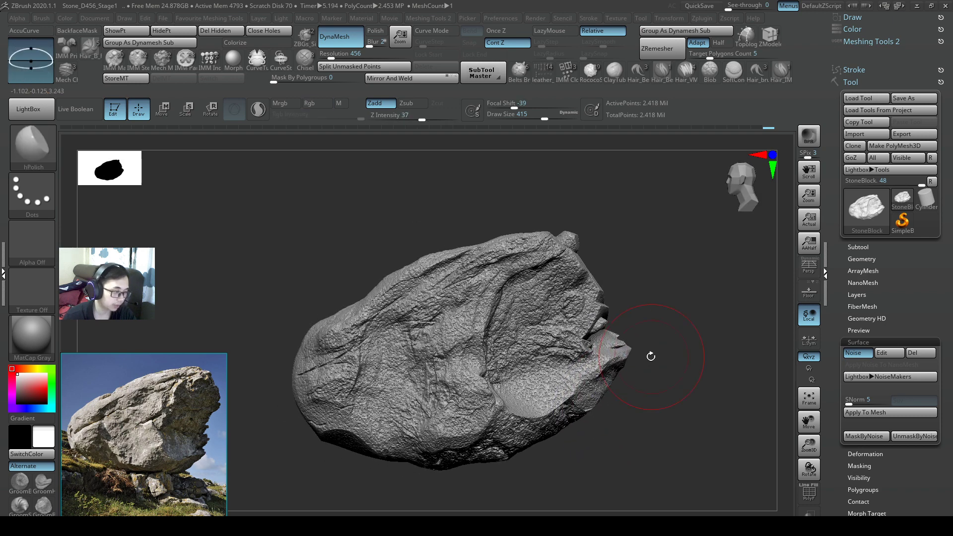
Step: Refine the rim of the polished hollow with SnakeHook, reducing the draw size from 484 to 324 and 212
key("b")
key("s")
key("h")
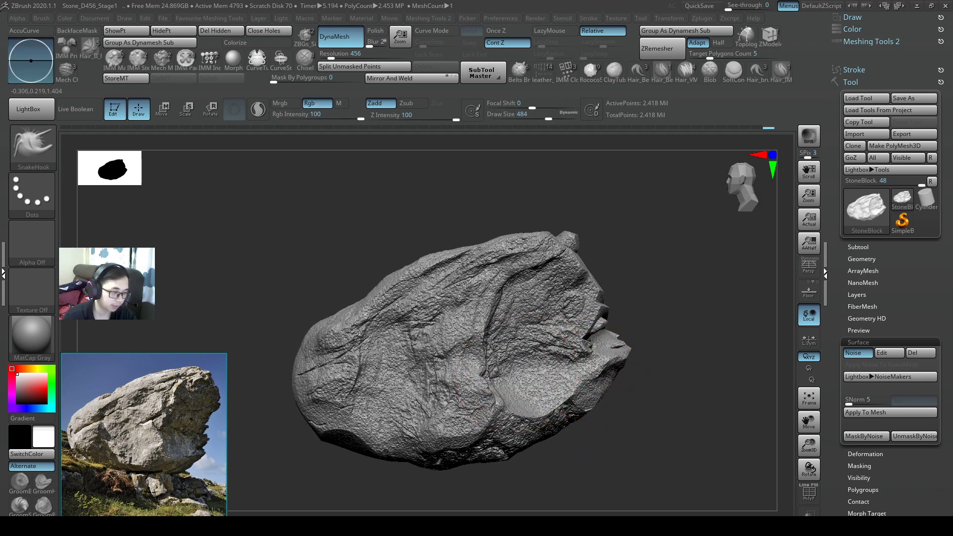
key("s")
left_click_drag(536, 357, 530, 358)
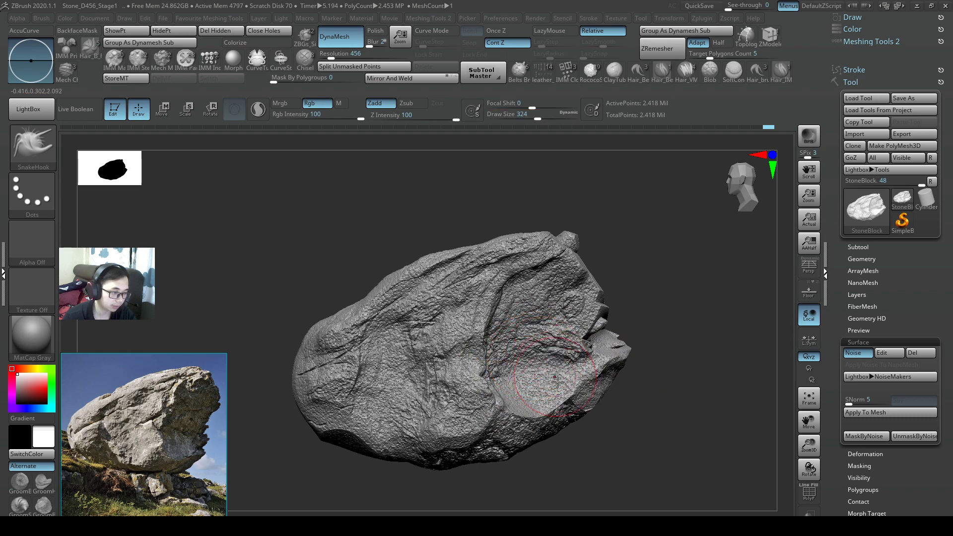
key("s")
left_click_drag(587, 386, 585, 390)
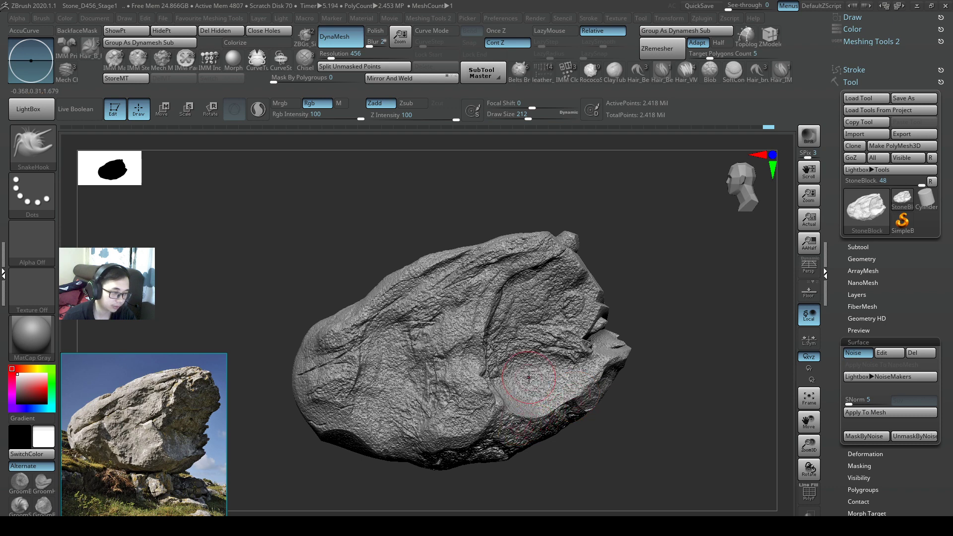
Step: Sharpen the upper rim of the polished hollow toward the tip with the Pinch brush
key("b")
key("p")
key("i")
key("s")
mouse_move(538, 378)
left_mouse_down()
mouse_move(527, 378)
mouse_move(616, 365)
left_mouse_up()
Step: Engrave a crack along the upper rim of the polished hollow with Orb_Cracks at draw size 51, undoing and redrawing unsatisfactory strokes
key("b")
key("o")
key("c")
key("ctrl")
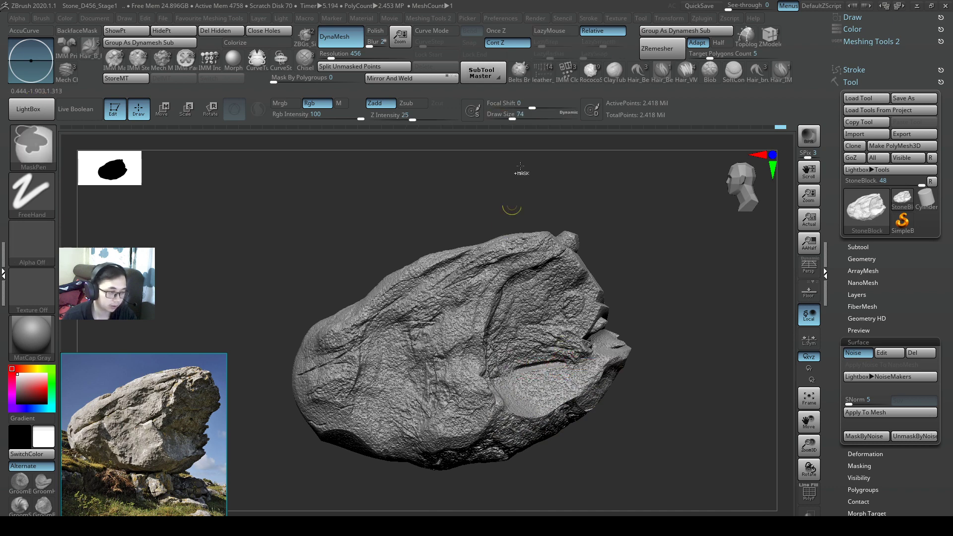
left_click(507, 117)
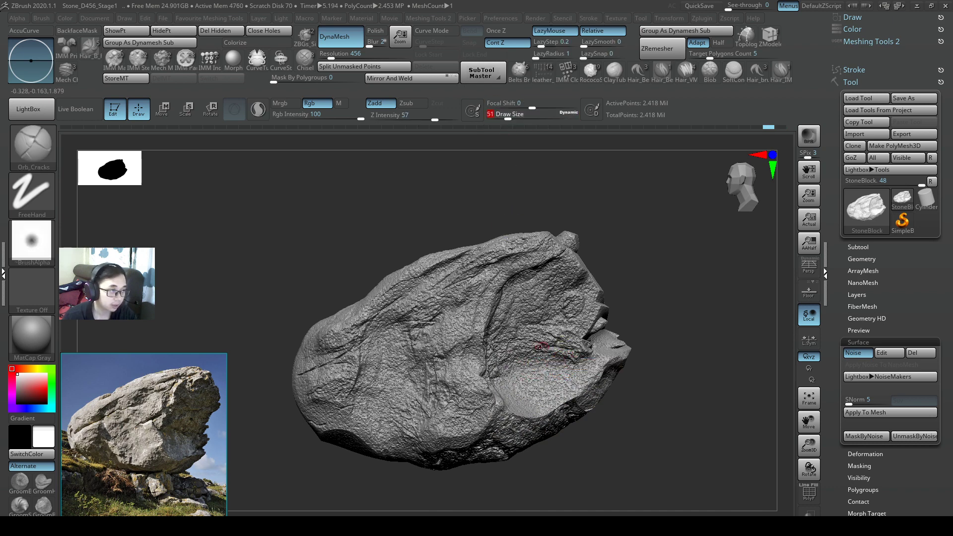
left_click(514, 364)
key("ctrl+z")
left_click_drag(502, 367, 563, 357)
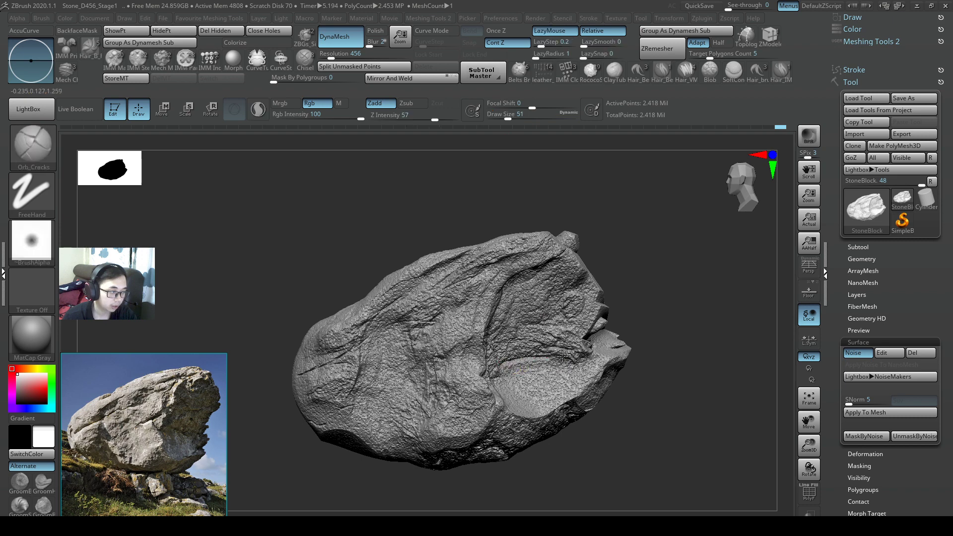
key("ctrl+z")
left_click_drag(489, 376, 569, 361)
key("s")
left_click(565, 361)
key("ctrl+z")
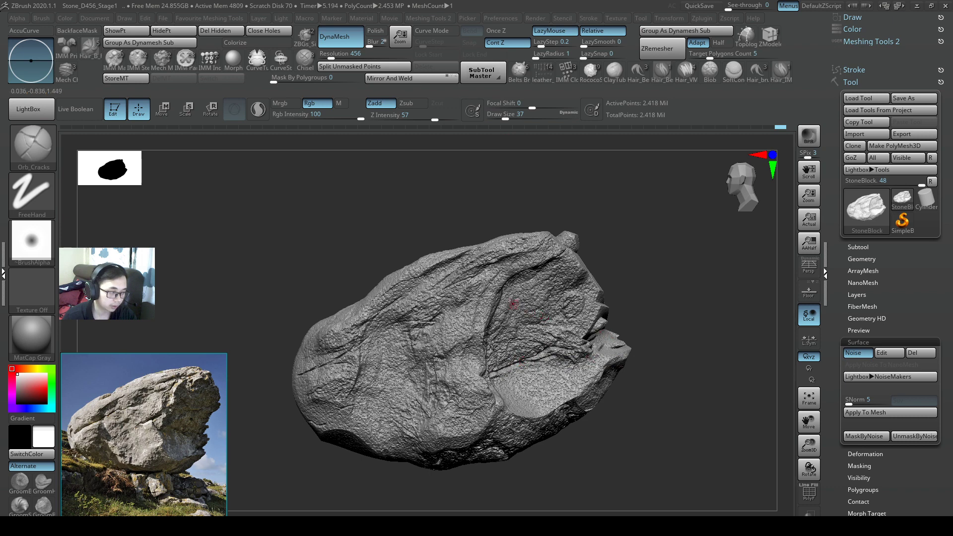
Step: Engrave fine cracks across the recessed face above the polished hollow with Orb_Cracks at draw sizes 37 and 23
mouse_move(501, 309)
left_mouse_down()
mouse_move(553, 326)
mouse_move(515, 319)
mouse_move(545, 324)
left_mouse_up()
key("ctrl+z")
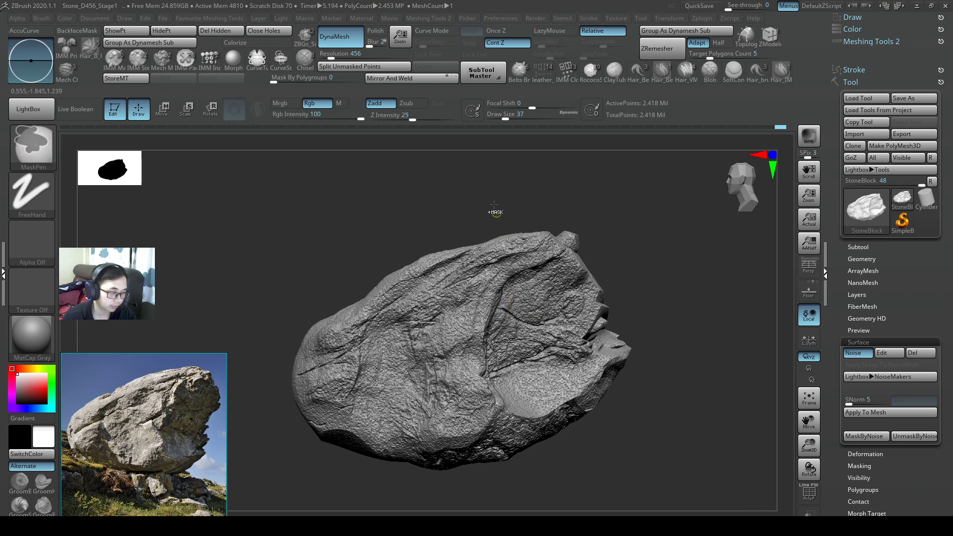
left_click_drag(505, 116, 493, 116)
right_click_drag(562, 285, 571, 348, "ctrl")
key("ctrl+z")
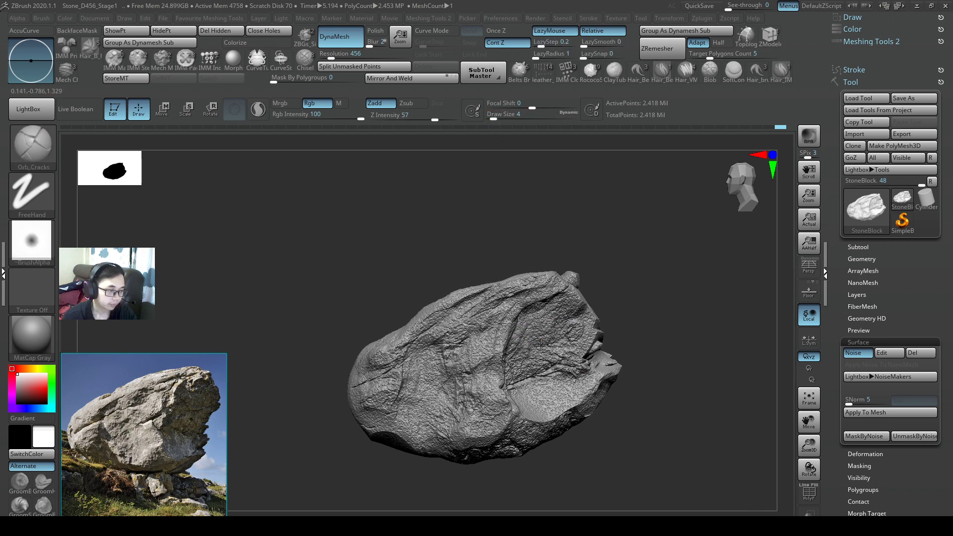
key("s")
left_click_drag(544, 350, 546, 351)
left_click(501, 117)
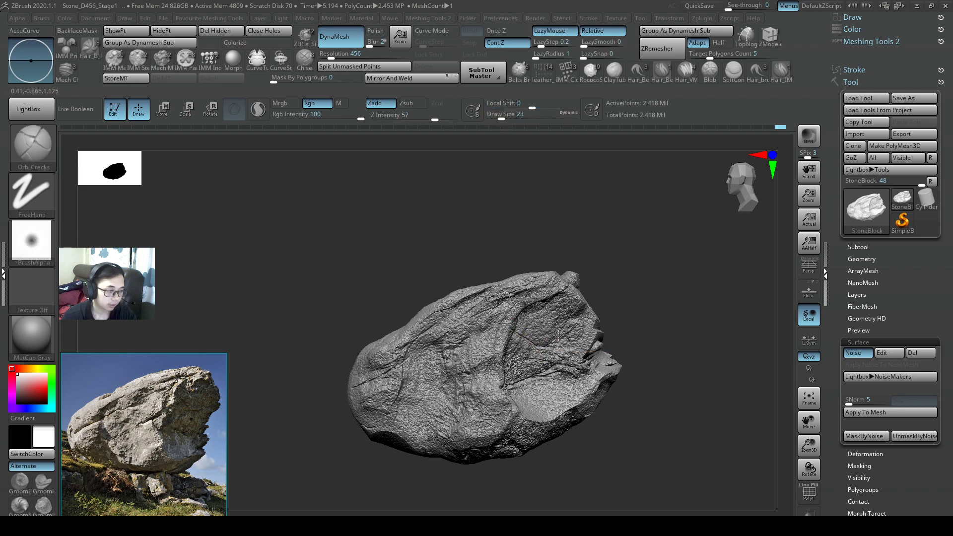
right_click_drag(543, 357, 526, 369)
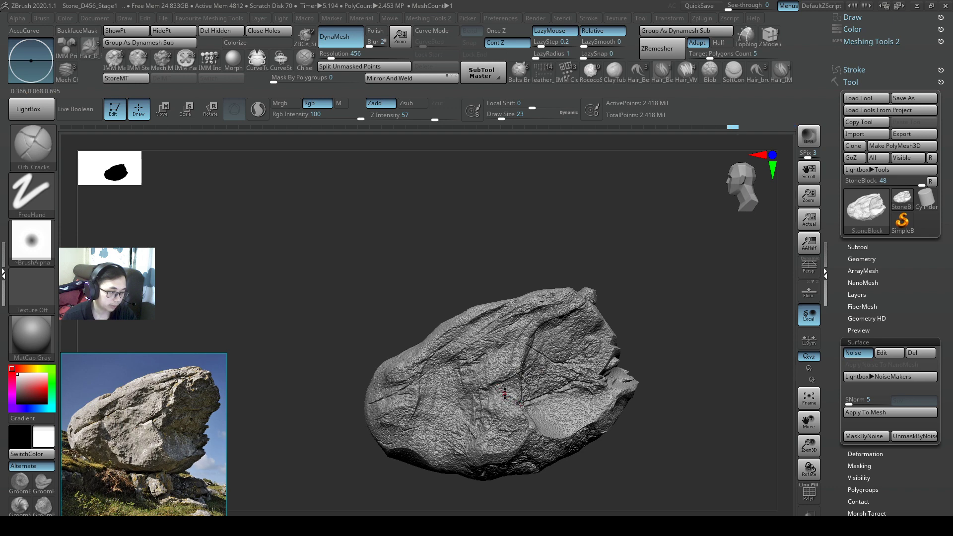
Step: Engrave a fine crack from the inner end of the polished hollow into the front face with Orb_Cracks at draw size 23
right_click_drag(529, 396, 565, 385)
mouse_move(565, 385)
right_mouse_down("ctrl")
mouse_move(536, 373)
mouse_move(534, 404)
mouse_move(491, 398)
right_mouse_up("ctrl")
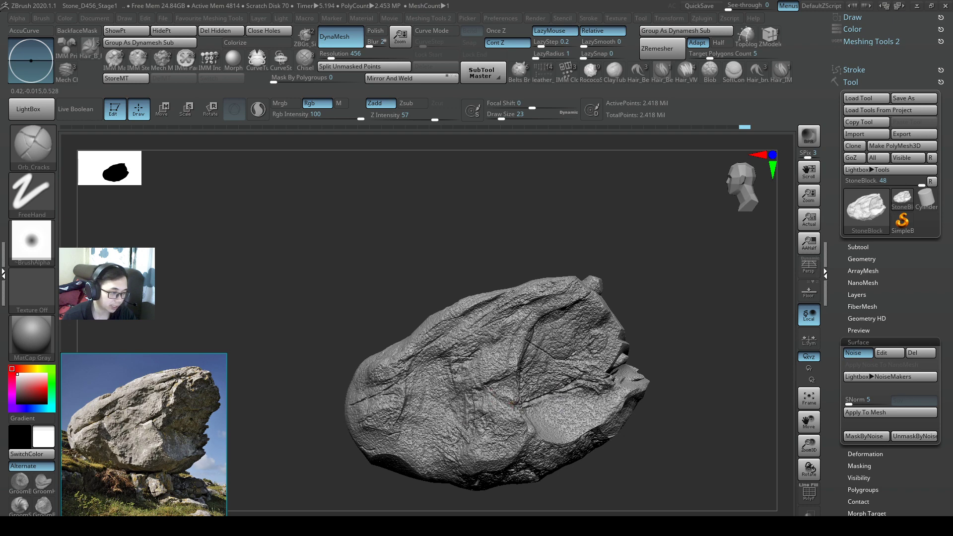
left_click_drag(517, 404, 485, 385)
mouse_move(470, 384)
right_mouse_down("alt")
mouse_move(556, 354)
mouse_move(483, 394)
mouse_move(701, 349)
mouse_move(628, 362)
mouse_move(535, 420)
mouse_move(501, 410)
mouse_move(524, 404)
right_mouse_up("alt")
right_click_drag(448, 402, 494, 381, "alt")
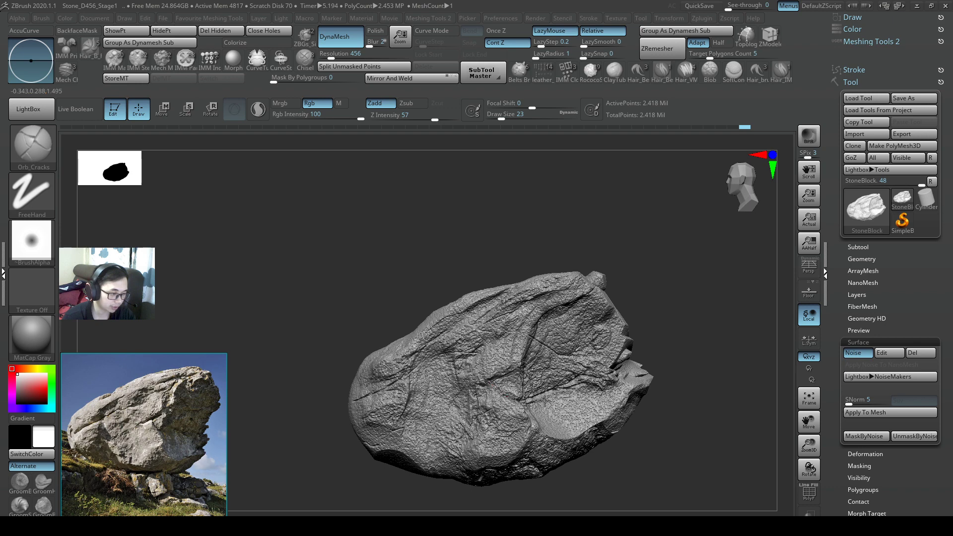
right_click_drag(544, 401, 526, 418, "alt")
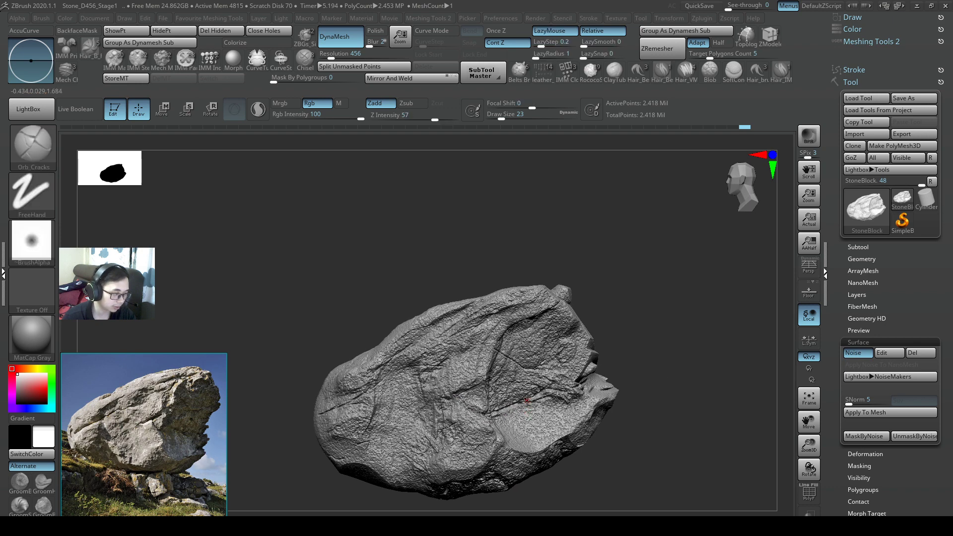
Step: Refine the upper rim of the polished hollow with SnakeHook and Pinch at draw size 145
key("3")
key("s")
left_click_drag(528, 407, 546, 403)
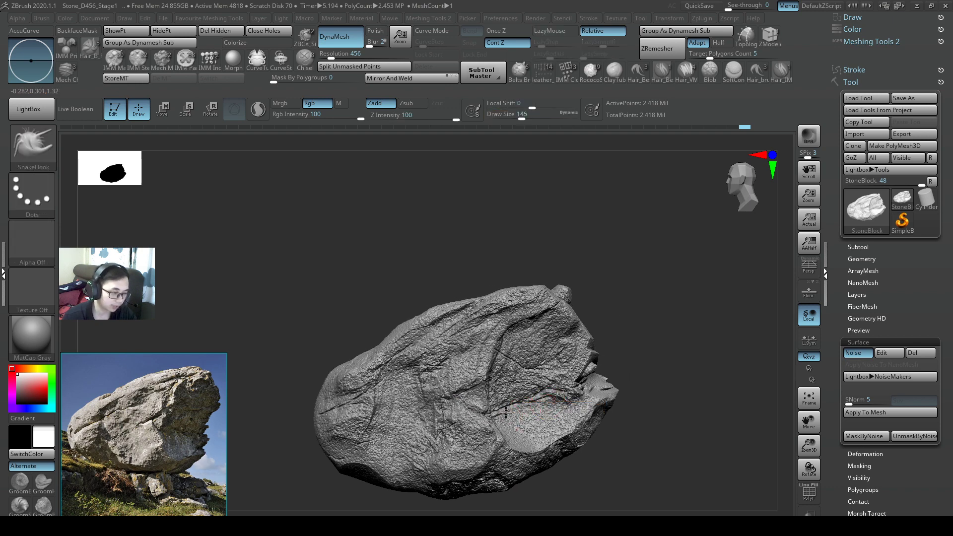
key("4")
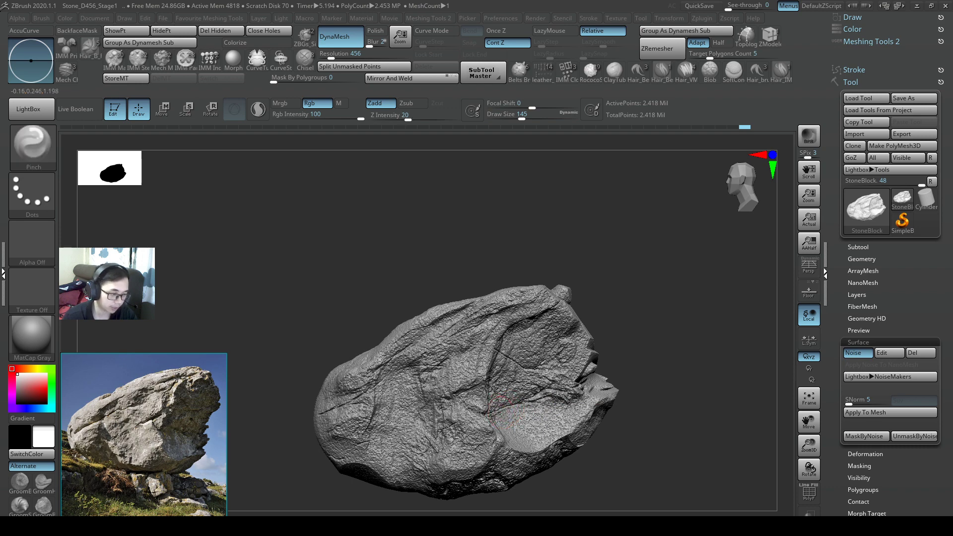
key("3")
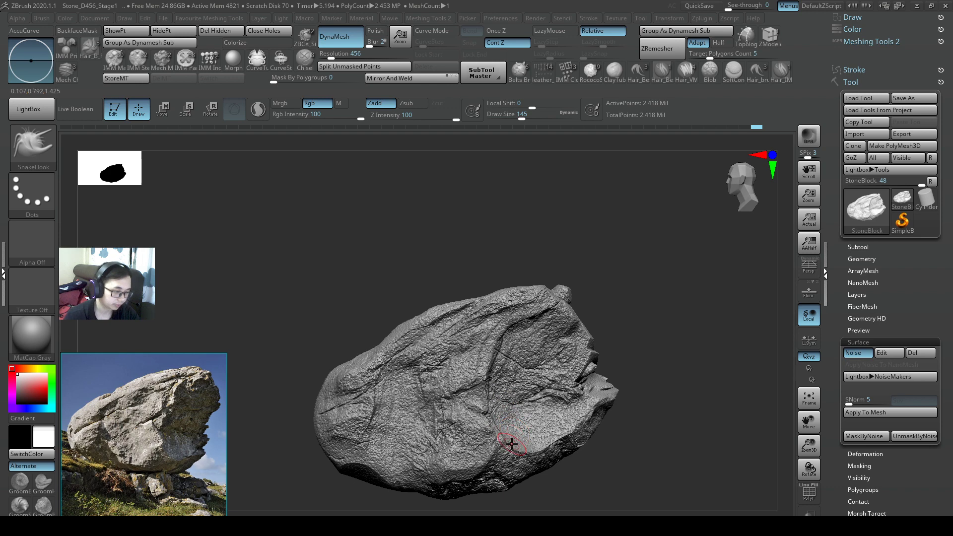
Step: Reshape the lower rim of the polished hollow and the adjoining underside edge with SnakeHook at draw size 324
key("s")
left_click_drag(509, 452, 519, 456)
key("s")
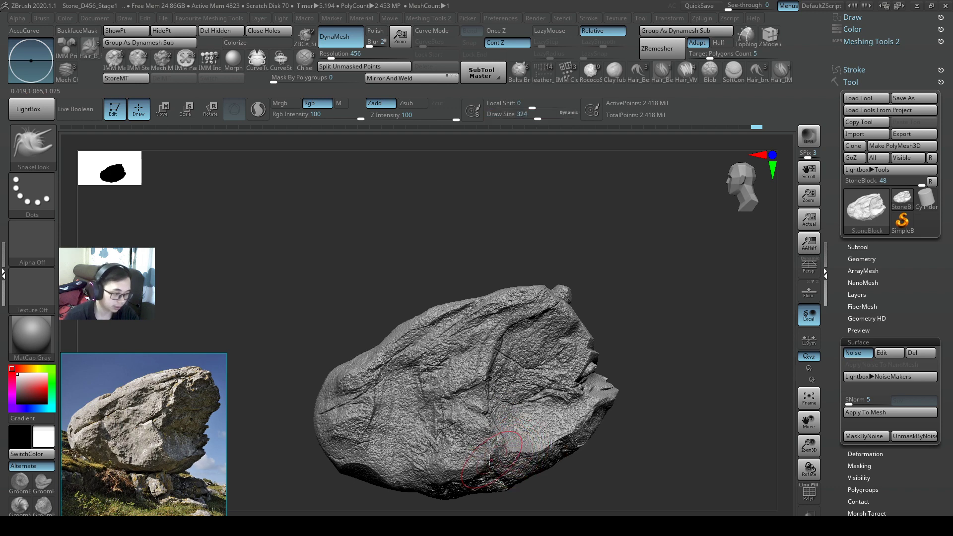
right_click_drag(490, 467, 523, 453, "alt")
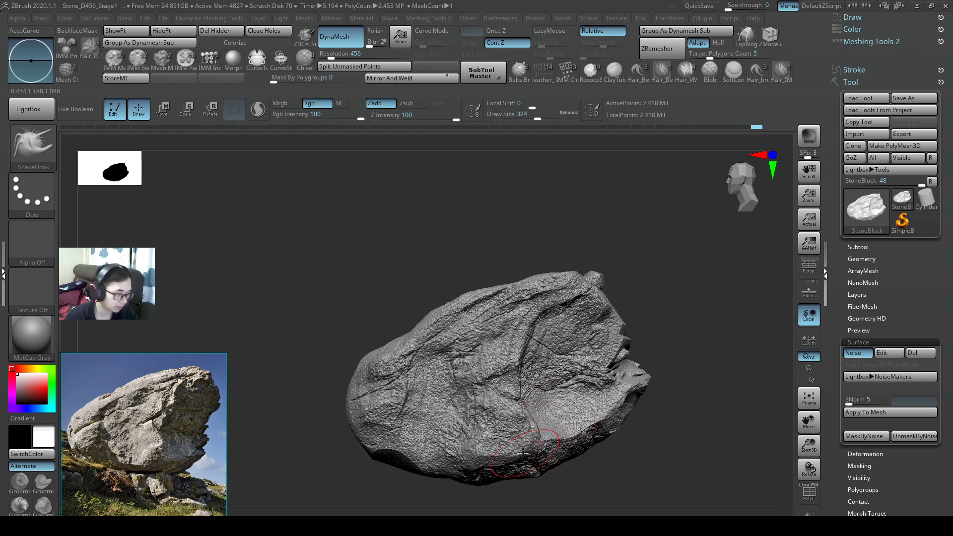
mouse_move(514, 455)
left_mouse_down()
mouse_move(488, 465)
mouse_move(523, 448)
left_mouse_up()
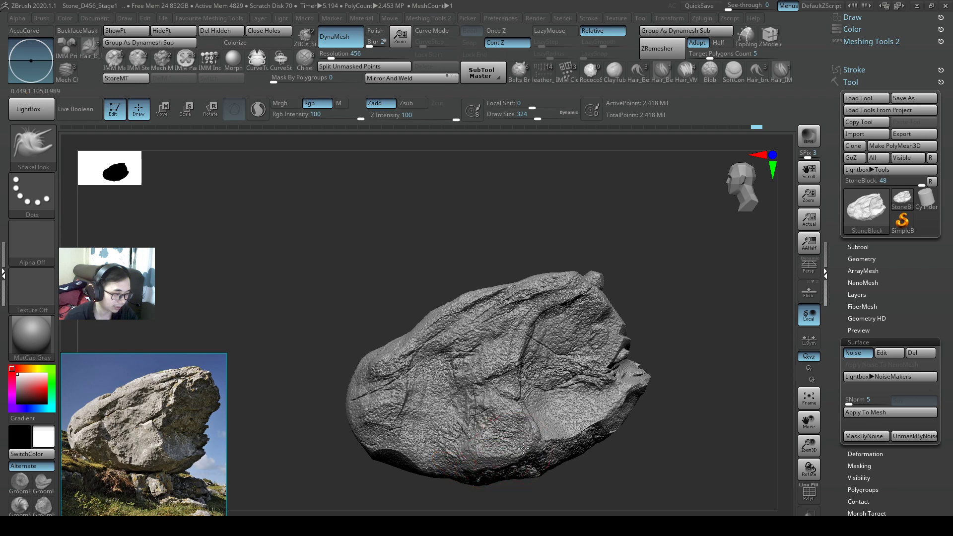
right_click_drag(523, 448, 577, 439, "alt")
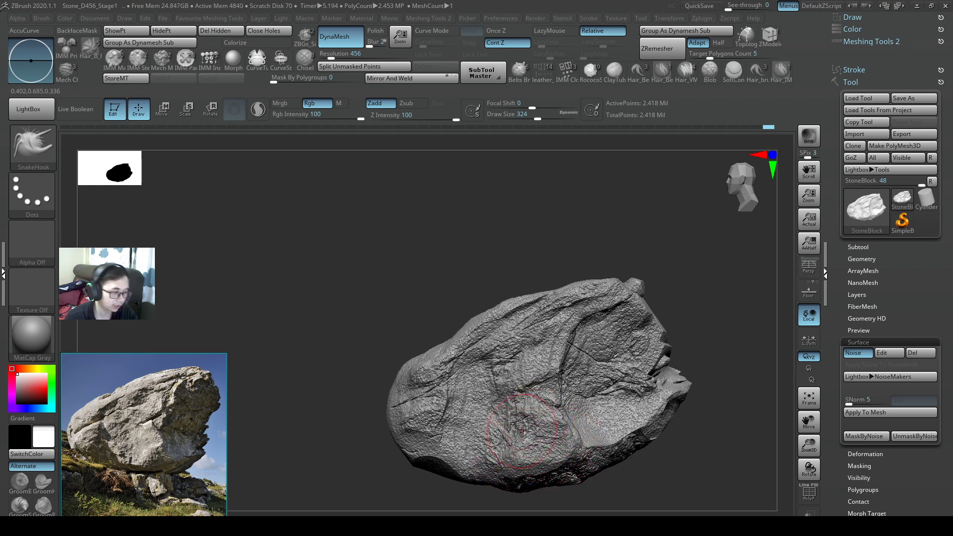
Step: Build up rough clay strokes across the middle of the front face with ClayBuildup, starting at draw size 101
key("b")
key("c")
key("b")
key("s")
left_click_drag(518, 441, 498, 441)
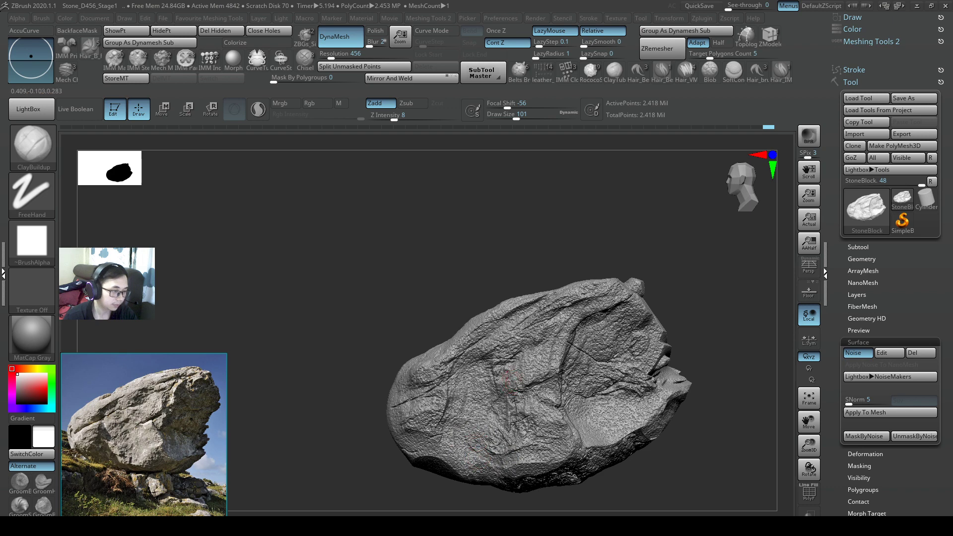
right_click_drag(524, 390, 532, 396, "alt")
mouse_move(527, 398)
left_mouse_down()
mouse_move(514, 390)
mouse_move(541, 402)
left_mouse_up()
key("s")
right_click_drag(550, 383, 523, 375)
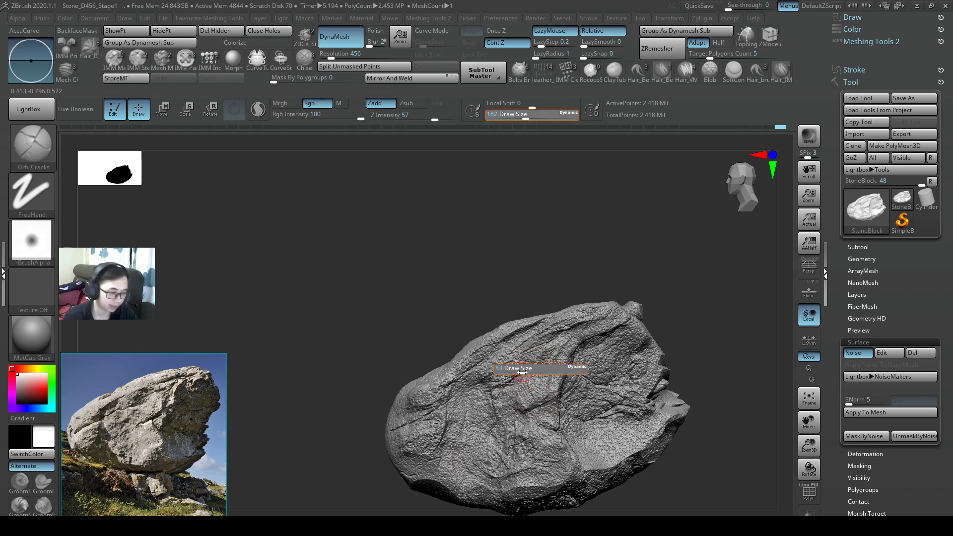
Step: Engrave cracks through the middle of the front face with Orb_Cracks, undoing a stroke and reducing the draw size to 33
key("ctrl")
key("s")
mouse_move(533, 373)
left_mouse_down()
mouse_move(504, 378)
mouse_move(541, 362)
left_mouse_up()
key("ctrl+z")
key("s")
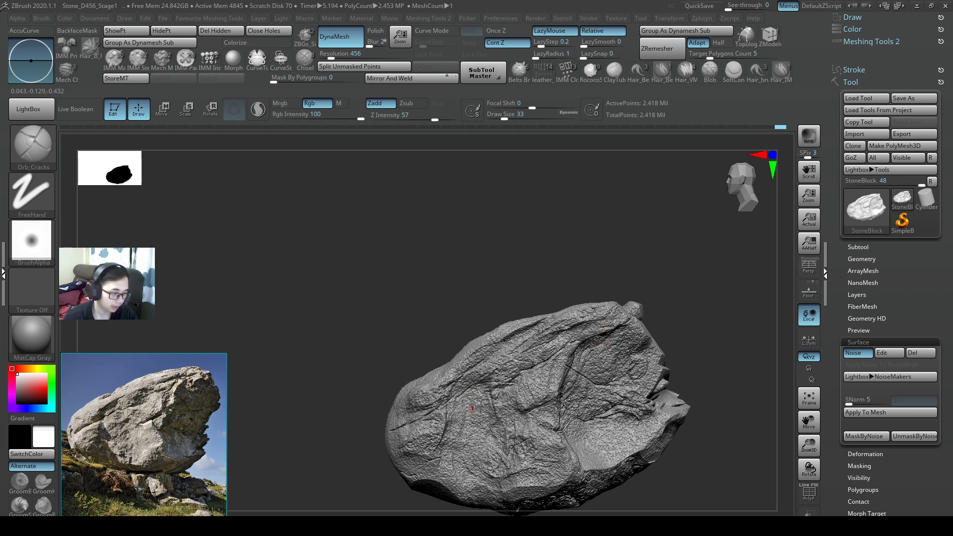
right_click_drag(481, 407, 455, 440)
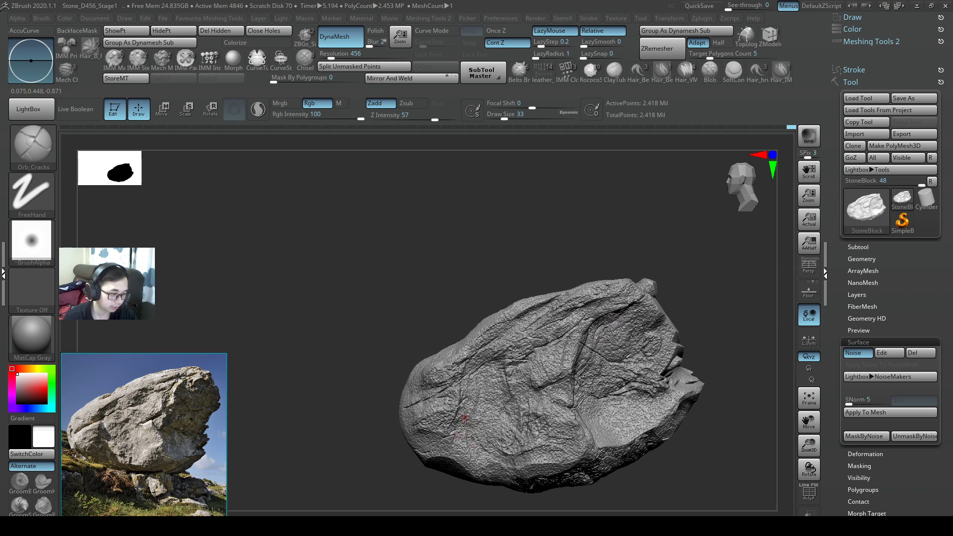
Step: Add rocky relief to the lower front face near the blunt end with ClayBuildup at draw size 104
key("b")
key("c")
key("b")
key("s")
left_click_drag(484, 400, 496, 405)
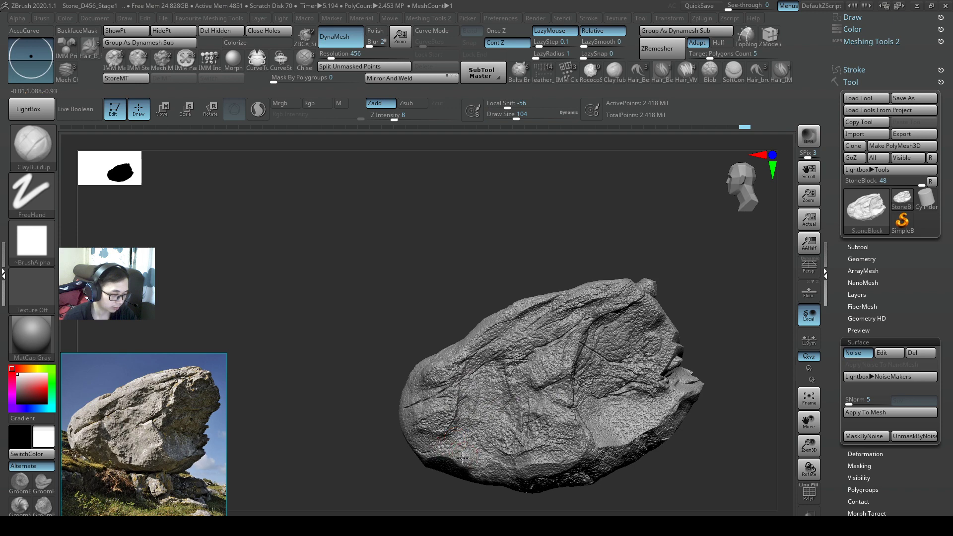
mouse_move(491, 474)
left_mouse_down()
mouse_move(487, 425)
mouse_move(506, 456)
mouse_move(514, 451)
left_mouse_up()
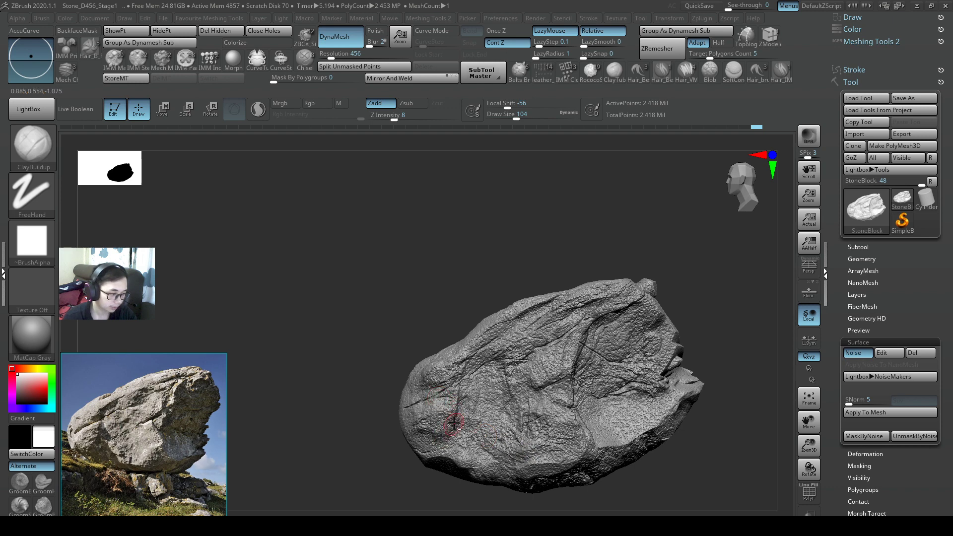
right_click_drag(486, 397, 469, 426, "alt")
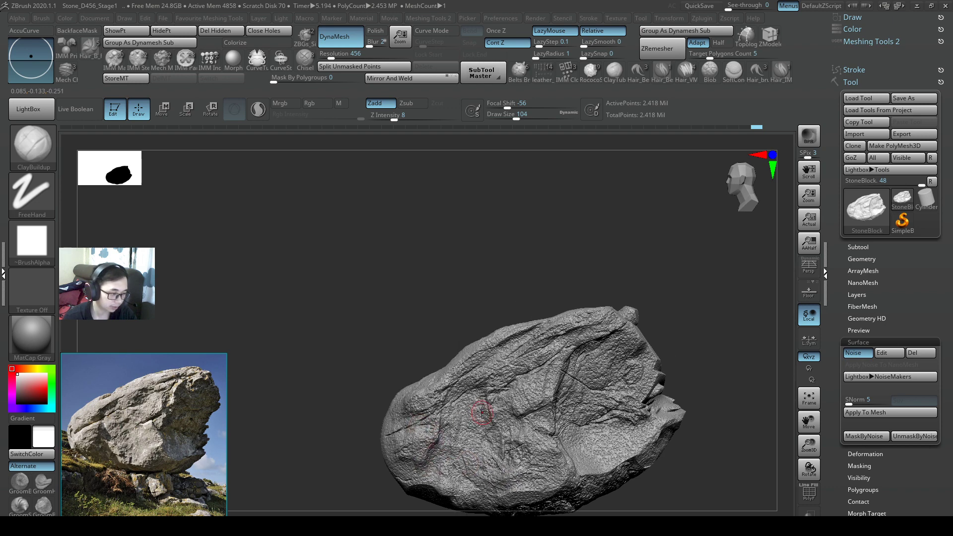
Step: Layer ClayBuildup strokes over the central front face at draw sizes 136 and 101
key("s")
left_click_drag(482, 415, 496, 431)
right_click_drag(501, 417, 482, 437, "alt")
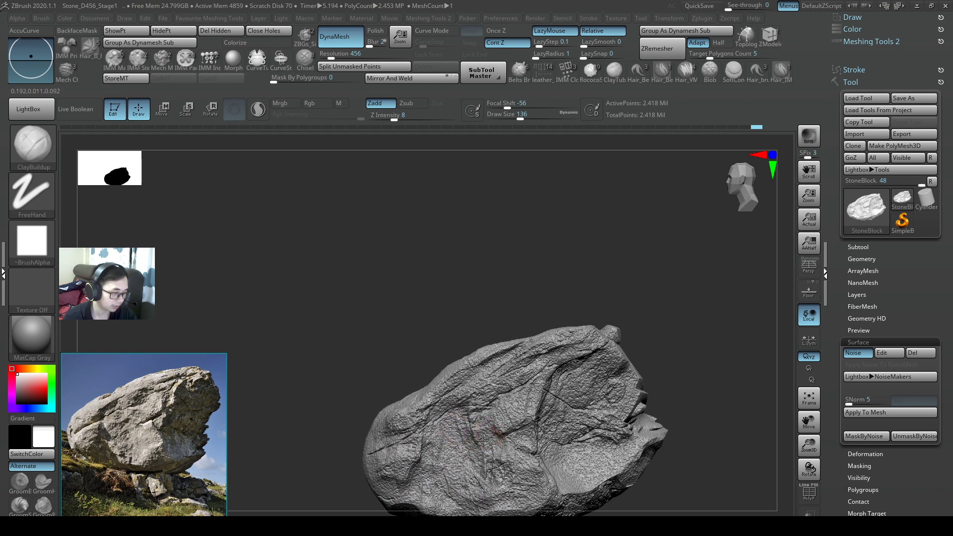
left_click_drag(484, 439, 454, 456)
key("s")
left_click_drag(463, 448, 458, 449)
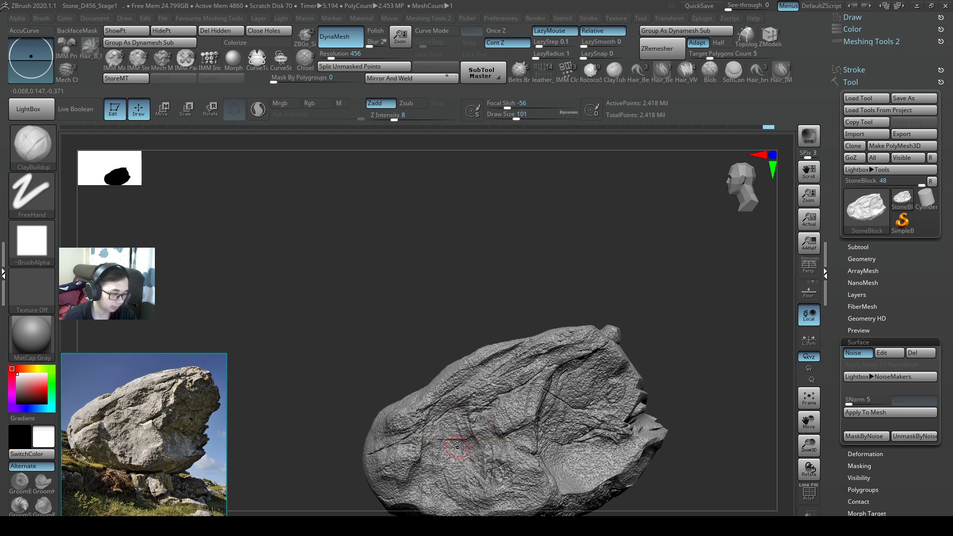
mouse_move(490, 442)
right_mouse_down("alt")
mouse_move(484, 448)
mouse_move(513, 397)
right_mouse_up("alt")
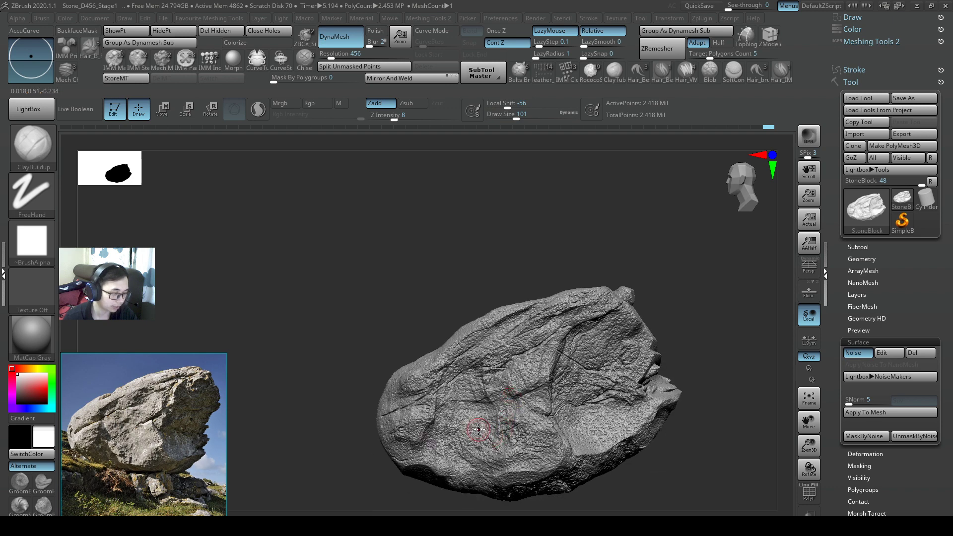
Step: Add finer ClayBuildup detail beside the polished hollow on the lower front face, using draw sizes 74, 59 and 71
key("s")
key("s")
left_click_drag(478, 431, 463, 426)
key("s")
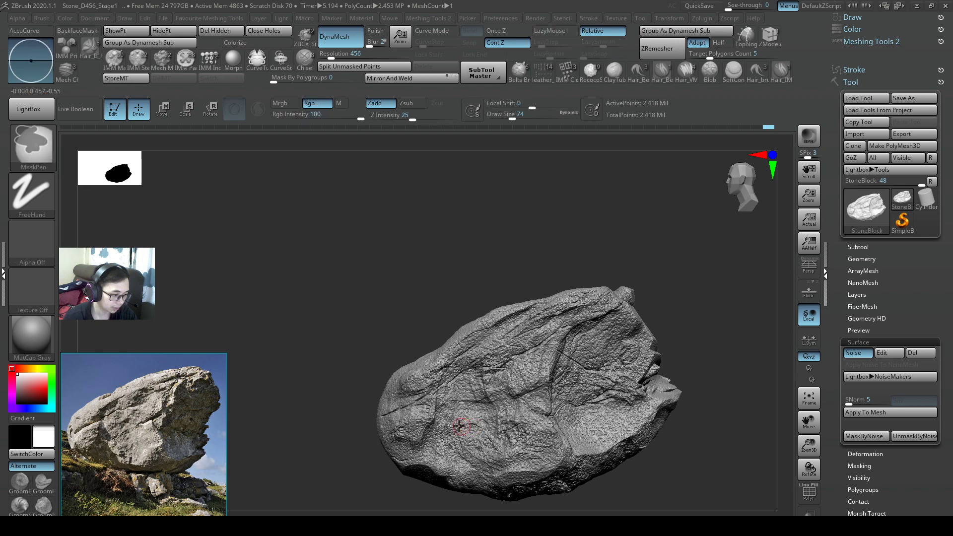
right_click_drag(515, 432, 524, 410, "alt")
key("s")
left_click_drag(529, 416, 526, 416)
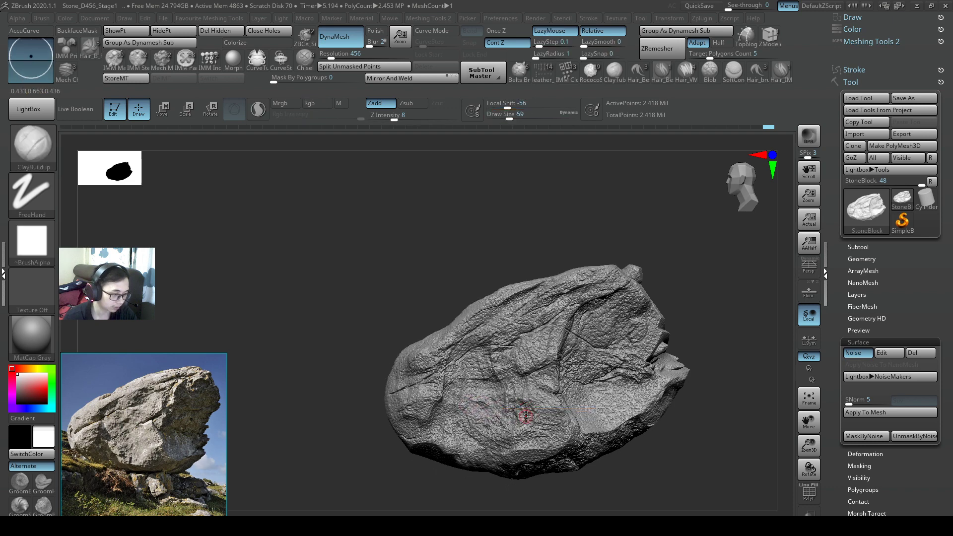
right_click_drag(538, 411, 526, 431, "alt")
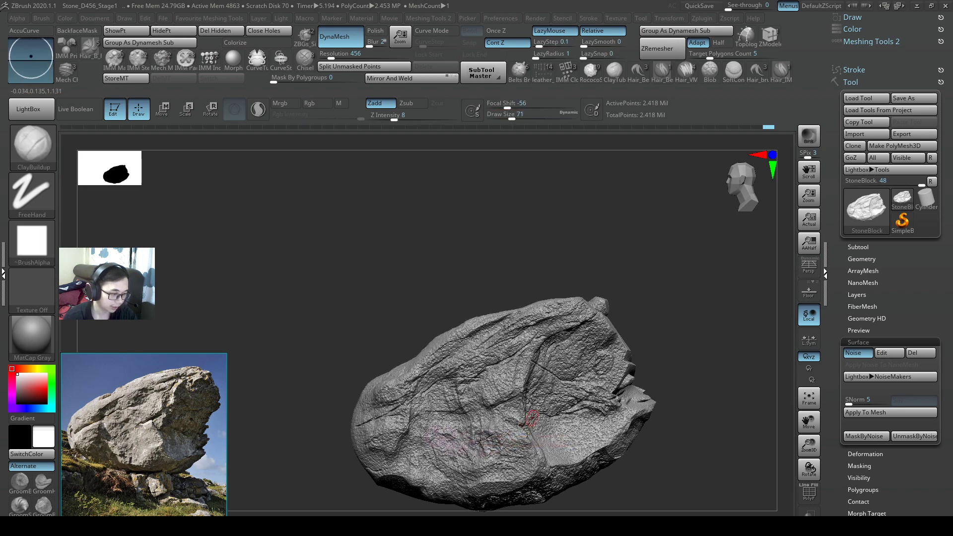
Step: Roughen the recessed face above the polished hollow with ClayBuildup at draw sizes 90 and 87
key("s")
left_click_drag(548, 416, 554, 415)
right_click_drag(587, 413, 578, 432, "alt")
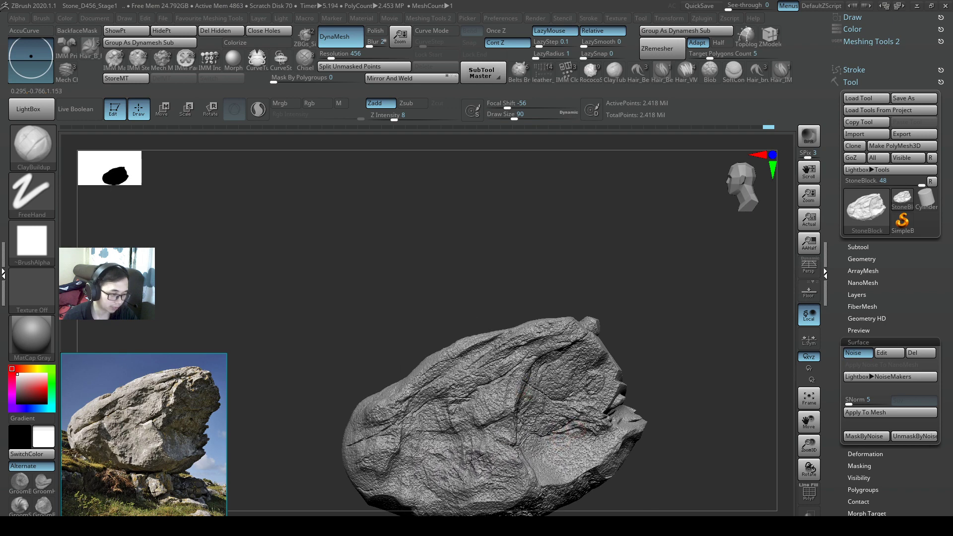
key("s")
mouse_move(555, 394)
left_mouse_down()
mouse_move(538, 387)
mouse_move(556, 400)
left_mouse_up()
key("s")
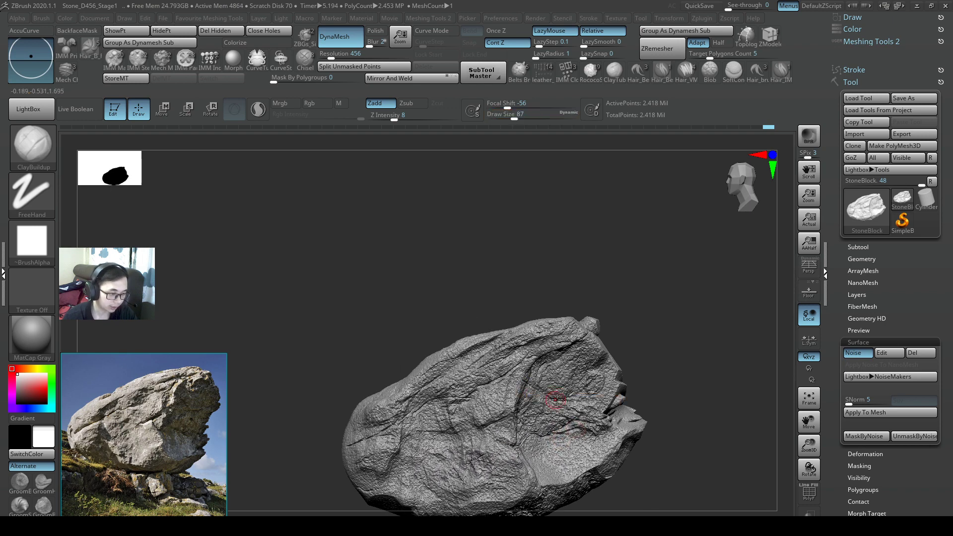
right_click_drag(577, 393, 573, 413, "alt")
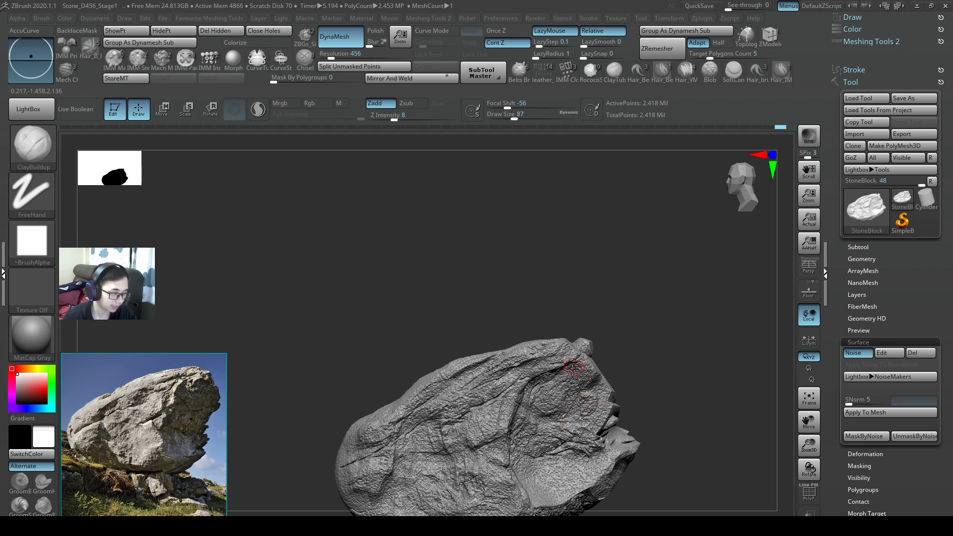
key("s")
left_click_drag(571, 383, 592, 384)
mouse_move(592, 384)
right_mouse_down()
mouse_move(577, 412)
mouse_move(589, 392)
right_mouse_up()
Step: Reshape the broken end below the small knob at the upper tip with SnakeHook at draw size 338
key("b")
key("s")
key("h")
key("s")
left_click_drag(588, 361, 590, 363)
right_click_drag(591, 364, 575, 390)
key("s")
left_click_drag(576, 391, 592, 390)
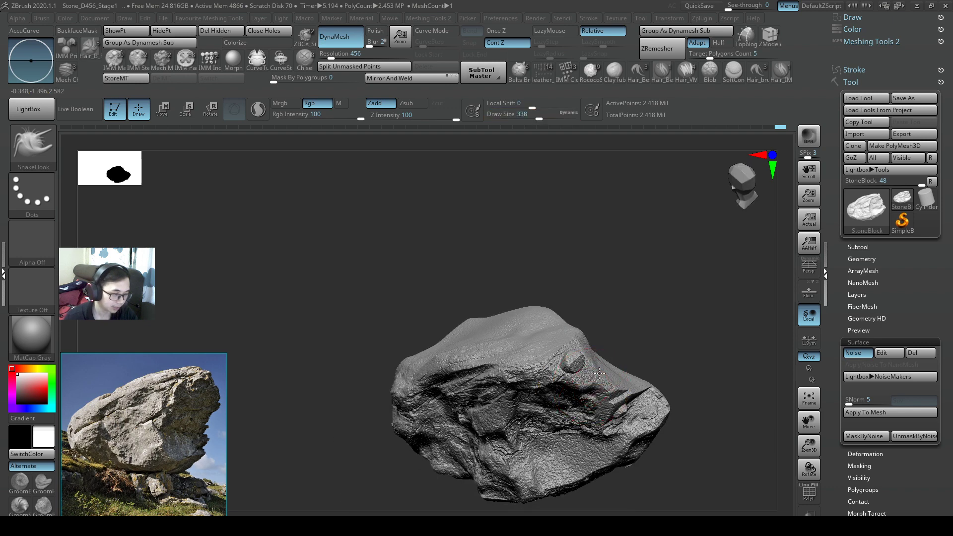
Step: Build up the surface around the small knob at the upper tip with ClayBuildup
mouse_move(590, 380)
right_mouse_down()
mouse_move(584, 409)
mouse_move(600, 343)
mouse_move(576, 364)
right_mouse_up()
key("b")
key("c")
key("b")
key("s")
left_click(588, 340)
Step: Adjust the silhouette of the upper ridge and its knob with SnakeHook at draw sizes 305 and 386
key("b")
key("s")
key("h")
key("s")
left_click_drag(560, 326, 565, 326)
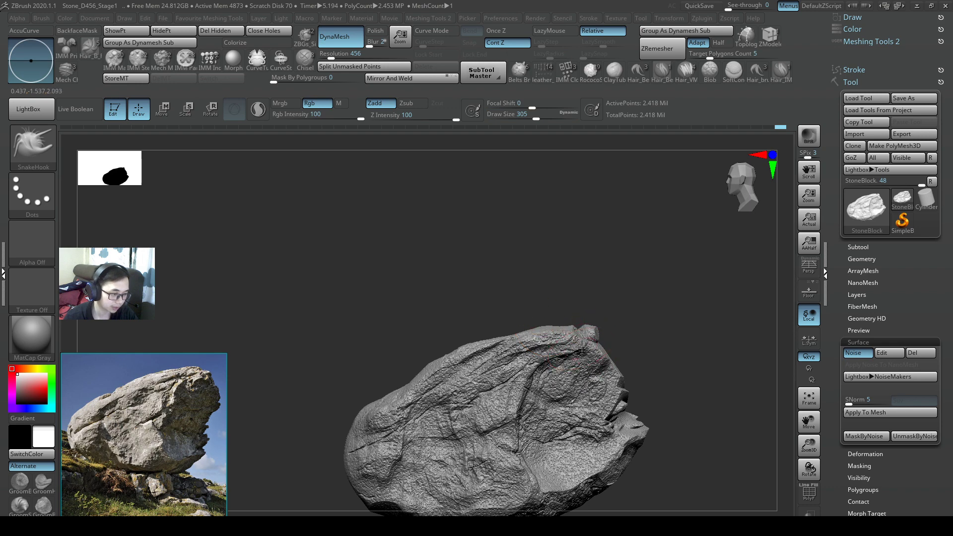
key("]")
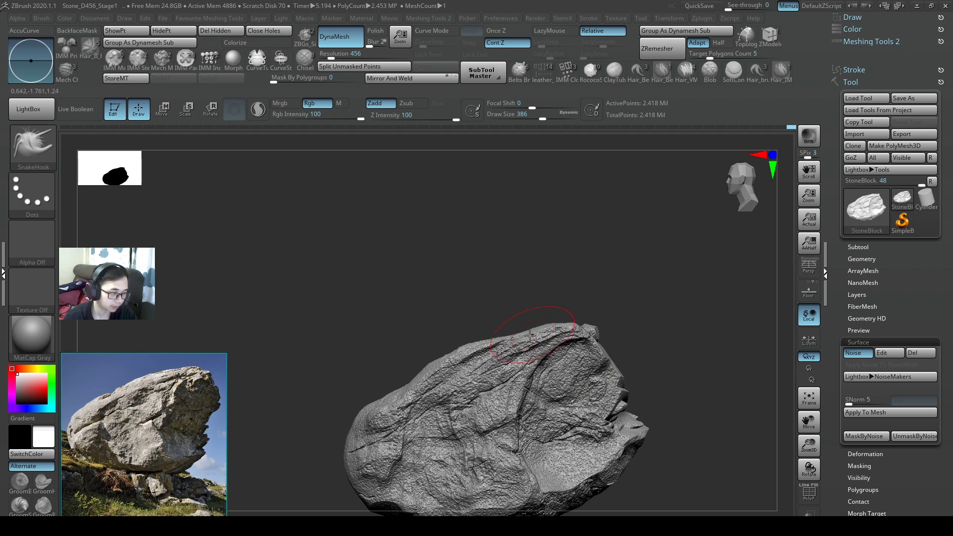
mouse_move(479, 345)
left_mouse_down()
mouse_move(467, 355)
mouse_move(522, 353)
left_mouse_up()
Step: Engrave cracks along the upper ridge toward the blunt end with Orb_Cracks at draw sizes 124 and 49, undoing unsatisfactory strokes
key("b")
key("o")
key("c")
key("s")
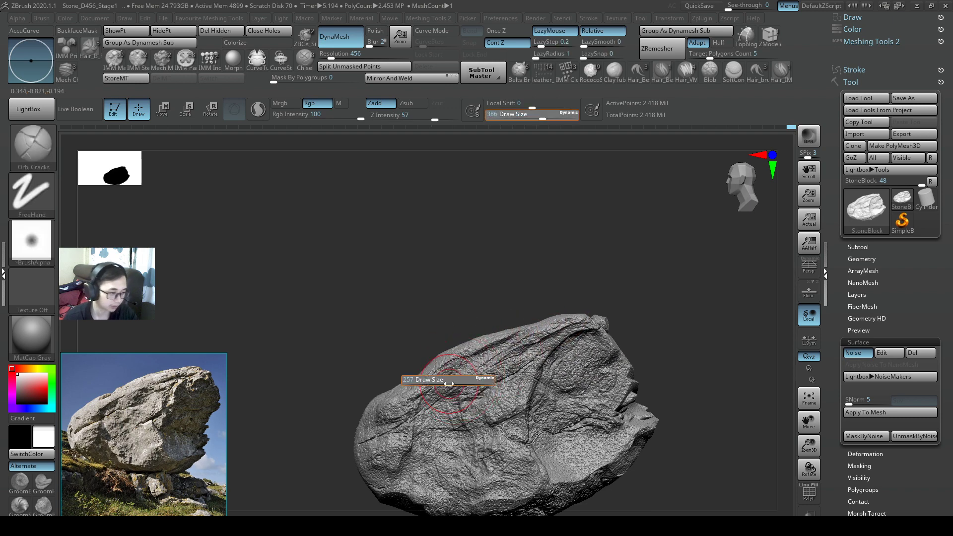
left_click(440, 385)
key("ctrl+z")
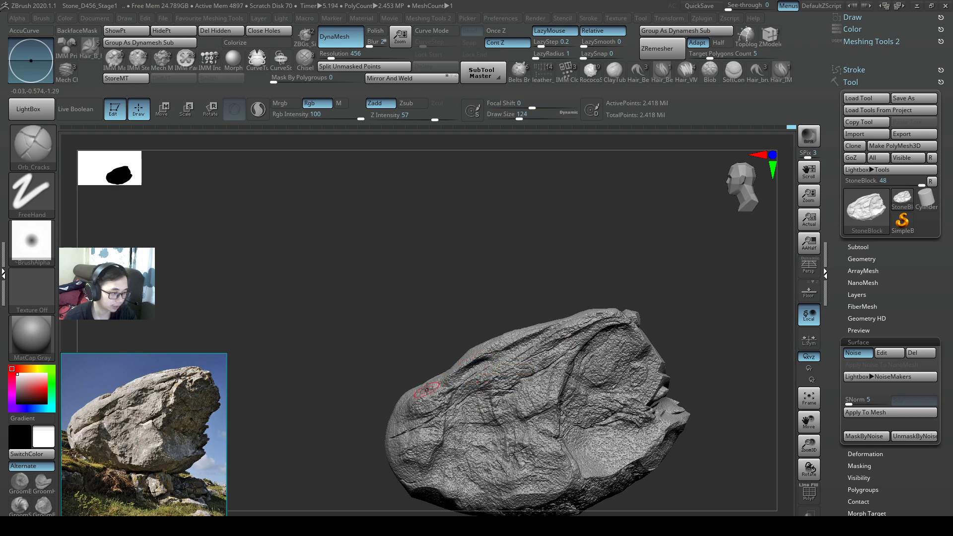
key("ctrl")
key("ctrl+z")
key("ctrl+z")
key("ctrl+z")
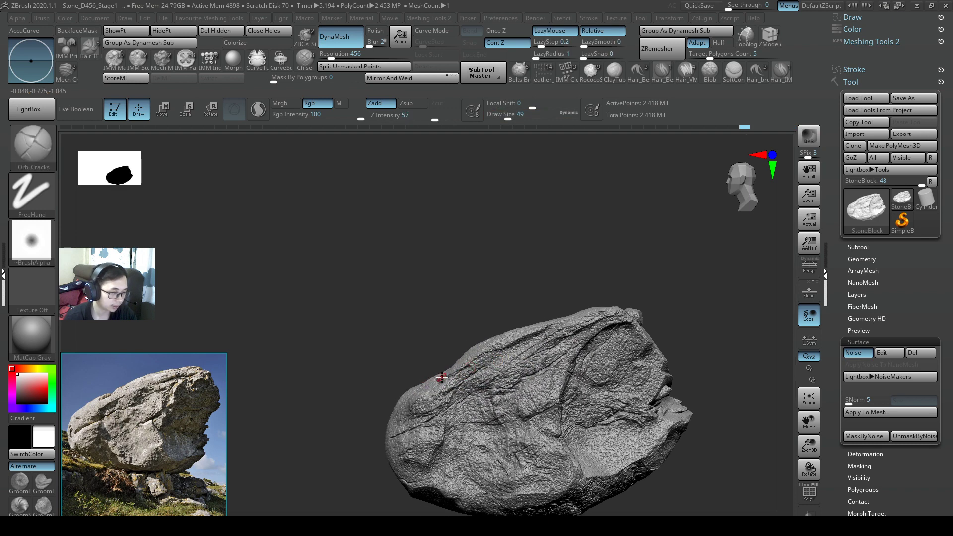
mouse_move(485, 396)
right_mouse_down("ctrl")
mouse_move(327, 379)
mouse_move(407, 472)
mouse_move(397, 464)
mouse_move(446, 467)
right_mouse_up("ctrl")
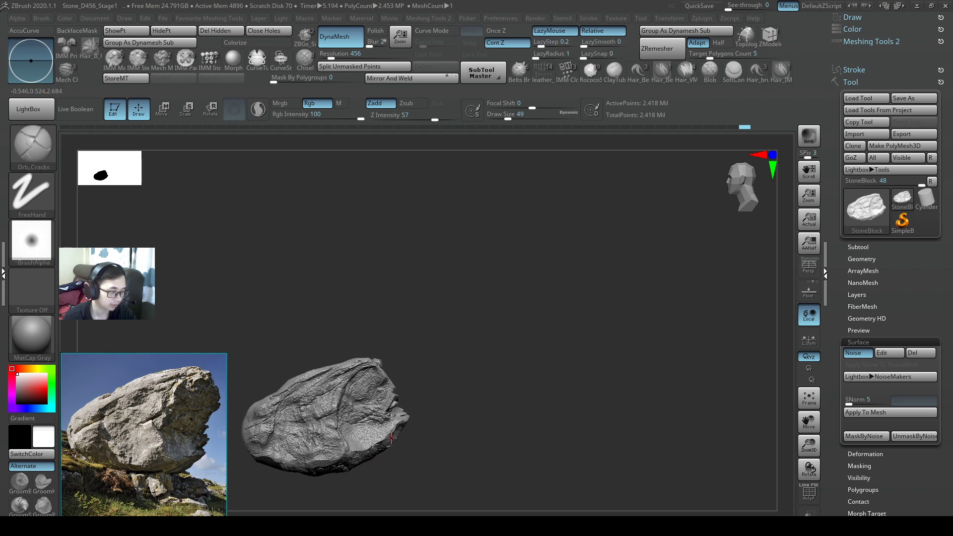
mouse_move(415, 390)
right_mouse_down("ctrl")
mouse_move(437, 390)
mouse_move(427, 404)
right_mouse_up("ctrl")
key("b")
key("c")
key("b")
key("s")
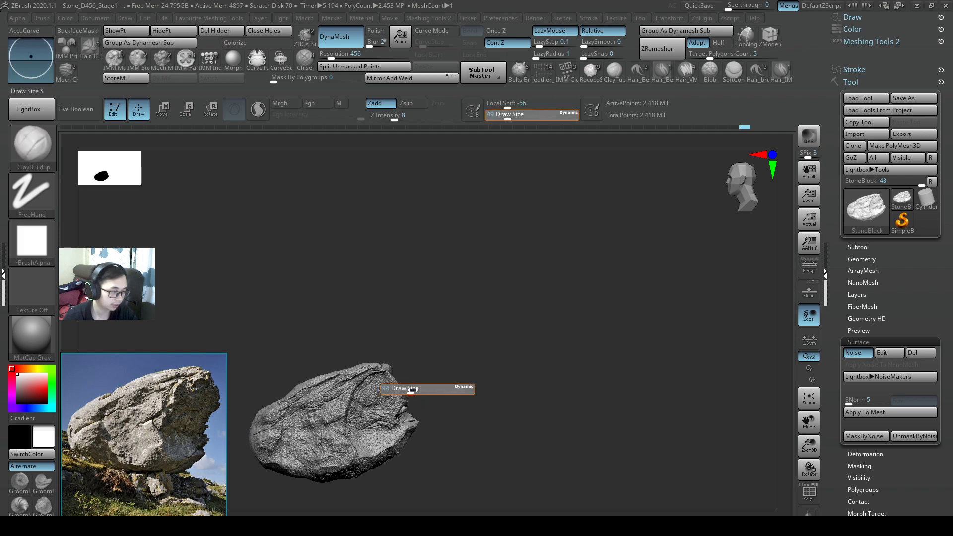
left_click_drag(411, 389, 419, 386)
mouse_move(419, 385)
right_mouse_down("ctrl")
mouse_move(439, 381)
mouse_move(388, 368)
mouse_move(390, 383)
right_mouse_up("ctrl")
Step: Reshape the broken end around the upper tip with SnakeHook at draw sizes 559 and 648
key("b")
key("s")
key("h")
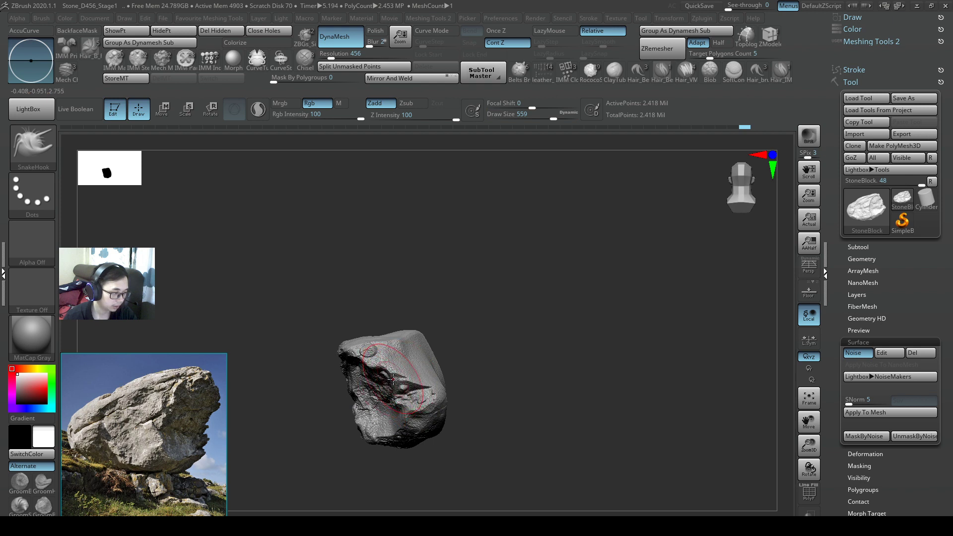
key("s")
left_click_drag(393, 379, 401, 376)
right_click_drag(407, 373, 423, 357)
Step: Swell and build up the face above the broken end with Inflat at draw size 648 and ClayBuildup at draw size 251
key("b")
key("i")
key("n")
key("b")
key("c")
key("b")
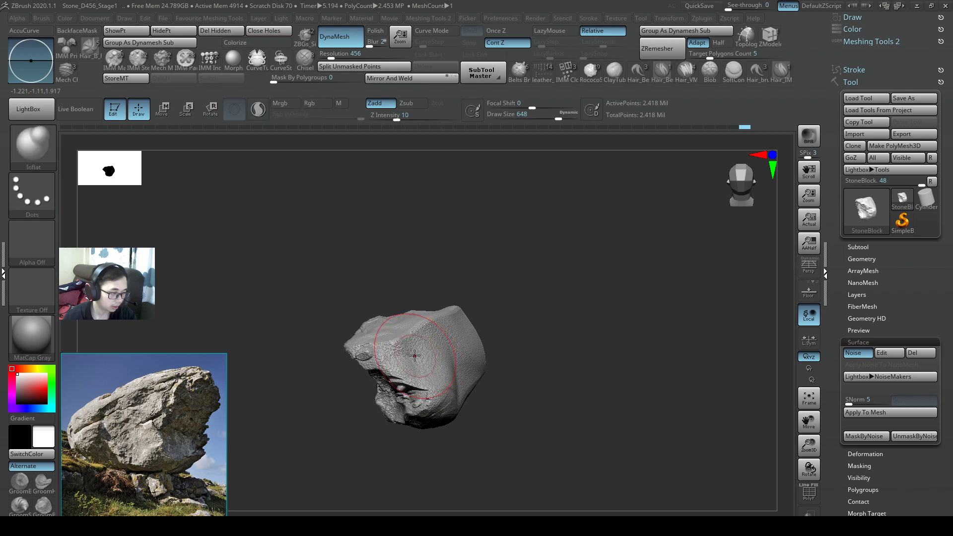
right_click_drag(413, 356, 420, 352)
key("bracketleft")
left_click_drag(428, 352, 423, 367)
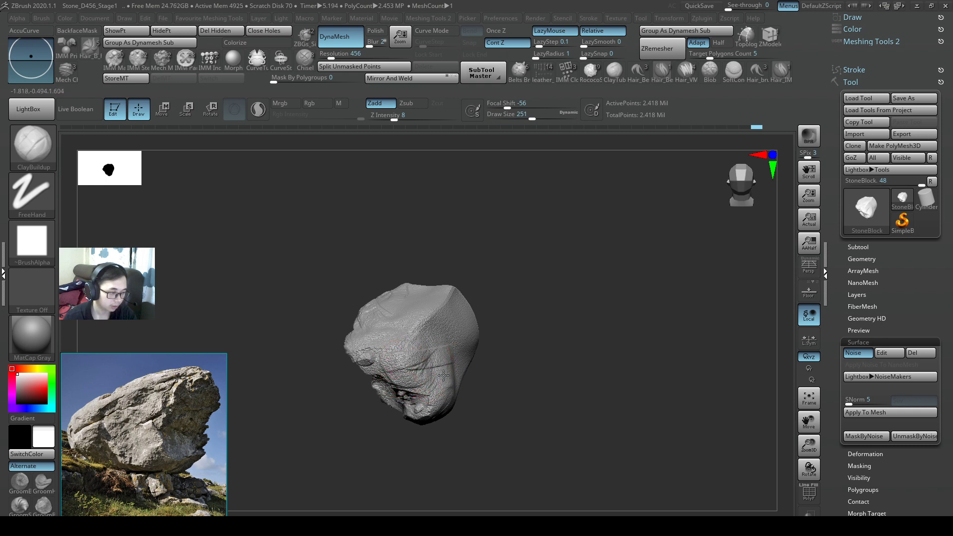
Step: Try stamping rocky surface detail over the top and end faces with Clay_DragRect at draw size 251
key("2")
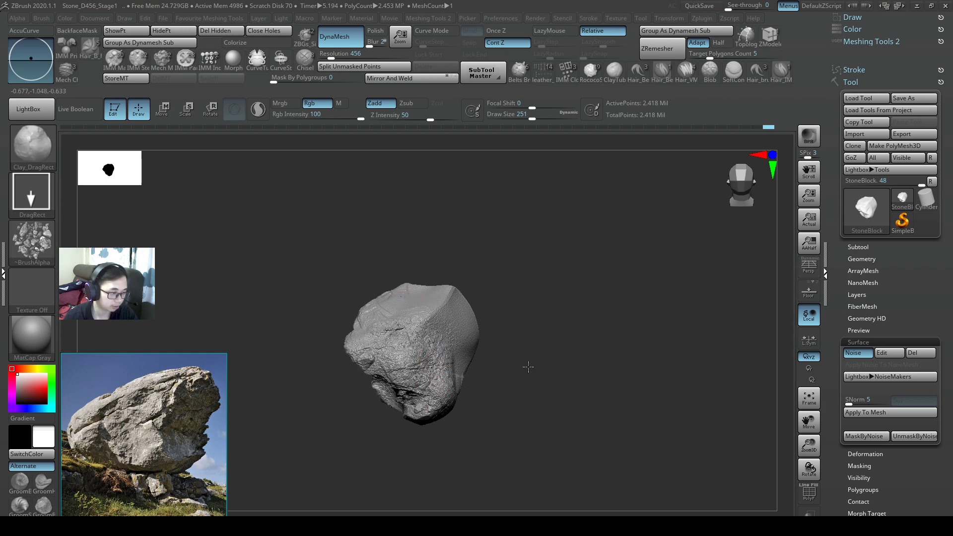
left_click_drag(527, 365, 415, 304)
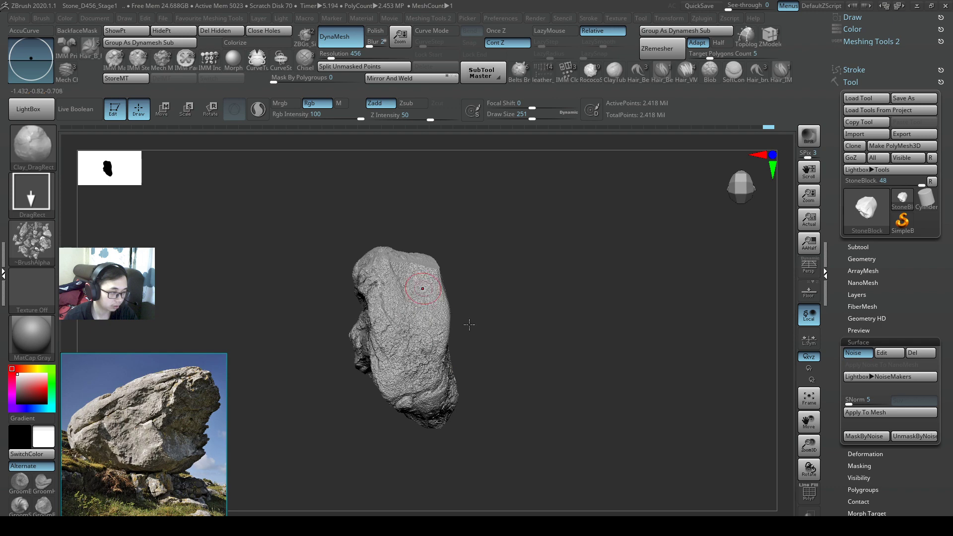
left_click_drag(468, 324, 430, 322)
mouse_move(467, 348)
left_mouse_down("alt")
mouse_move(482, 384)
mouse_move(512, 348)
left_mouse_up("alt")
left_click_drag(478, 313, 508, 395)
mouse_move(529, 392)
left_mouse_down()
mouse_move(519, 387)
mouse_move(550, 343)
mouse_move(545, 370)
mouse_move(556, 359)
mouse_move(536, 378)
left_mouse_up()
right_click_drag(536, 378, 520, 389, "ctrl")
right_click_drag(448, 394, 649, 155, "alt")
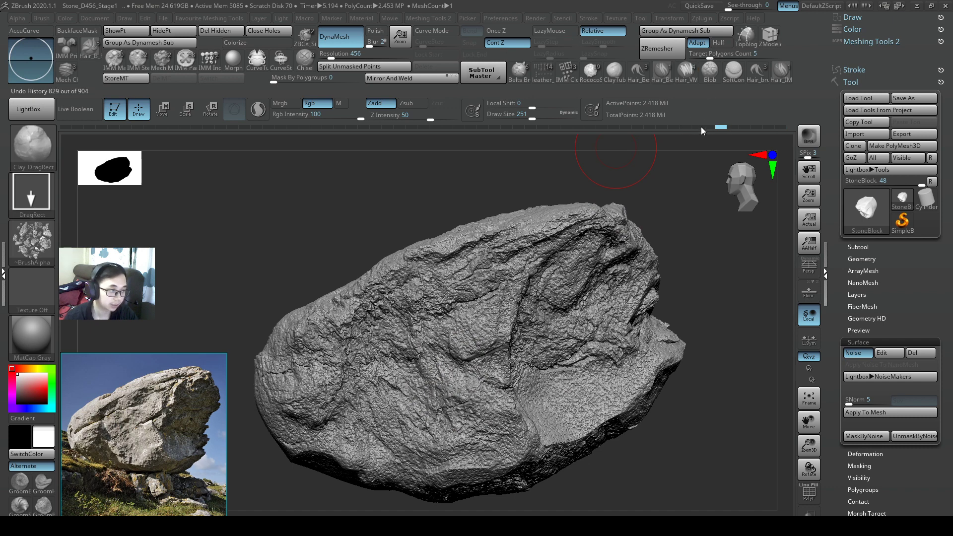
Step: Compare earlier sculpt states in the undo history and return to the state before the Clay_DragRect stamps
left_click(655, 127)
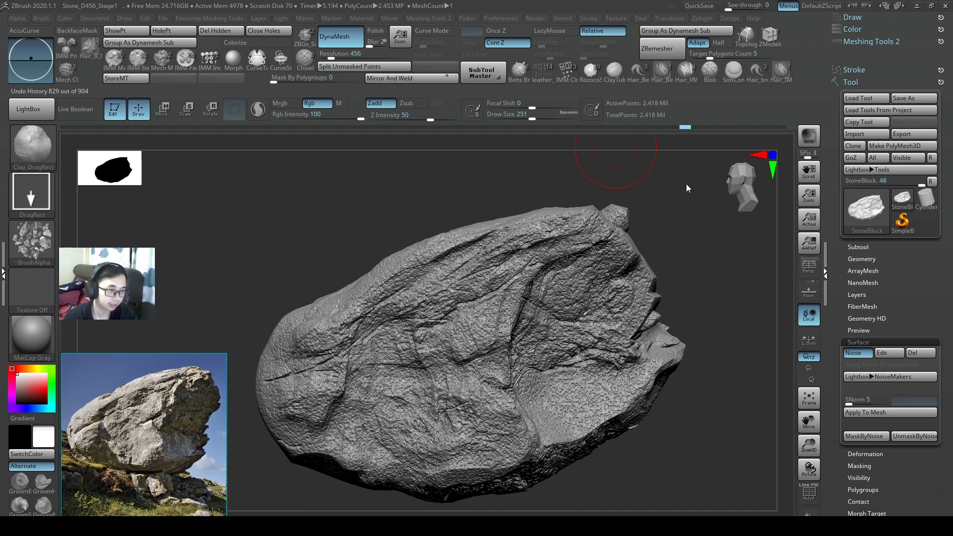
right_click_drag(593, 234, 648, 208)
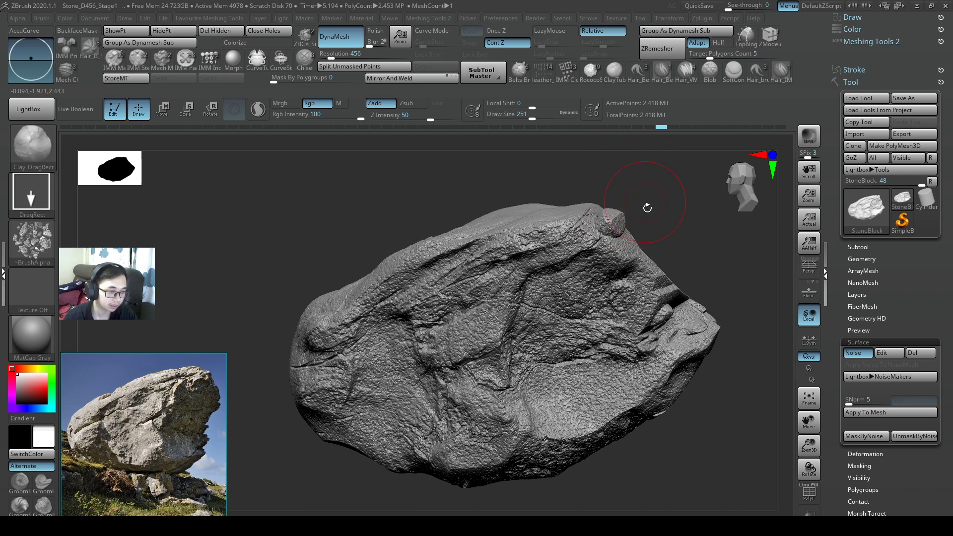
left_click(697, 129)
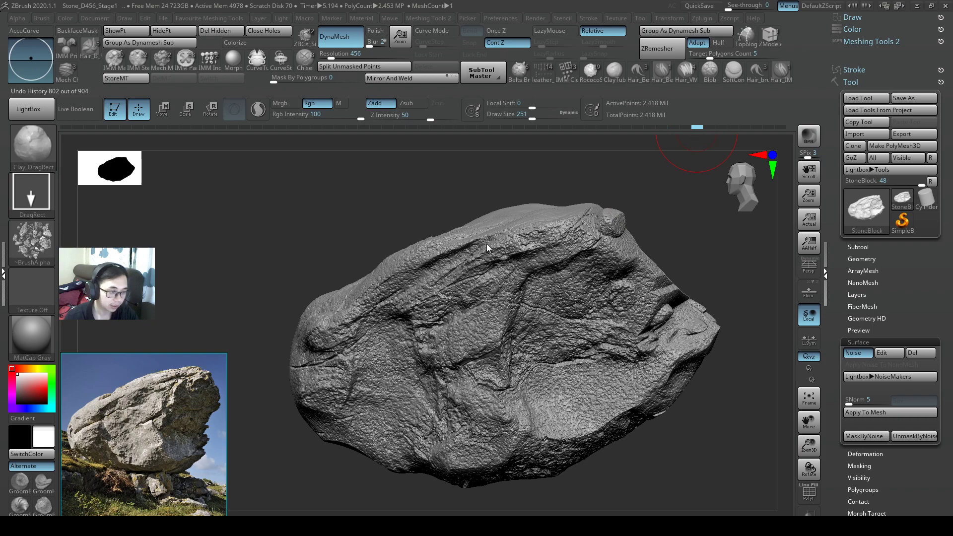
key("ctrl+shift+z")
right_click_drag(589, 274, 479, 347, "alt")
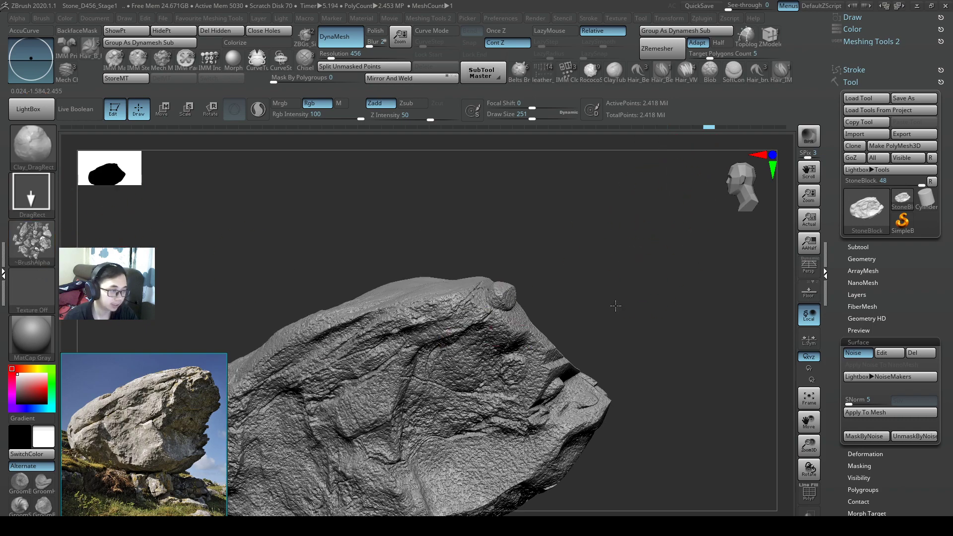
mouse_move(615, 304)
right_mouse_down()
mouse_move(574, 322)
mouse_move(591, 323)
mouse_move(591, 341)
mouse_move(626, 308)
right_mouse_up()
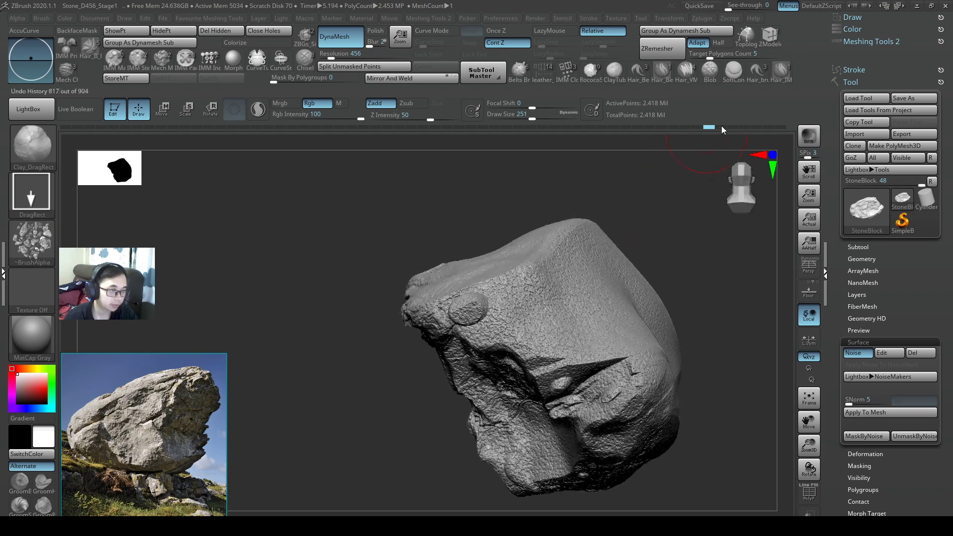
left_click(732, 126)
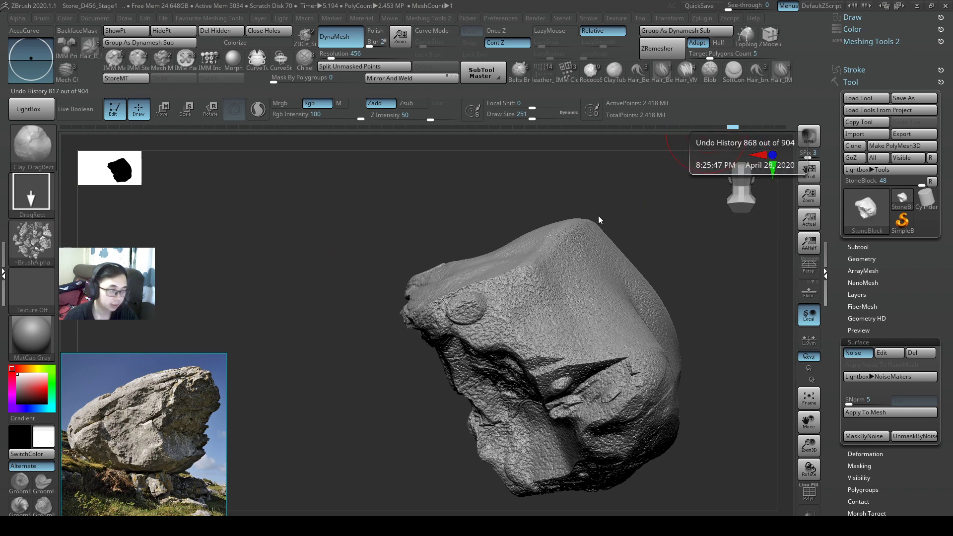
key("ctrl+shift+z")
key("ctrl+shift+z")
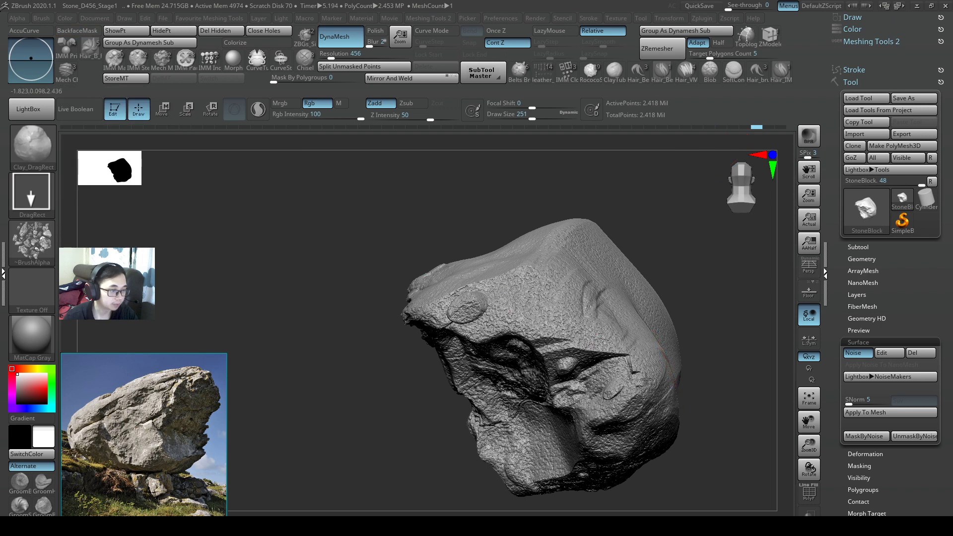
right_click_drag(646, 380, 705, 158)
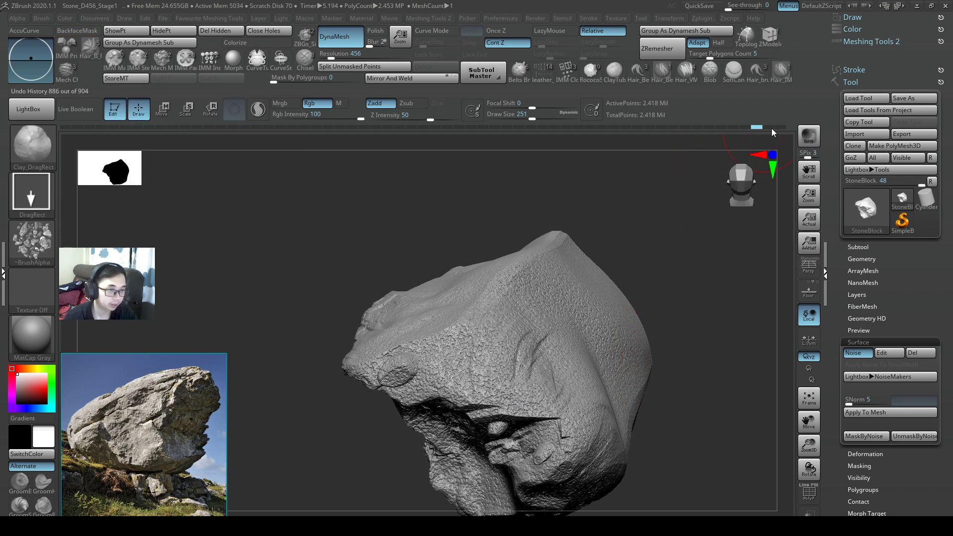
left_click(773, 128)
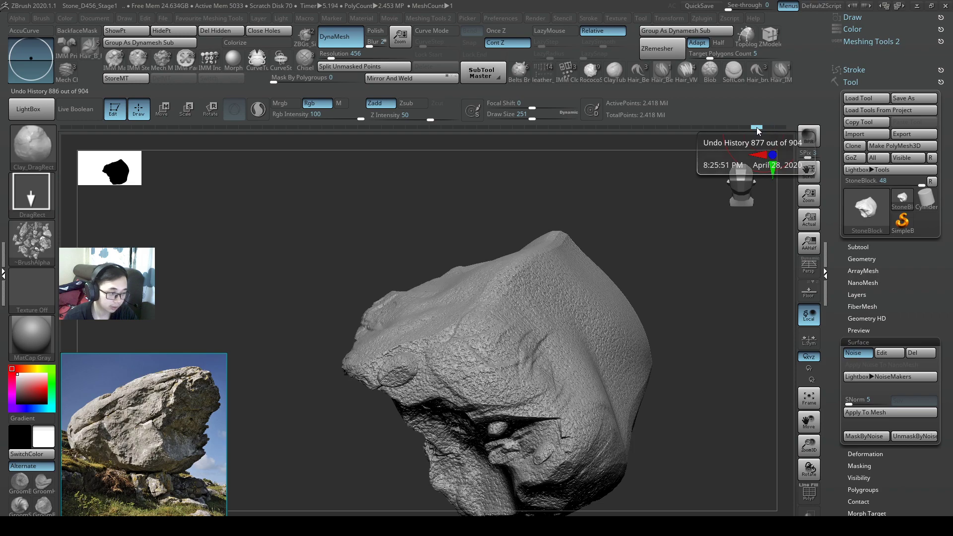
left_click(756, 127)
Step: Enable BackfaceMask and stamp rocky detail across the end and top faces with Clay_DragRect at draw size 251
mouse_move(568, 303)
left_mouse_down()
mouse_move(514, 325)
mouse_move(527, 327)
left_mouse_up()
right_click_drag(567, 316, 579, 380)
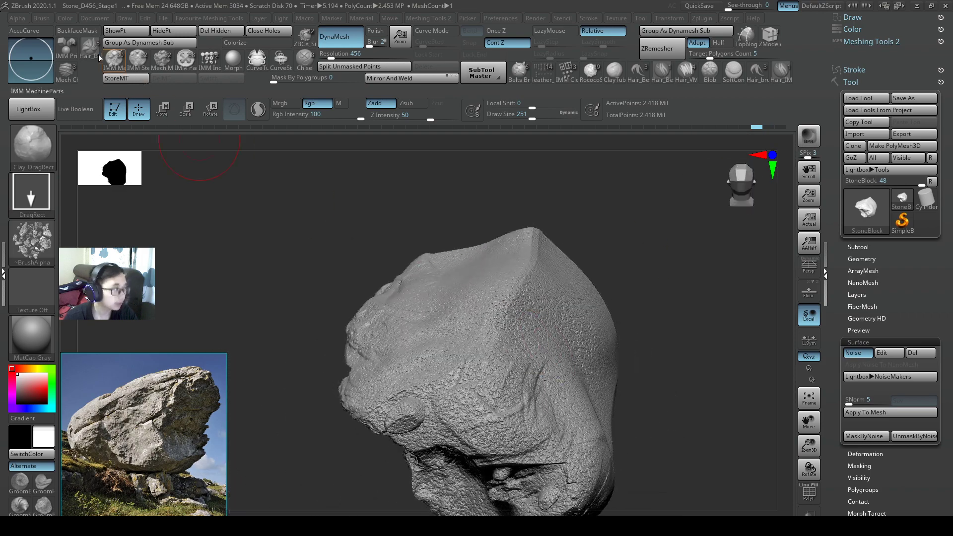
left_click(73, 31)
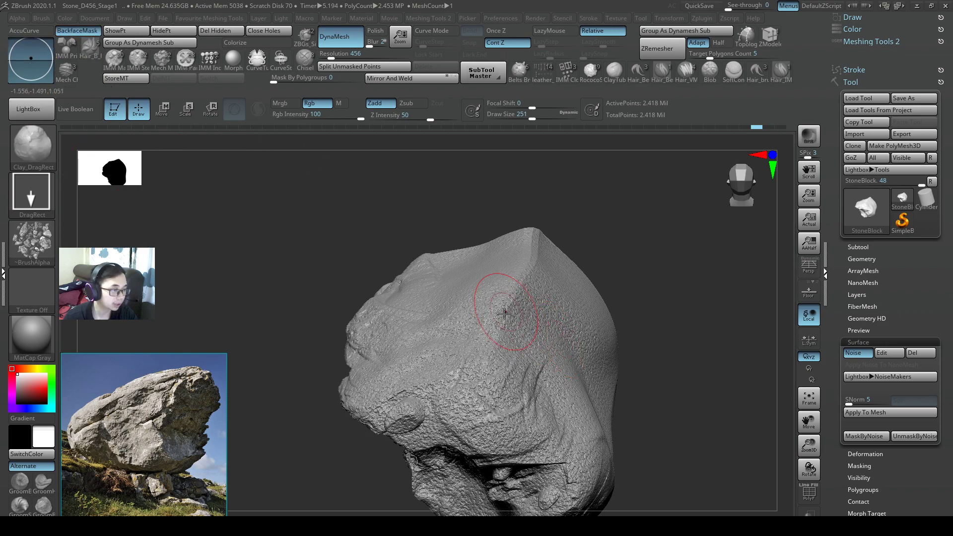
right_click_drag(505, 309, 551, 283)
right_click_drag(483, 341, 663, 311)
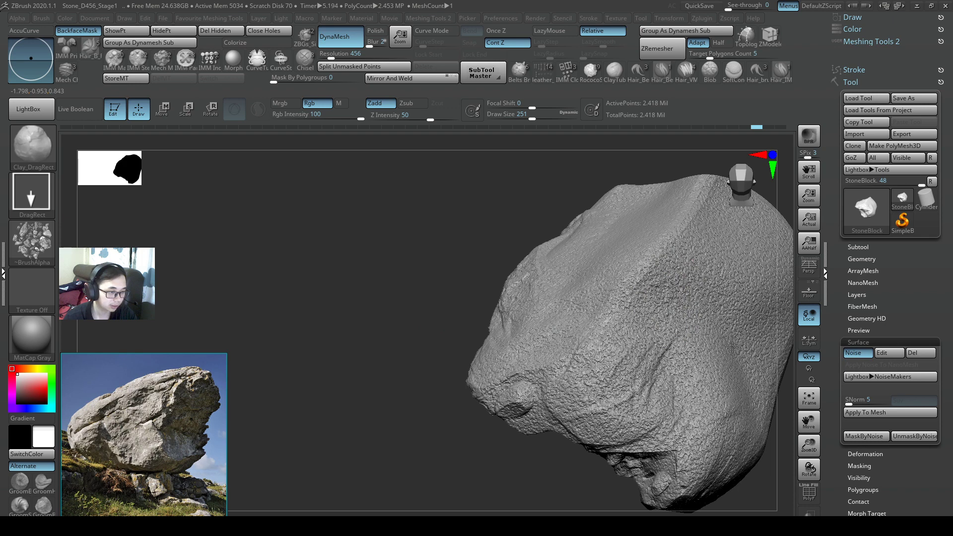
left_click(640, 309)
left_click(740, 401)
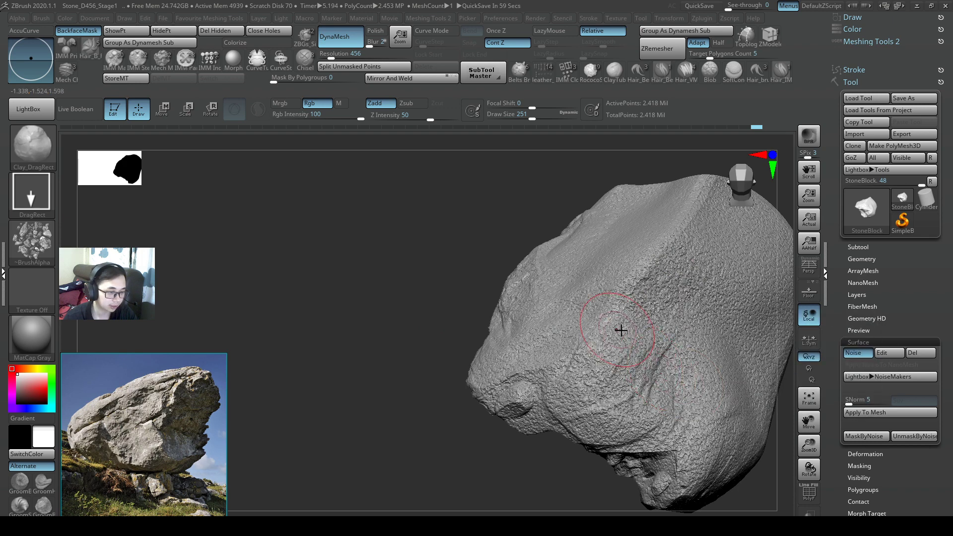
left_click_drag(699, 388, 730, 426)
left_click_drag(669, 407, 728, 447)
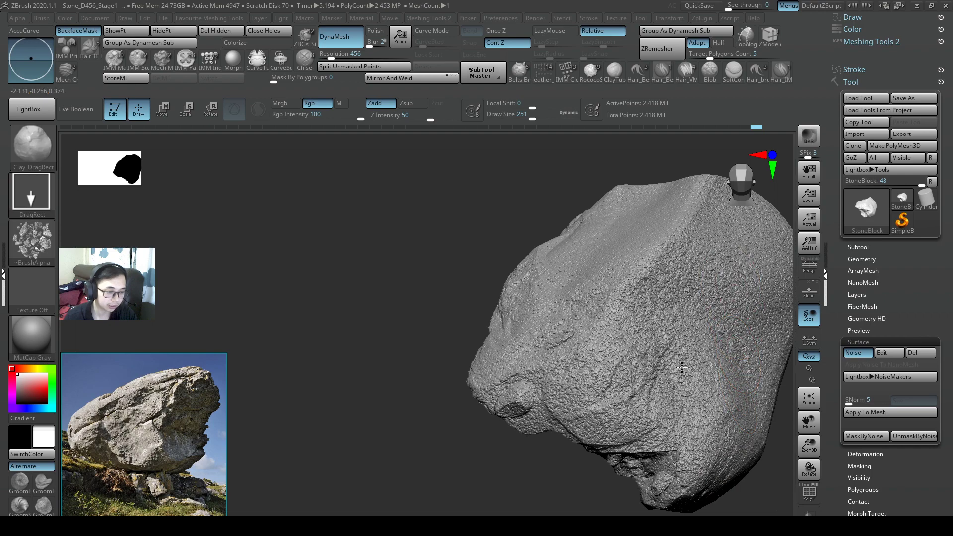
mouse_move(731, 277)
right_mouse_down()
mouse_move(738, 309)
mouse_move(640, 273)
right_mouse_up()
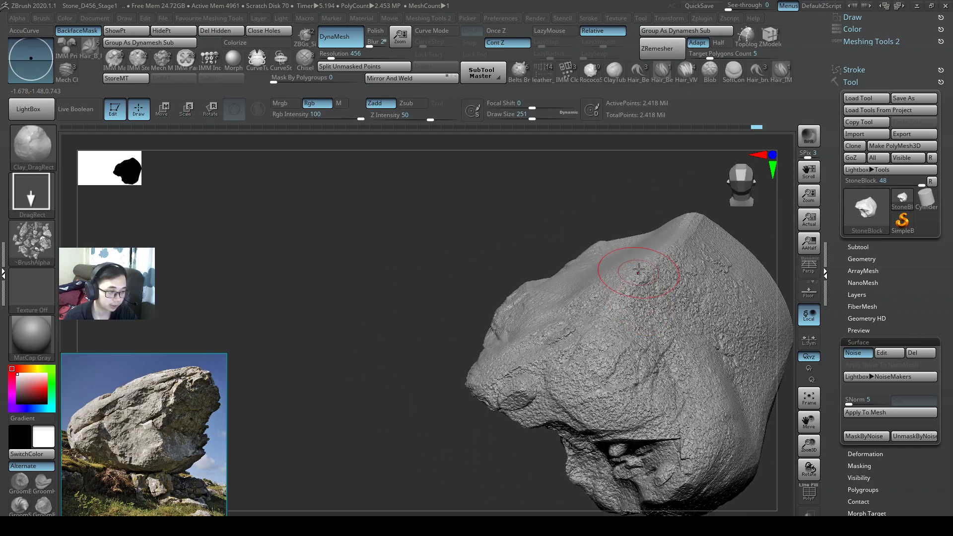
right_click_drag(681, 365, 532, 218)
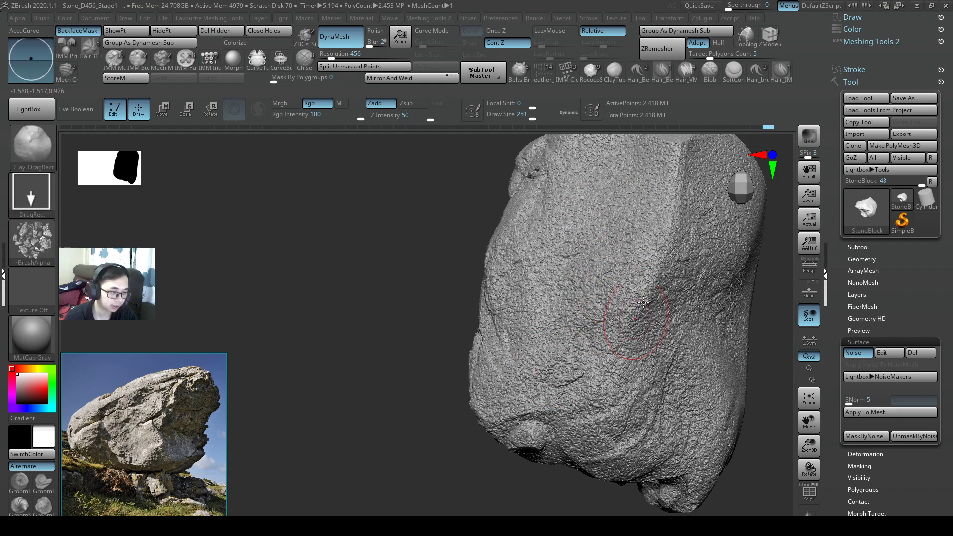
mouse_move(703, 295)
right_mouse_down()
mouse_move(656, 277)
mouse_move(668, 266)
mouse_move(551, 305)
mouse_move(615, 364)
mouse_move(649, 245)
mouse_move(598, 358)
mouse_move(554, 326)
mouse_move(613, 358)
right_mouse_up()
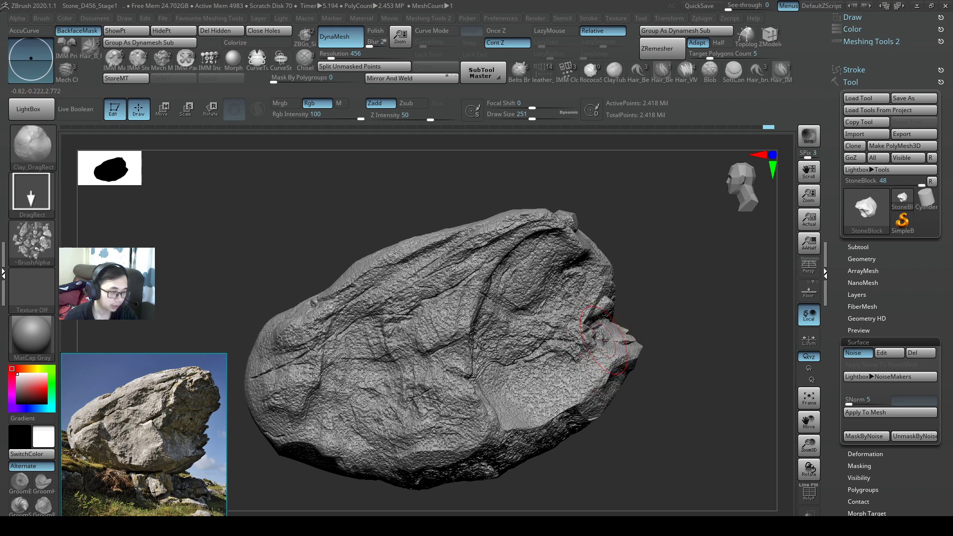
left_click_drag(657, 381, 664, 388)
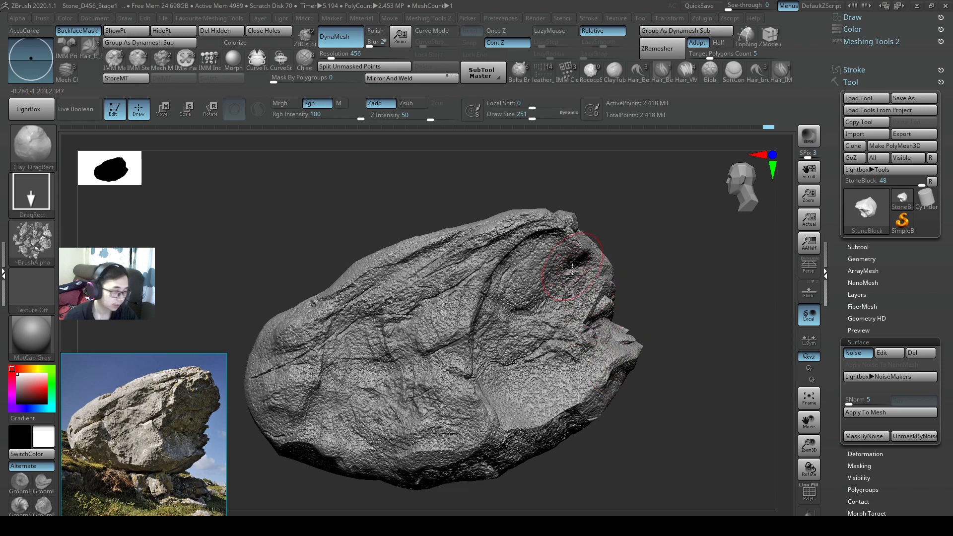
Step: Adjust the silhouette around the upper tip with SnakeHook at draw size 251
key("b")
key("s")
key("h")
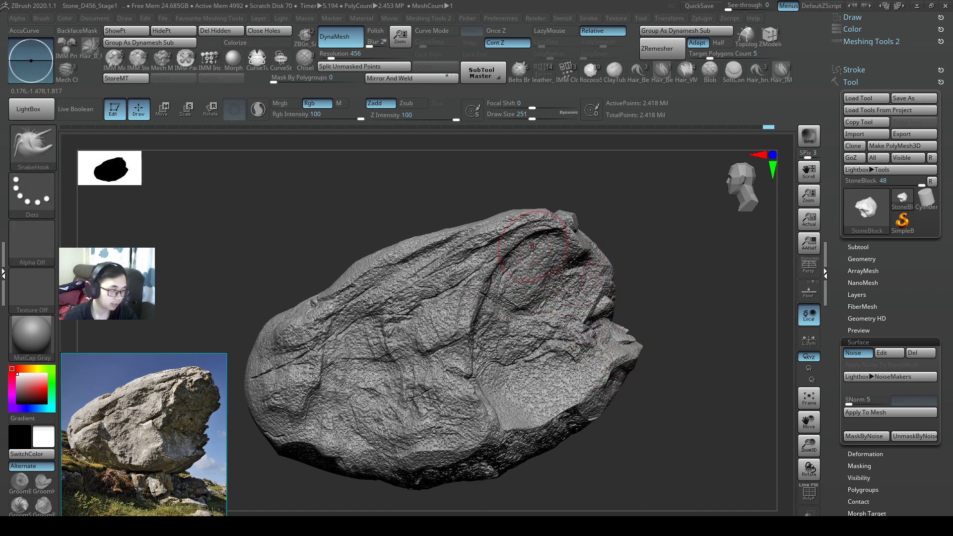
right_click_drag(533, 250, 636, 276, "alt")
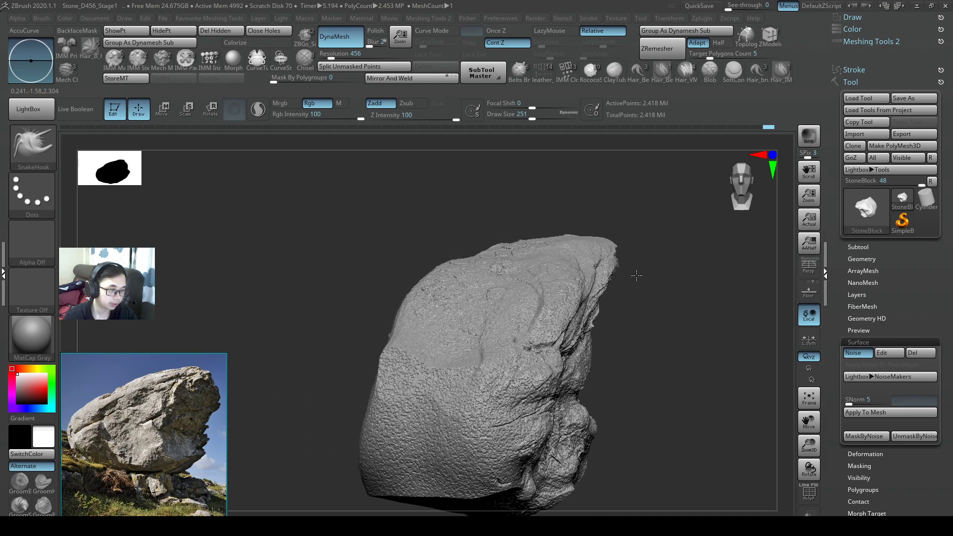
left_click_drag(603, 206, 621, 294, "ctrl+shift")
mouse_move(627, 344)
right_mouse_down()
mouse_move(592, 337)
mouse_move(584, 325)
right_mouse_up()
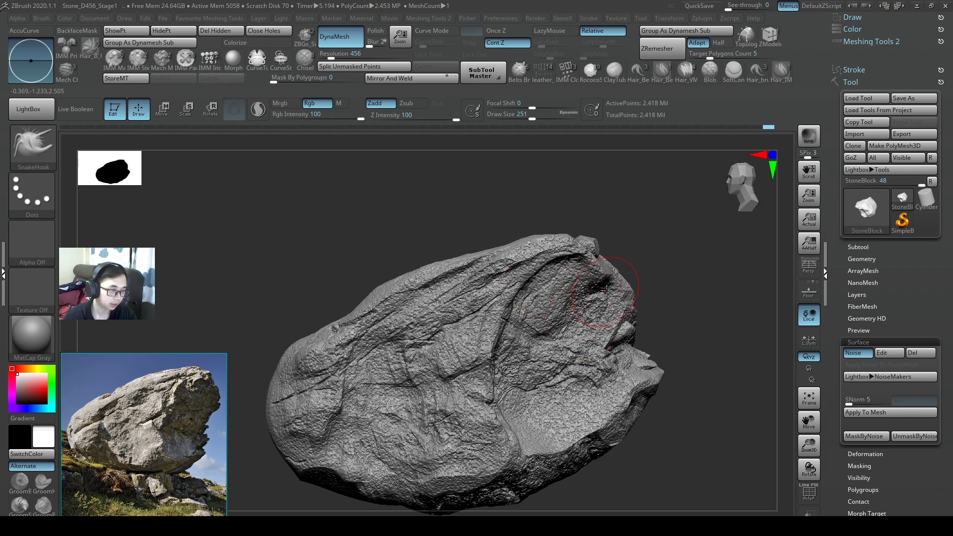
Step: Build up the hollow below the upper tip with ClayBuildup at draw sizes 68 and 77
key("b")
key("c")
key("b")
key("s")
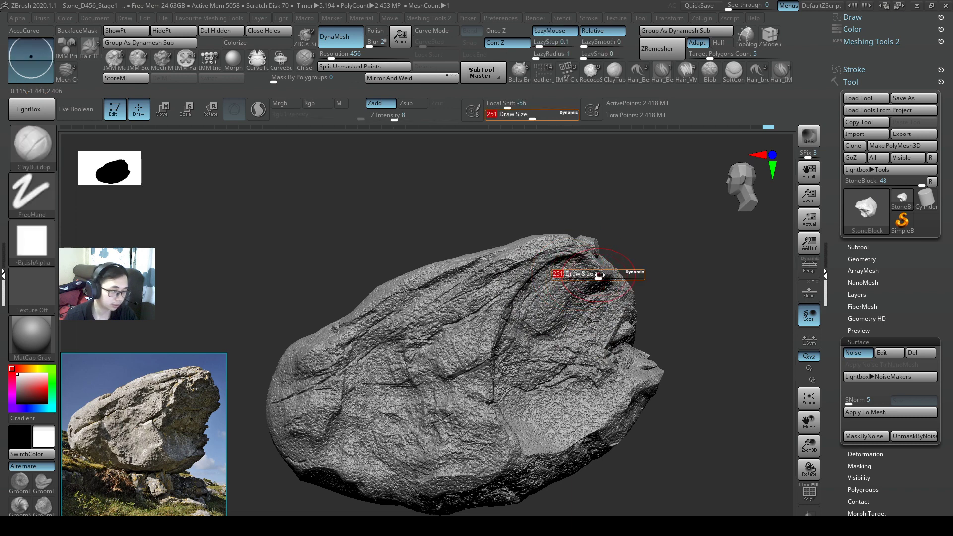
left_click_drag(596, 278, 582, 278)
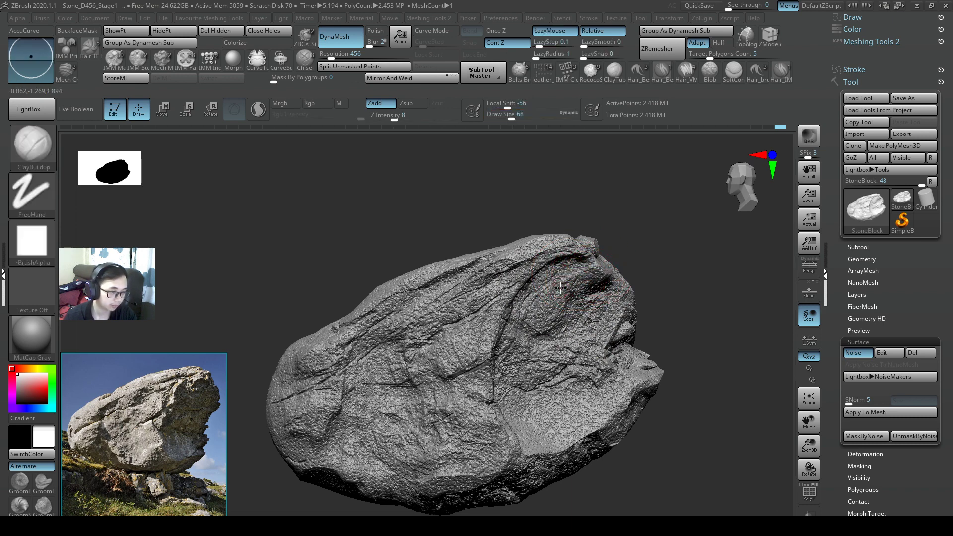
key("s")
left_click_drag(578, 302, 580, 302)
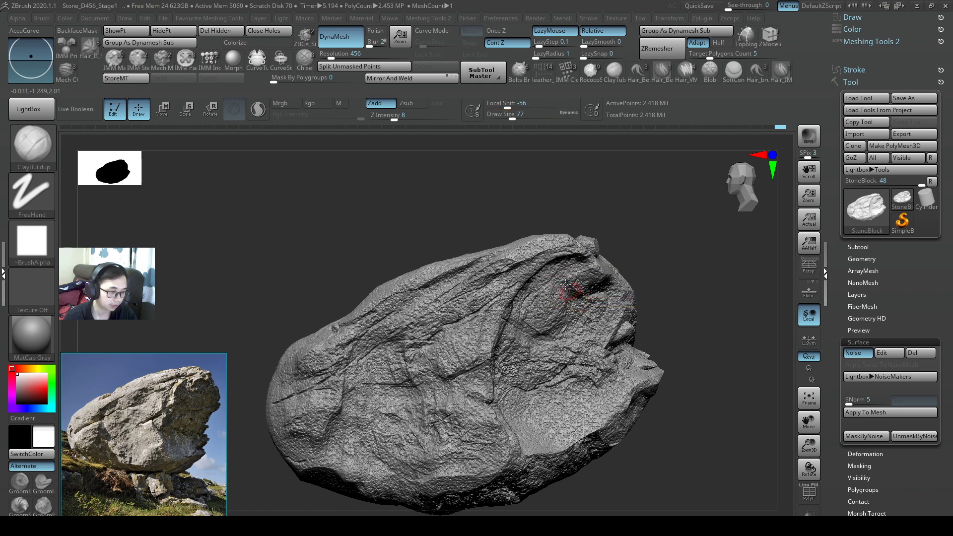
Step: Raise ClayBuildup's Z Intensity to 9, strengthen the forms inside the hollow, and set the draw size to 158
left_click_drag(392, 120, 396, 120)
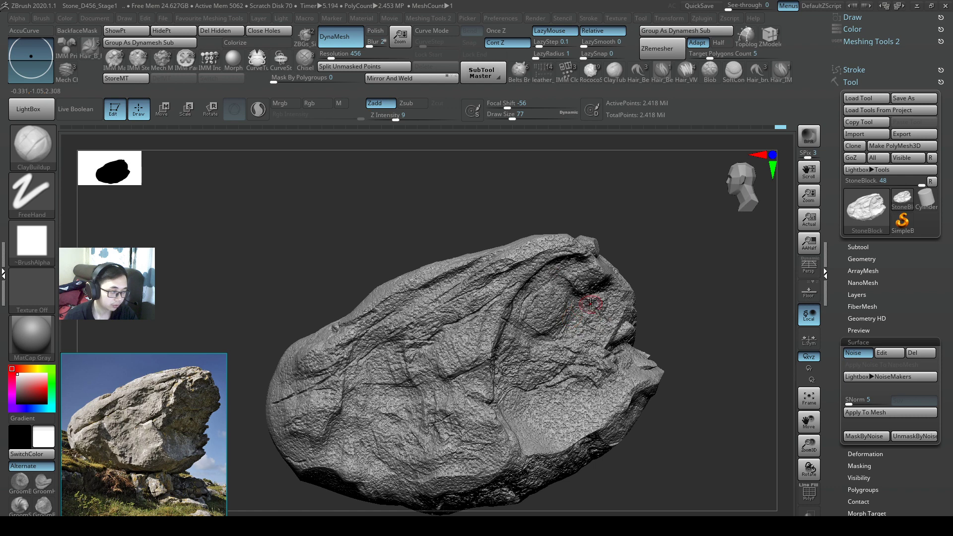
key("s")
left_click_drag(589, 310, 592, 310)
mouse_move(543, 292)
left_mouse_down()
mouse_move(515, 322)
mouse_move(518, 337)
mouse_move(552, 315)
left_mouse_up()
key("s")
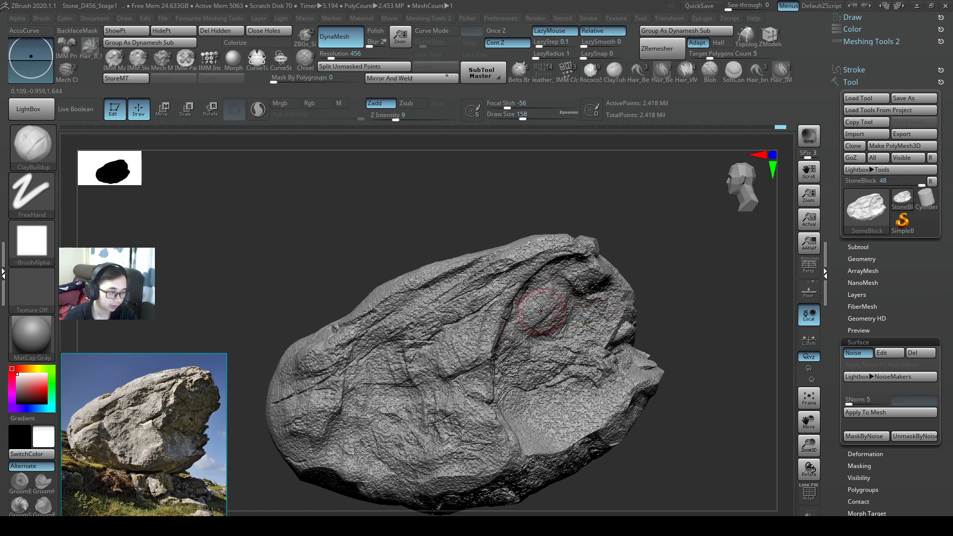
Step: Flatten the raised lump inside the hollow below the upper tip with hPolish at draw size 192
key("b")
key("h")
key("p")
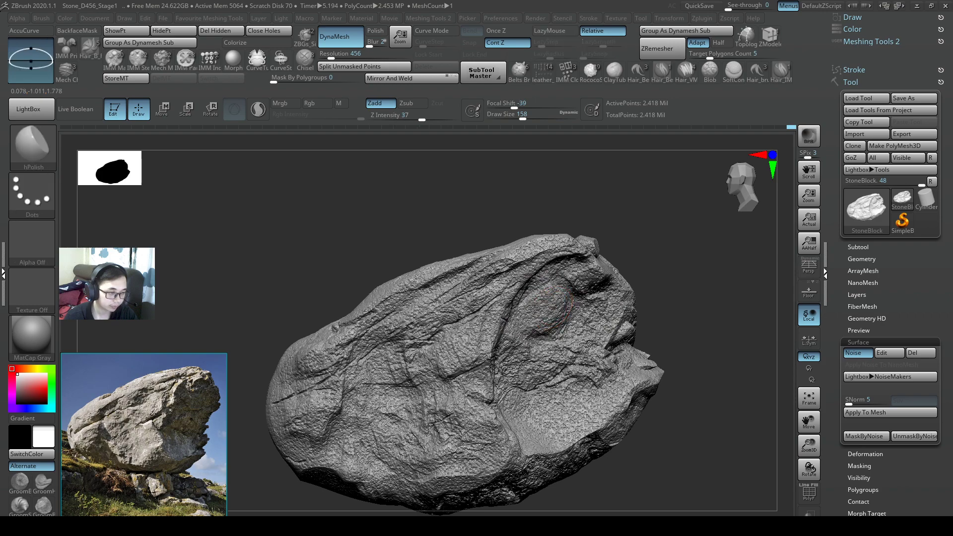
key("s")
left_click_drag(549, 313, 536, 318)
mouse_move(576, 304)
right_mouse_down()
mouse_move(561, 287)
mouse_move(558, 306)
right_mouse_up()
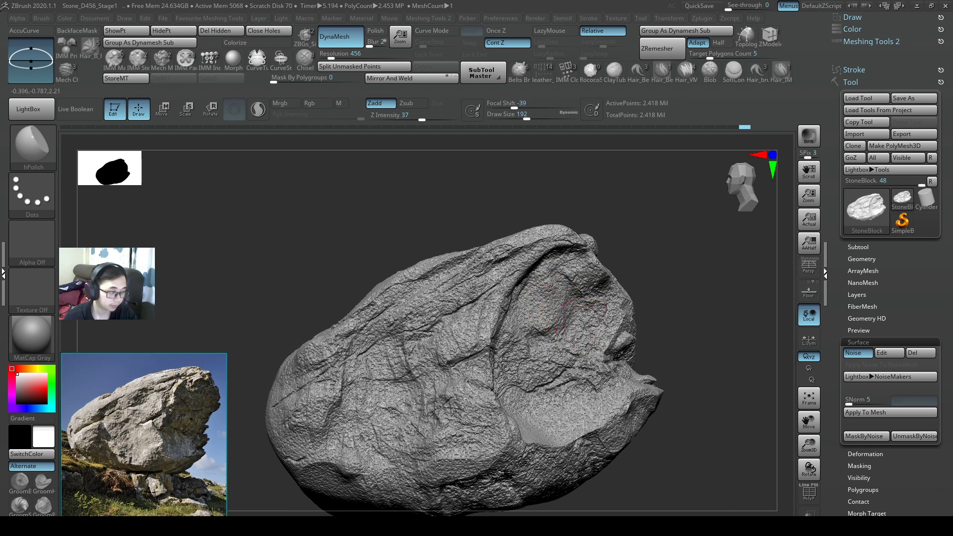
right_click_drag(574, 341, 624, 331)
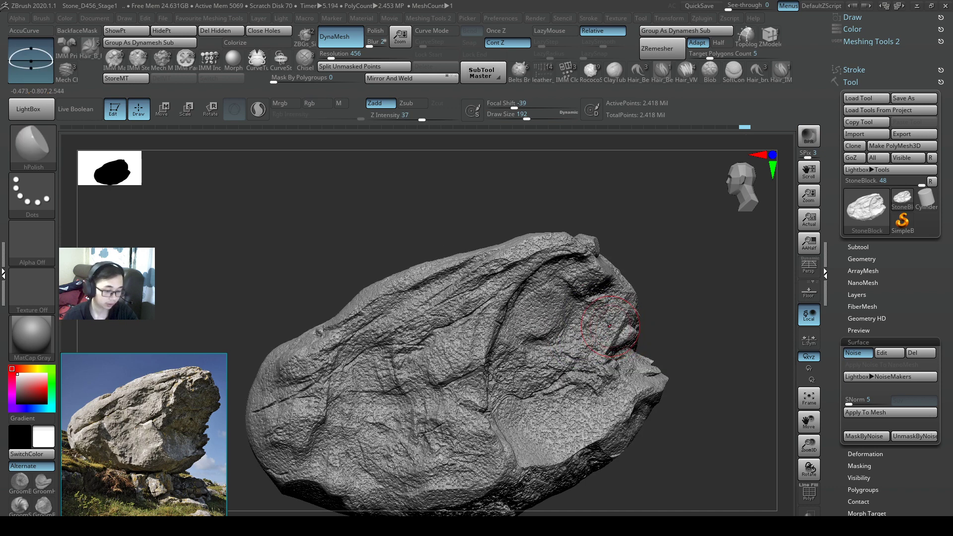
Step: Carve a crack around the flattened lump in the hollow with Orb_Cracks at draw size 31, and set the draw size to 20
key("3")
key("s")
left_click_drag(606, 326, 582, 327)
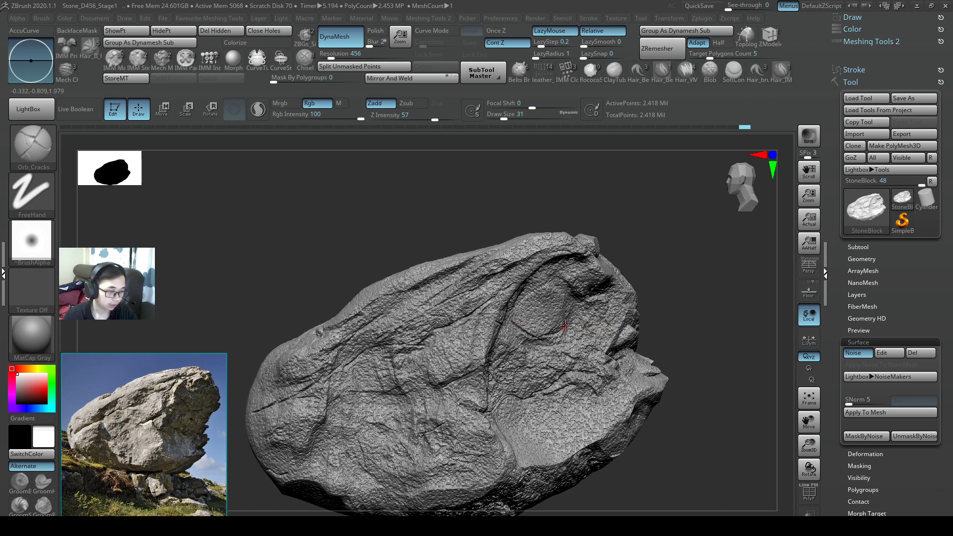
left_click_drag(538, 339, 507, 323, "shift")
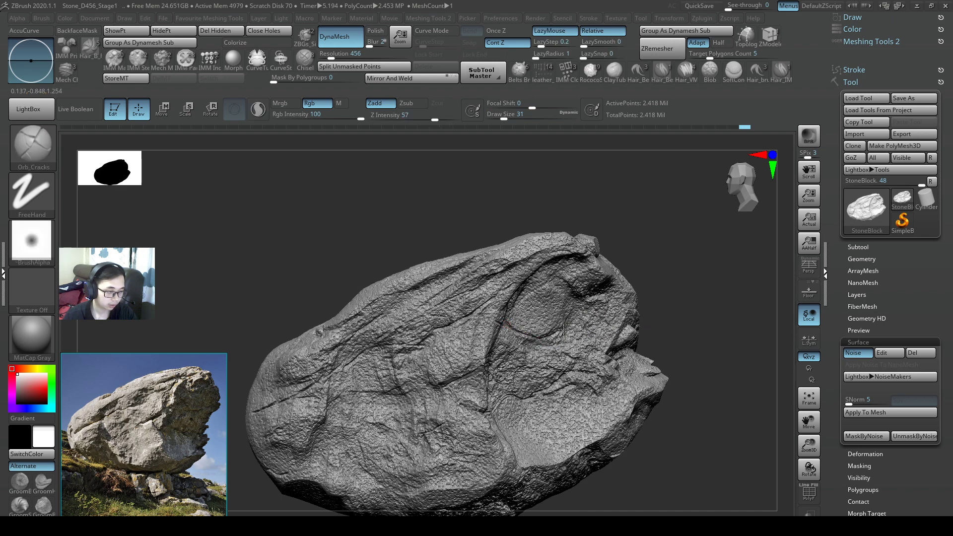
key("s")
mouse_move(568, 325)
left_mouse_down()
mouse_move(633, 299)
mouse_move(602, 317)
left_mouse_up()
key("s")
key("s")
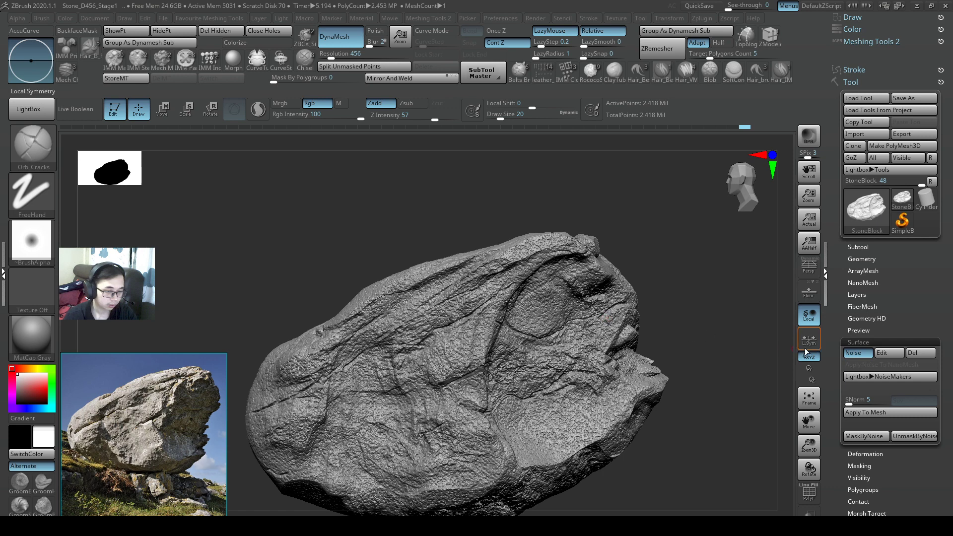
Step: Turn the surface noise off and on to compare the boulder's underlying forms with the noisy surface
left_click(850, 353)
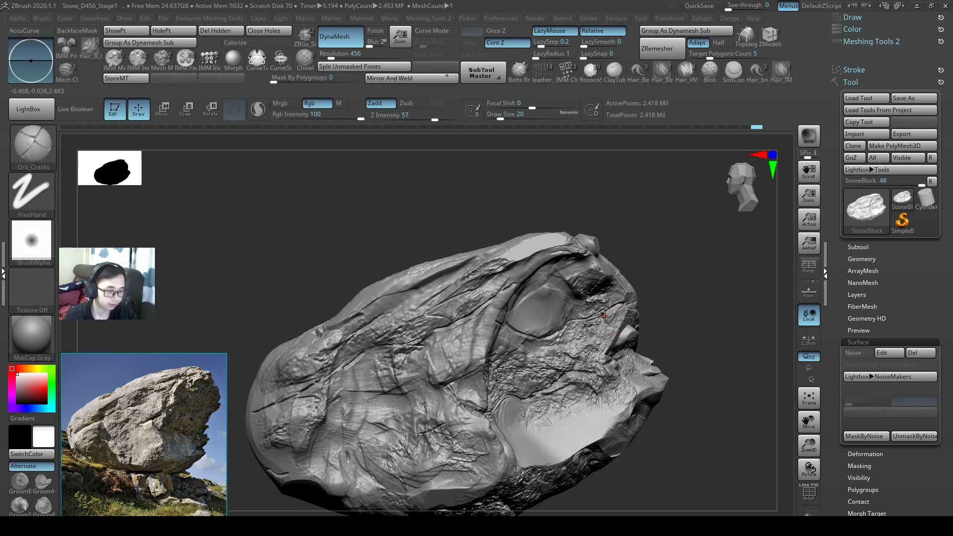
right_click_drag(564, 323, 573, 343, "ctrl")
right_click_drag(561, 381, 529, 410, "alt")
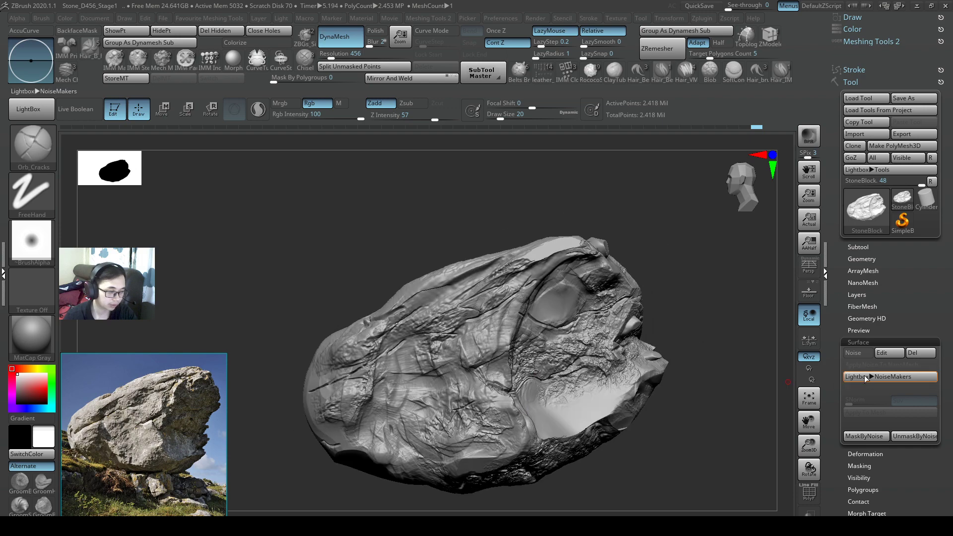
left_click(854, 353)
left_click(865, 358)
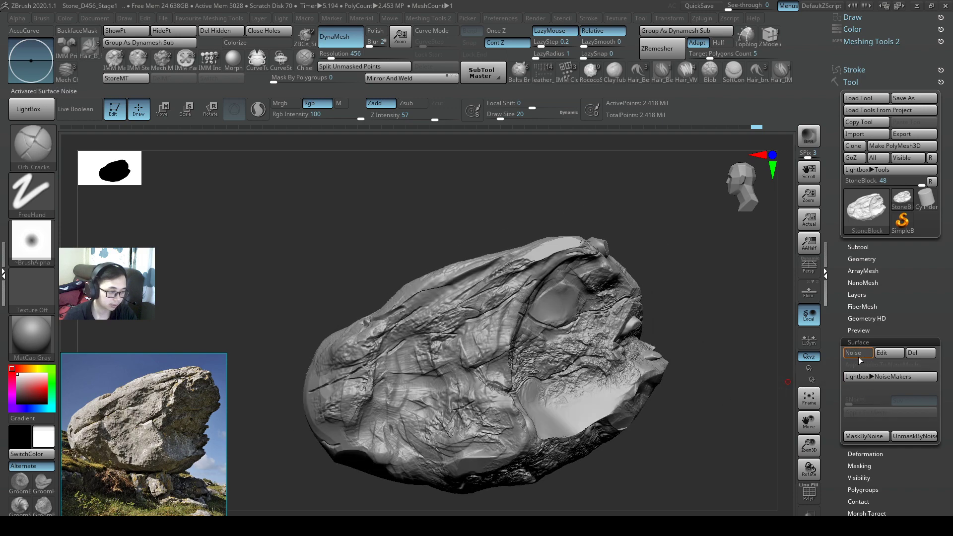
left_click(859, 356)
left_click(859, 356)
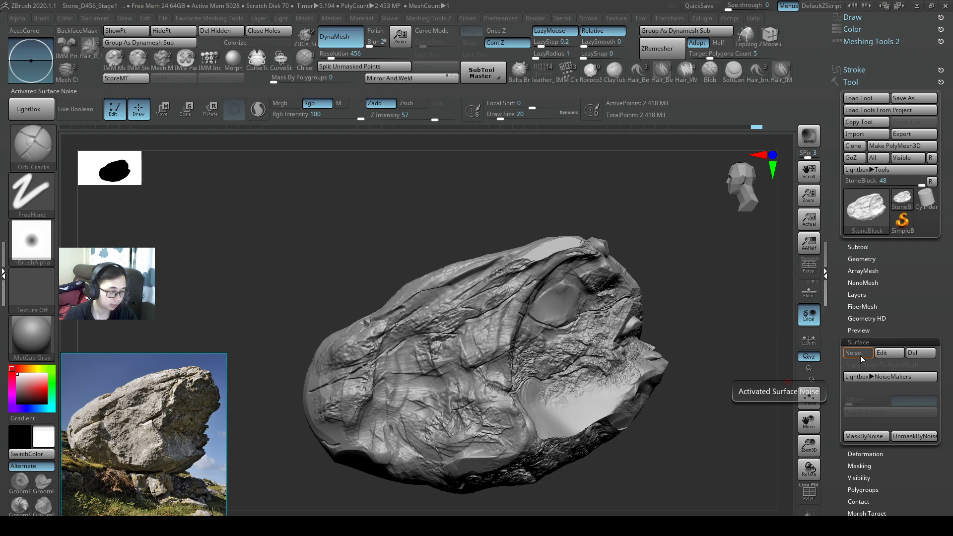
left_click(861, 356)
right_click_drag(719, 357, 678, 386, "alt")
mouse_move(677, 386)
right_mouse_down("ctrl")
mouse_move(645, 359)
mouse_move(602, 366)
mouse_move(615, 366)
mouse_move(602, 378)
right_mouse_up("ctrl")
Step: Reshape the boulder's overall silhouette with SnakeHook at draw size 1000, and set the draw size to 943
key("b")
key("s")
key("h")
key("s")
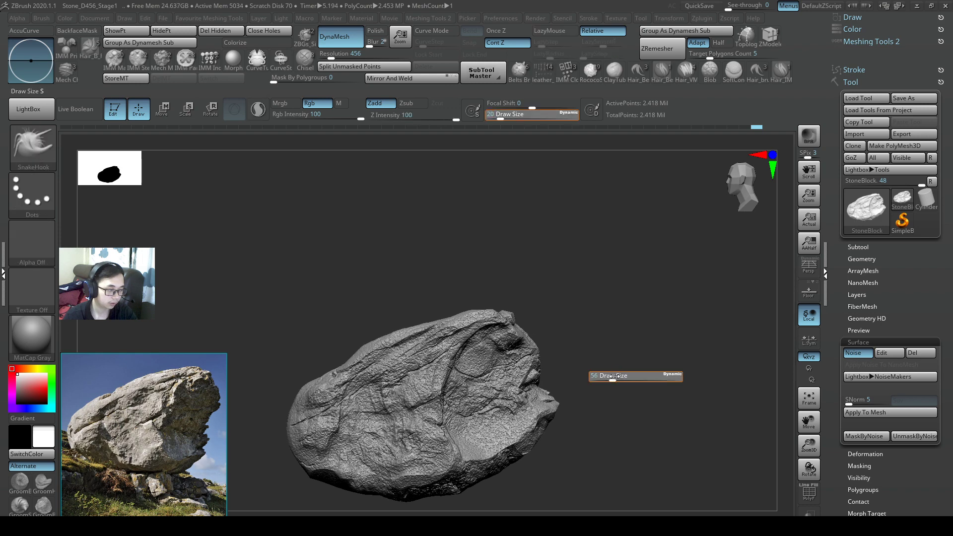
left_click_drag(662, 379, 679, 379)
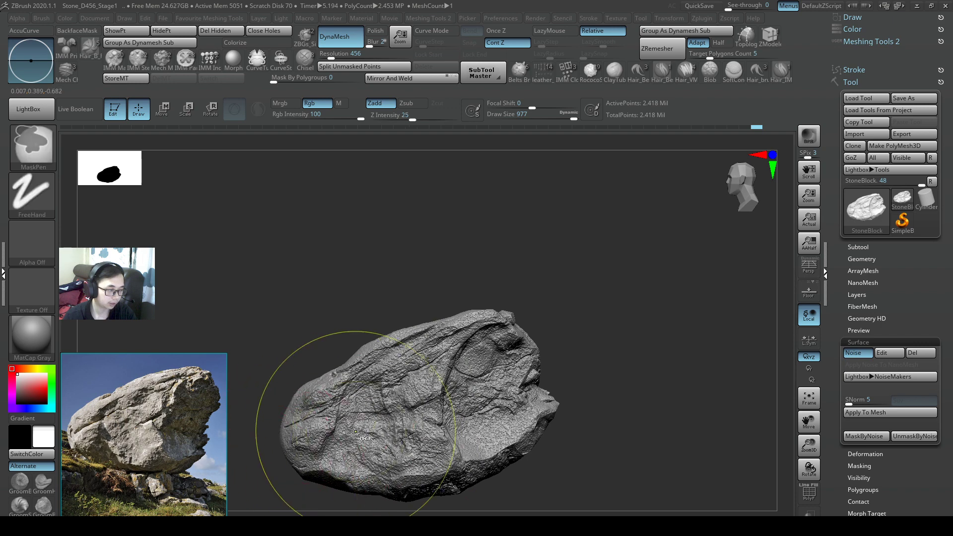
key("s")
left_click_drag(446, 418, 460, 424)
key("s")
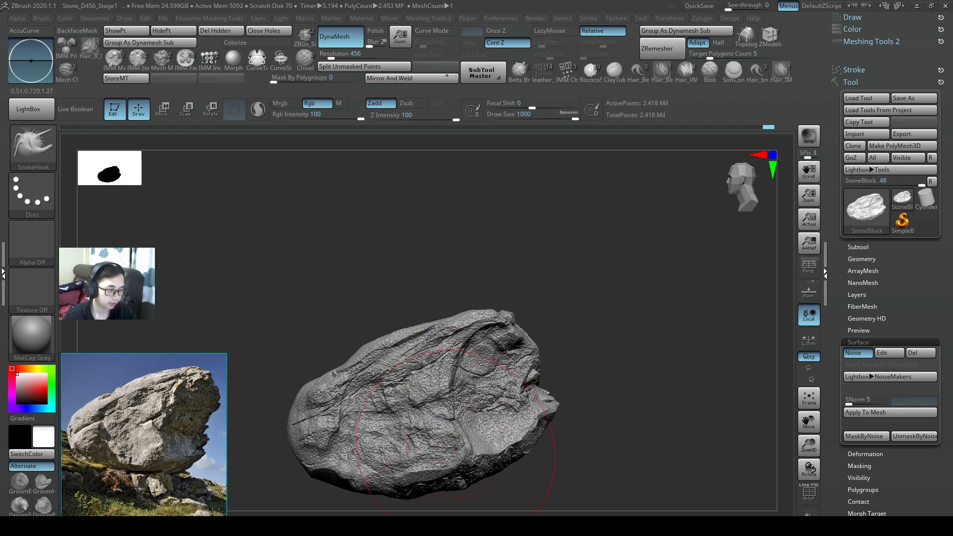
key("s")
left_click_drag(464, 413, 462, 413)
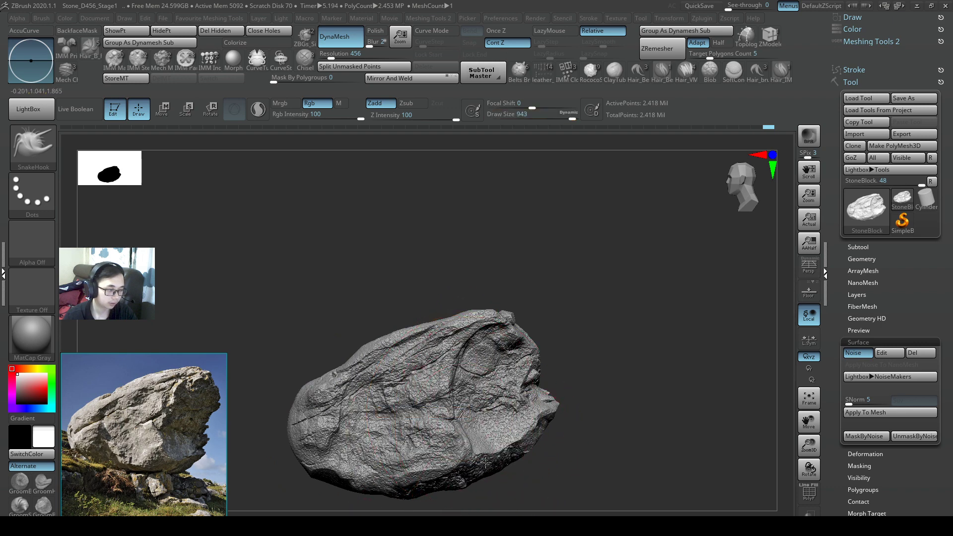
Step: Refine the silhouette along the upper tip and broken edge with SnakeHook, reducing the draw size in stages to 533
mouse_move(556, 447)
right_mouse_down("ctrl")
mouse_move(500, 421)
mouse_move(518, 414)
right_mouse_up("ctrl")
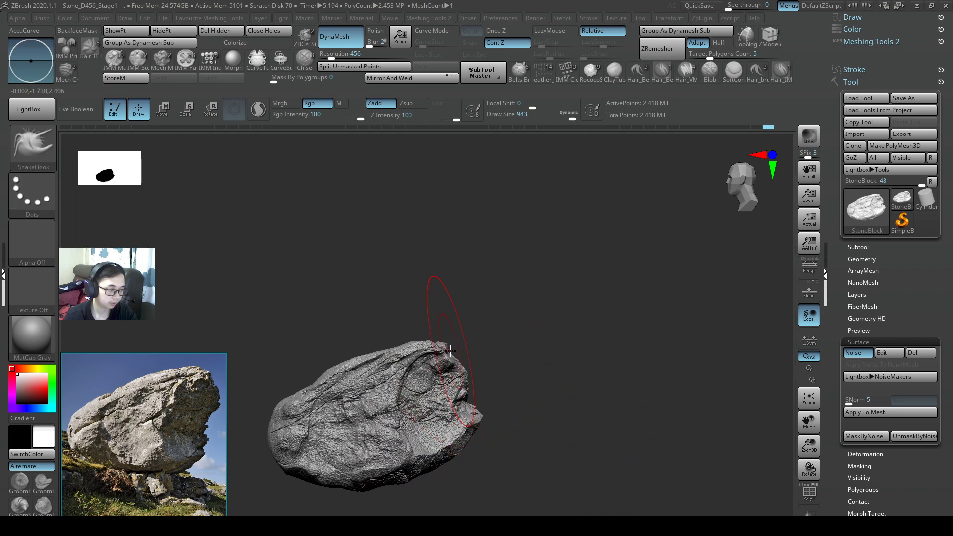
key("bracketleft")
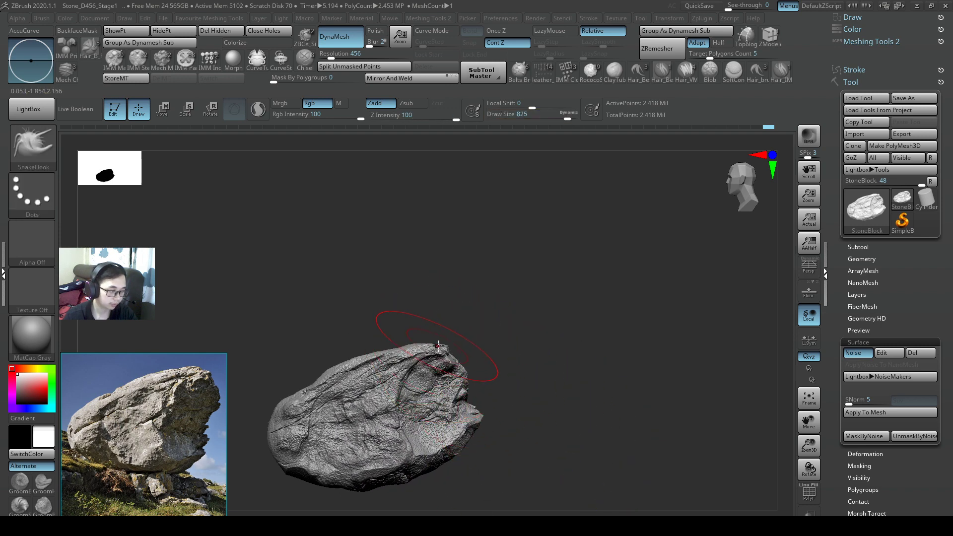
key("bracketleft")
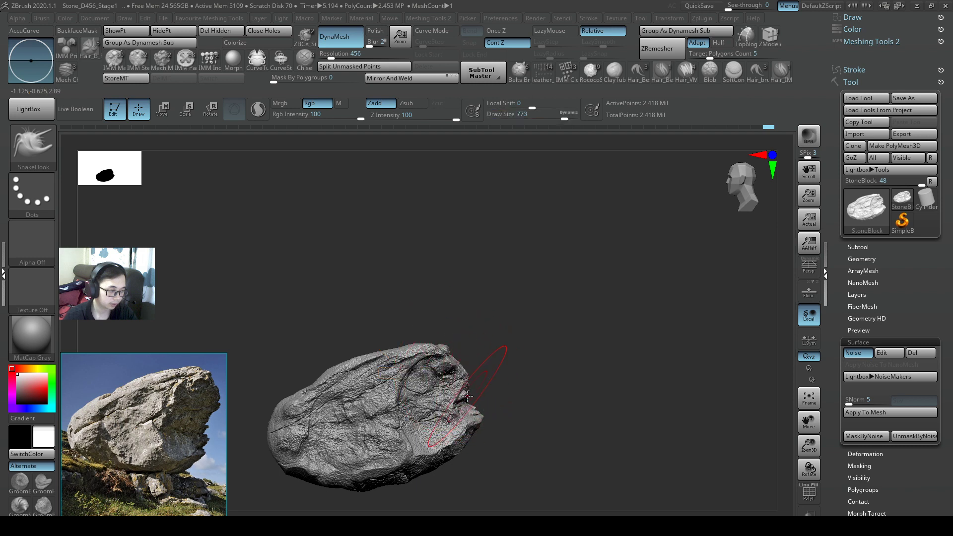
key("bracketleft")
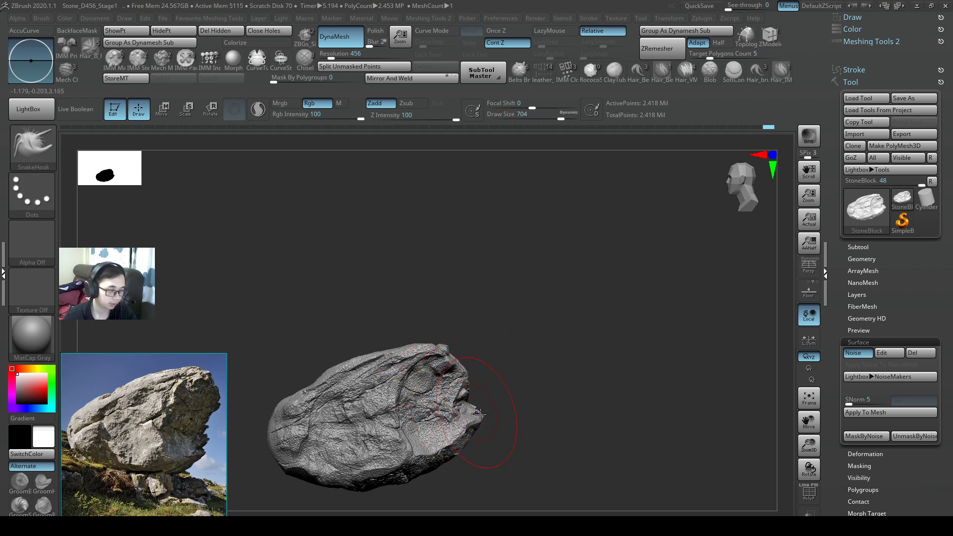
key("bracketleft")
key("bracketleft")
mouse_move(502, 419)
left_mouse_down()
mouse_move(481, 430)
mouse_move(506, 407)
left_mouse_up()
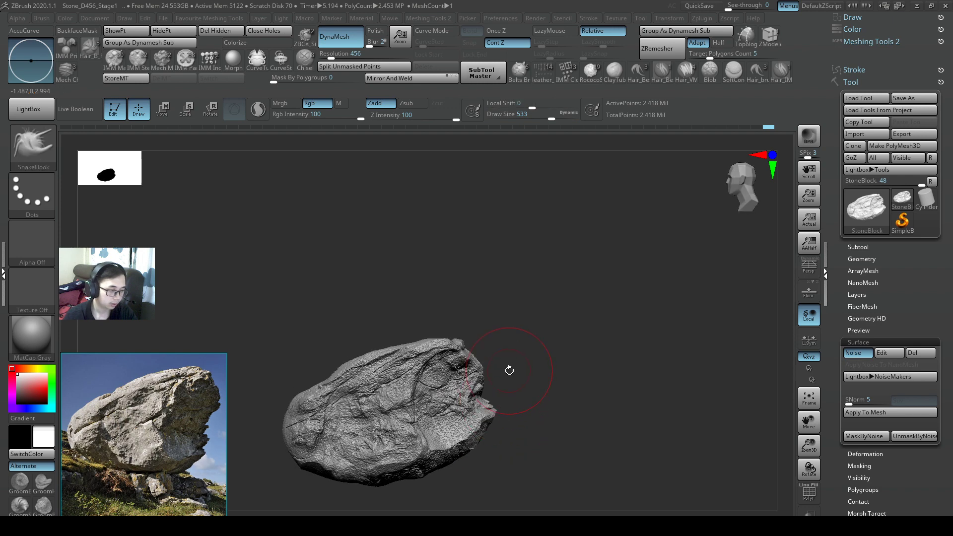
left_click_drag(510, 370, 512, 423)
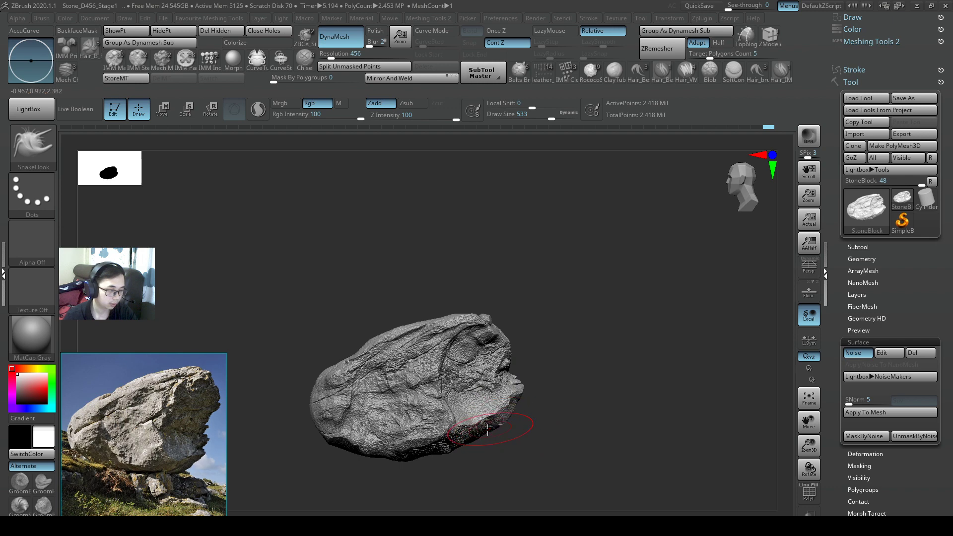
Step: Set SnakeHook's draw size to 867 and examine the boulder's broken end from above
key("s")
mouse_move(503, 400)
left_mouse_down()
mouse_move(521, 400)
mouse_move(521, 432)
left_mouse_up()
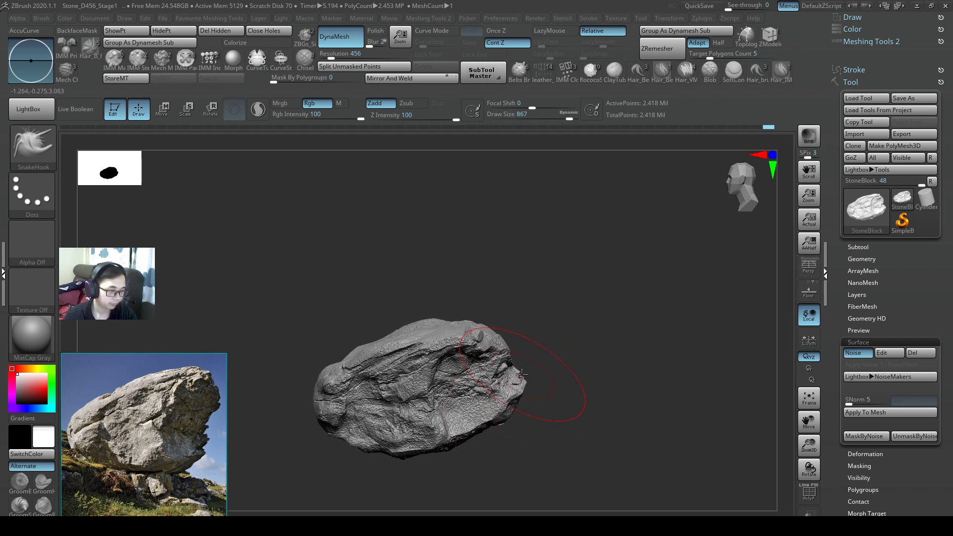
left_click_drag(519, 373, 537, 347)
key("w")
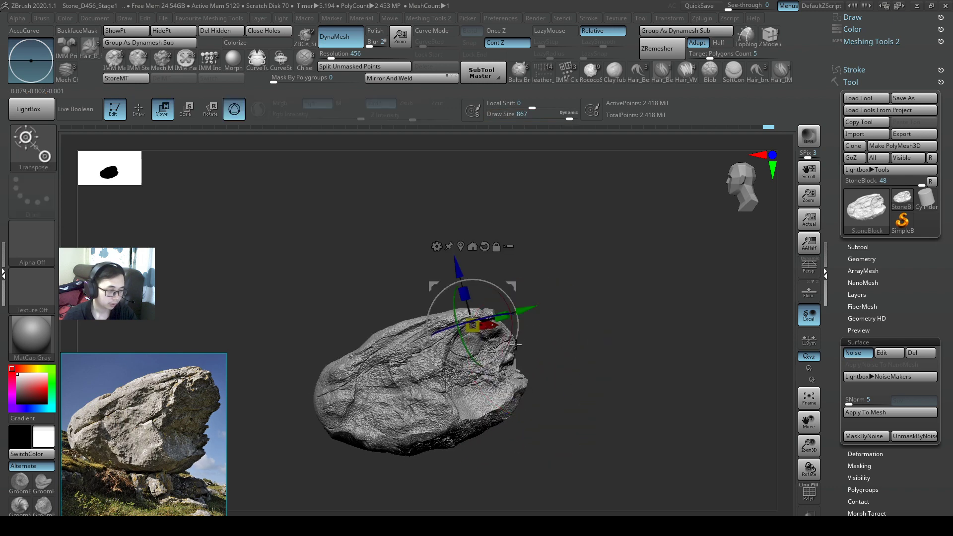
left_click_drag(505, 319, 497, 327)
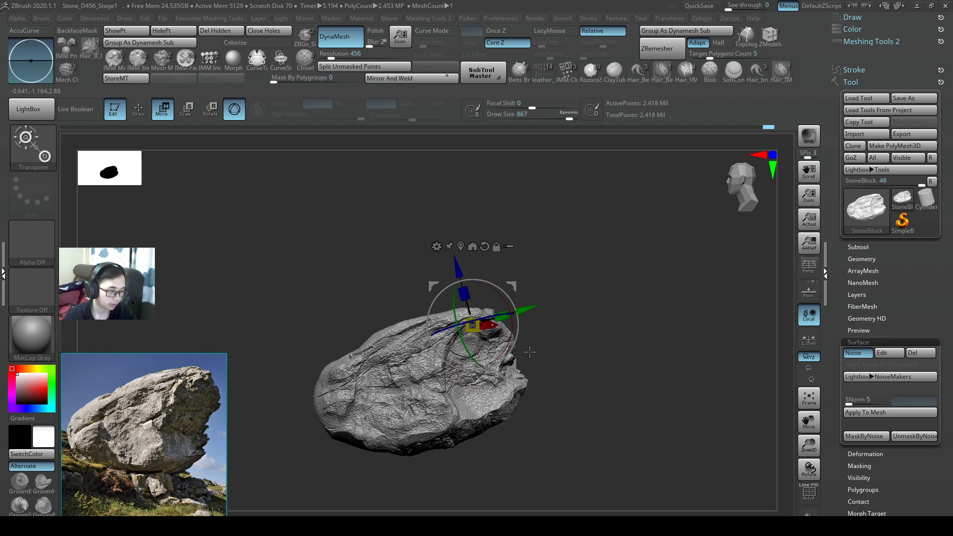
key("q")
Step: Pull the boulder's broken end slightly outward with SnakeHook at draw size 1000, working from above
mouse_move(551, 393)
left_mouse_down()
mouse_move(532, 398)
mouse_move(506, 385)
mouse_move(519, 373)
mouse_move(532, 398)
left_mouse_up()
key("s")
key("s")
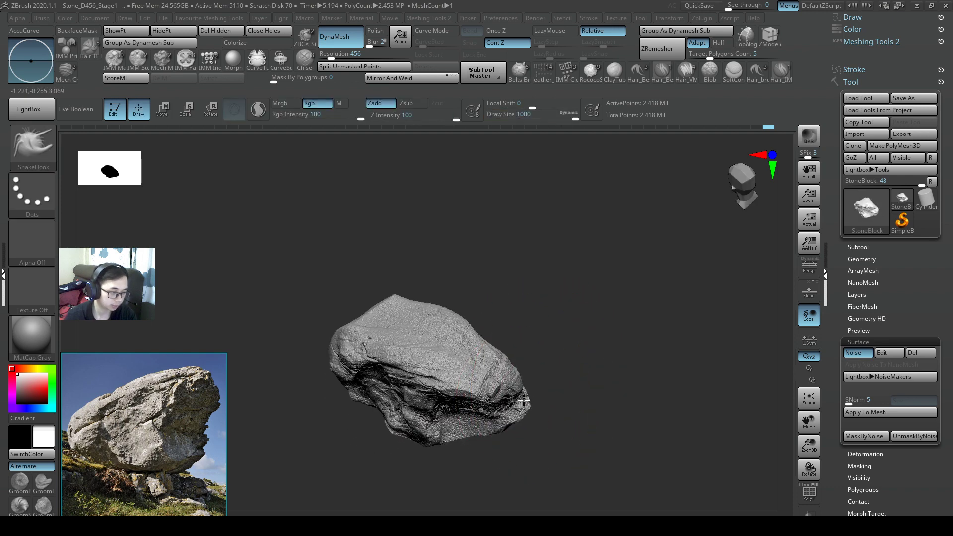
key("ctrl")
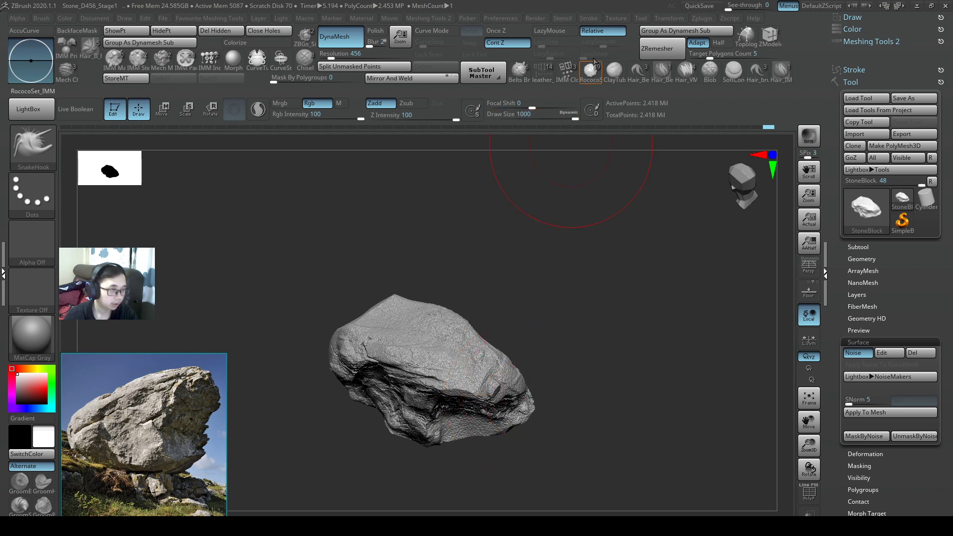
left_click_drag(577, 199, 571, 276)
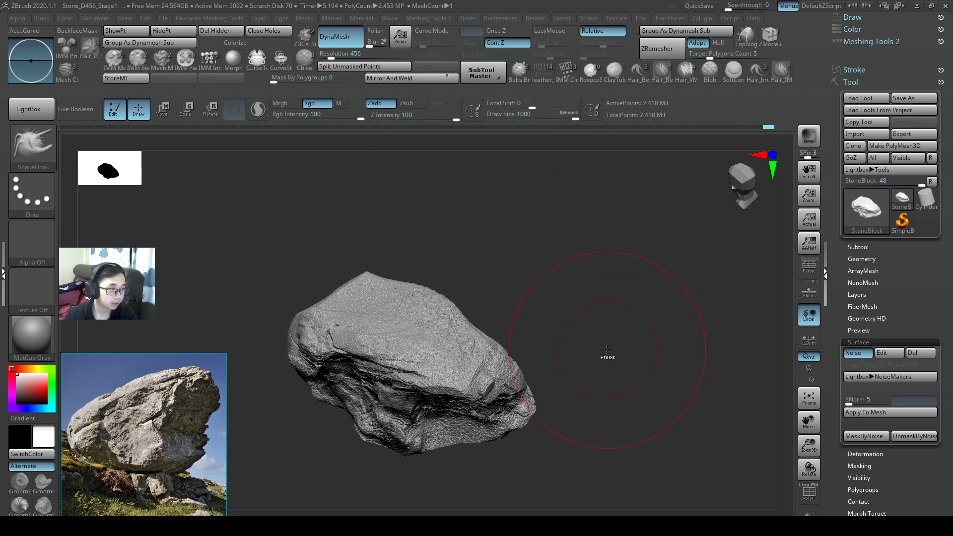
Step: Try the Remember Draw Size Per Brush option and the neighbouring dynamic size option on the zoomed-out boulder
right_click_drag(611, 356, 536, 342, "ctrl")
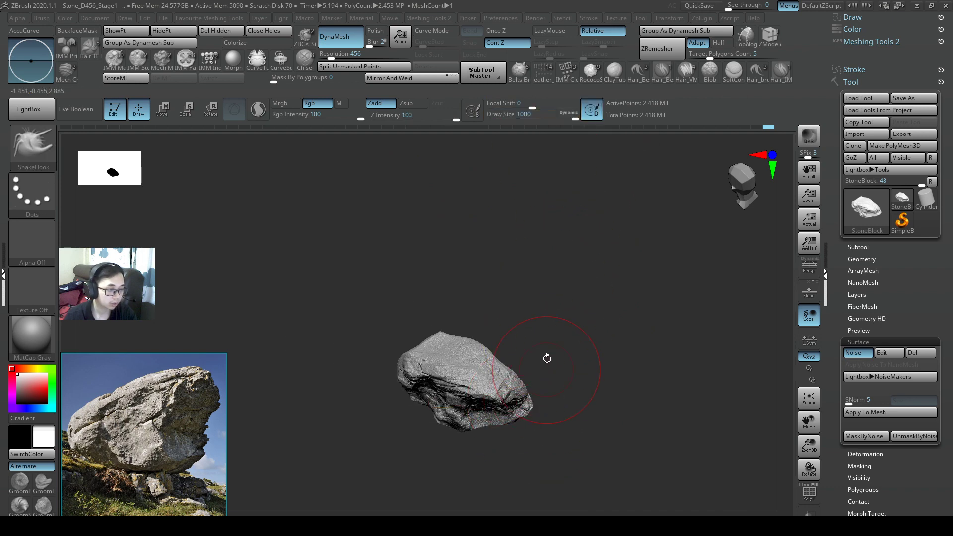
right_click_drag(552, 284, 472, 296, "ctrl")
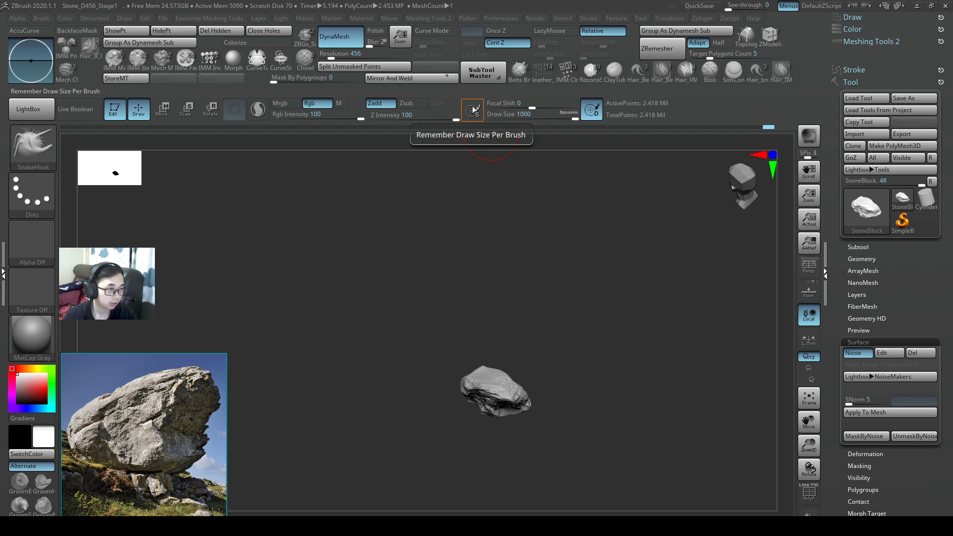
left_click(473, 109)
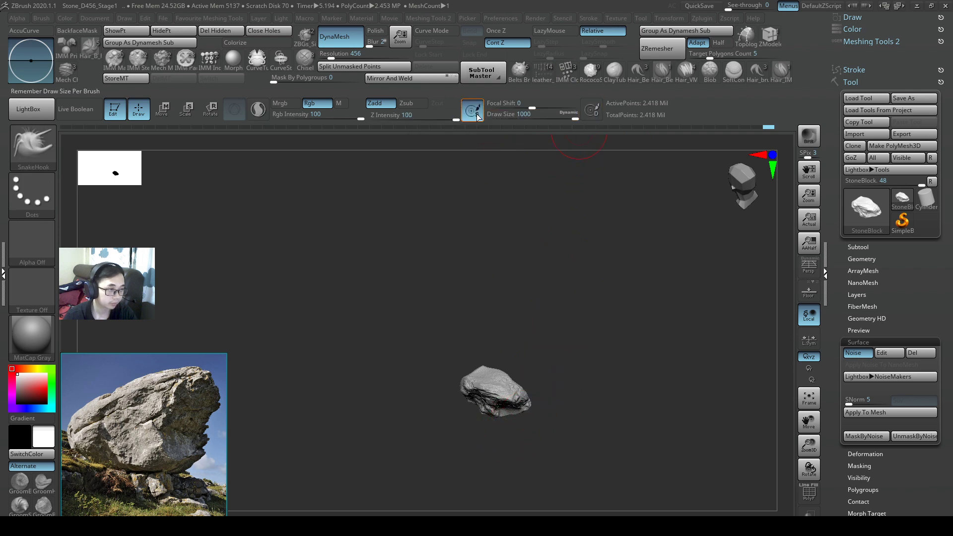
left_click(473, 110)
left_click(594, 112)
right_click_drag(563, 438, 613, 437, "ctrl")
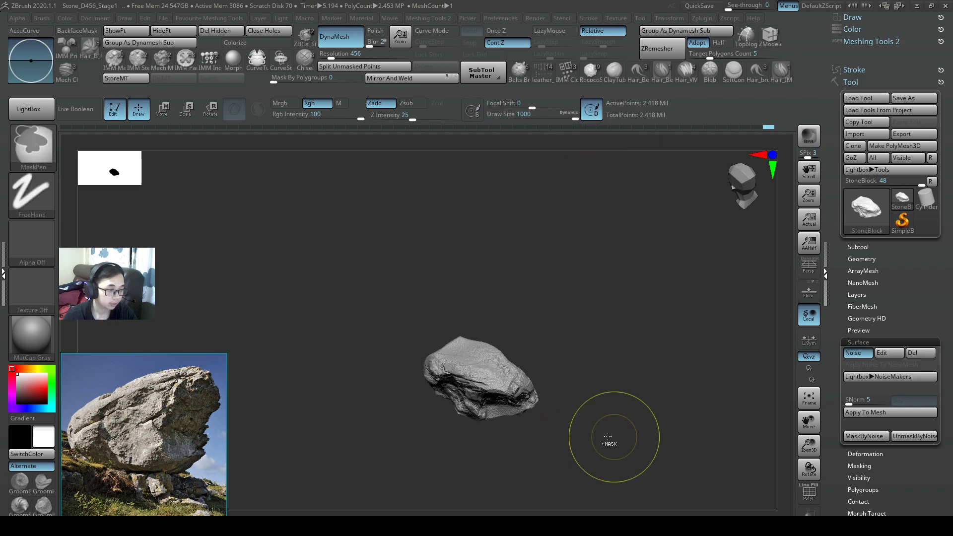
key("s")
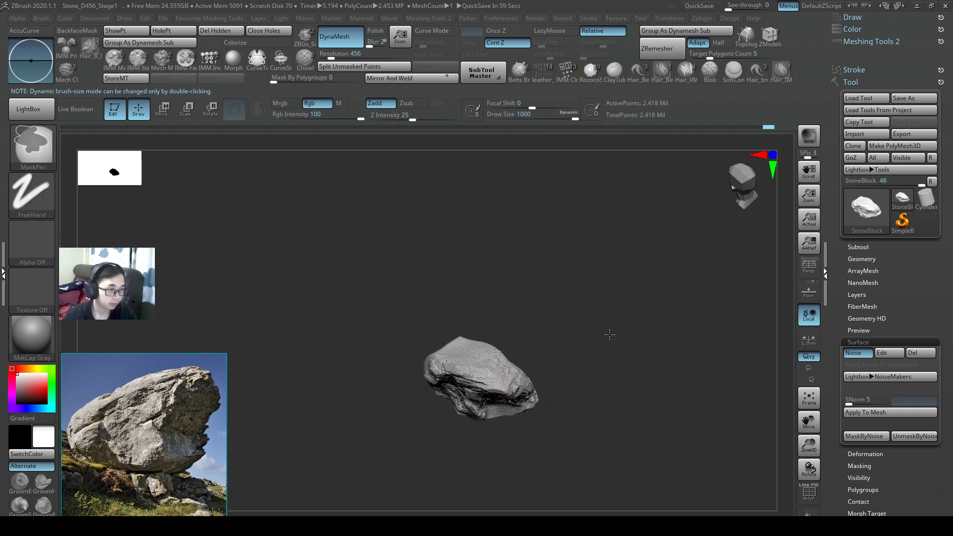
Step: Set SnakeHook's draw size to 825 and switch off its Dynamic size mode
right_click_drag(608, 334, 528, 365, "ctrl")
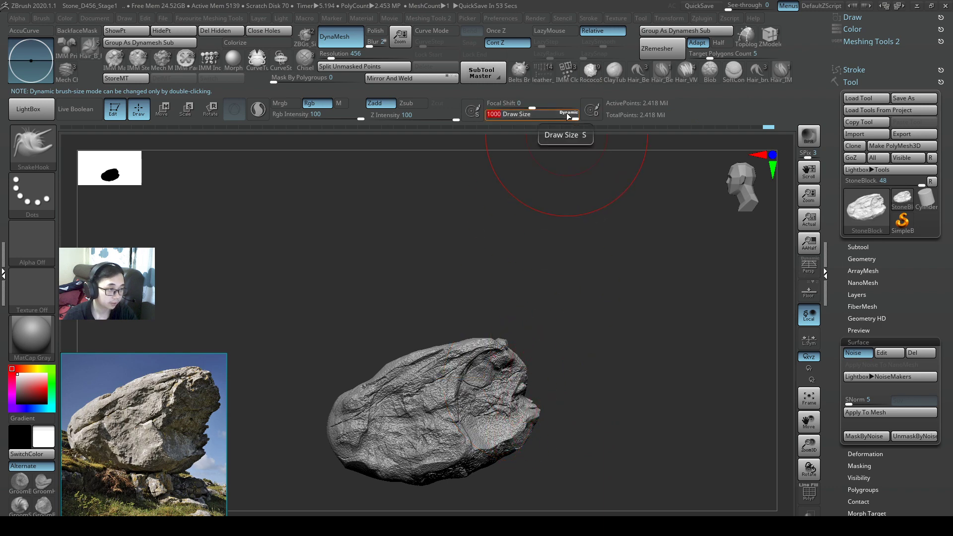
key("shift")
key("ctrl")
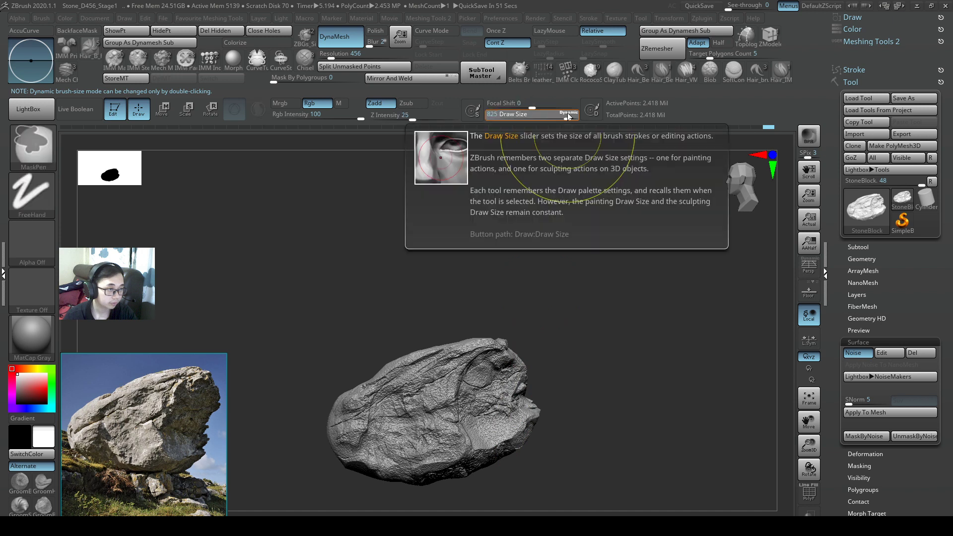
double_click(569, 116)
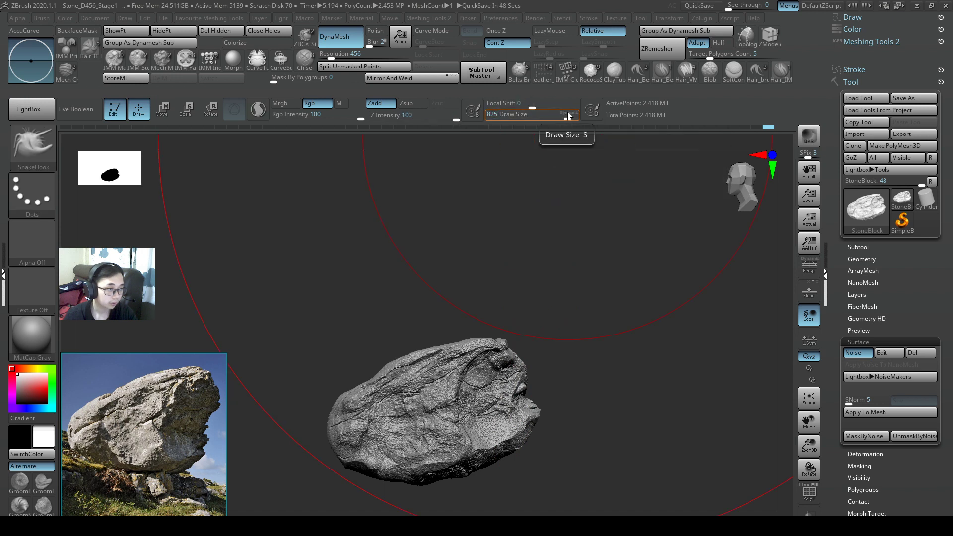
key("ctrl")
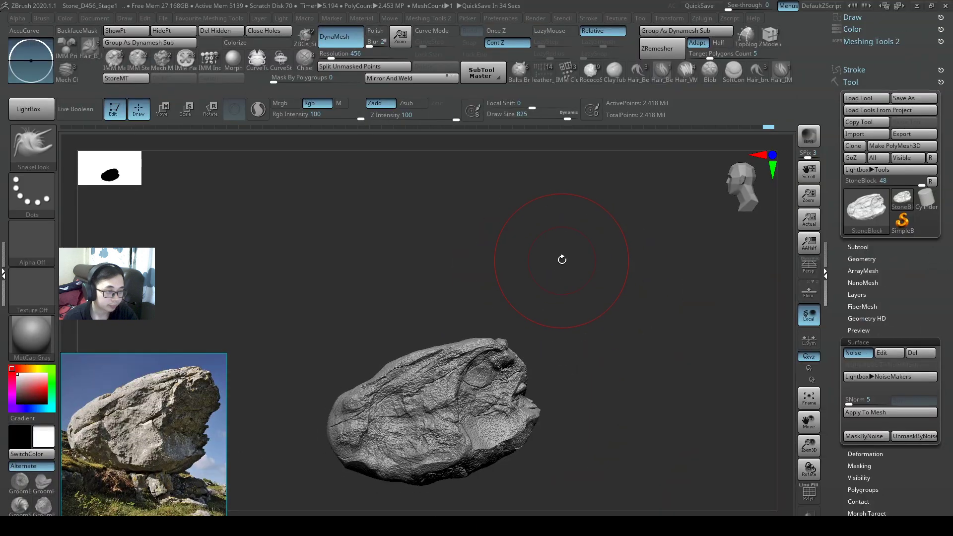
Step: Set SnakeHook's draw size to 1000 for reshaping the boulder seen from above and farther away
left_click_drag(563, 407, 586, 171)
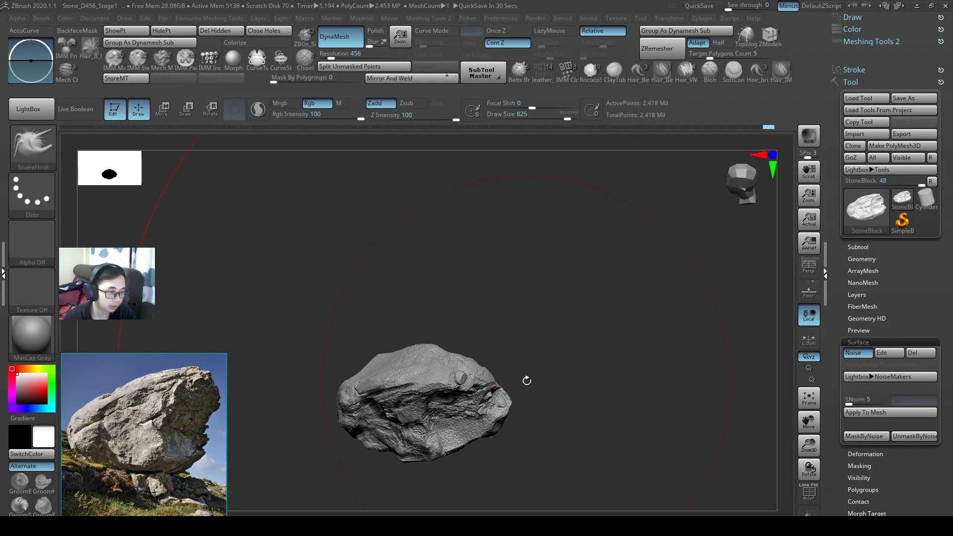
mouse_move(526, 379)
right_mouse_down("ctrl")
mouse_move(379, 359)
mouse_move(553, 376)
mouse_move(566, 368)
mouse_move(623, 381)
mouse_move(385, 383)
right_mouse_up("ctrl")
mouse_move(557, 385)
right_mouse_down("ctrl")
mouse_move(430, 394)
mouse_move(551, 379)
mouse_move(546, 389)
right_mouse_up("ctrl")
key("s")
left_click_drag(548, 393, 538, 394)
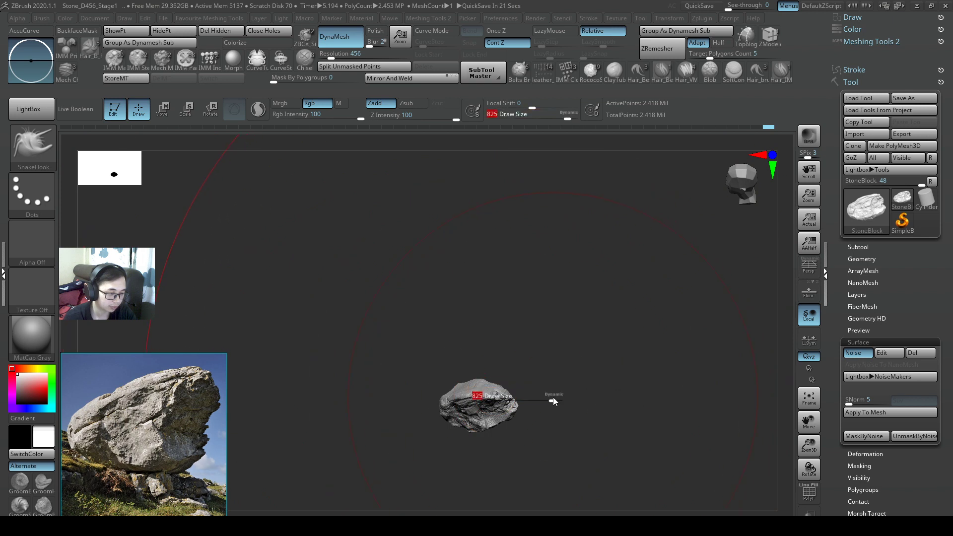
key("s")
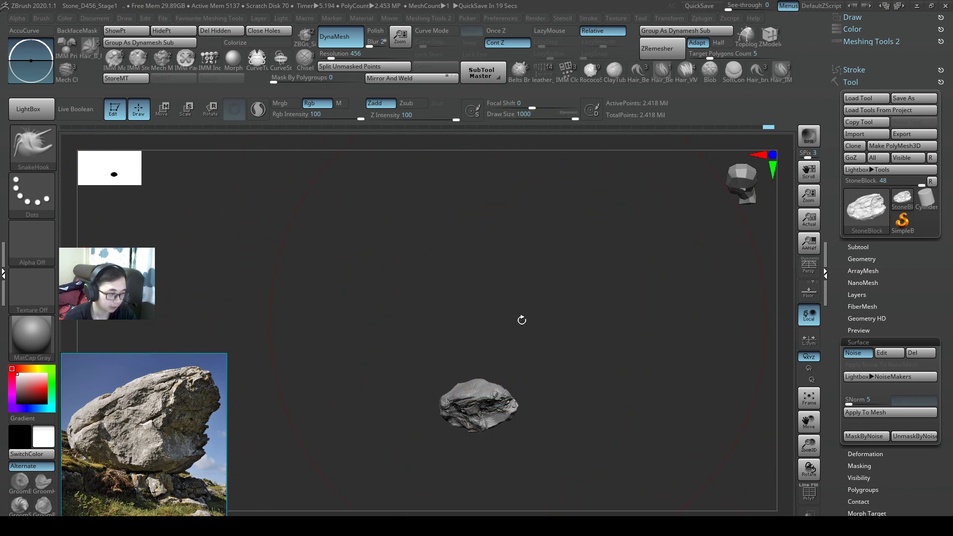
Step: Set SnakeHook's draw size to 484 for reshaping the boulder from a closer view
mouse_move(522, 347)
right_mouse_down("ctrl")
mouse_move(365, 349)
mouse_move(598, 355)
mouse_move(604, 415)
right_mouse_up("ctrl")
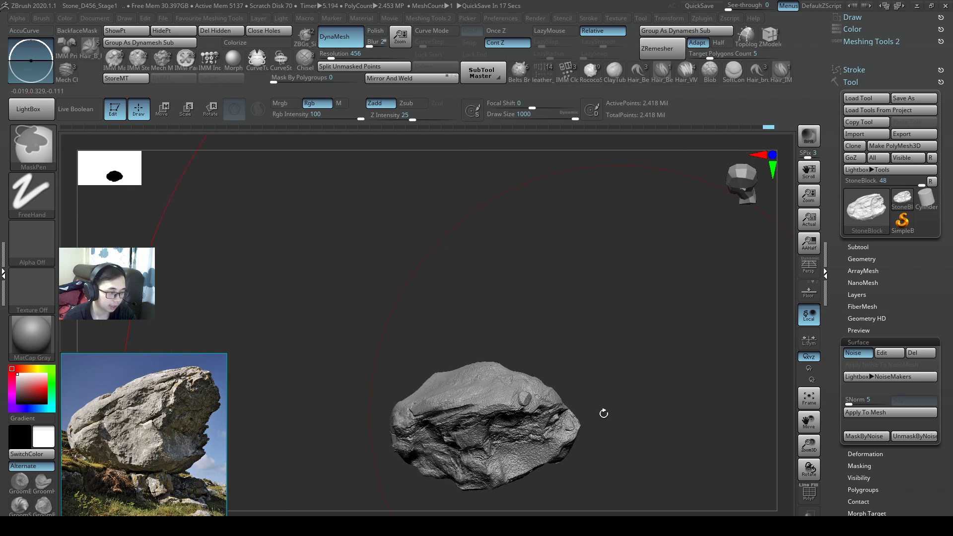
key("s")
left_click_drag(541, 417, 531, 417)
right_click_drag(571, 400, 470, 402, "alt")
mouse_move(469, 401)
right_mouse_down()
mouse_move(438, 374)
mouse_move(479, 396)
mouse_move(446, 432)
right_mouse_up()
mouse_move(447, 431)
right_mouse_down("alt")
mouse_move(534, 374)
mouse_move(469, 391)
right_mouse_up("alt")
key("s")
left_click_drag(469, 391, 483, 391)
right_click_drag(483, 392, 507, 439)
key("s")
left_click_drag(507, 442, 523, 442)
right_click_drag(523, 442, 520, 431)
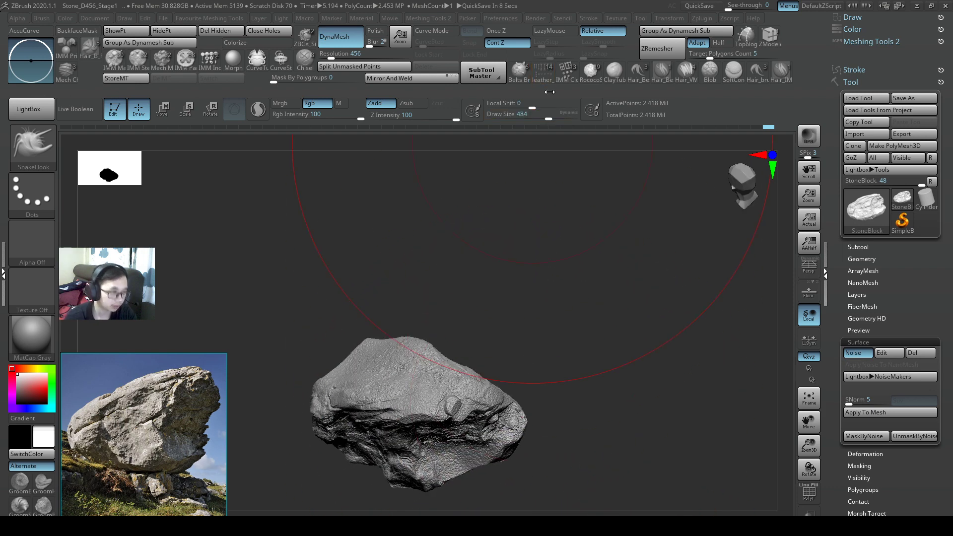
left_click(569, 115)
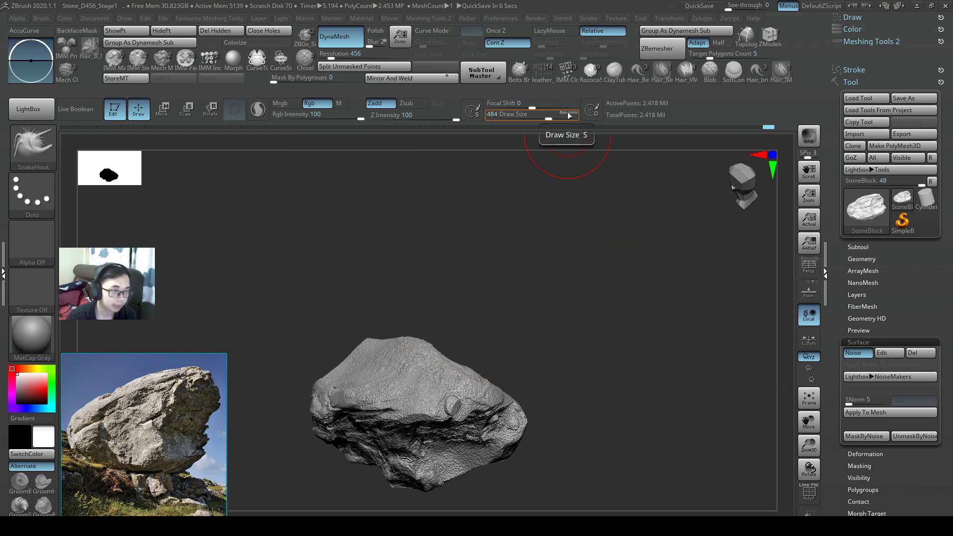
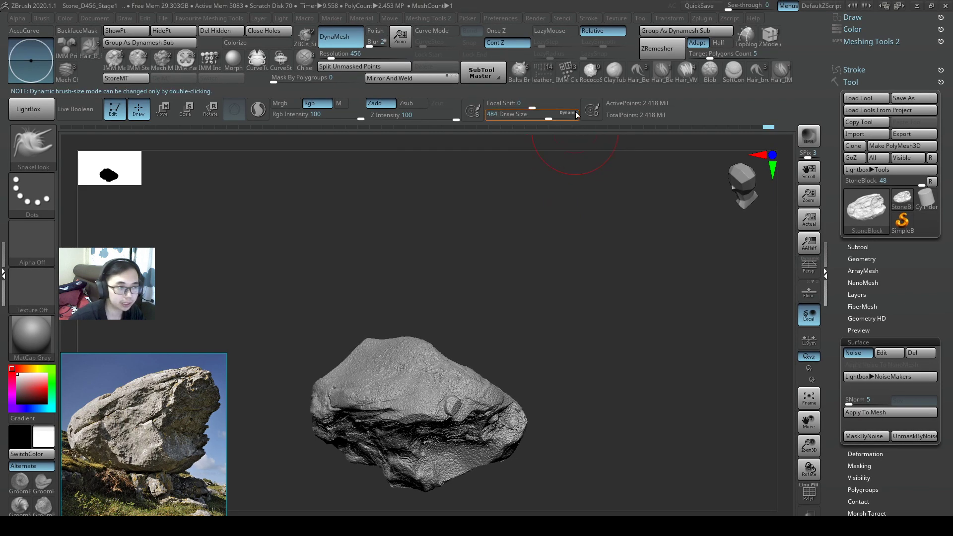
Step: Reshape the edge of the boulder's broken end with SnakeHook at draw size 207, and reduce the size to 145
left_click_drag(530, 340, 529, 195, "alt")
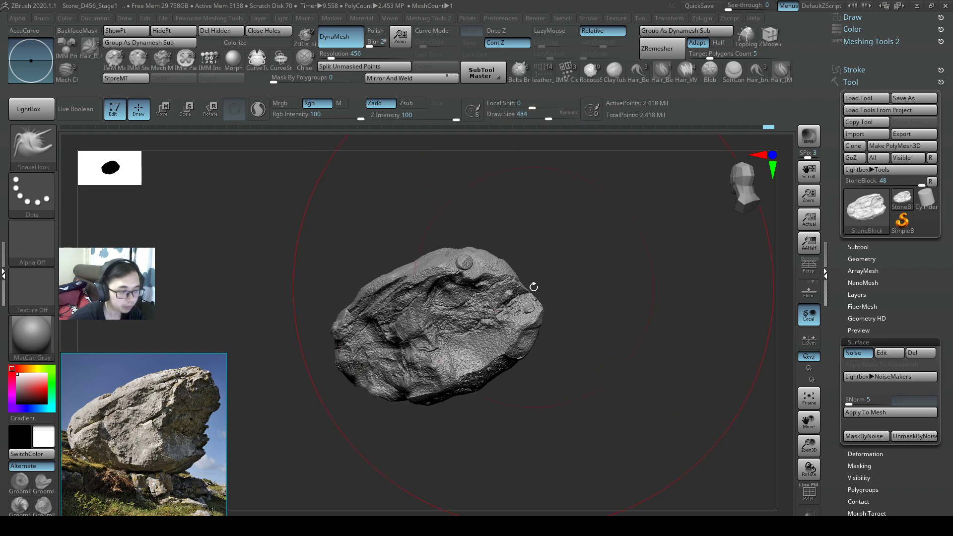
key("s")
mouse_move(533, 291)
left_mouse_down()
mouse_move(514, 291)
mouse_move(530, 290)
mouse_move(518, 273)
left_mouse_up()
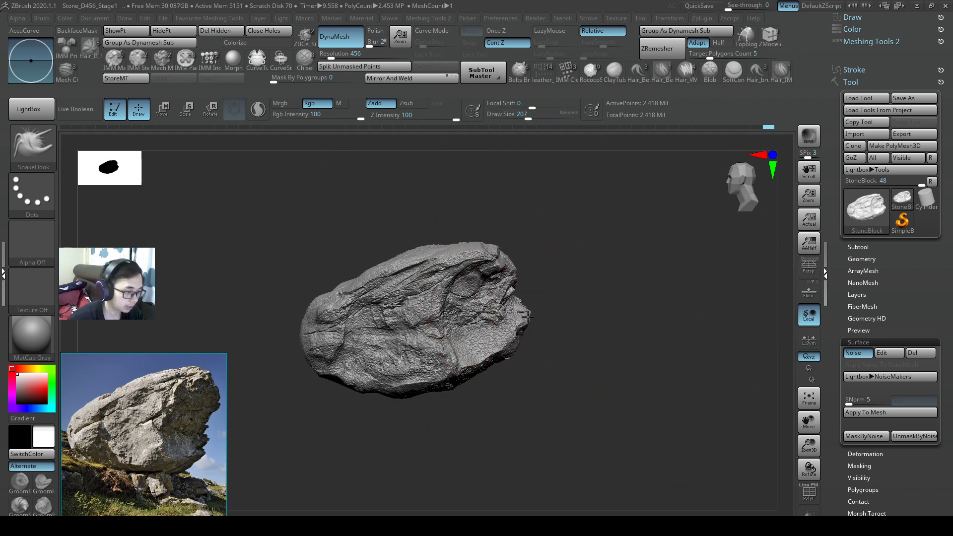
left_click_drag(523, 330, 518, 348)
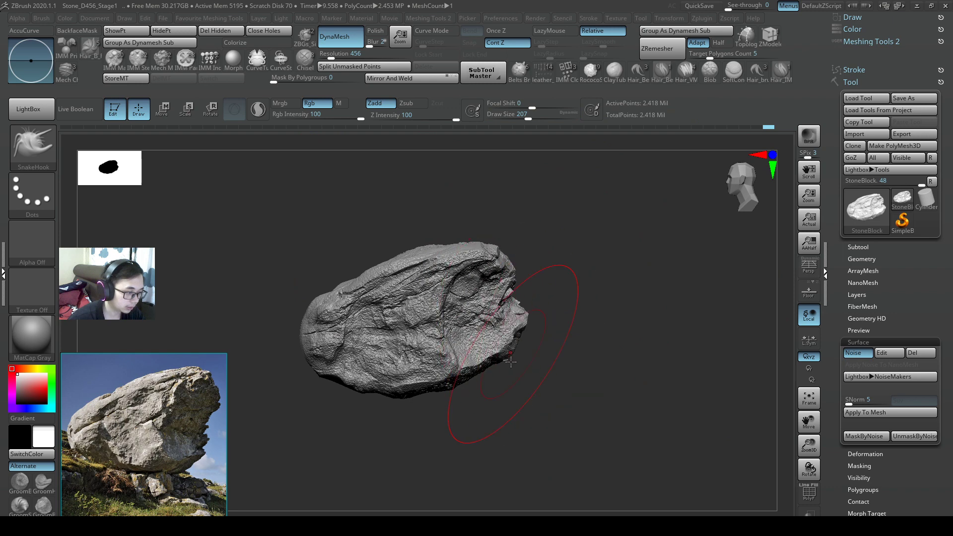
key("s")
mouse_move(475, 371)
left_mouse_down()
mouse_move(451, 379)
mouse_move(470, 375)
left_mouse_up()
right_click_drag(469, 375, 476, 354)
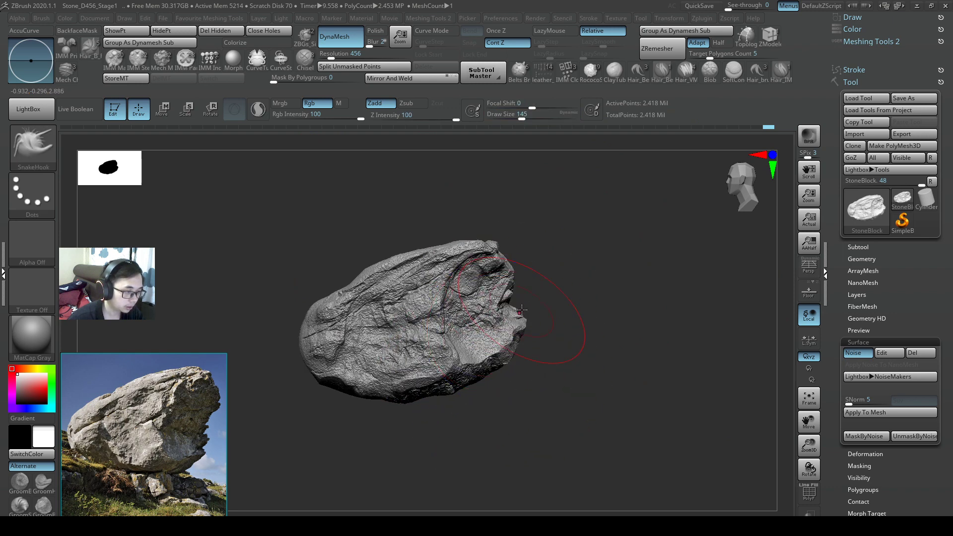
Step: Refine the upper corner and notched edge of the broken end with SnakeHook at draw sizes 94, 65 and 46
key("s")
left_click_drag(518, 272, 511, 272)
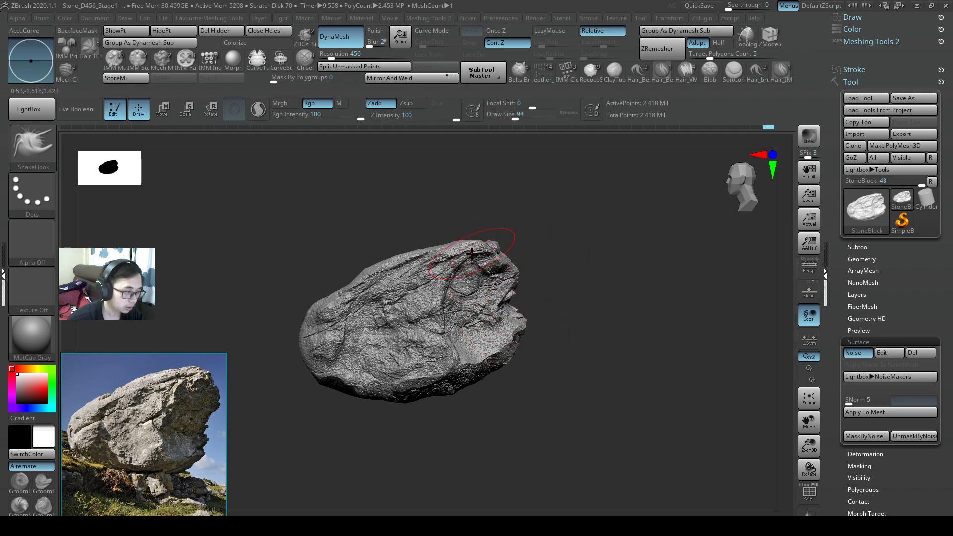
mouse_move(470, 255)
left_mouse_down()
mouse_move(484, 267)
mouse_move(465, 269)
mouse_move(458, 292)
mouse_move(445, 291)
mouse_move(457, 274)
mouse_move(452, 282)
mouse_move(465, 279)
left_mouse_up()
key("s")
key("s")
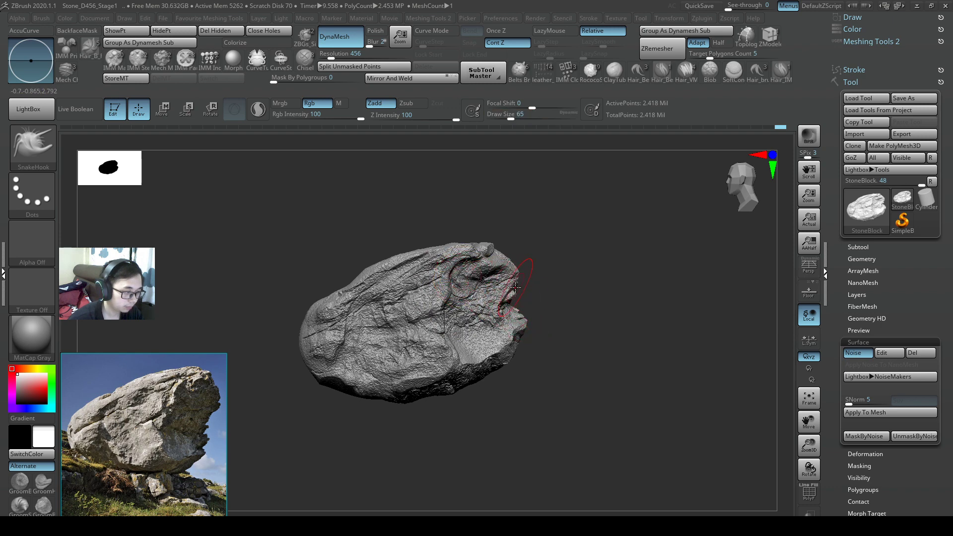
key("s")
left_click_drag(516, 287, 517, 285)
key("s")
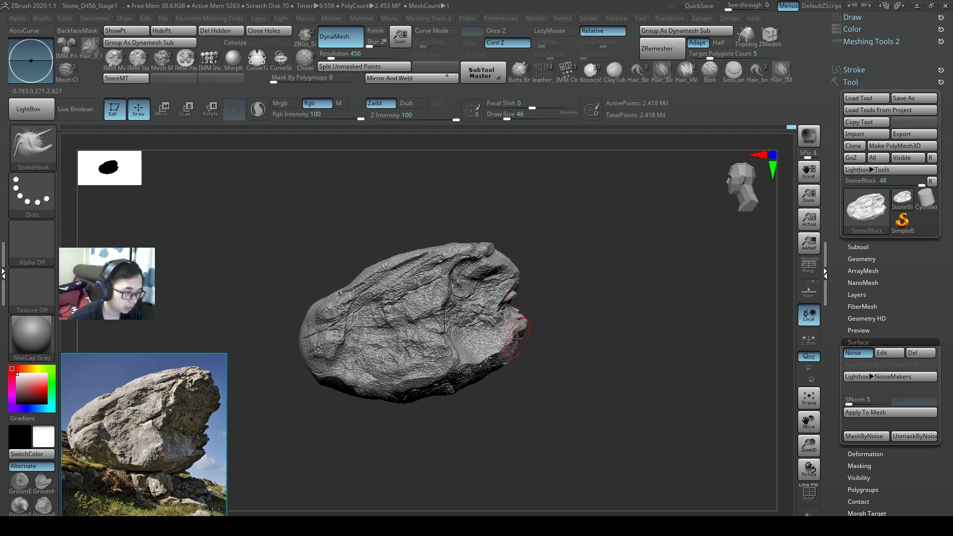
Step: Reshape the lower corner and lower edge of the broken end with SnakeHook, adjusting the draw size between strokes
key("s")
mouse_move(506, 350)
left_mouse_down()
mouse_move(515, 351)
mouse_move(501, 368)
mouse_move(460, 381)
mouse_move(469, 340)
mouse_move(464, 358)
mouse_move(497, 339)
mouse_move(491, 351)
left_mouse_up()
key("s")
key("s")
key("s")
key("s")
key("s")
mouse_move(489, 351)
left_mouse_down()
mouse_move(497, 344)
mouse_move(496, 356)
left_mouse_up()
key("s")
left_click_drag(495, 355, 467, 389)
key("s")
key("s")
key("s")
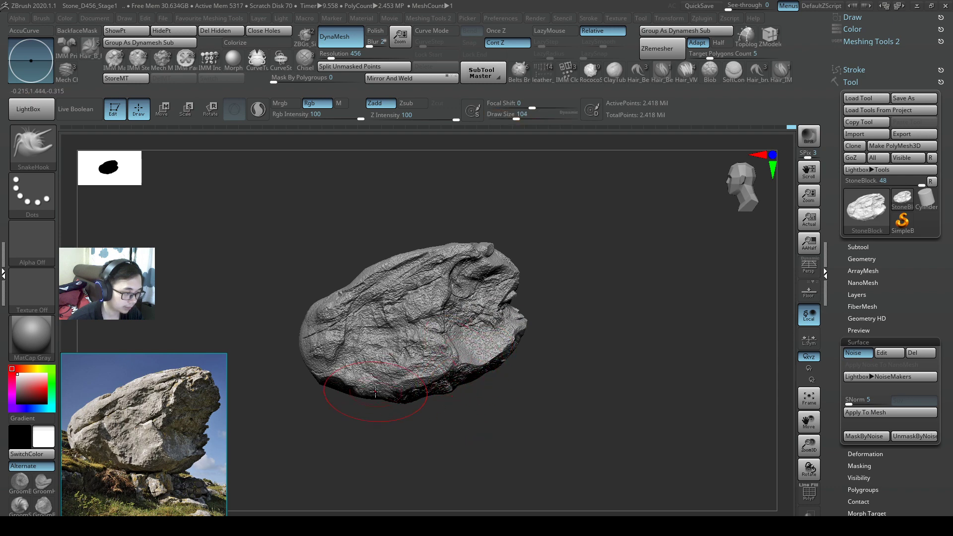
Step: Pull the underside near the rounded end with SnakeHook at draw size 104, and reduce the size to 62 for the underside's middle
mouse_move(376, 392)
left_mouse_down()
mouse_move(358, 356)
mouse_move(328, 366)
mouse_move(344, 338)
mouse_move(351, 377)
mouse_move(369, 394)
left_mouse_up()
key("s")
key("s")
key("s")
key("s")
key("s")
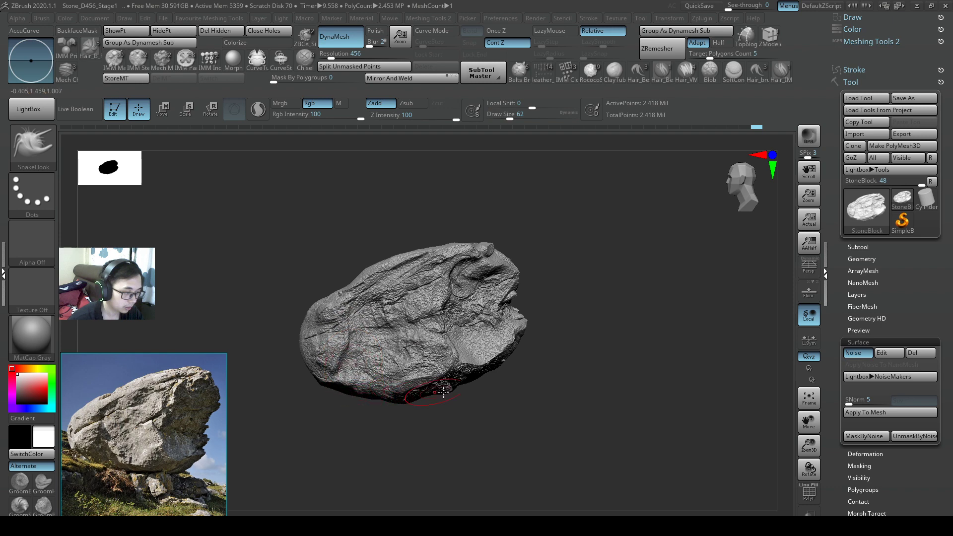
Step: Trim the boulder's underside and the lower corner of its rounded end with ClipCurve
mouse_move(489, 388)
left_mouse_down("ctrl+shift")
mouse_move(362, 406)
mouse_move(420, 399)
left_mouse_up("ctrl+shift")
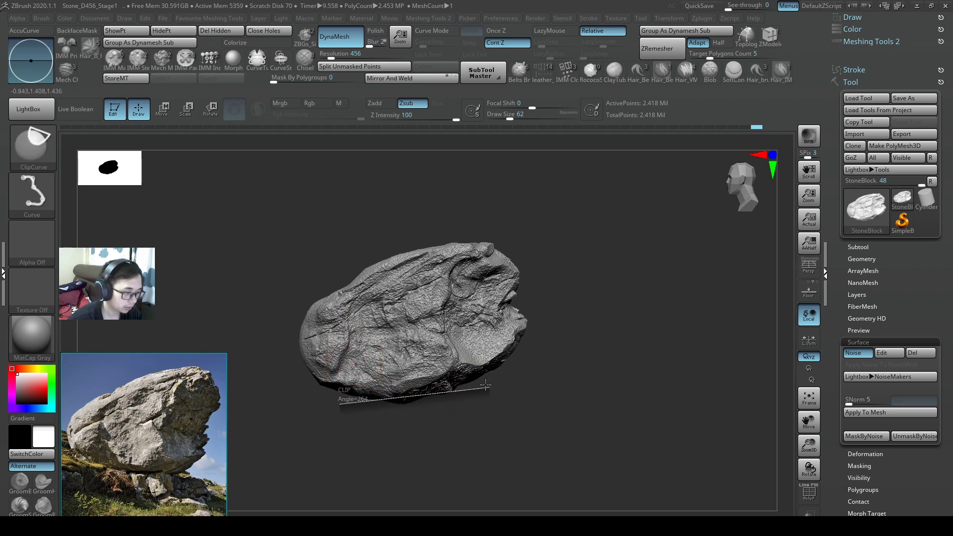
mouse_move(485, 385)
left_mouse_down("ctrl+shift")
mouse_move(475, 416)
mouse_move(489, 380)
left_mouse_up("ctrl+shift")
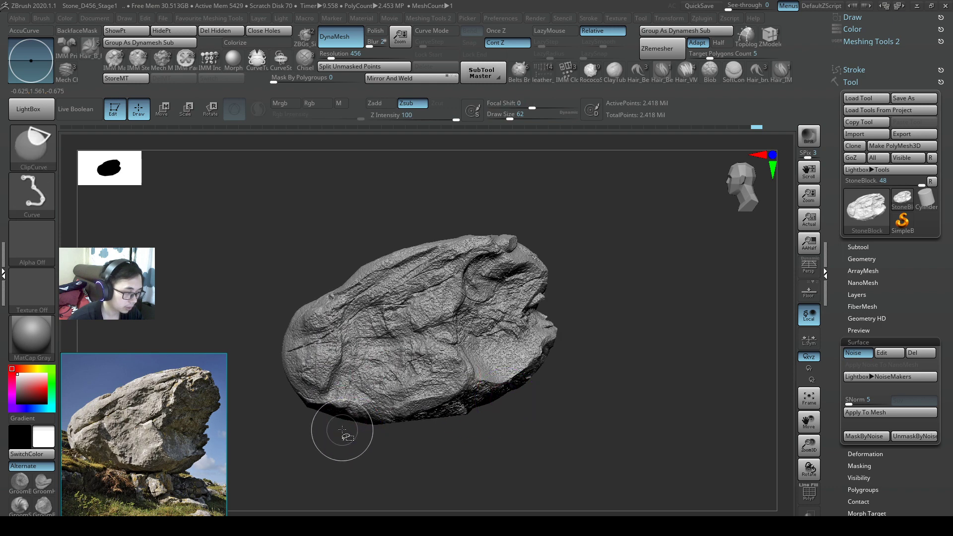
left_click_drag(341, 428, 288, 389, "ctrl+shift")
Step: Select ClayBuildup at draw size 46 and inspect the boulder from its end
key("b")
key("c")
key("b")
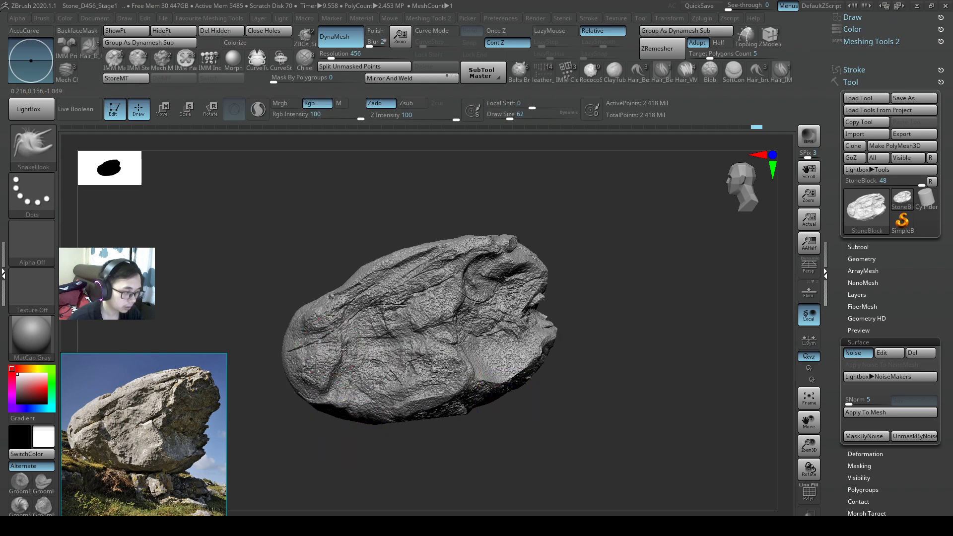
right_click_drag(345, 349, 314, 341)
type("s46")
key("Return")
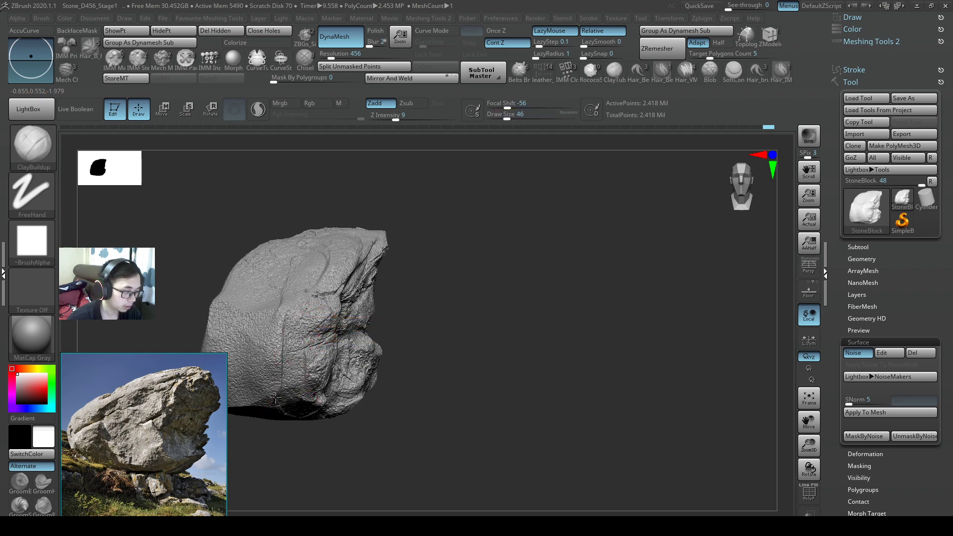
left_click_drag(498, 316, 284, 341)
Step: Reshape the contour of the boulder's rounded end with SnakeHook at draw size 74
key("b")
key("s")
key("k")
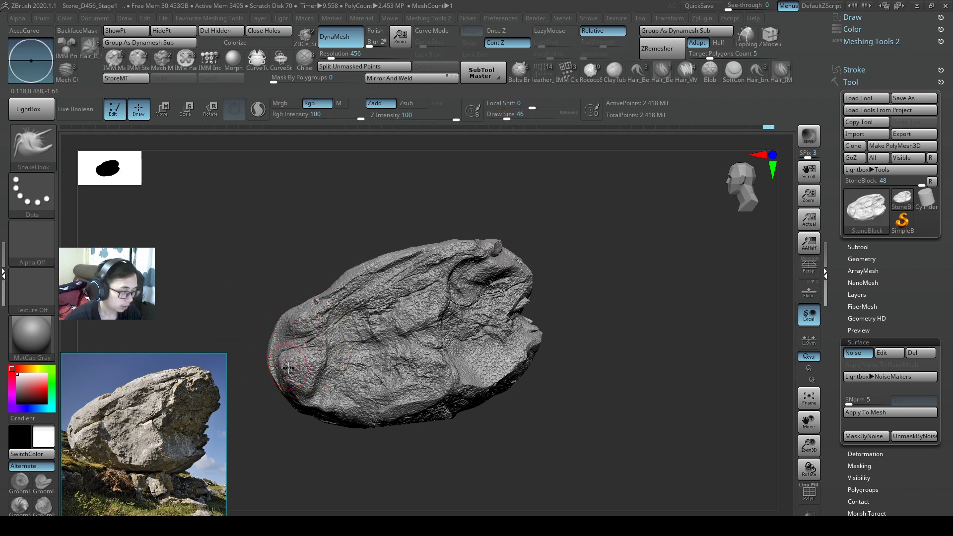
key("s")
left_click(290, 357)
left_click_drag(291, 328, 279, 346)
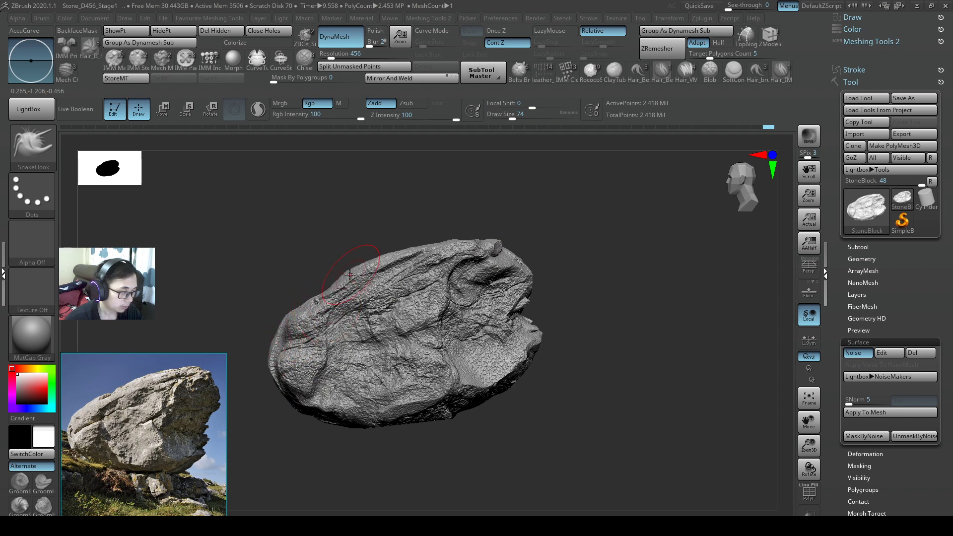
Step: Select the Orb_Cracks brush for detailing the boulder's upper surface
mouse_move(353, 281)
right_mouse_down()
mouse_move(370, 287)
mouse_move(325, 272)
mouse_move(323, 280)
right_mouse_up()
key("b")
key("p")
key("i")
key("b")
key("o")
key("c")
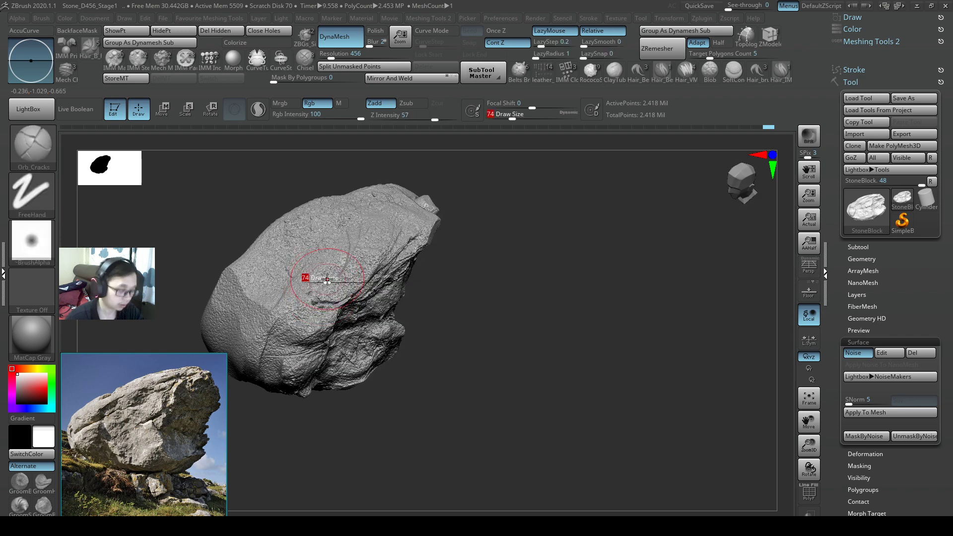
Step: Try crack strokes across the boulder's upper surface with Orb_Cracks at draw sizes 22 and 14
left_click_drag(323, 260, 320, 297)
left_click_drag(330, 265, 336, 314)
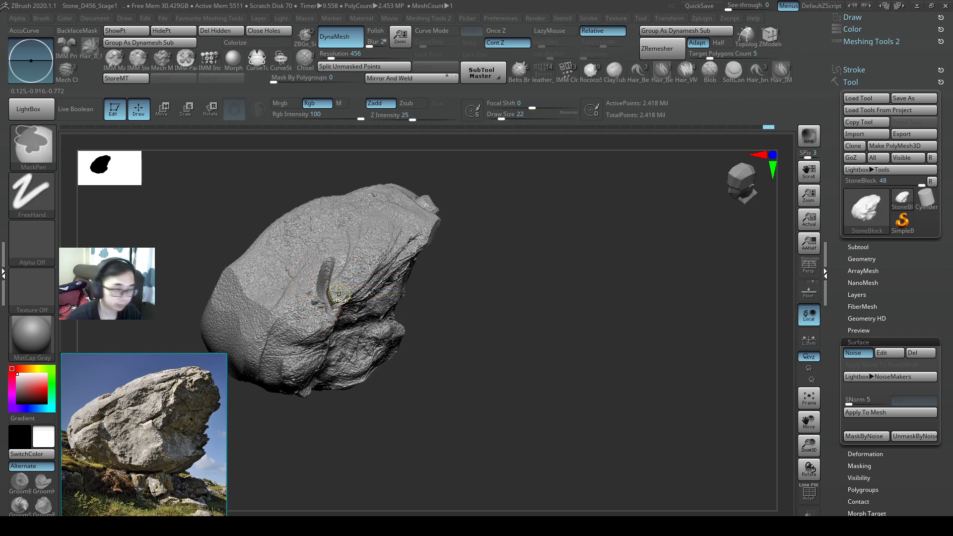
key("ctrl+z")
key("s")
left_click_drag(330, 267, 326, 266)
left_click_drag(326, 263, 328, 313)
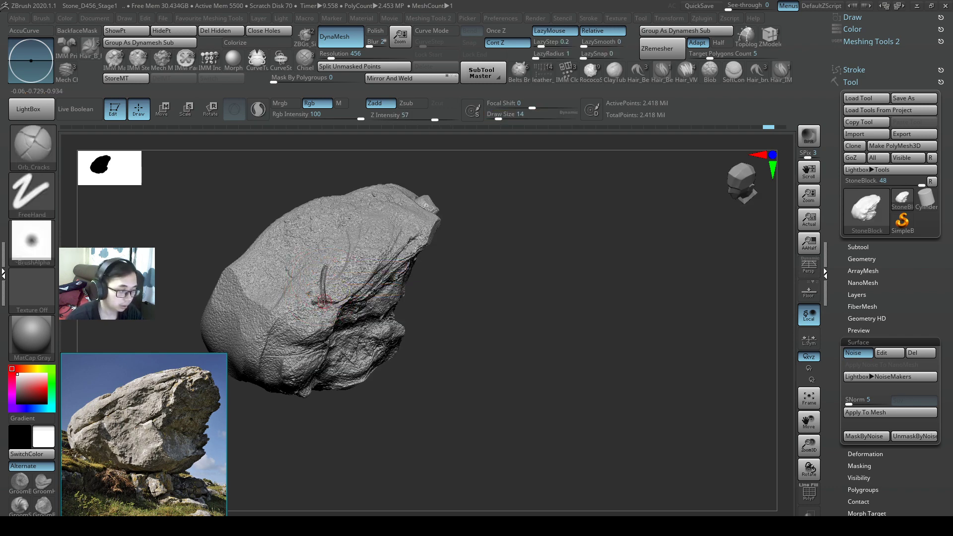
Step: Set Orb_Cracks to Z Intensity 27 and draw size 7, and carve a thin crack near the rounded end's upper edge
key("u")
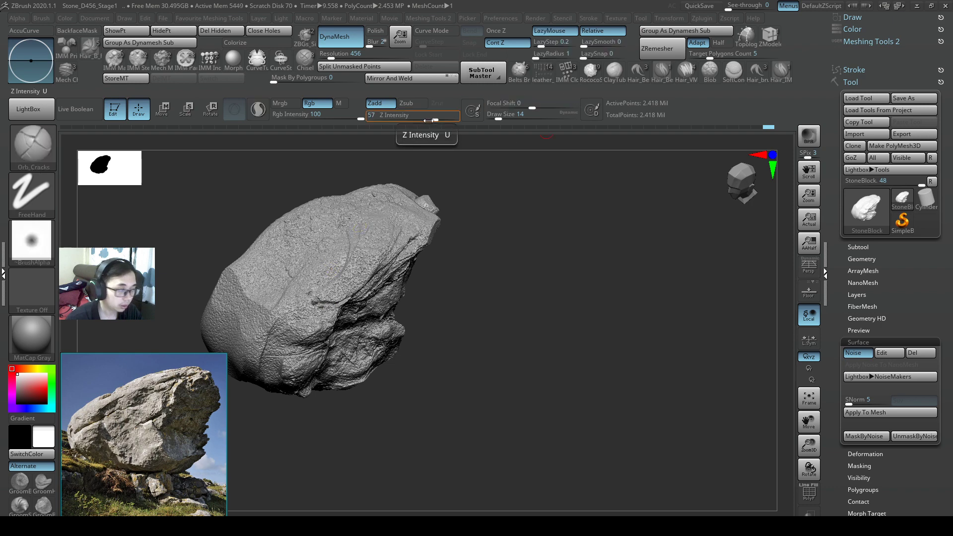
left_click_drag(427, 120, 414, 120)
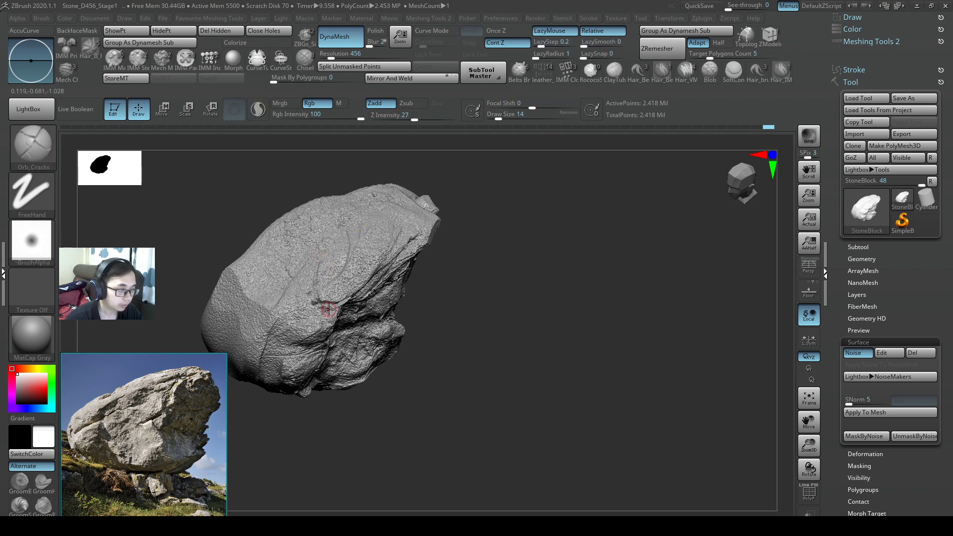
mouse_move(327, 296)
right_mouse_down()
mouse_move(332, 314)
mouse_move(318, 283)
right_mouse_up()
key("ctrl")
left_click_drag(388, 287, 303, 287)
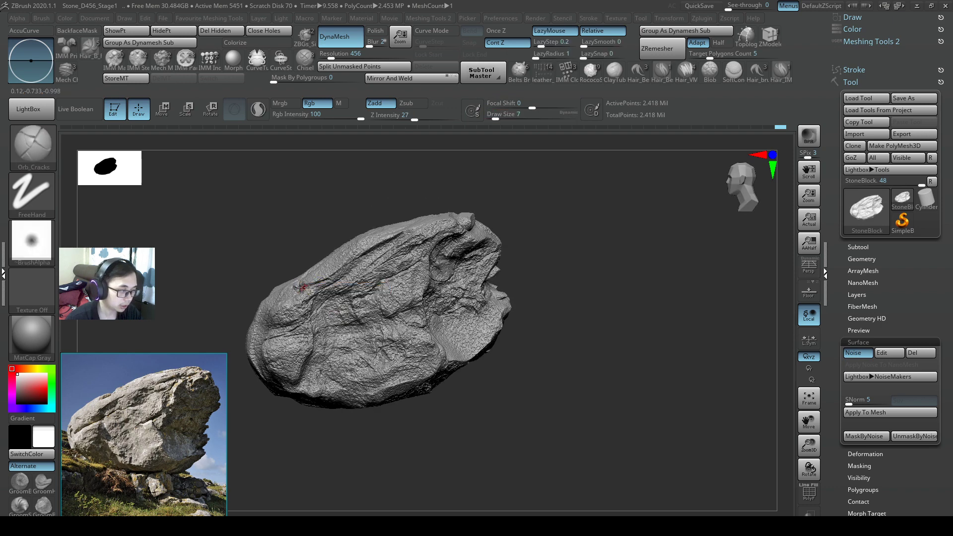
Step: Adjust the upper edge near the boulder's rounded end with SnakeHook at draw sizes 46 and 80
mouse_move(332, 303)
right_mouse_down()
mouse_move(306, 273)
mouse_move(320, 282)
mouse_move(329, 219)
mouse_move(300, 253)
right_mouse_up()
type("bshs94")
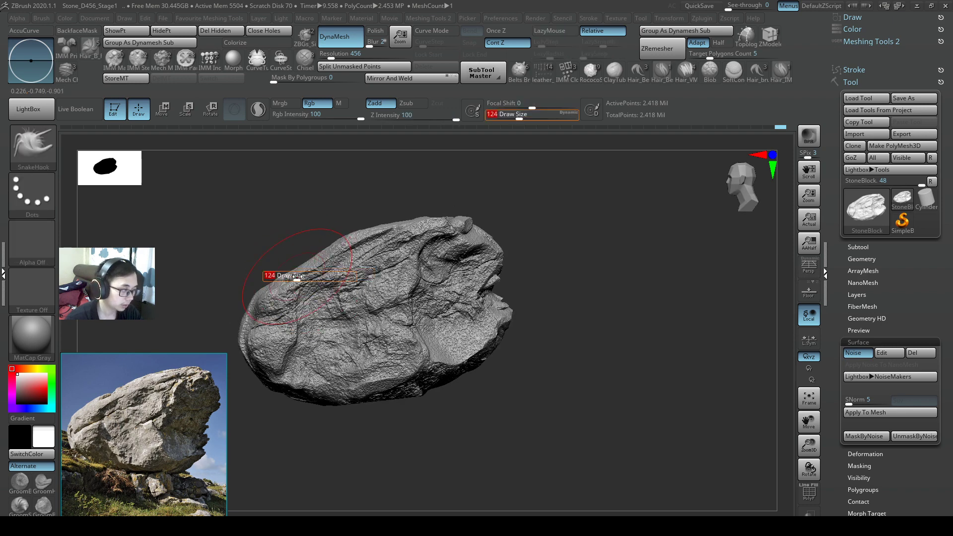
key("Return")
type("s46")
key("Return")
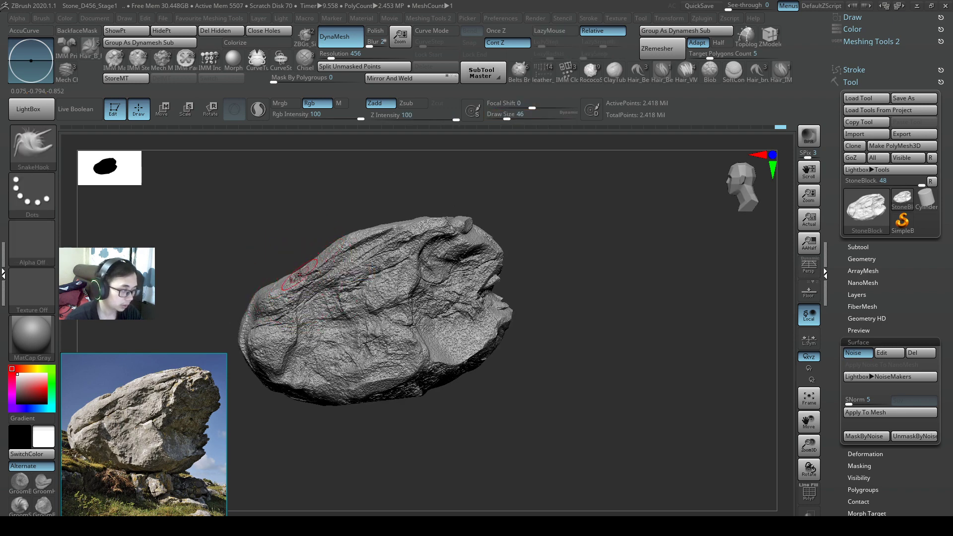
type("s80")
key("Return")
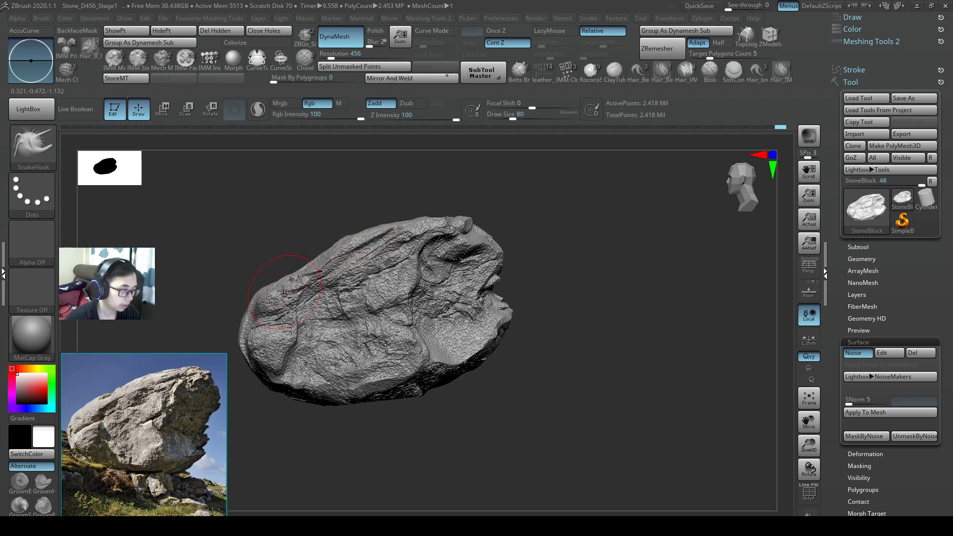
Step: Refine the rounded end's upper contour with SnakeHook at draw sizes 65 and 59
type("s65")
key("Return")
type("s59")
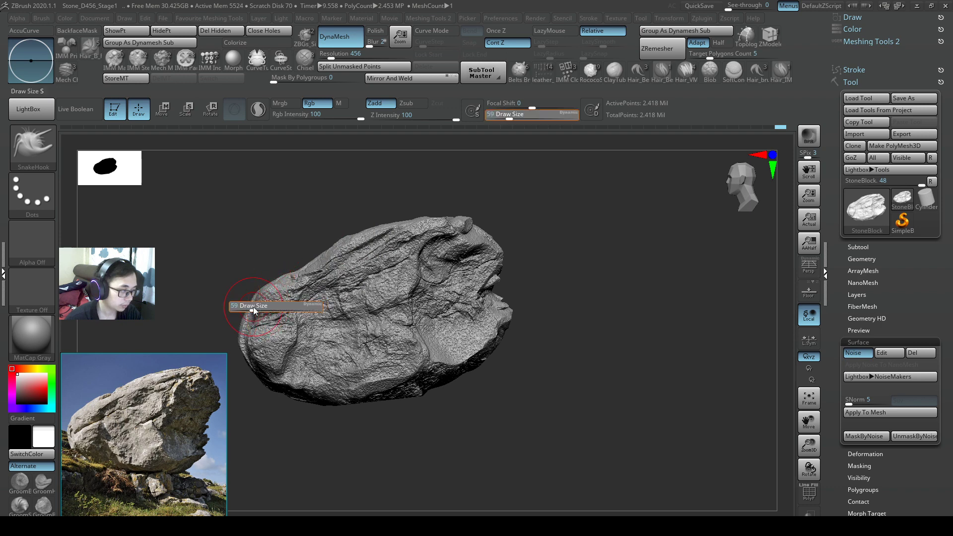
left_click_drag(253, 307, 293, 287)
right_click_drag(437, 317, 433, 319, "alt")
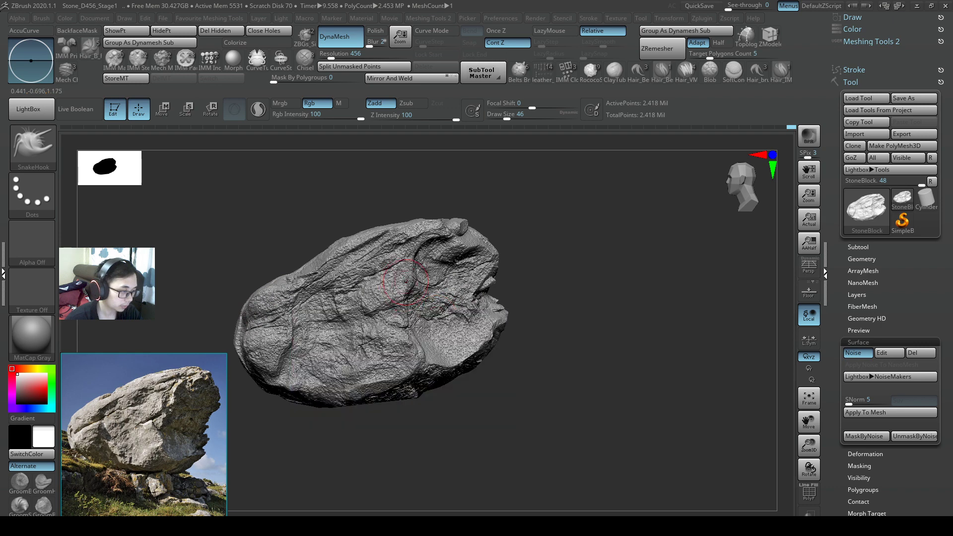
Step: Work the lower part of the boulder's side face with ClayBuildup at draw size 23 and hPolish at draw size 39
key("b")
key("c")
key("b")
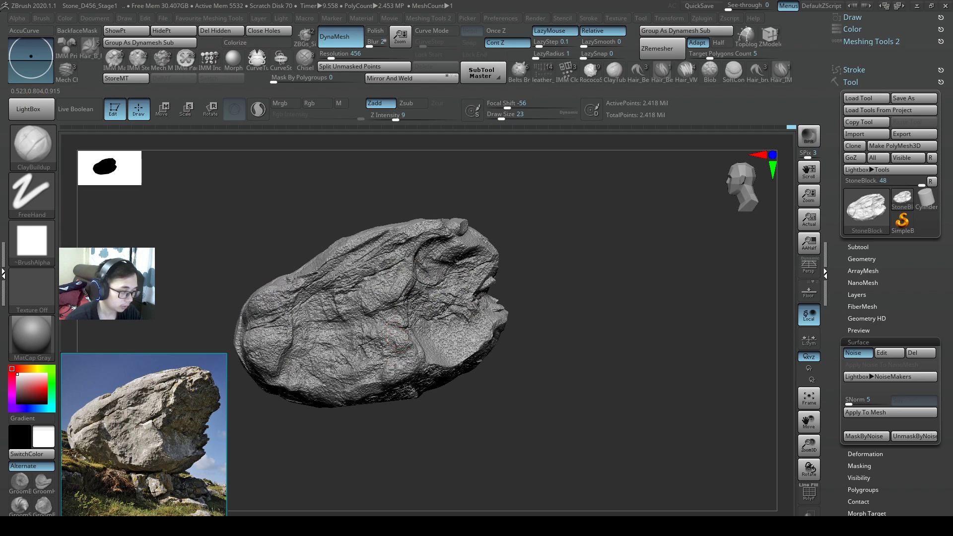
key("b")
key("h")
key("p")
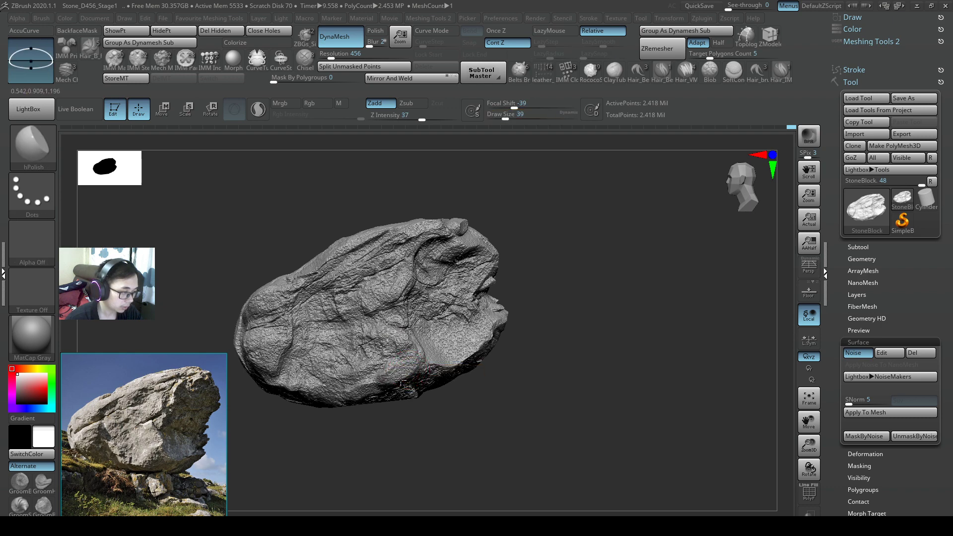
Step: Build up the lower side face near the rounded end with ClayBuildup at draw size 22
right_click_drag(408, 363, 417, 374, "alt")
key("b")
key("c")
key("b")
key("s")
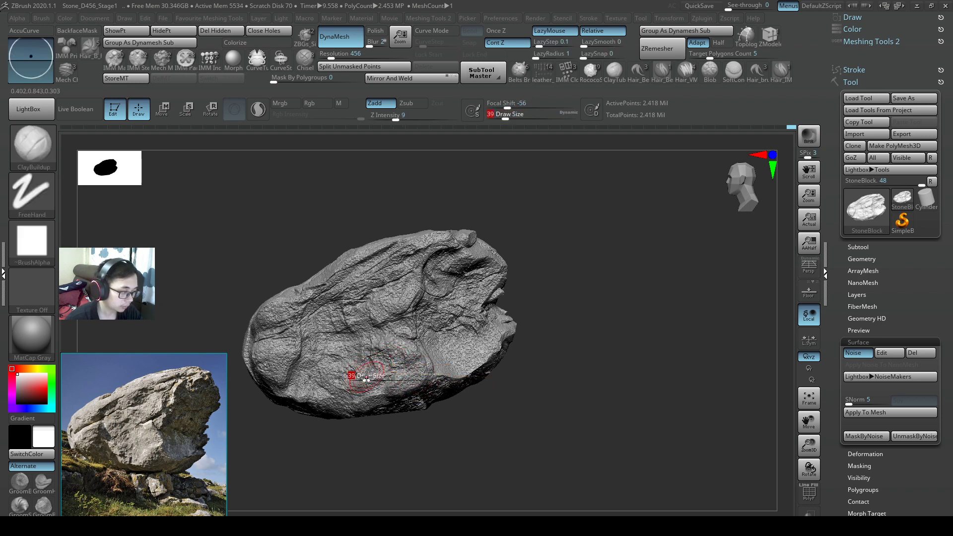
mouse_move(353, 376)
left_mouse_down()
mouse_move(357, 388)
mouse_move(327, 392)
mouse_move(362, 390)
mouse_move(306, 374)
mouse_move(357, 407)
left_mouse_up()
key("s")
key("ctrl+z")
key("s")
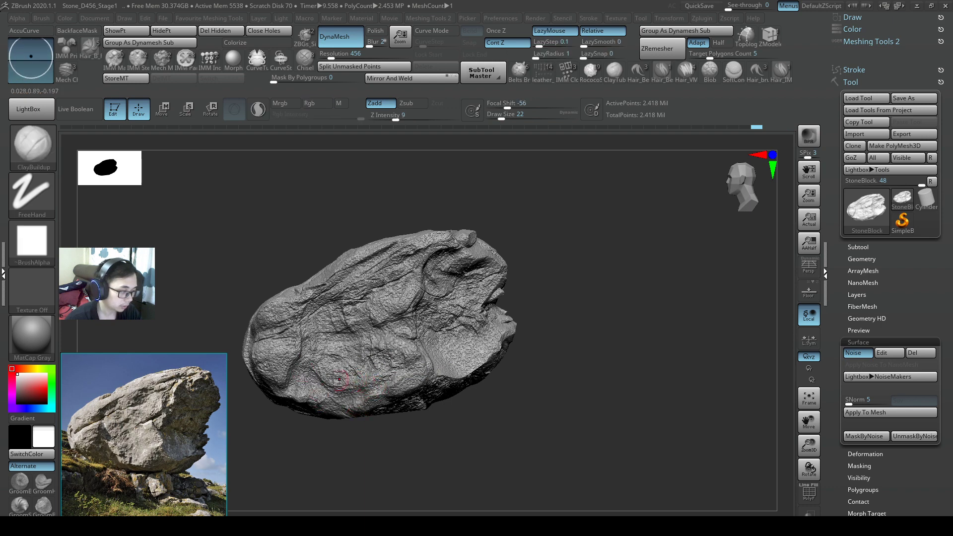
left_click_drag(305, 340, 311, 381)
right_click_drag(306, 349, 317, 371, "alt")
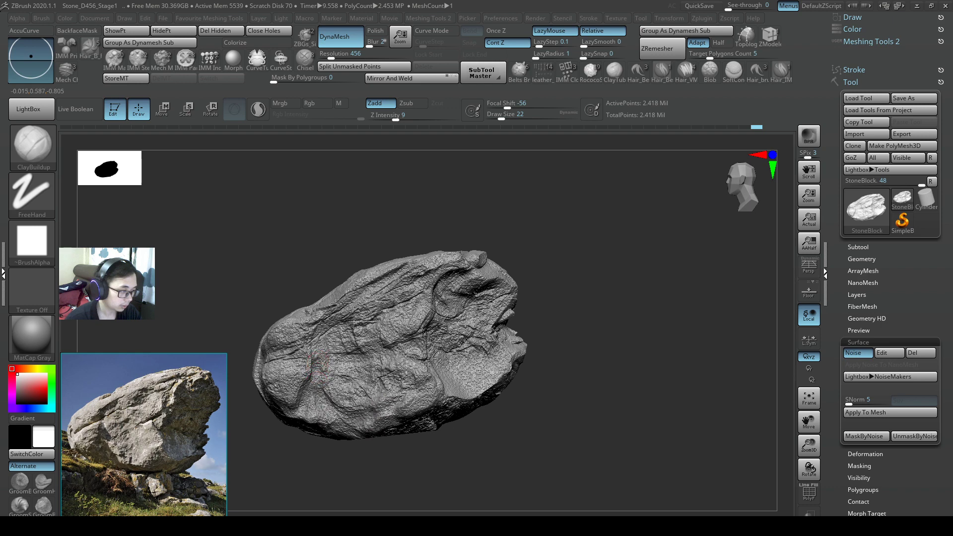
Step: Reshape the vertical crease near the boulder's rounded end with SnakeHook at draw size 68
left_click_drag(316, 390, 311, 405)
key("b")
key("s")
key("h")
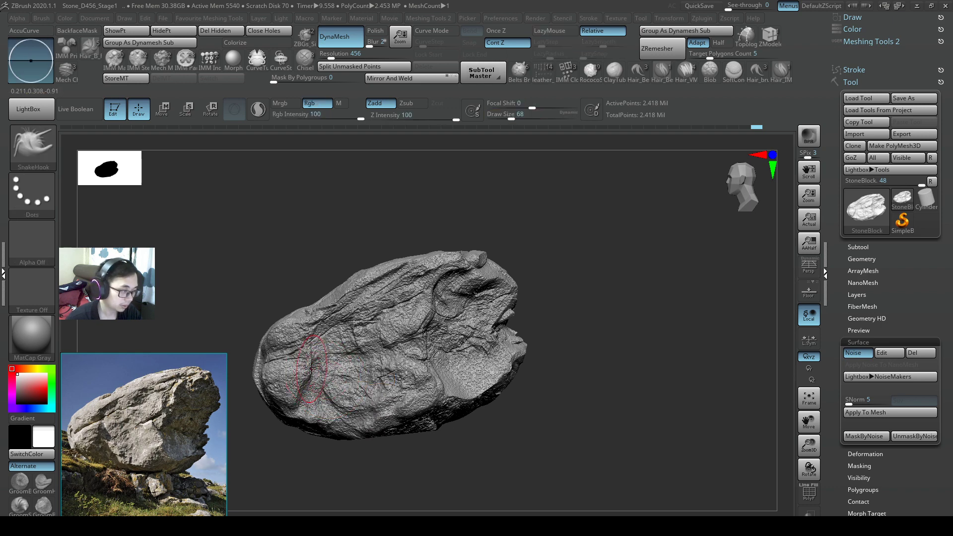
mouse_move(300, 418)
left_mouse_down()
mouse_move(306, 392)
mouse_move(334, 402)
mouse_move(311, 406)
mouse_move(314, 395)
left_mouse_up()
left_click_drag(322, 359, 318, 337)
right_click_drag(336, 316, 379, 344, "alt")
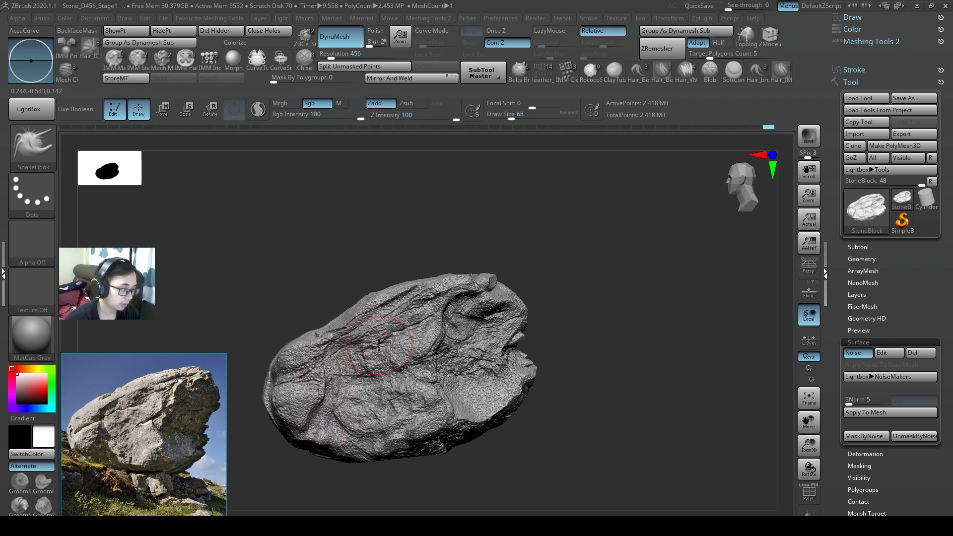
Step: Build up the upper part of the side face with ClayBuildup at draw size 17
key("b")
key("c")
key("b")
key("s")
left_click_drag(371, 334, 325, 325)
key("s")
key("s")
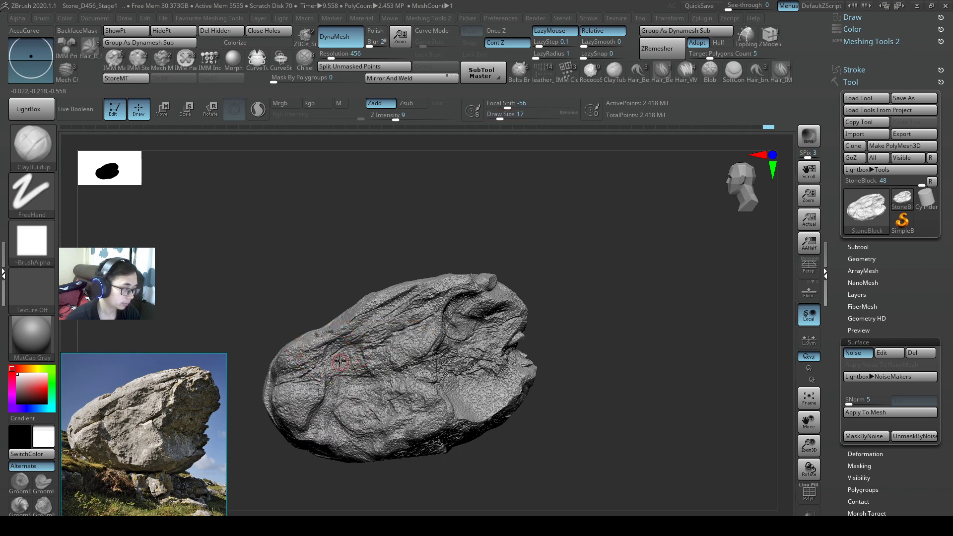
Step: Carve cracks across the side face toward the jagged end with Orb_Cracks at draw size 7
key("b")
key("o")
key("c")
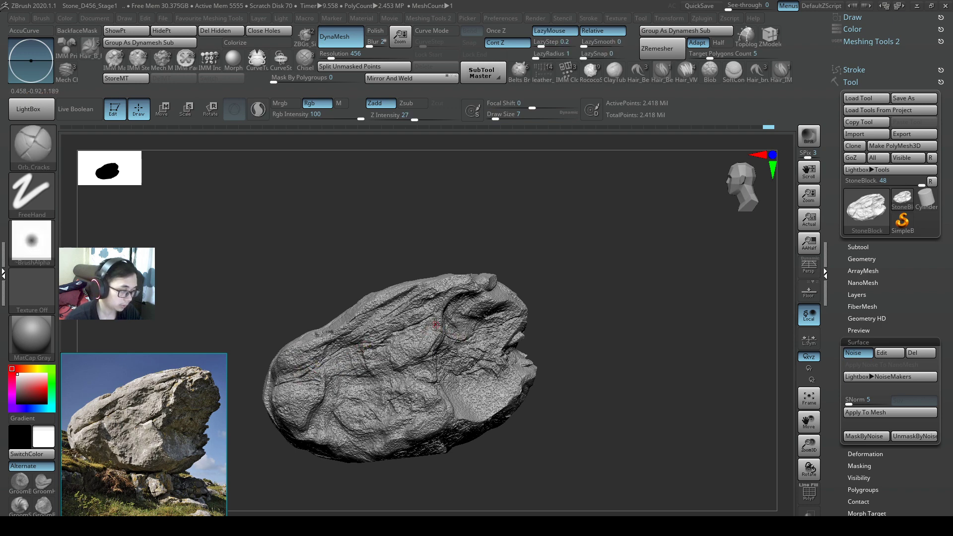
right_click_drag(479, 344, 435, 349)
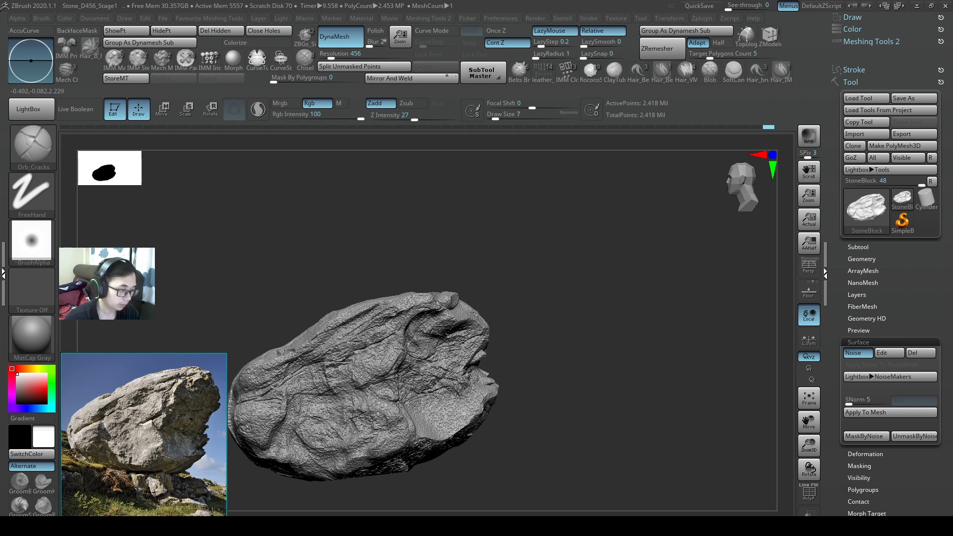
right_click_drag(480, 397, 484, 384)
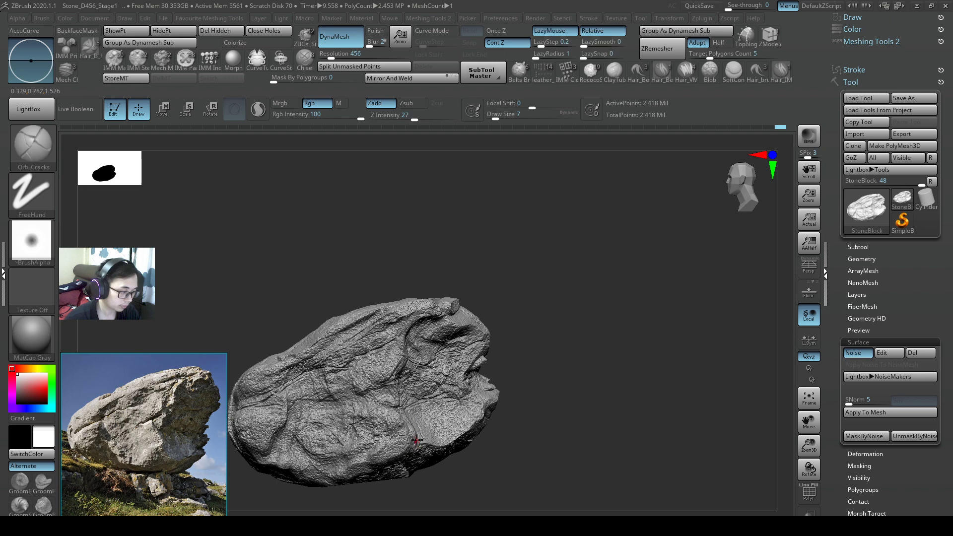
right_click_drag(413, 442, 444, 423)
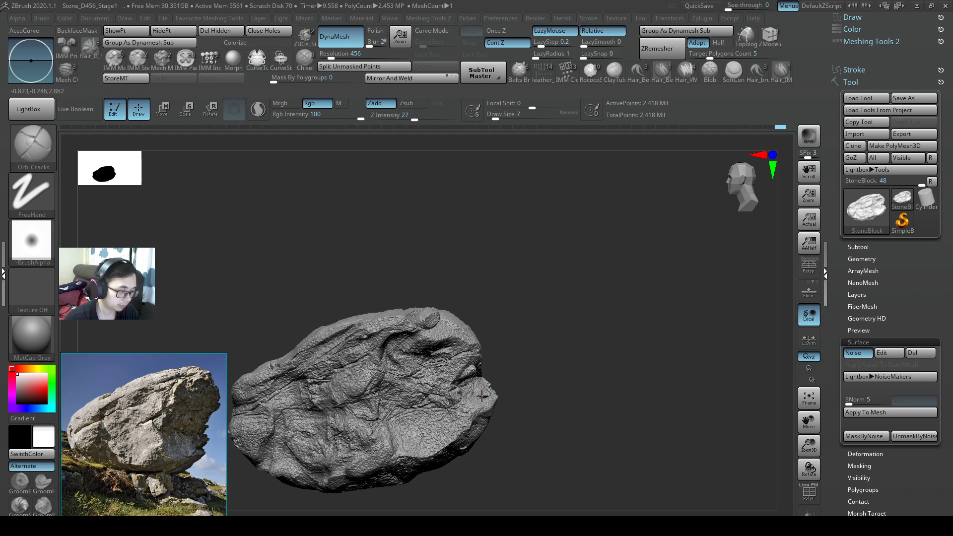
Step: Begin breaking up the smooth back face with ClayBuildup at draw size 77
mouse_move(482, 396)
right_mouse_down()
mouse_move(550, 375)
mouse_move(475, 406)
right_mouse_up()
key("b")
key("c")
key("b")
key("s")
mouse_move(529, 349)
left_mouse_down()
mouse_move(549, 351)
mouse_move(489, 359)
left_mouse_up()
key("s")
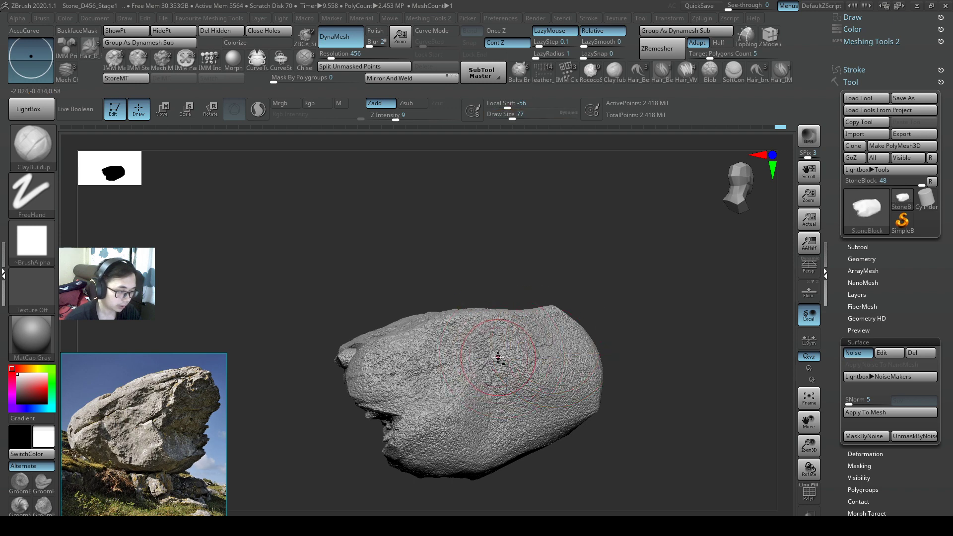
Step: Sculpt long ridges and grooves running down the back face with ClayBuildup at draw size 54
right_click_drag(498, 358, 441, 385)
key("s")
left_click_drag(441, 377, 438, 377)
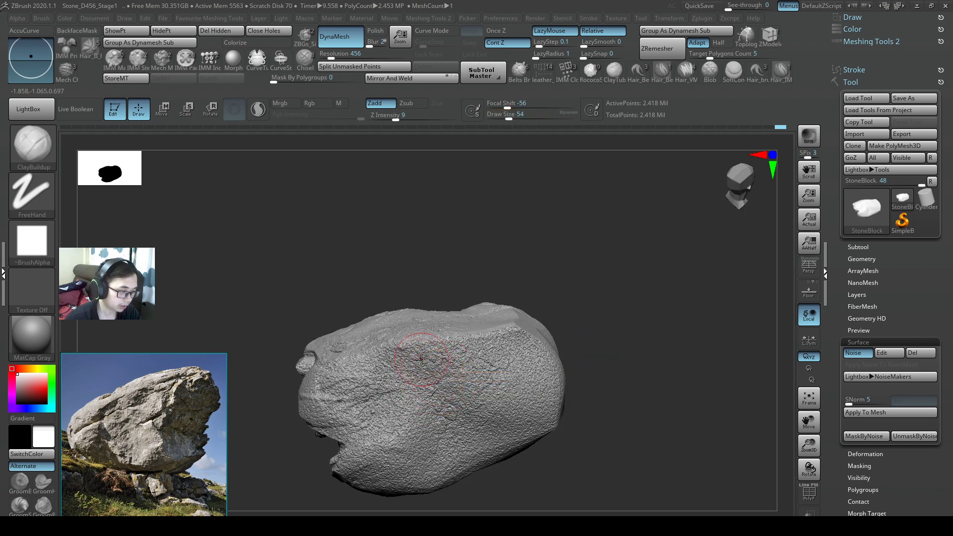
right_click_drag(421, 358, 421, 386)
mouse_move(433, 294)
left_mouse_down()
mouse_move(444, 339)
mouse_move(480, 407)
left_mouse_up()
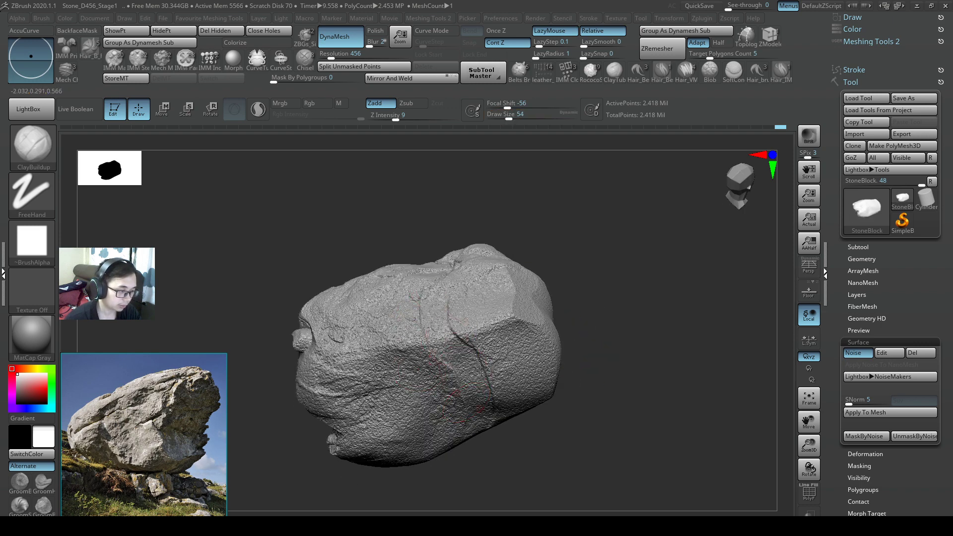
right_click_drag(481, 370, 474, 370)
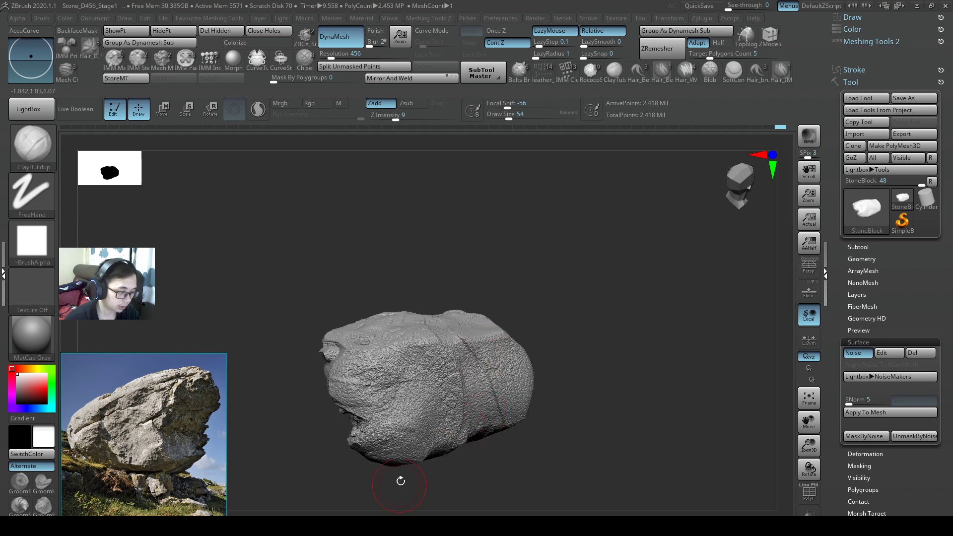
right_click_drag(401, 481, 437, 442)
left_click_drag(410, 376, 444, 398)
right_click_drag(443, 401, 438, 407)
Step: Add finer creases across the middle of the back face with ClayBuildup at draw size 23
key("s")
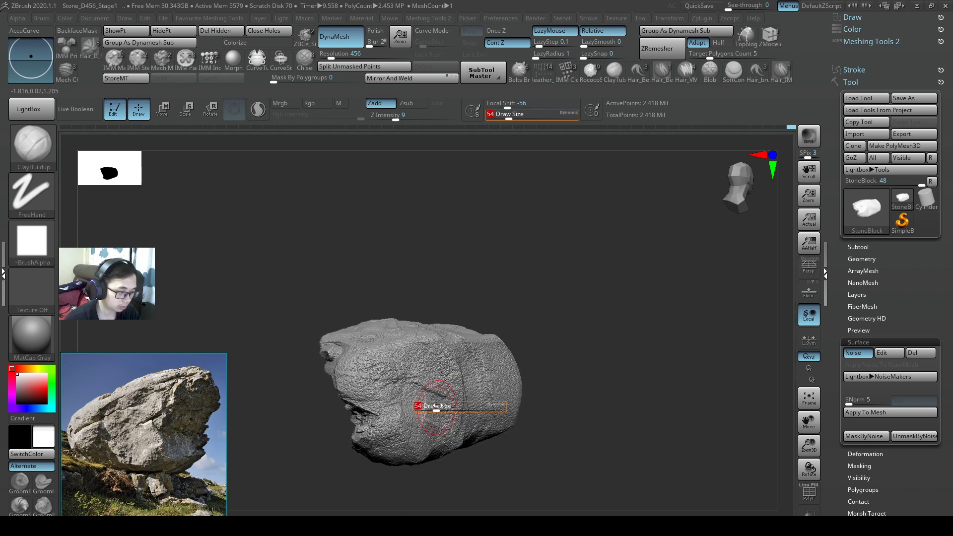
left_click_drag(438, 407, 432, 407)
left_click_drag(383, 359, 485, 417)
right_click_drag(485, 411, 506, 383)
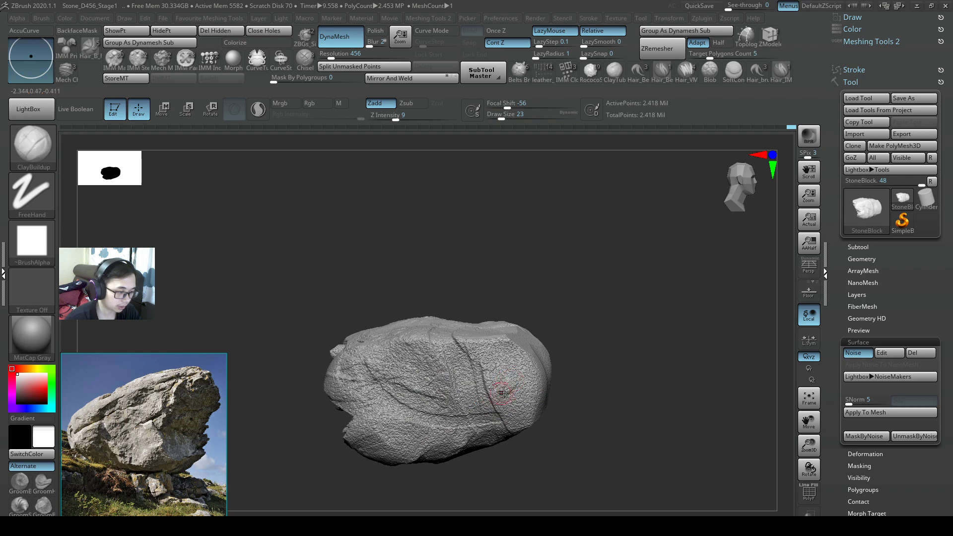
Step: Build up broad forms on the back facet near the rounded end with ClayBuildup at draw size 74
key("s")
mouse_move(503, 393)
left_mouse_down()
mouse_move(514, 389)
mouse_move(479, 387)
mouse_move(468, 417)
left_mouse_up()
right_click_drag(584, 373, 552, 357)
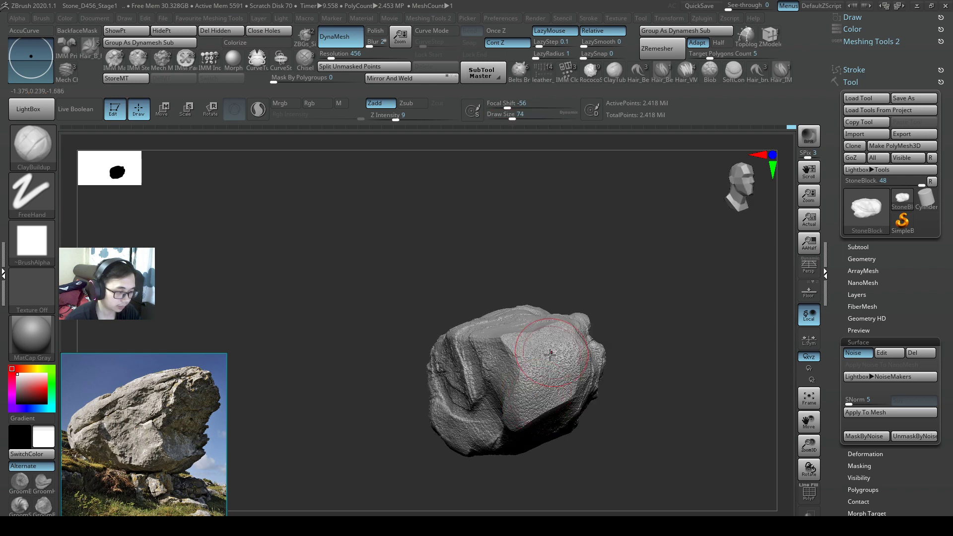
left_click_drag(550, 358, 521, 422)
right_click_drag(522, 418, 551, 388)
Step: Carve and build up the back facet beside the rounded end with ClayBuildup at draw size 51
key("s")
left_click_drag(552, 386, 547, 385)
mouse_move(551, 375)
left_mouse_down("alt")
mouse_move(543, 372)
mouse_move(536, 422)
left_mouse_up("alt")
right_click_drag(536, 425, 570, 445)
left_click_drag(526, 340, 531, 395)
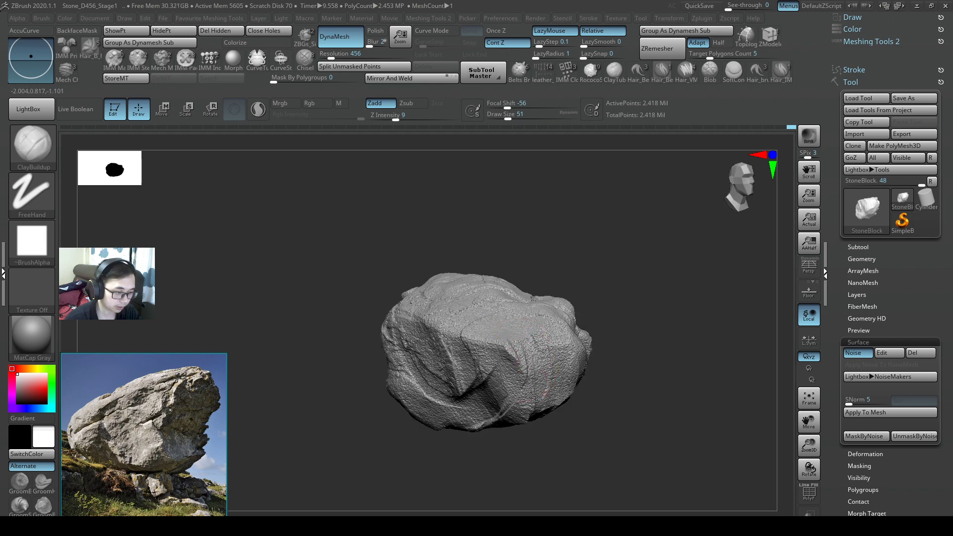
right_click_drag(543, 372, 540, 373)
Step: Refine the ridges between the boulder's top and back face with ClayBuildup at draw sizes 37 and 23
mouse_move(522, 339)
right_mouse_down()
mouse_move(506, 390)
mouse_move(503, 378)
mouse_move(520, 391)
mouse_move(531, 371)
mouse_move(532, 400)
right_mouse_up()
key("s")
left_click_drag(533, 400, 528, 400)
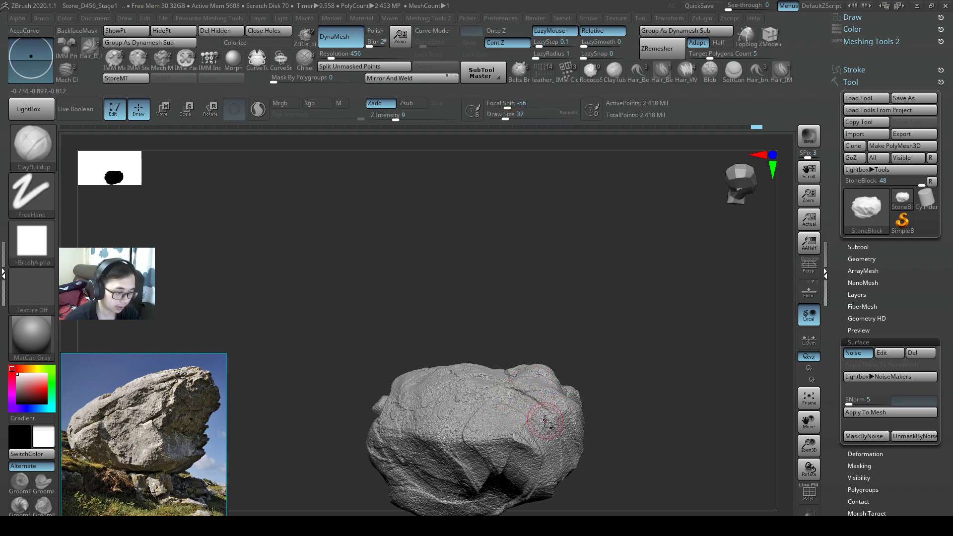
right_click_drag(545, 421, 541, 429)
key("s")
left_click_drag(541, 427, 536, 427)
mouse_move(523, 415)
right_mouse_down()
mouse_move(525, 391)
mouse_move(502, 364)
mouse_move(531, 420)
right_mouse_up()
right_click_drag(465, 396, 441, 385)
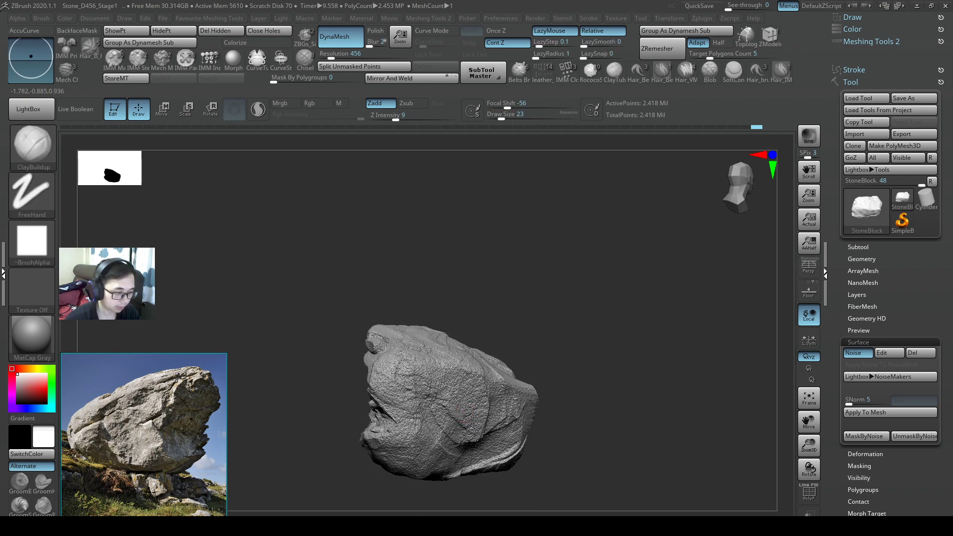
Step: Shape the lower back face near the jagged end with ClayBuildup at draw size 33
key("s")
left_click_drag(446, 426, 450, 426)
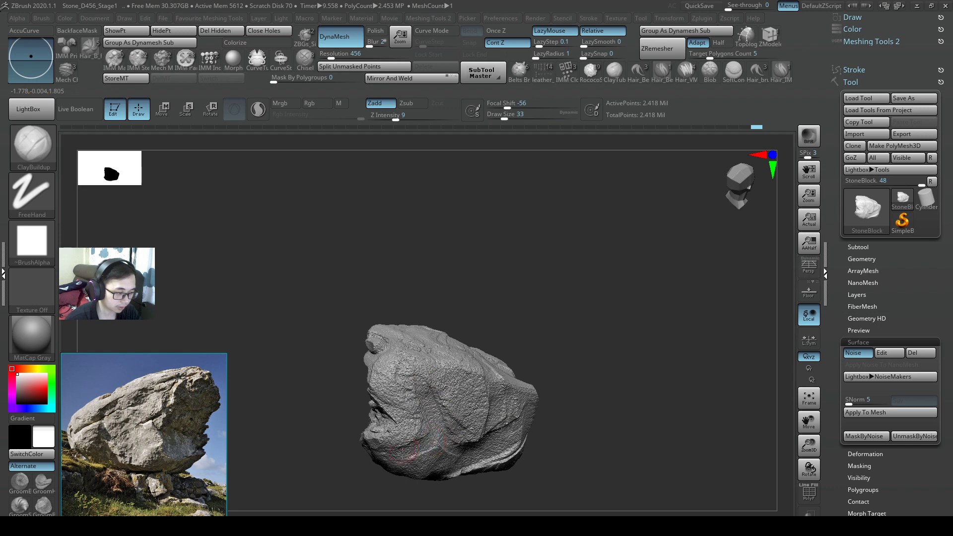
right_click_drag(429, 452, 453, 381)
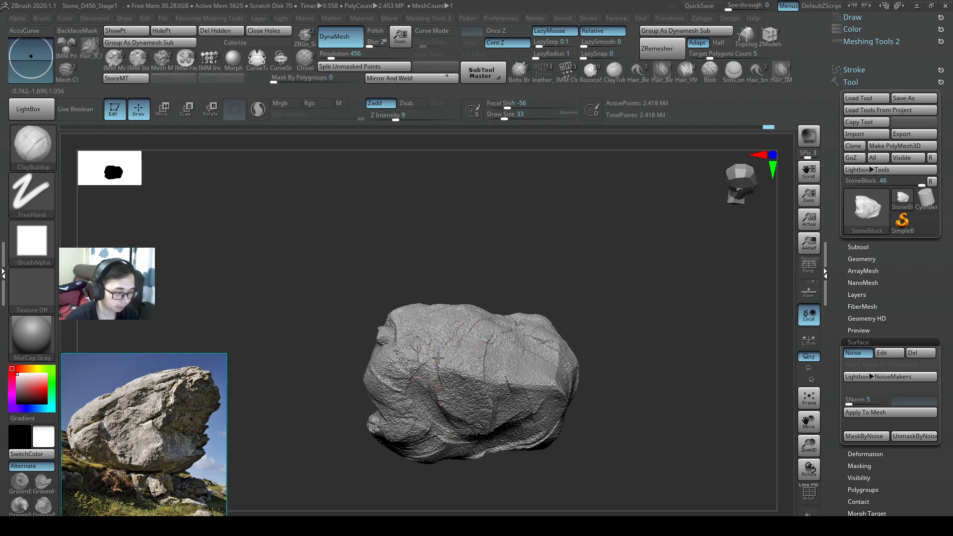
Step: Stamp rocky alpha detail onto the back face with the Clay_DragRect brush at draw size 116
right_click_drag(507, 339, 176, 284)
key("2")
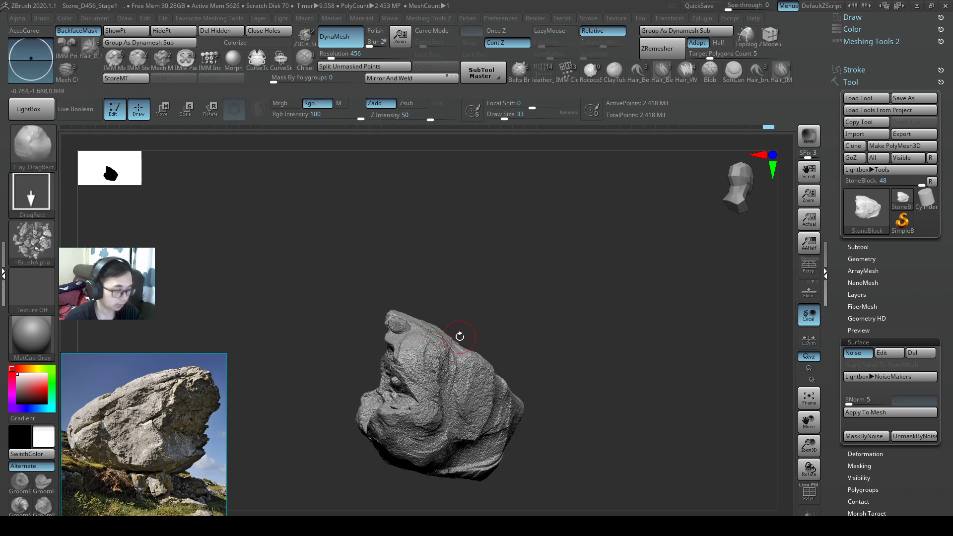
key("s")
left_click_drag(459, 337, 476, 342)
right_click_drag(479, 343, 444, 364)
left_click_drag(433, 328, 486, 391)
left_click_drag(517, 337, 553, 390)
right_click_drag(553, 391, 585, 395)
right_click_drag(685, 382, 560, 356, "alt")
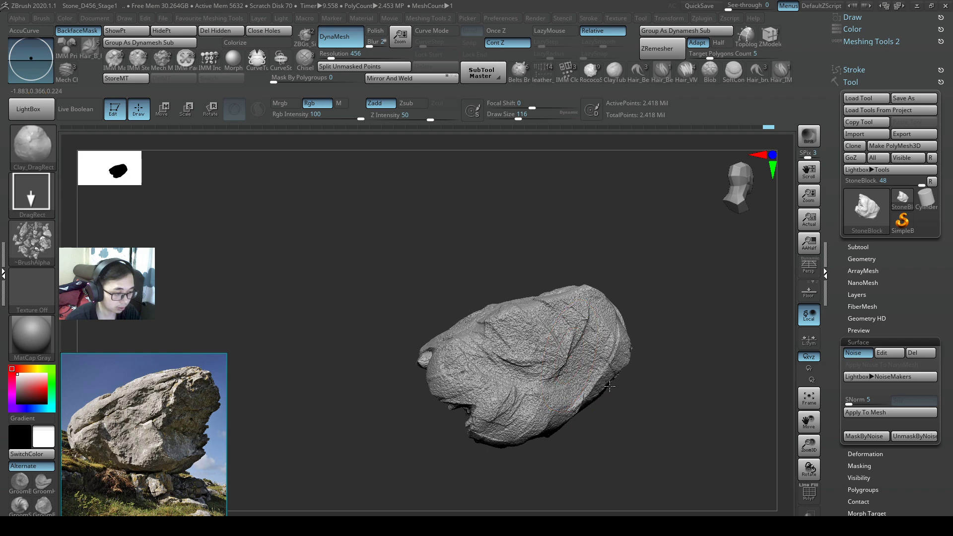
right_click_drag(610, 387, 583, 359)
right_click_drag(615, 406, 598, 366)
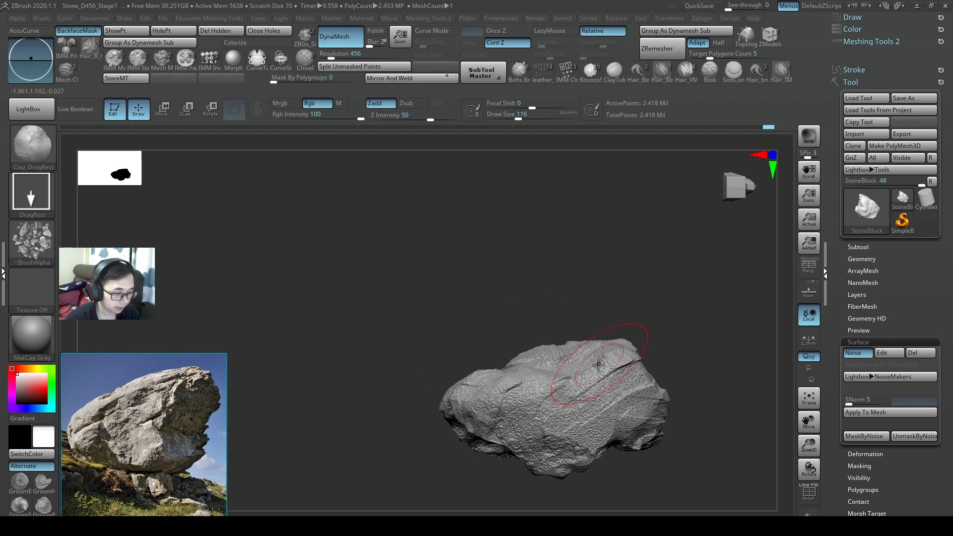
mouse_move(613, 398)
right_mouse_down()
mouse_move(629, 410)
mouse_move(637, 387)
mouse_move(666, 454)
mouse_move(701, 434)
mouse_move(661, 380)
mouse_move(487, 295)
mouse_move(502, 243)
mouse_move(518, 357)
mouse_move(538, 385)
mouse_move(521, 392)
mouse_move(630, 409)
mouse_move(576, 408)
right_mouse_up()
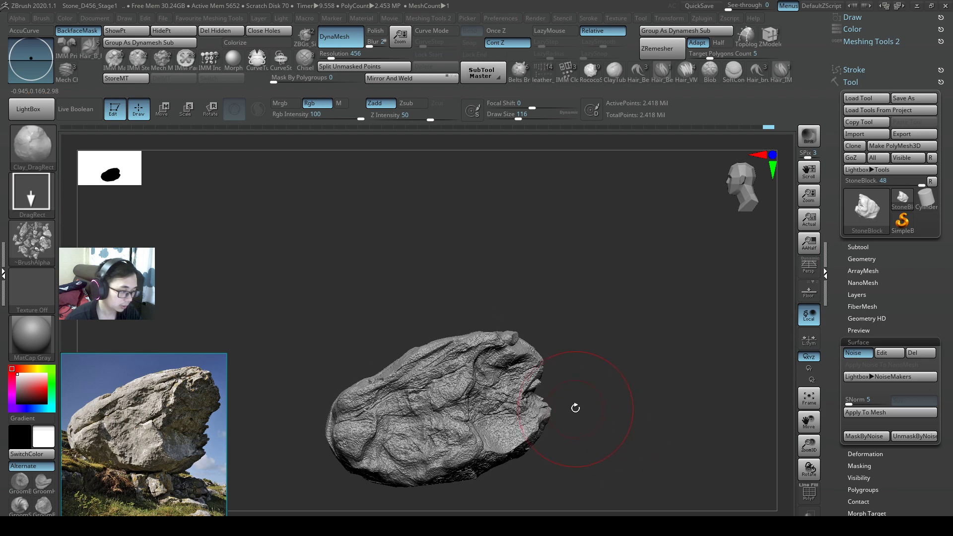
Step: Adjust the boulder's lower and upper contours in side view with SnakeHook at draw size 101
key("b")
key("s")
key("h")
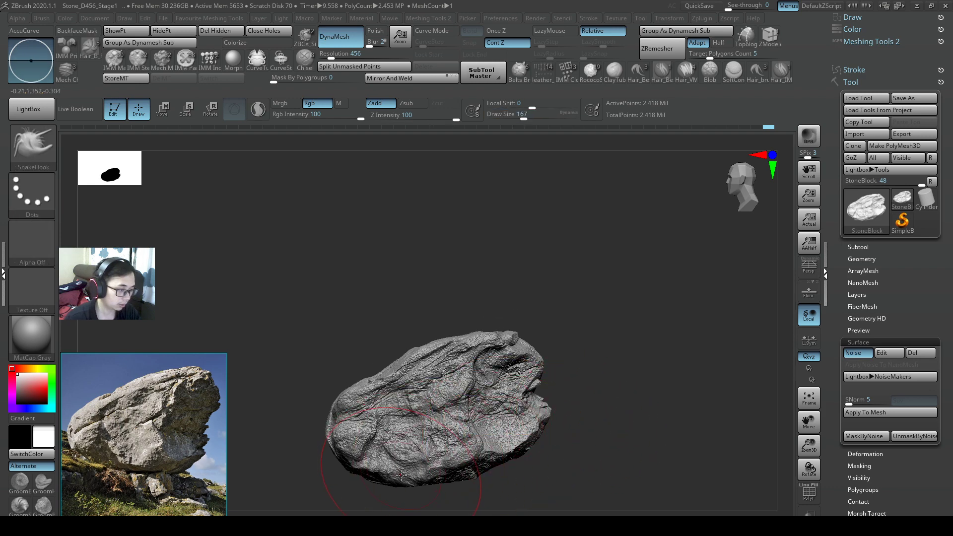
key("s")
mouse_move(401, 480)
left_mouse_down()
mouse_move(392, 481)
mouse_move(405, 470)
left_mouse_up()
key("s")
key("space")
left_click_drag(416, 357, 420, 356)
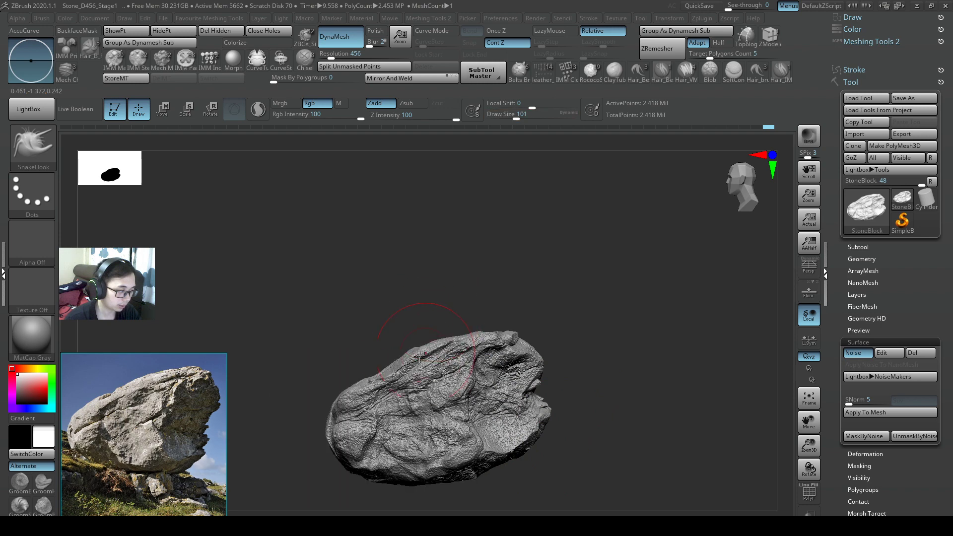
right_click_drag(407, 380, 385, 376, "alt")
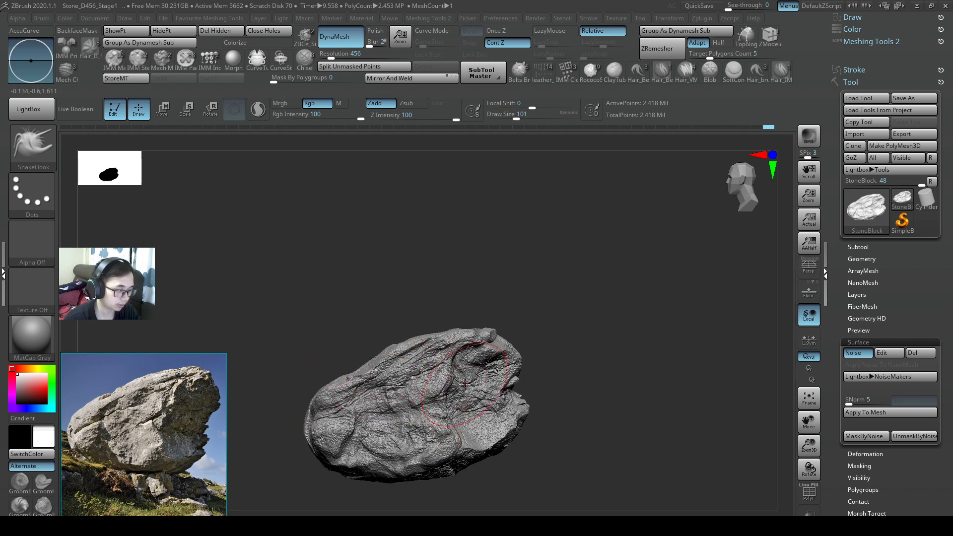
Step: Refine the hollow and ridge near the jagged end with SnakeHook at draw size 59 and ClayBuildup at draw size 23
key("s")
left_click_drag(463, 367, 452, 368)
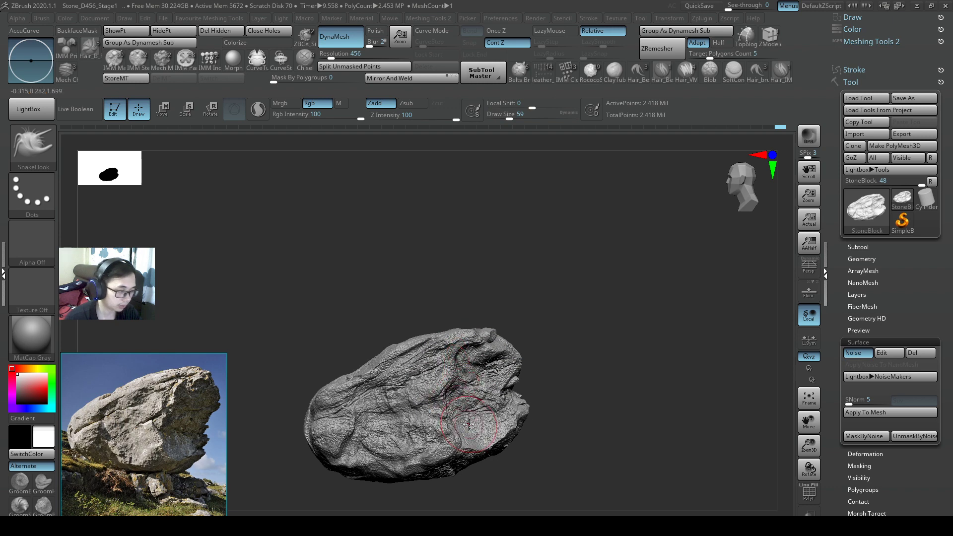
key("b")
key("c")
key("b")
key("s")
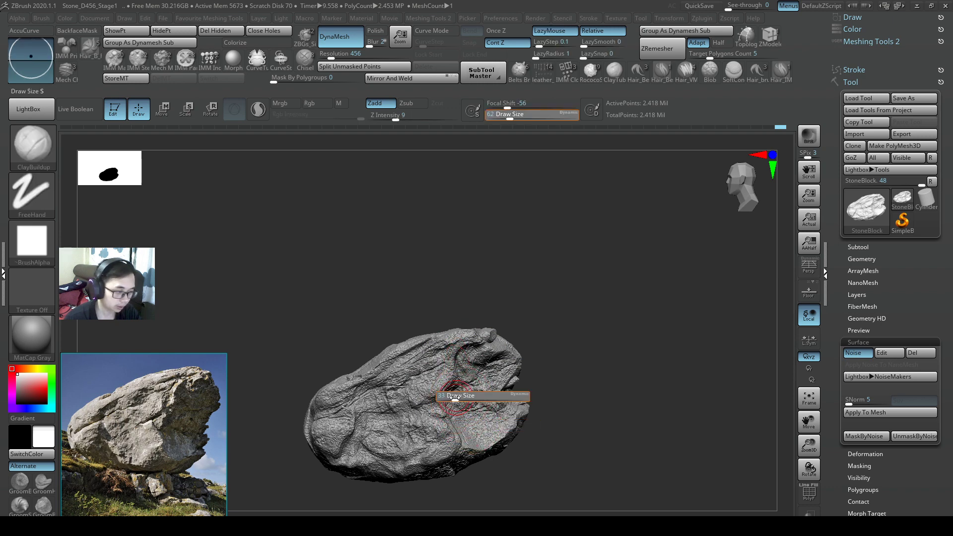
left_click_drag(455, 398, 452, 394)
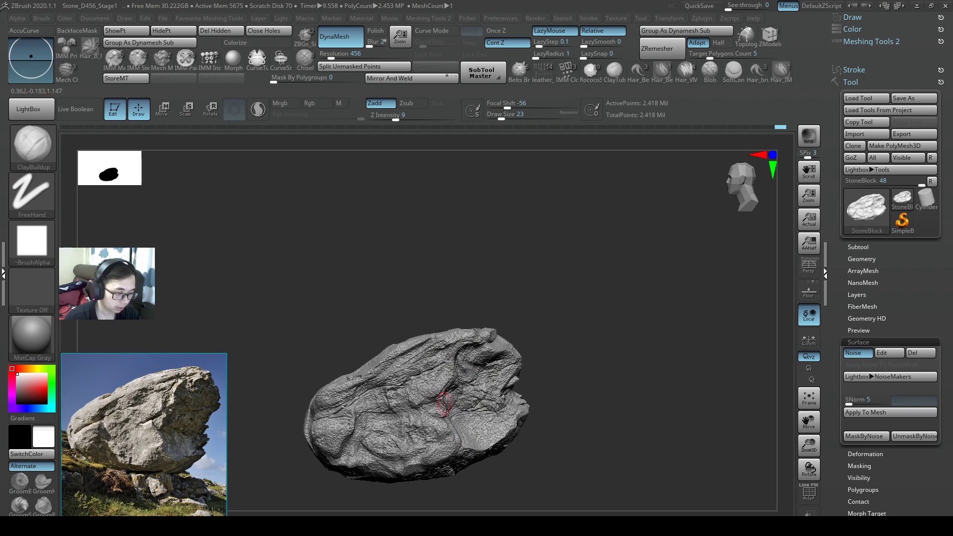
Step: Work small forms into the jagged end with ClayBuildup at draw size 13
mouse_move(500, 402)
right_mouse_down()
mouse_move(462, 396)
mouse_move(484, 364)
mouse_move(465, 367)
right_mouse_up()
key("s")
left_click_drag(486, 365, 483, 365)
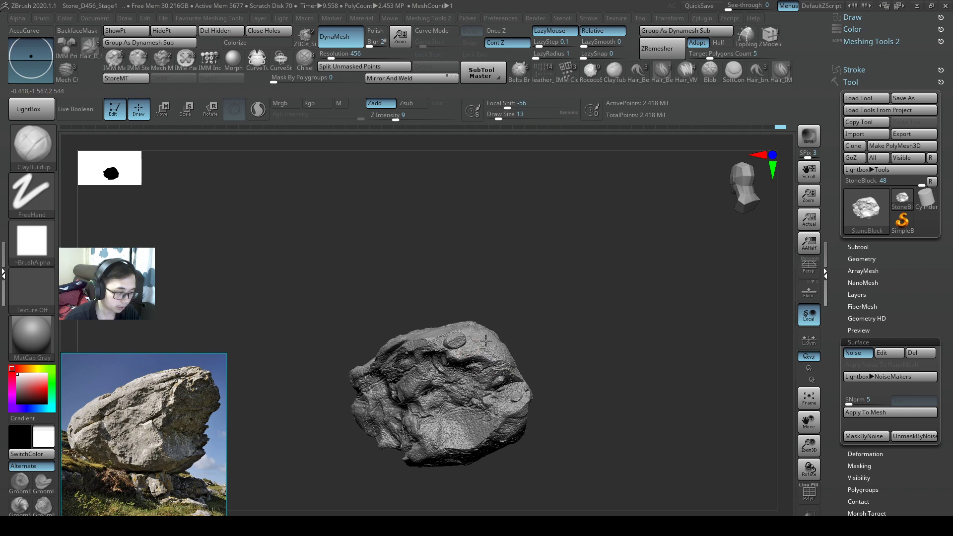
right_click_drag(470, 350, 494, 334)
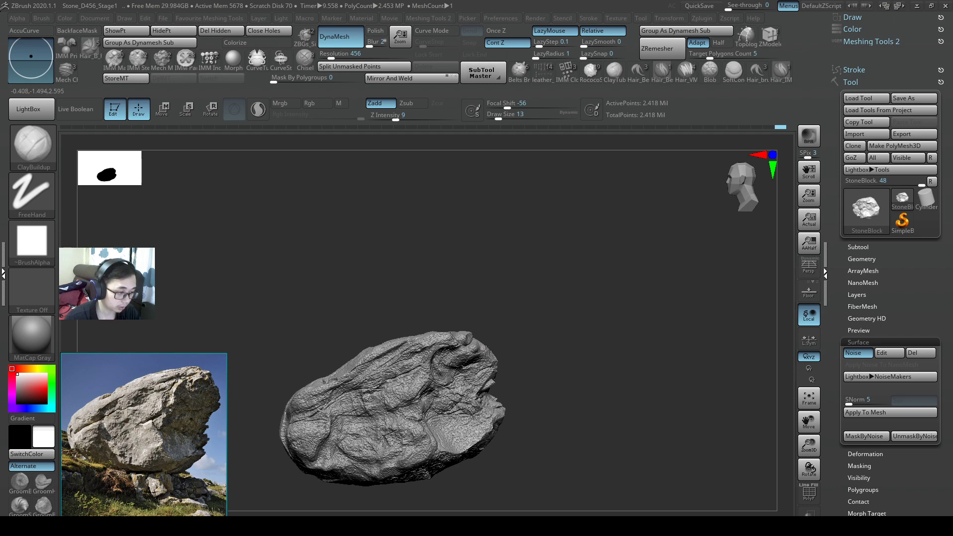
Step: Try to clip the upper corner of the jagged end with ClipCurve
right_click_drag(480, 349, 487, 333)
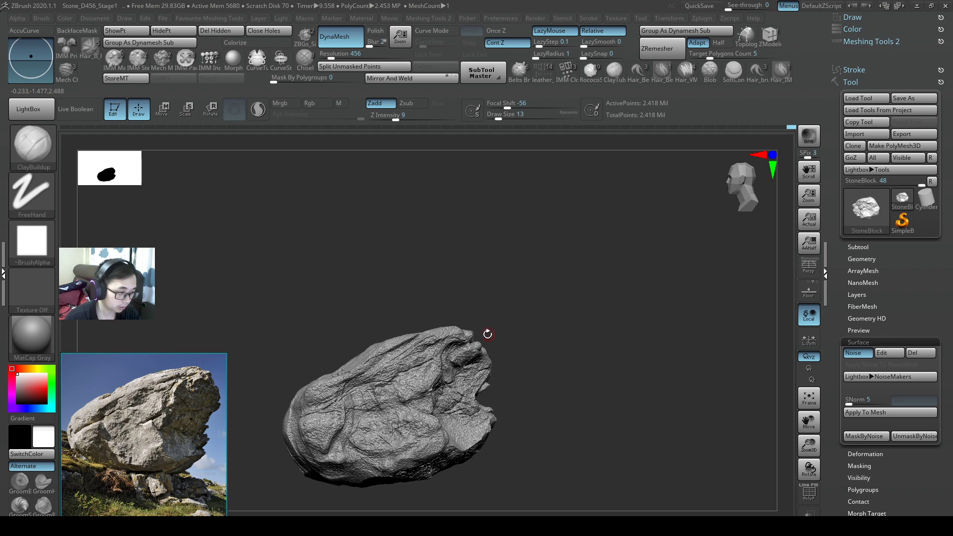
key("ctrl+shift")
left_click_drag(487, 353, 490, 355, "ctrl+shift")
right_click_drag(522, 343, 489, 333)
key("ctrl+z")
Step: Trim the boulder's outer edges with ClipCurve cuts from several angles
key("ctrl+shift")
key("ctrl+shift")
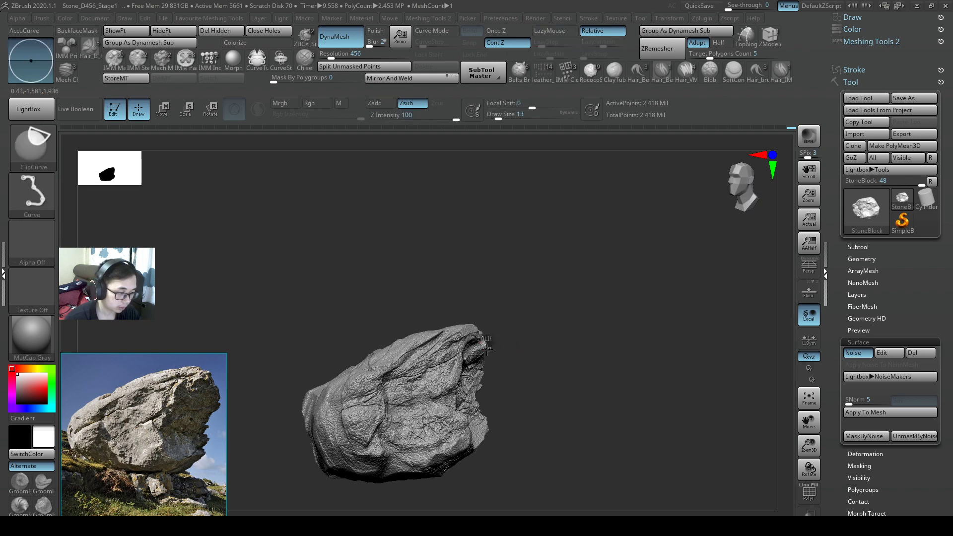
mouse_move(511, 353)
right_mouse_down()
mouse_move(523, 353)
mouse_move(520, 323)
mouse_move(553, 347)
mouse_move(585, 329)
right_mouse_up()
key("ctrl+shift")
left_click_drag(582, 325, 619, 403, "ctrl+shift")
mouse_move(619, 403)
right_mouse_down()
mouse_move(666, 396)
mouse_move(624, 427)
mouse_move(618, 468)
right_mouse_up()
left_click_drag(642, 398, 612, 464, "ctrl+shift")
right_click_drag(611, 464, 685, 404)
left_click_drag(675, 464, 672, 441, "ctrl+shift")
mouse_move(673, 441)
right_mouse_down()
mouse_move(612, 314)
mouse_move(558, 353)
mouse_move(627, 400)
mouse_move(552, 408)
right_mouse_up()
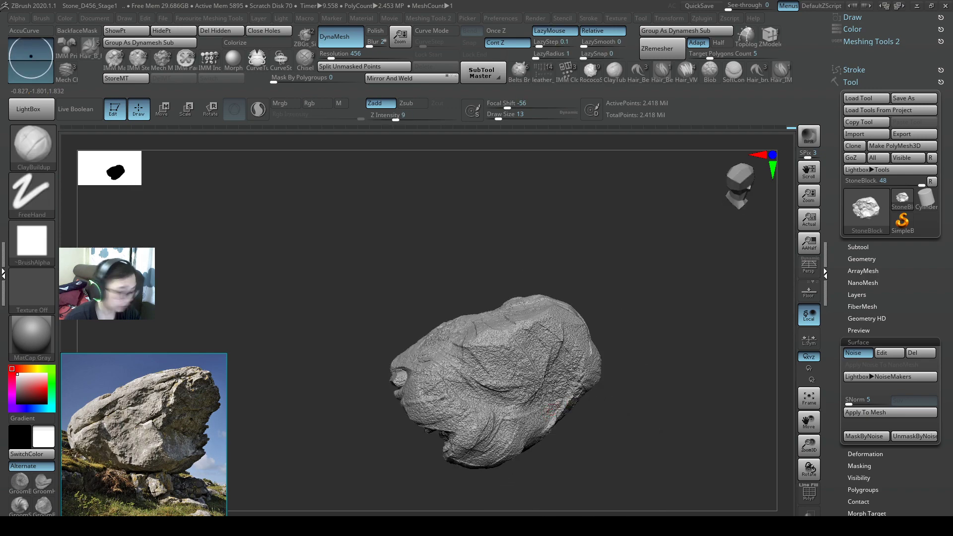
Step: Stamp rocky detail onto the boulder's back and end with Clay_DragRect at draw size 13, using two different image alphas
left_click(40, 250)
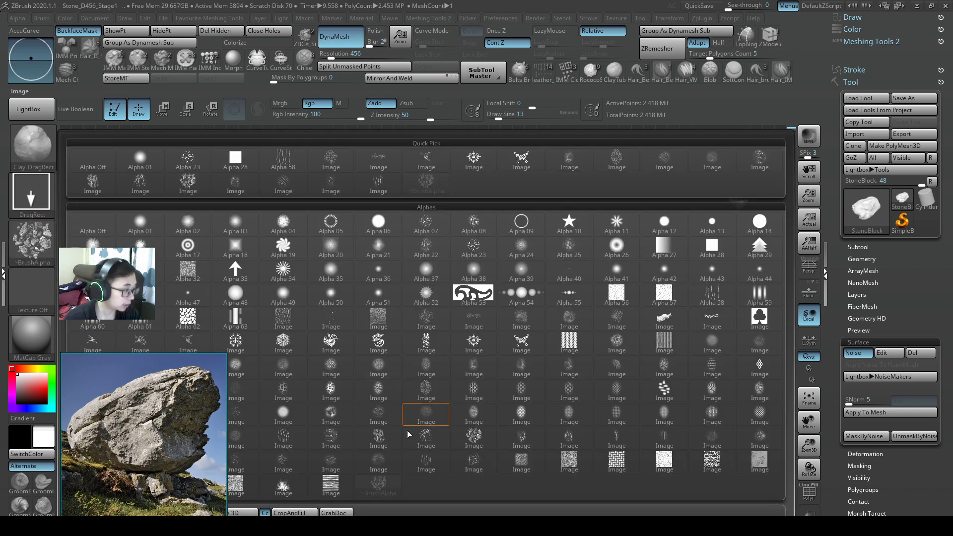
left_click(368, 445)
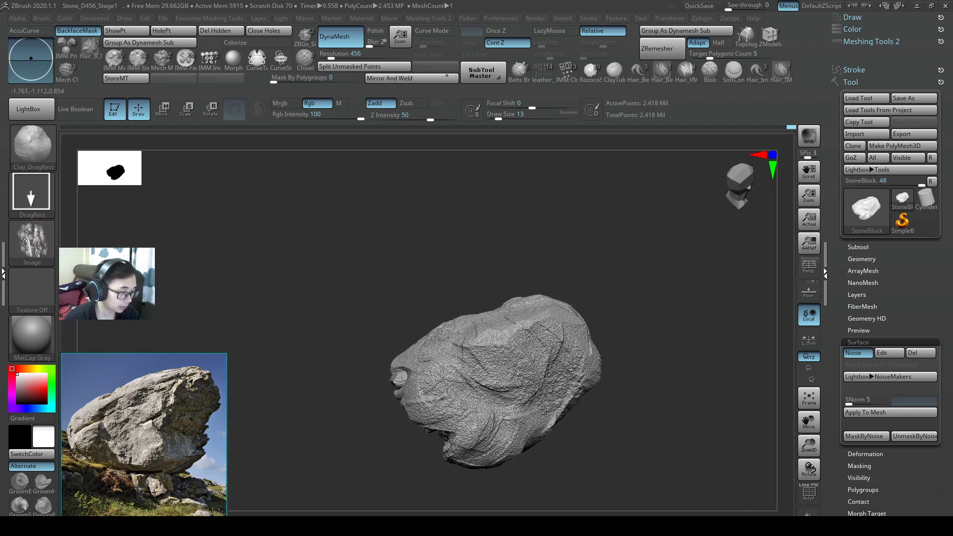
left_click_drag(573, 460, 547, 465)
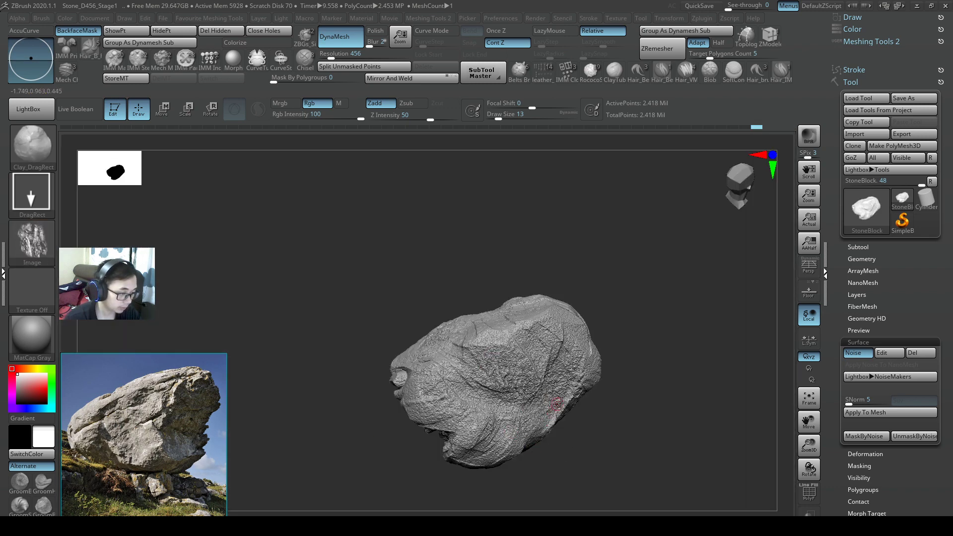
left_click_drag(559, 403, 540, 392)
mouse_move(598, 383)
left_mouse_down()
mouse_move(596, 402)
mouse_move(587, 351)
mouse_move(580, 400)
mouse_move(551, 380)
mouse_move(501, 368)
mouse_move(734, 404)
mouse_move(571, 382)
left_mouse_up()
left_click(43, 240)
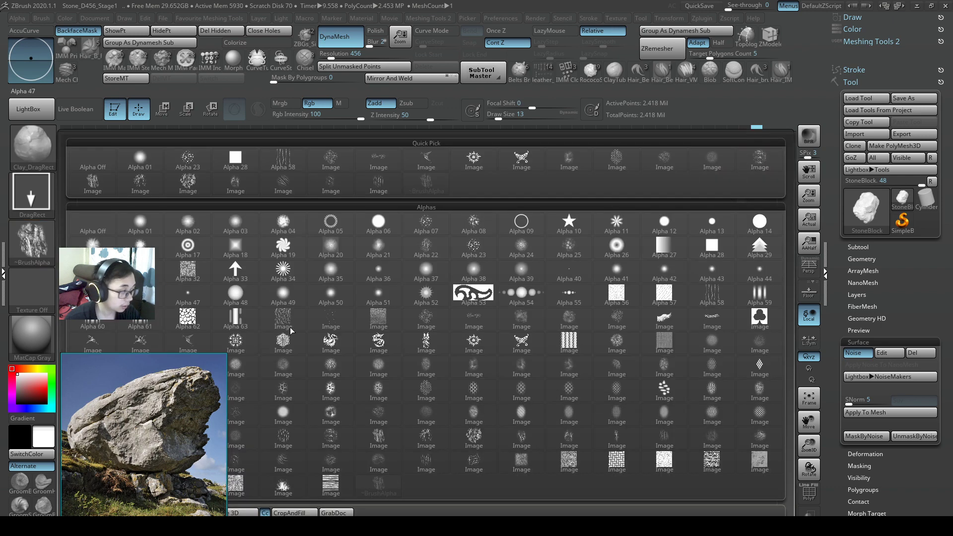
left_click(382, 440)
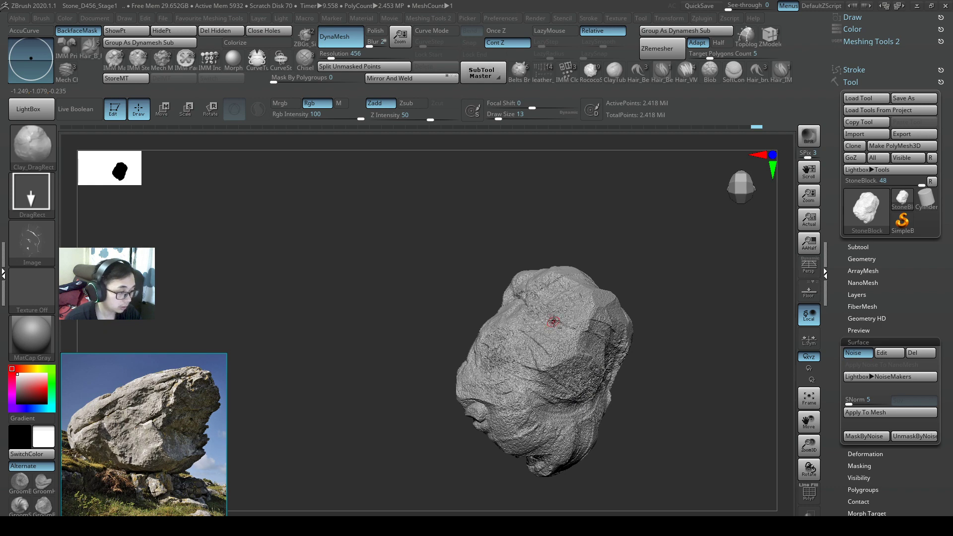
left_click_drag(595, 364, 588, 389)
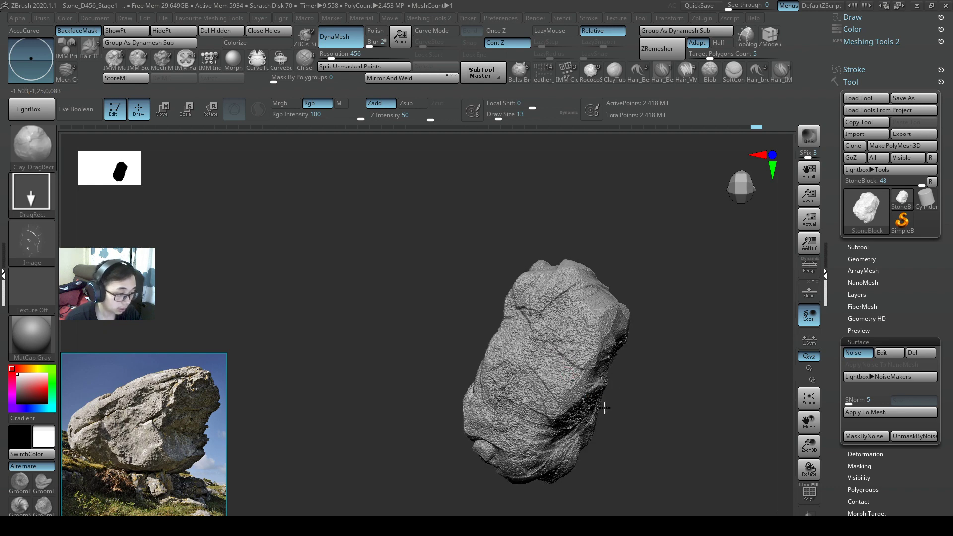
Step: Hide the surface noise temporarily to examine the boulder's underlying sculpted forms from several sides
left_click(856, 355)
right_click_drag(596, 374, 568, 321)
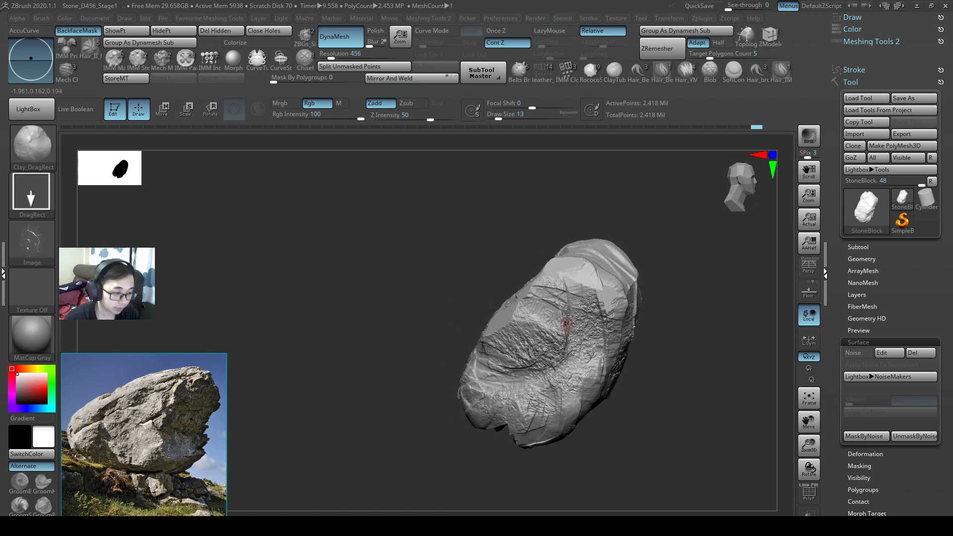
right_click_drag(598, 379, 557, 386)
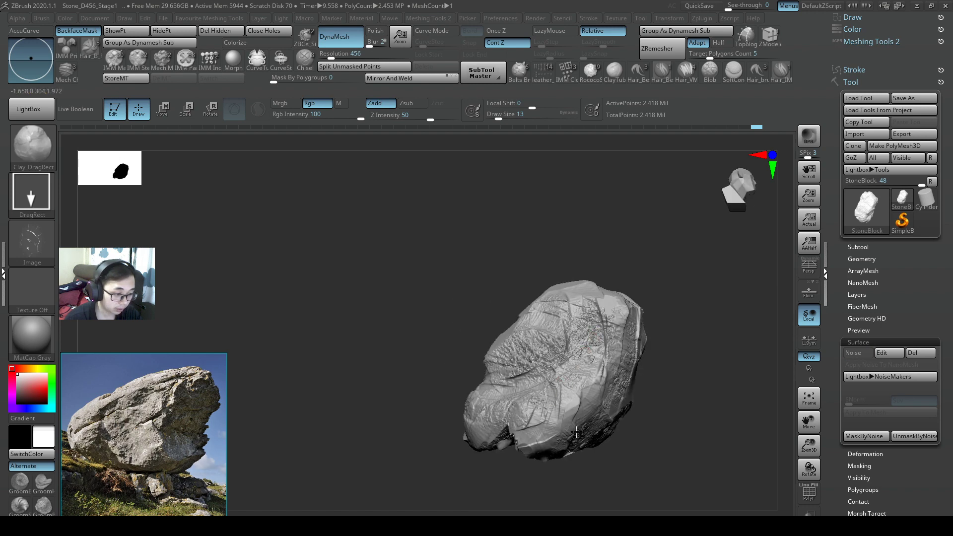
right_click_drag(597, 420, 679, 426)
right_click_drag(676, 379, 637, 346)
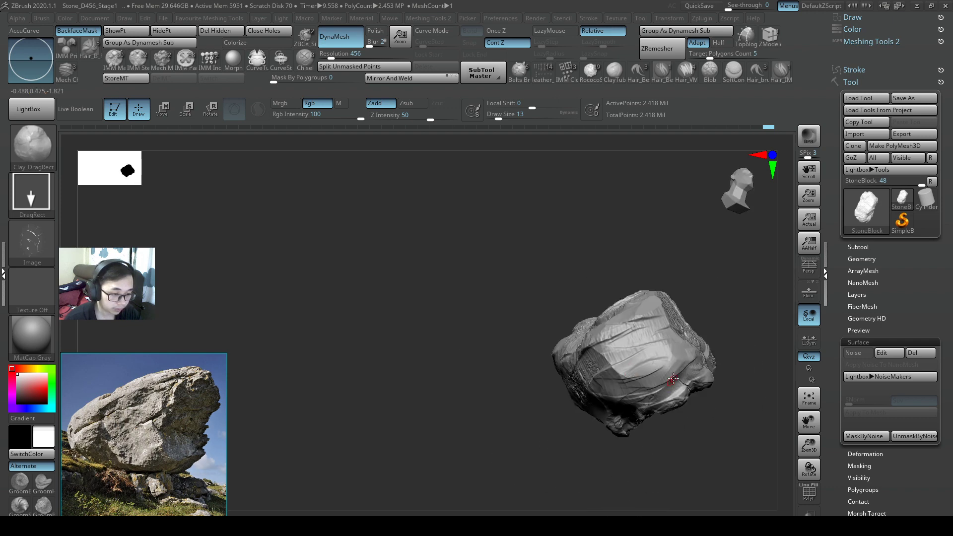
right_click_drag(673, 379, 648, 348)
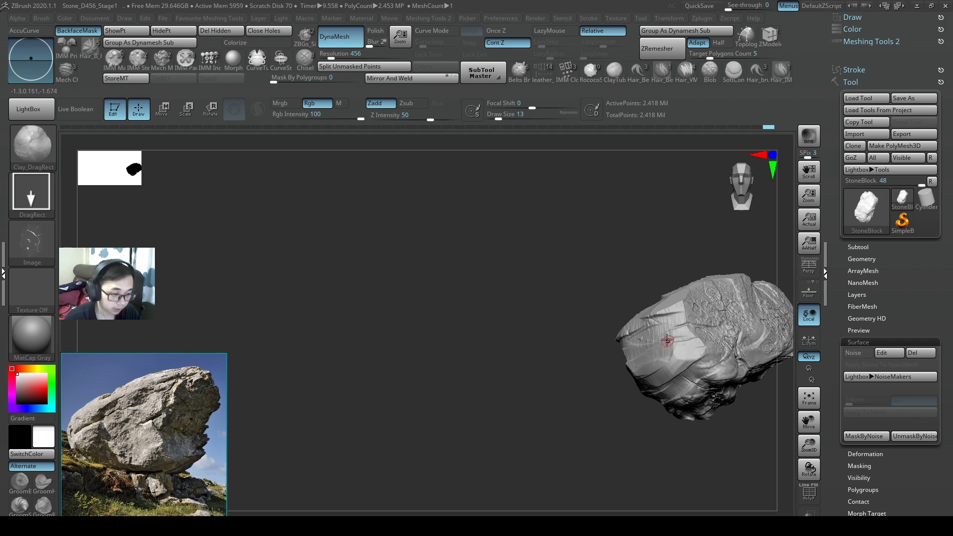
mouse_move(705, 378)
right_mouse_down()
mouse_move(528, 393)
mouse_move(546, 392)
right_mouse_up()
key("b")
key("p")
key("i")
left_click(859, 354)
Step: Switch to the Orb_Cracks brush and set its draw size to 4
key("b")
key("o")
key("c")
key("s")
left_click_drag(542, 400, 536, 400)
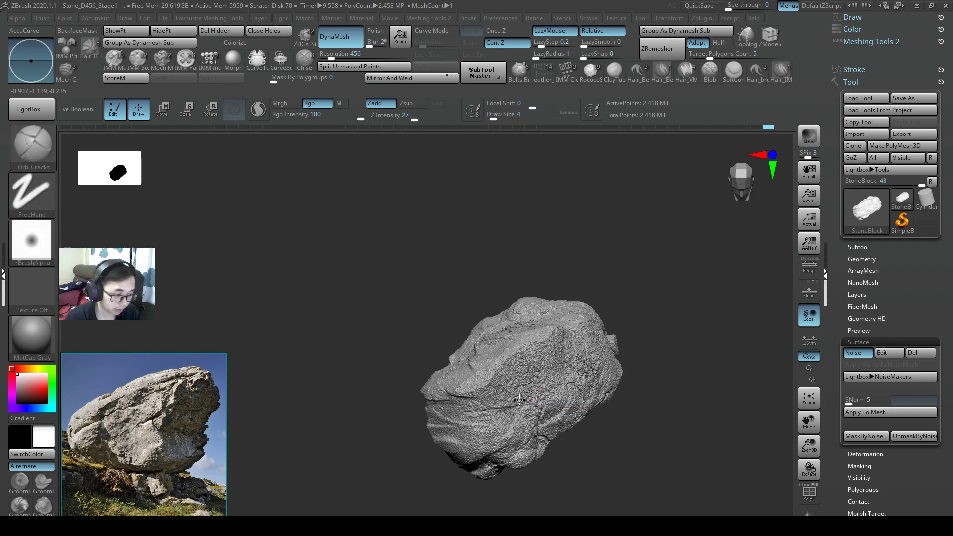
mouse_move(453, 425)
right_mouse_down()
mouse_move(515, 438)
mouse_move(446, 313)
mouse_move(432, 323)
mouse_move(530, 377)
mouse_move(536, 425)
mouse_move(538, 404)
mouse_move(559, 407)
right_mouse_up()
Step: Reshape the ridge and hollow near the jagged end with SnakeHook, reducing the draw size from 68 to 39
key("b")
key("s")
key("h")
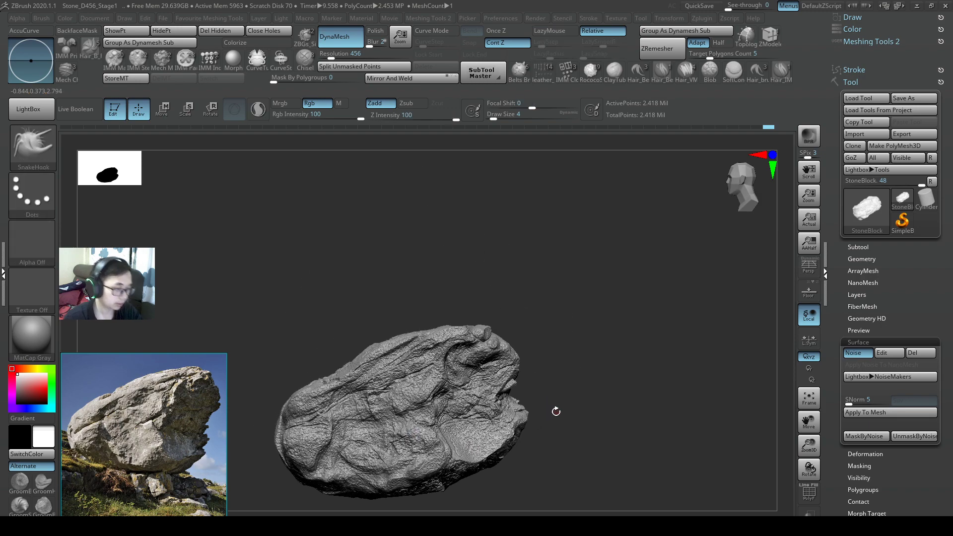
key("s")
mouse_move(556, 412)
left_mouse_down()
mouse_move(567, 411)
mouse_move(541, 424)
left_mouse_up()
key("s")
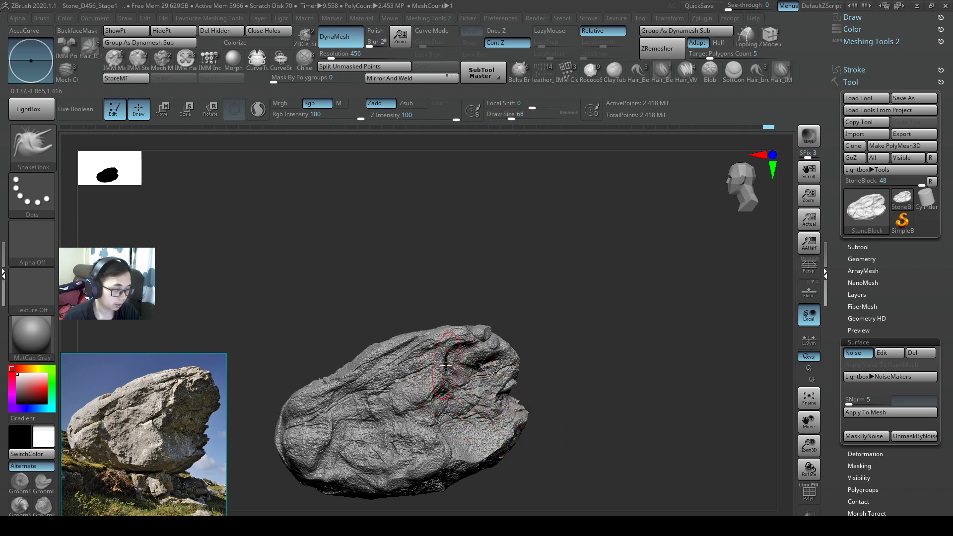
key("bracketleft")
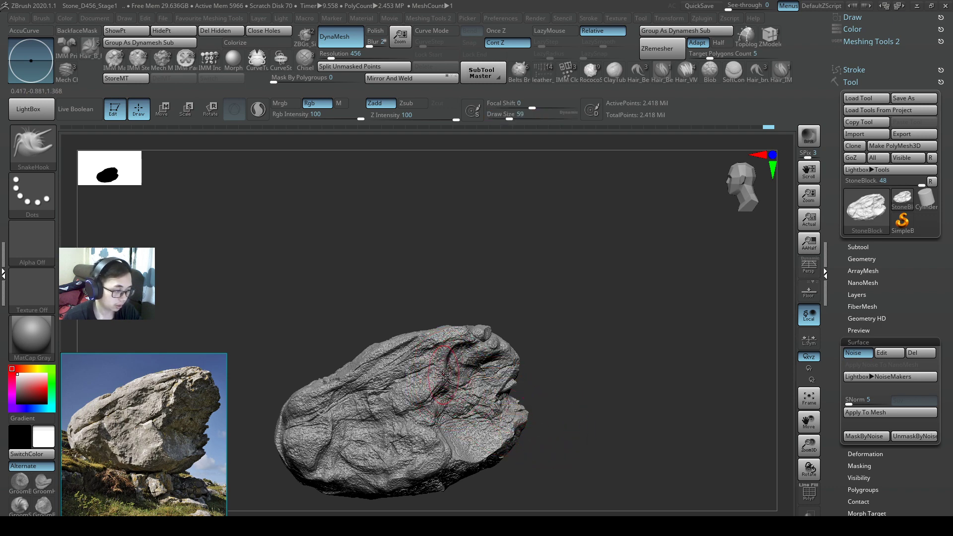
key("bracketleft")
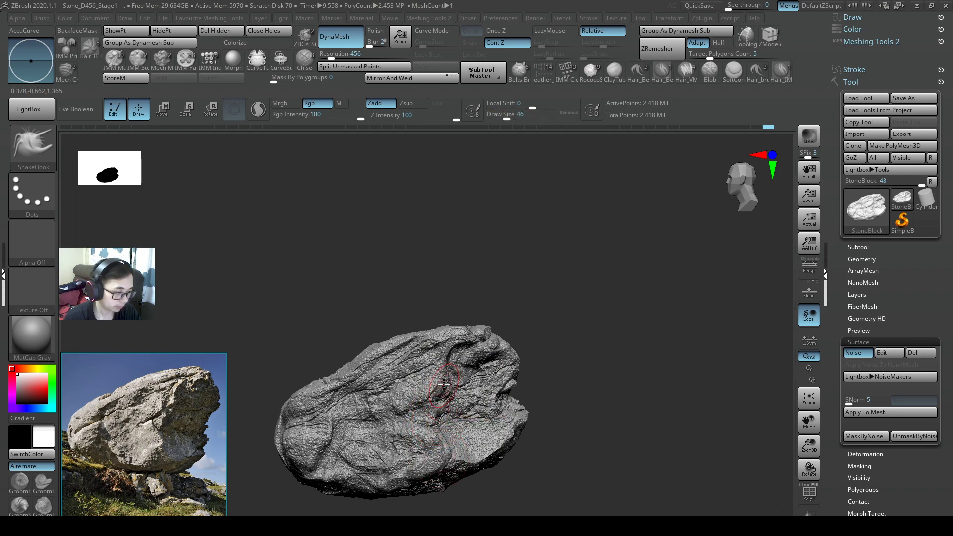
key("bracketleft")
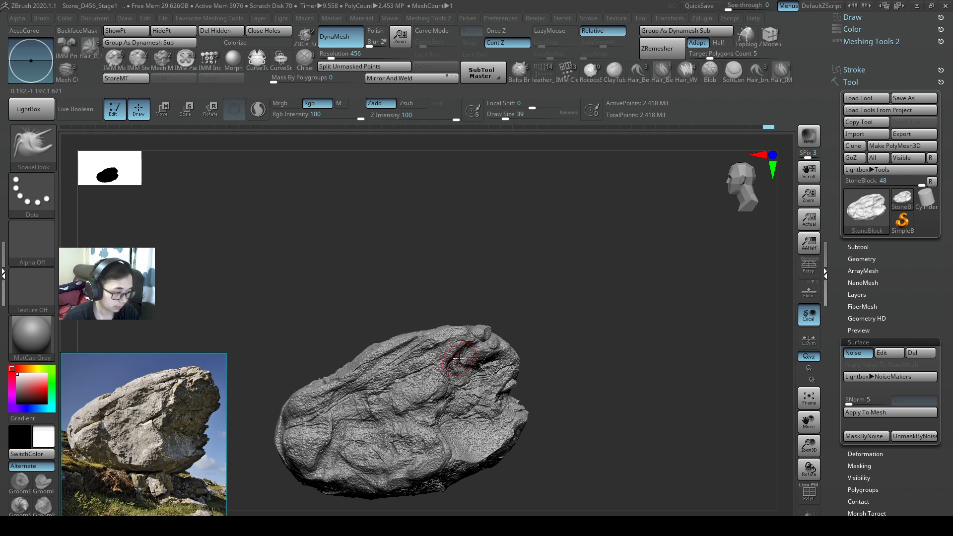
Step: Pull the crease below the hollow into shape with SnakeHook at draw sizes 77 and 49
key("bracketright")
key("bracketright")
key("bracketright")
key("bracketright")
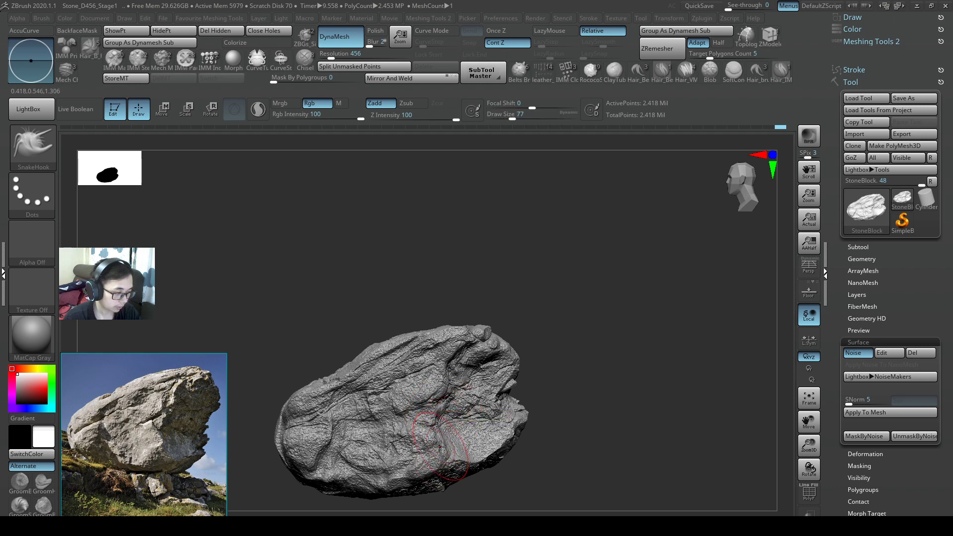
mouse_move(468, 441)
left_mouse_down()
mouse_move(462, 416)
mouse_move(451, 422)
left_mouse_up()
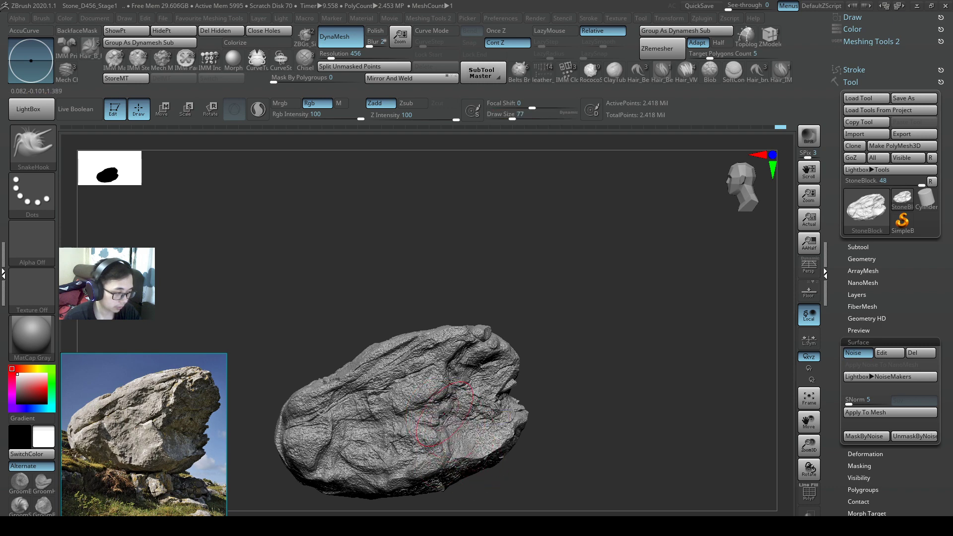
key("bracketleft")
key("bracketleft")
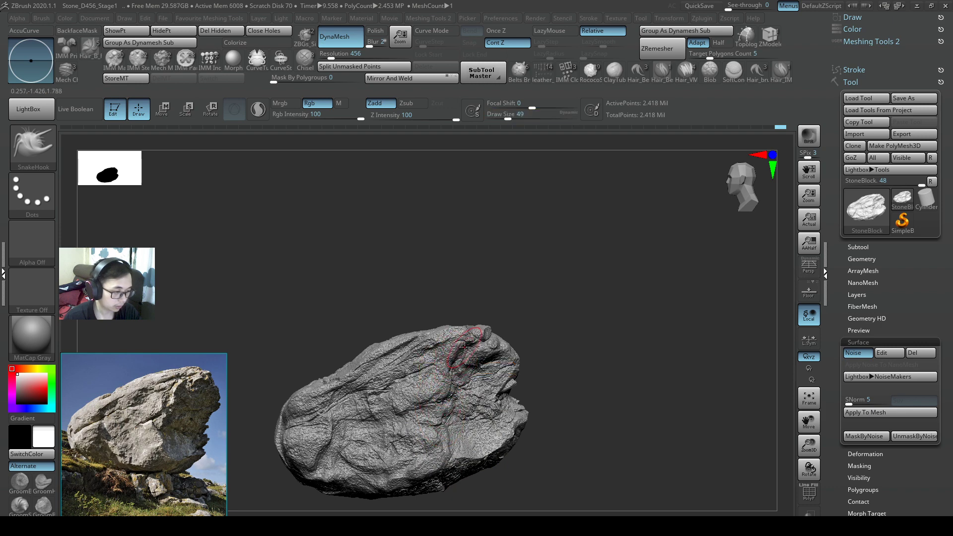
left_click_drag(463, 440, 456, 453)
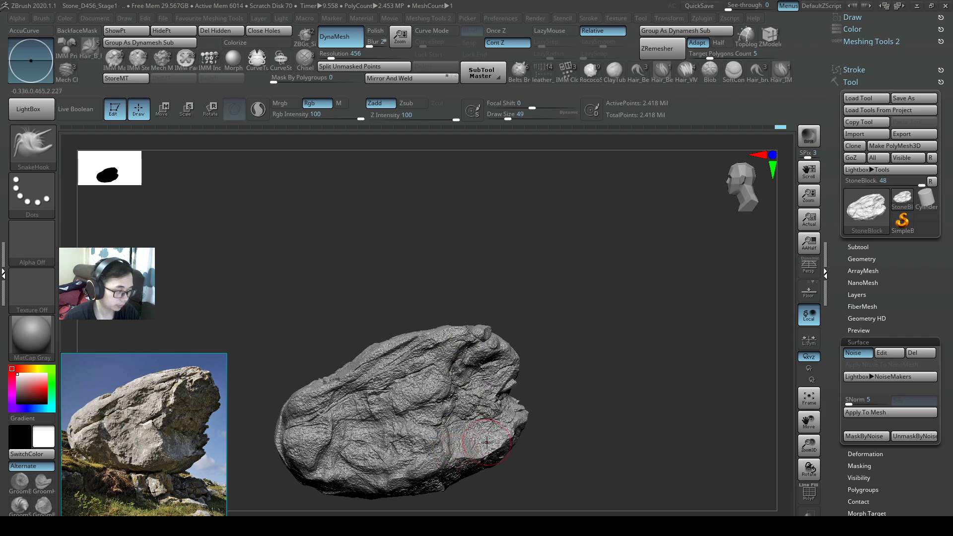
Step: Adjust the broader forms of the jagged end with SnakeHook at draw sizes 112 and 80
right_click_drag(487, 442, 532, 403)
key("s")
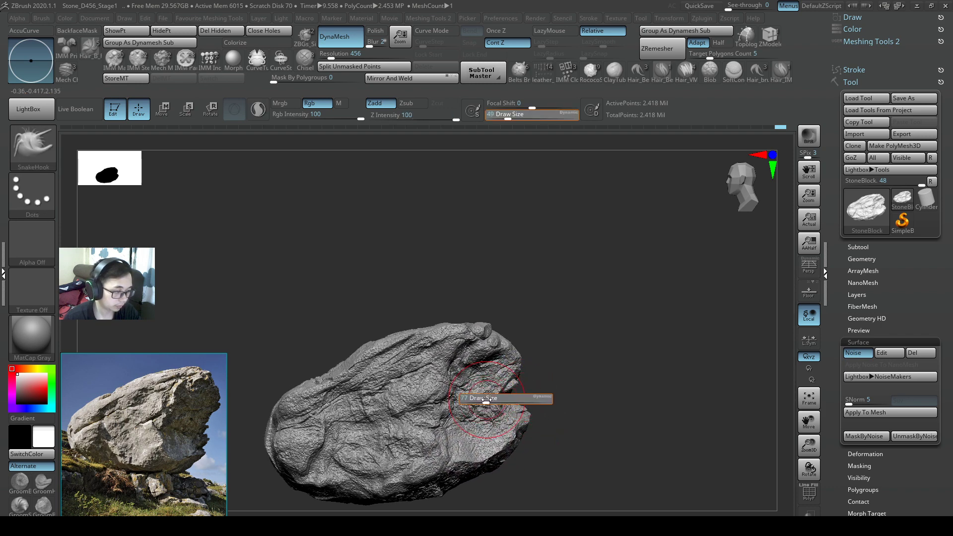
left_click_drag(481, 402, 462, 410)
key("s")
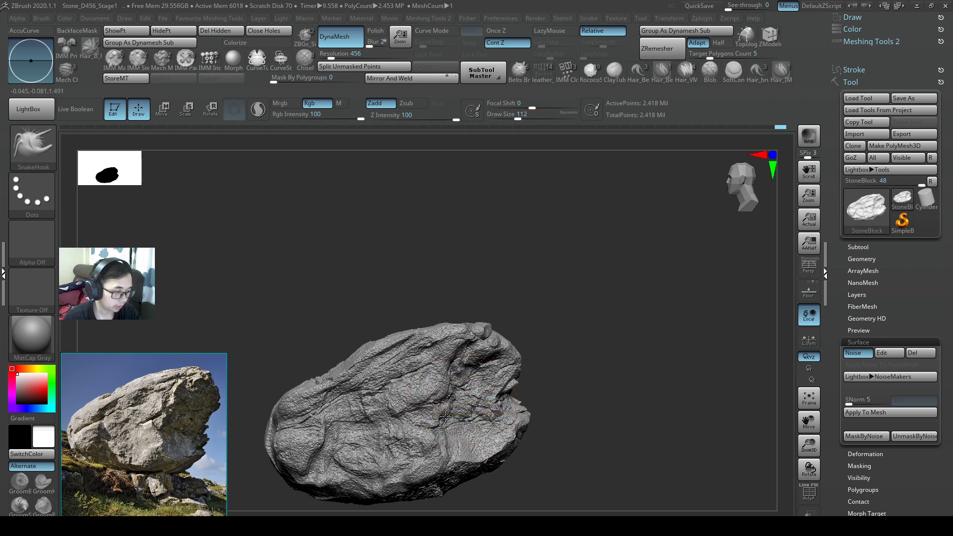
key("s")
left_click_drag(458, 462, 488, 457)
key("s")
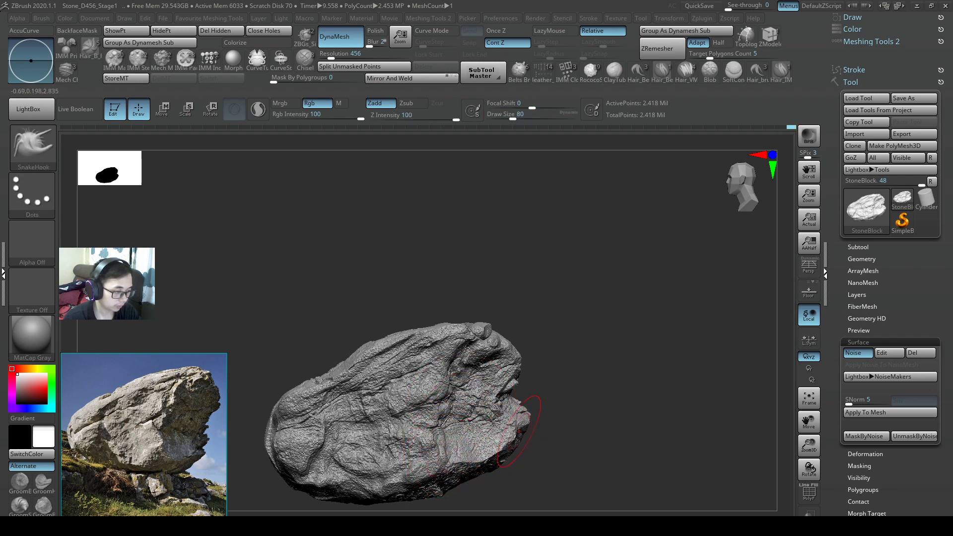
left_click_drag(486, 371, 489, 383)
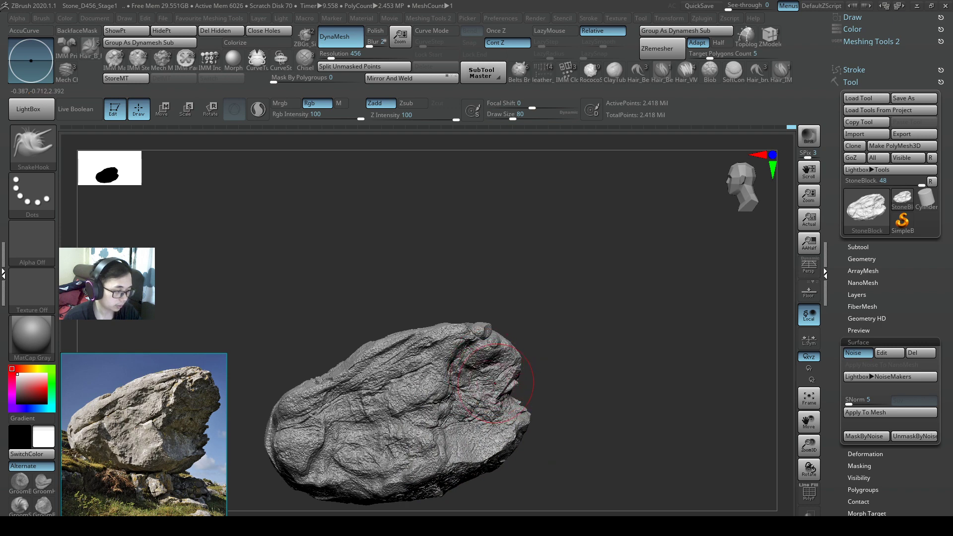
Step: Carve cracks into the front of the jagged end with Orb_Cracks at draw sizes 11 and 6
key("2")
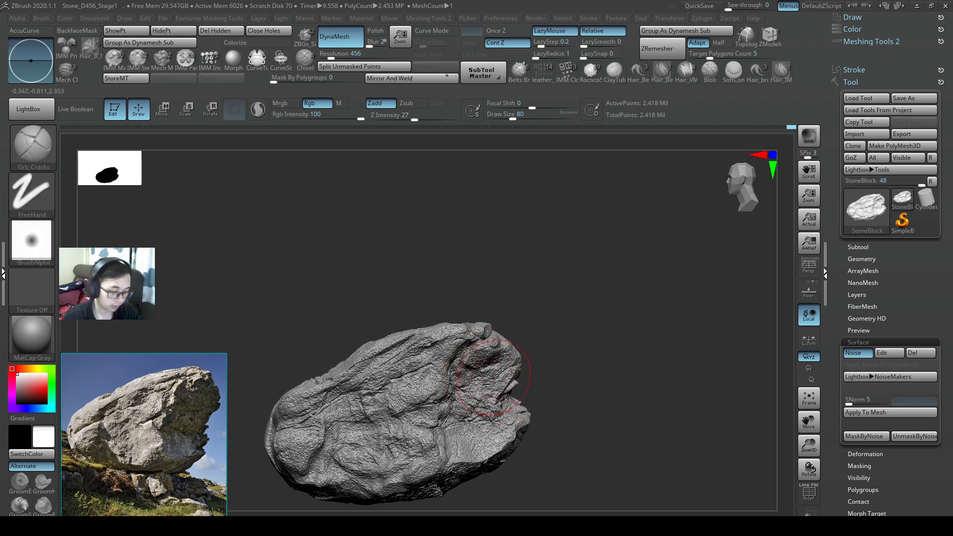
key("s")
left_click_drag(501, 379, 495, 379)
left_click_drag(463, 384, 502, 378)
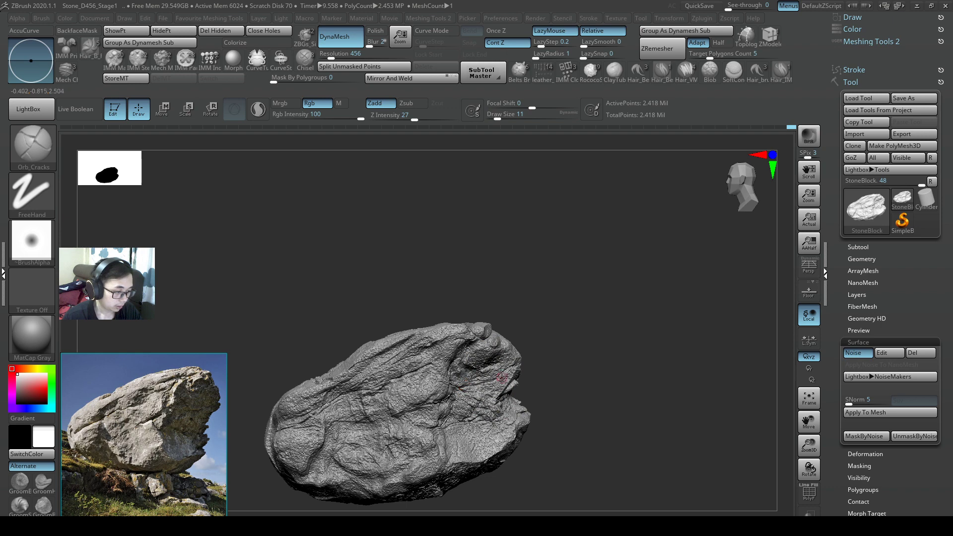
key("bracketleft")
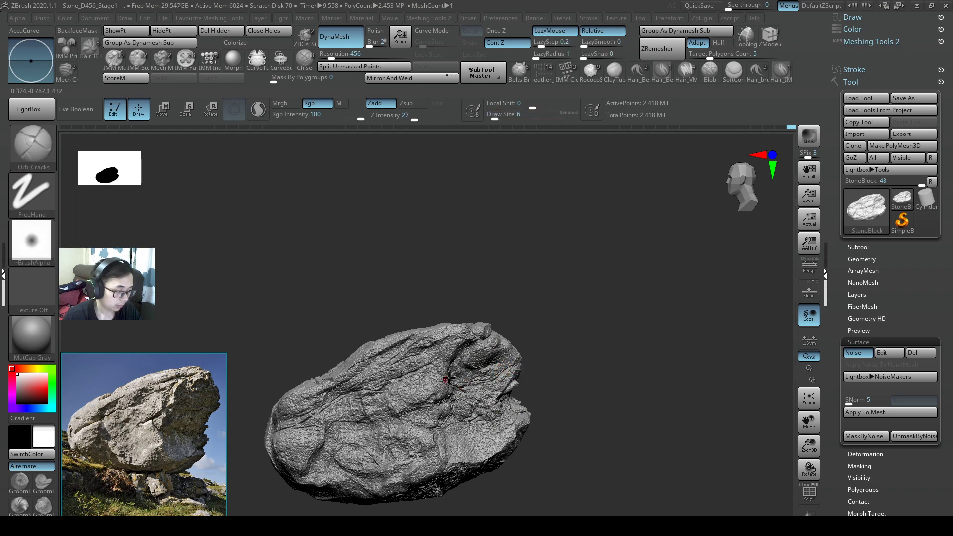
Step: Cut cracks across the end face and the boulder's back with Orb_Cracks at draw size 23, adding finer ones at draw size 8
key("s")
mouse_move(533, 363)
left_mouse_down()
mouse_move(505, 376)
mouse_move(526, 356)
mouse_move(510, 370)
left_mouse_up()
right_click_drag(533, 371, 516, 376)
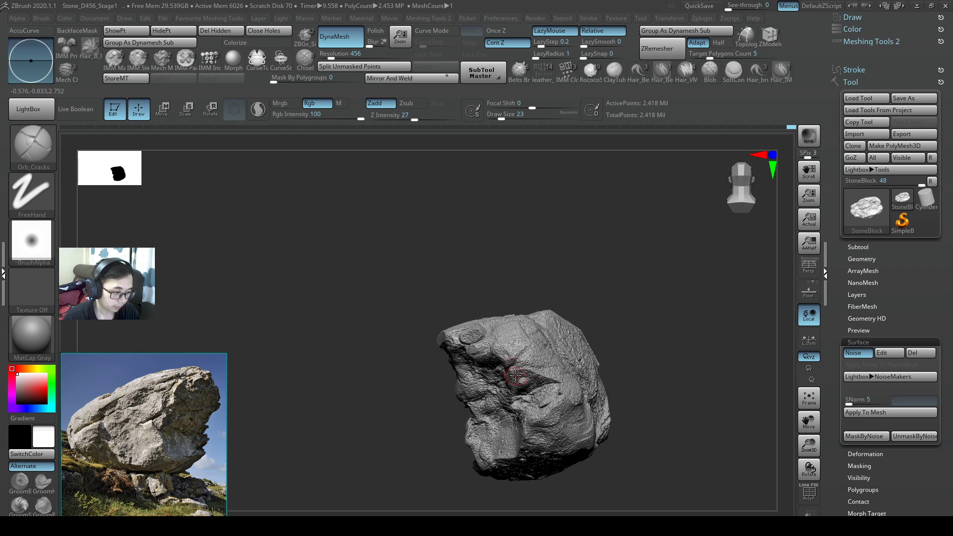
left_click_drag(509, 358, 570, 335)
right_click_drag(561, 347, 521, 363)
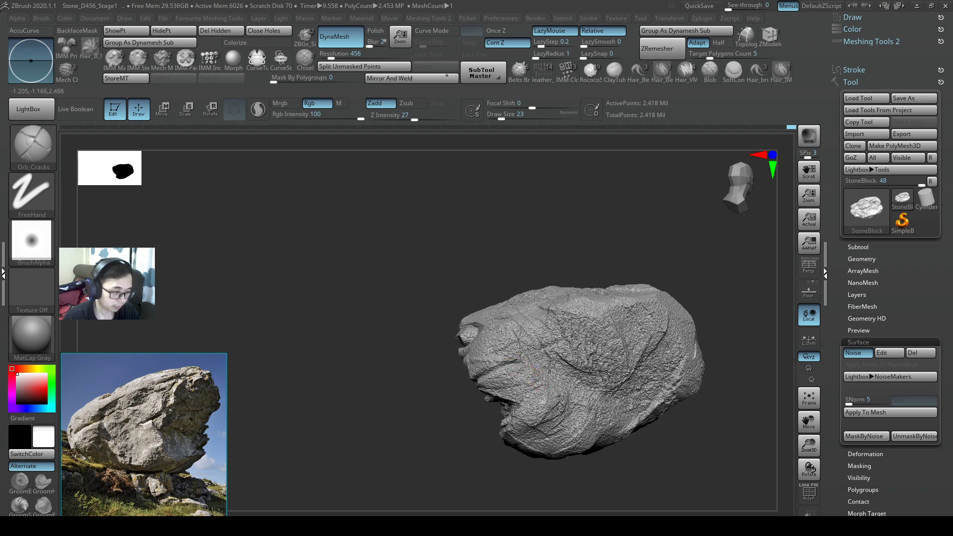
left_click_drag(549, 367, 642, 377)
key("s")
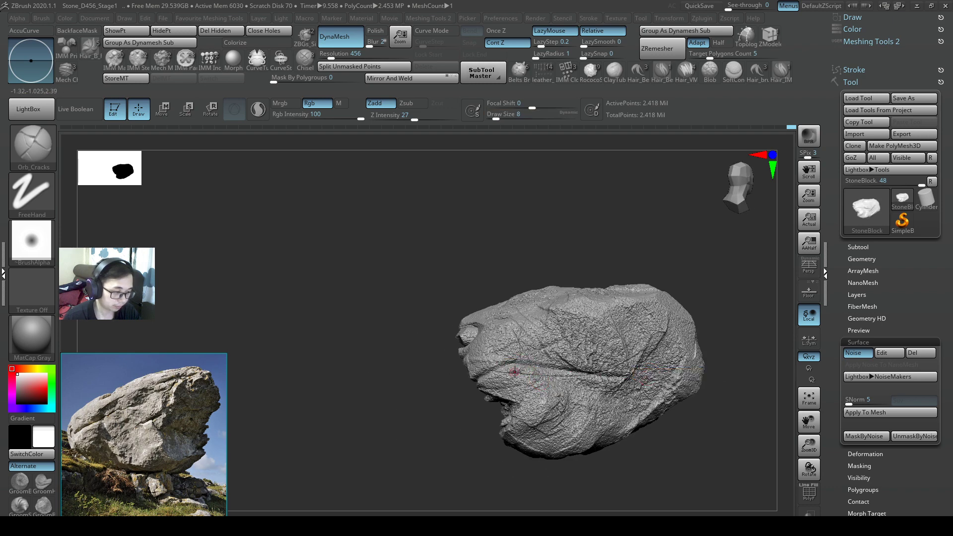
right_click_drag(531, 370, 497, 370)
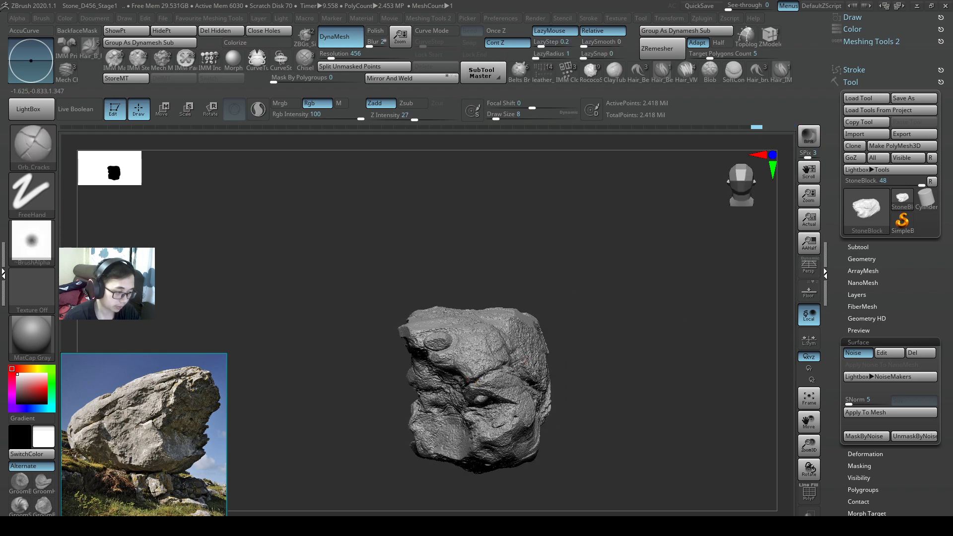
mouse_move(519, 392)
right_mouse_down()
mouse_move(564, 366)
mouse_move(525, 385)
right_mouse_up()
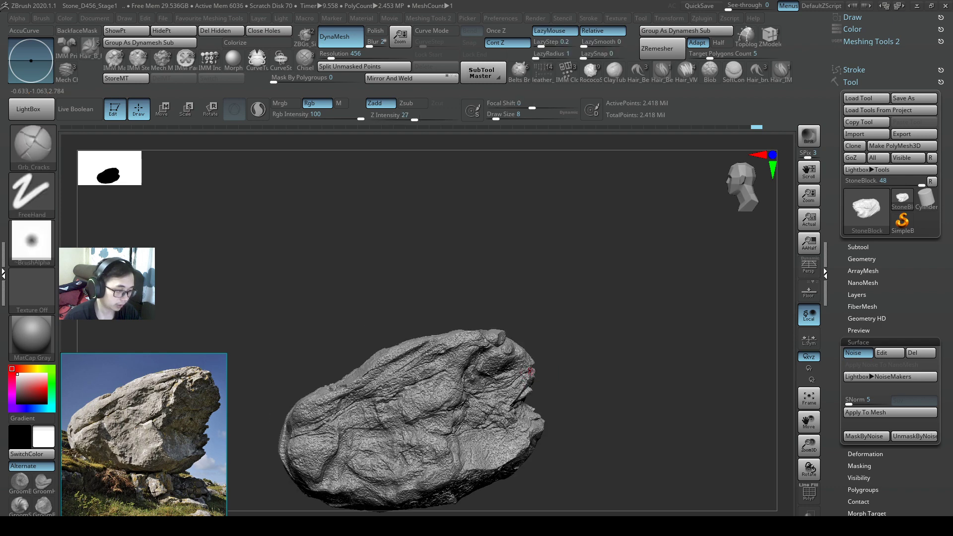
Step: Carve cracks from the notch of the jagged end into the front face with Orb_Cracks at draw sizes 11 and 6
key("s")
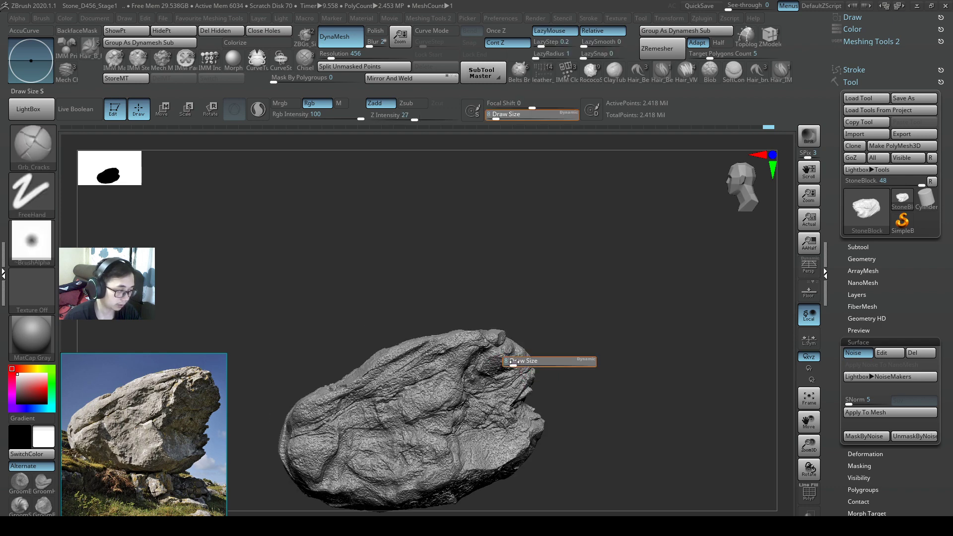
left_click(512, 362)
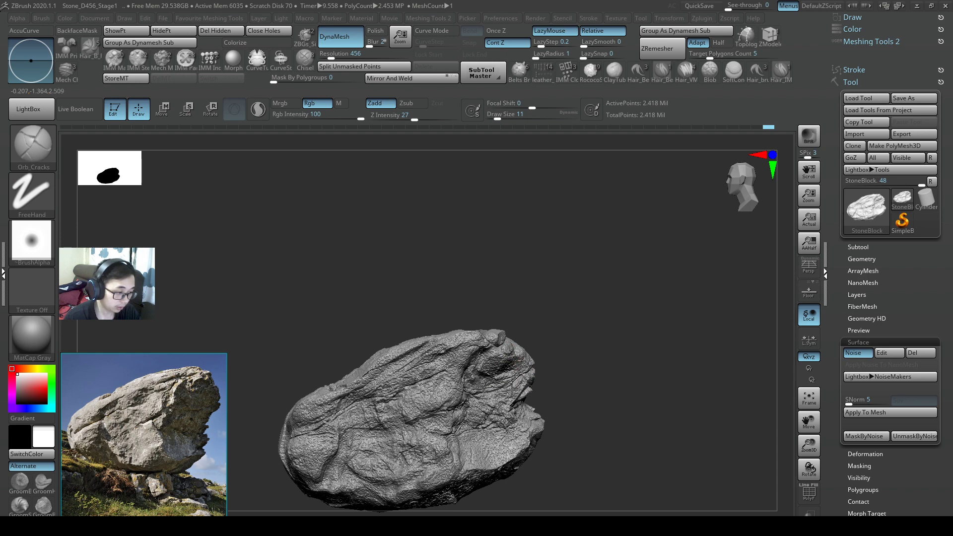
mouse_move(512, 390)
left_mouse_down()
mouse_move(517, 420)
mouse_move(499, 439)
mouse_move(511, 410)
mouse_move(458, 428)
left_mouse_up()
mouse_move(539, 417)
left_mouse_down()
mouse_move(495, 437)
mouse_move(464, 425)
mouse_move(523, 422)
mouse_move(506, 419)
left_mouse_up()
key("s")
left_click(471, 431)
right_click_drag(508, 418, 506, 338, "ctrl")
mouse_move(505, 338)
right_mouse_down("ctrl")
mouse_move(504, 359)
mouse_move(521, 363)
mouse_move(530, 390)
right_mouse_up("ctrl")
right_click_drag(530, 389, 540, 369, "ctrl")
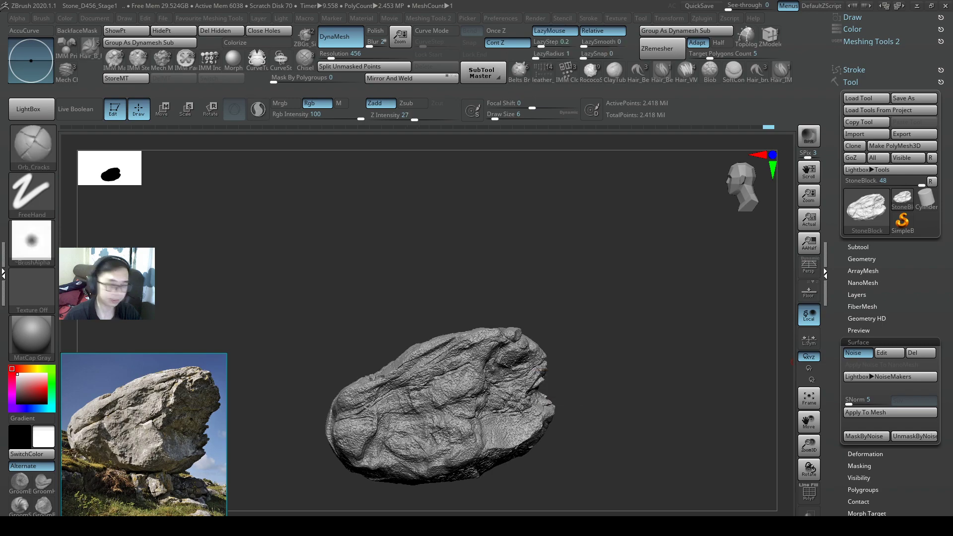